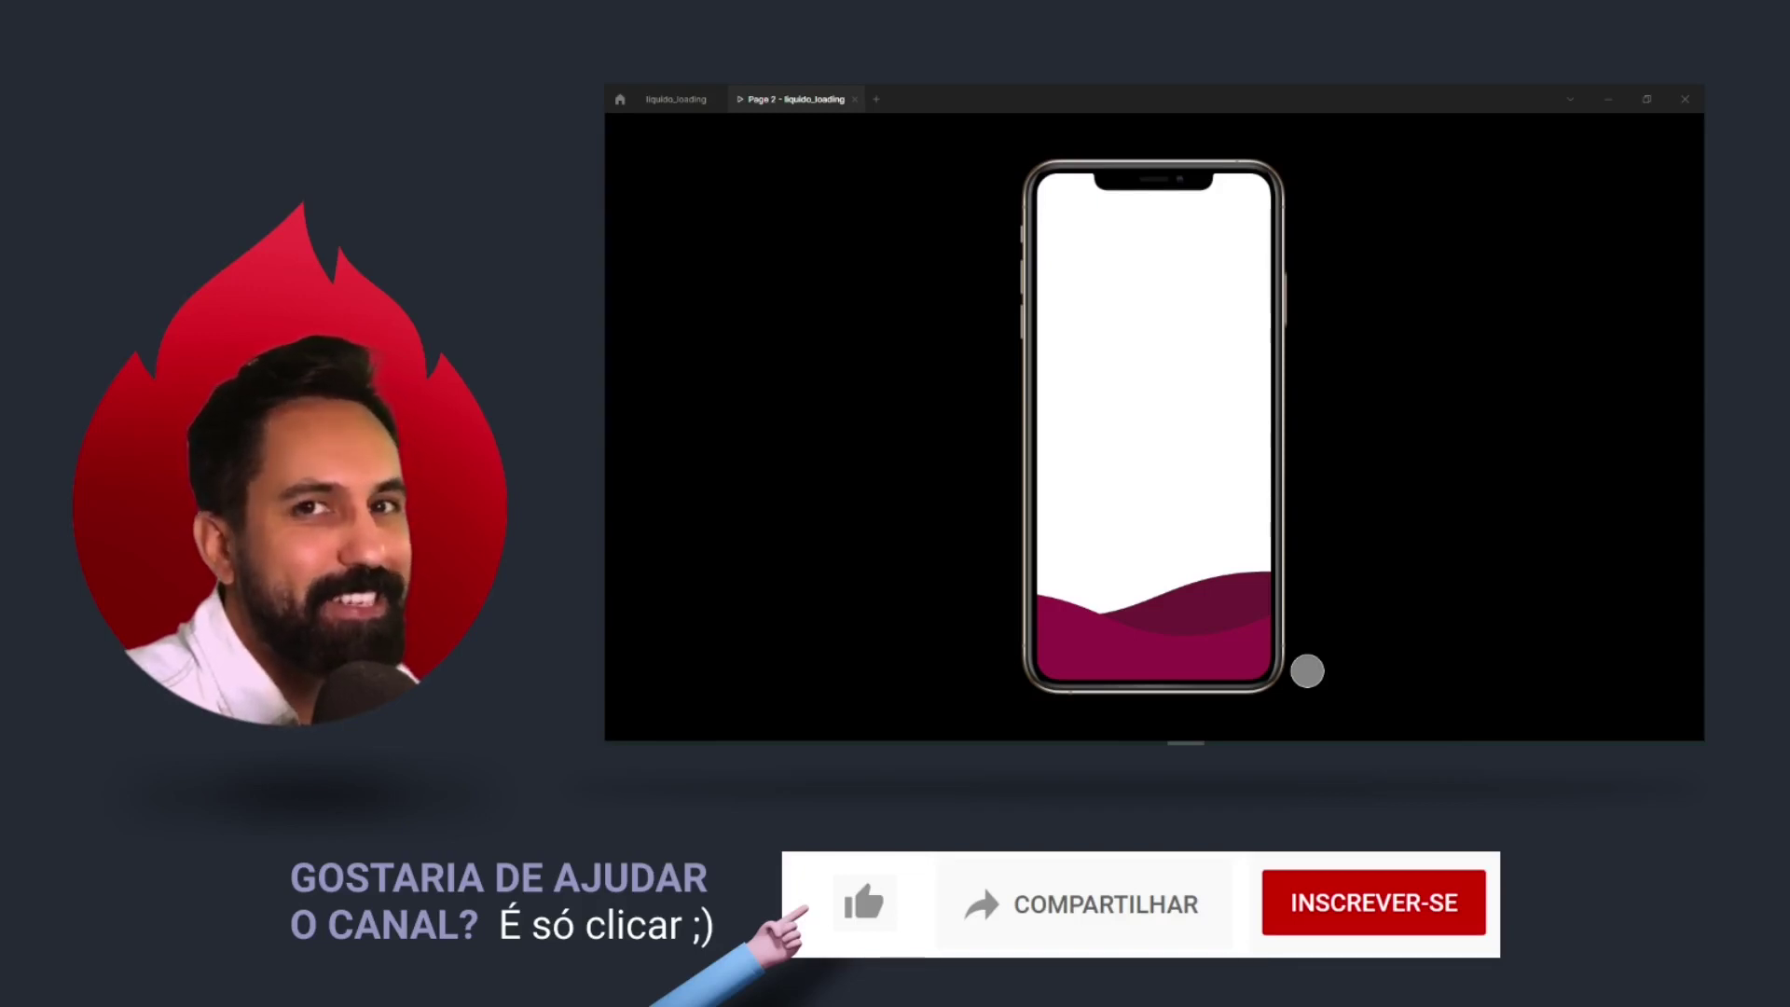
Step: Advance the liquid-loading prototype preview so the liquid rises in the phone, then return to the file
click(1268, 623)
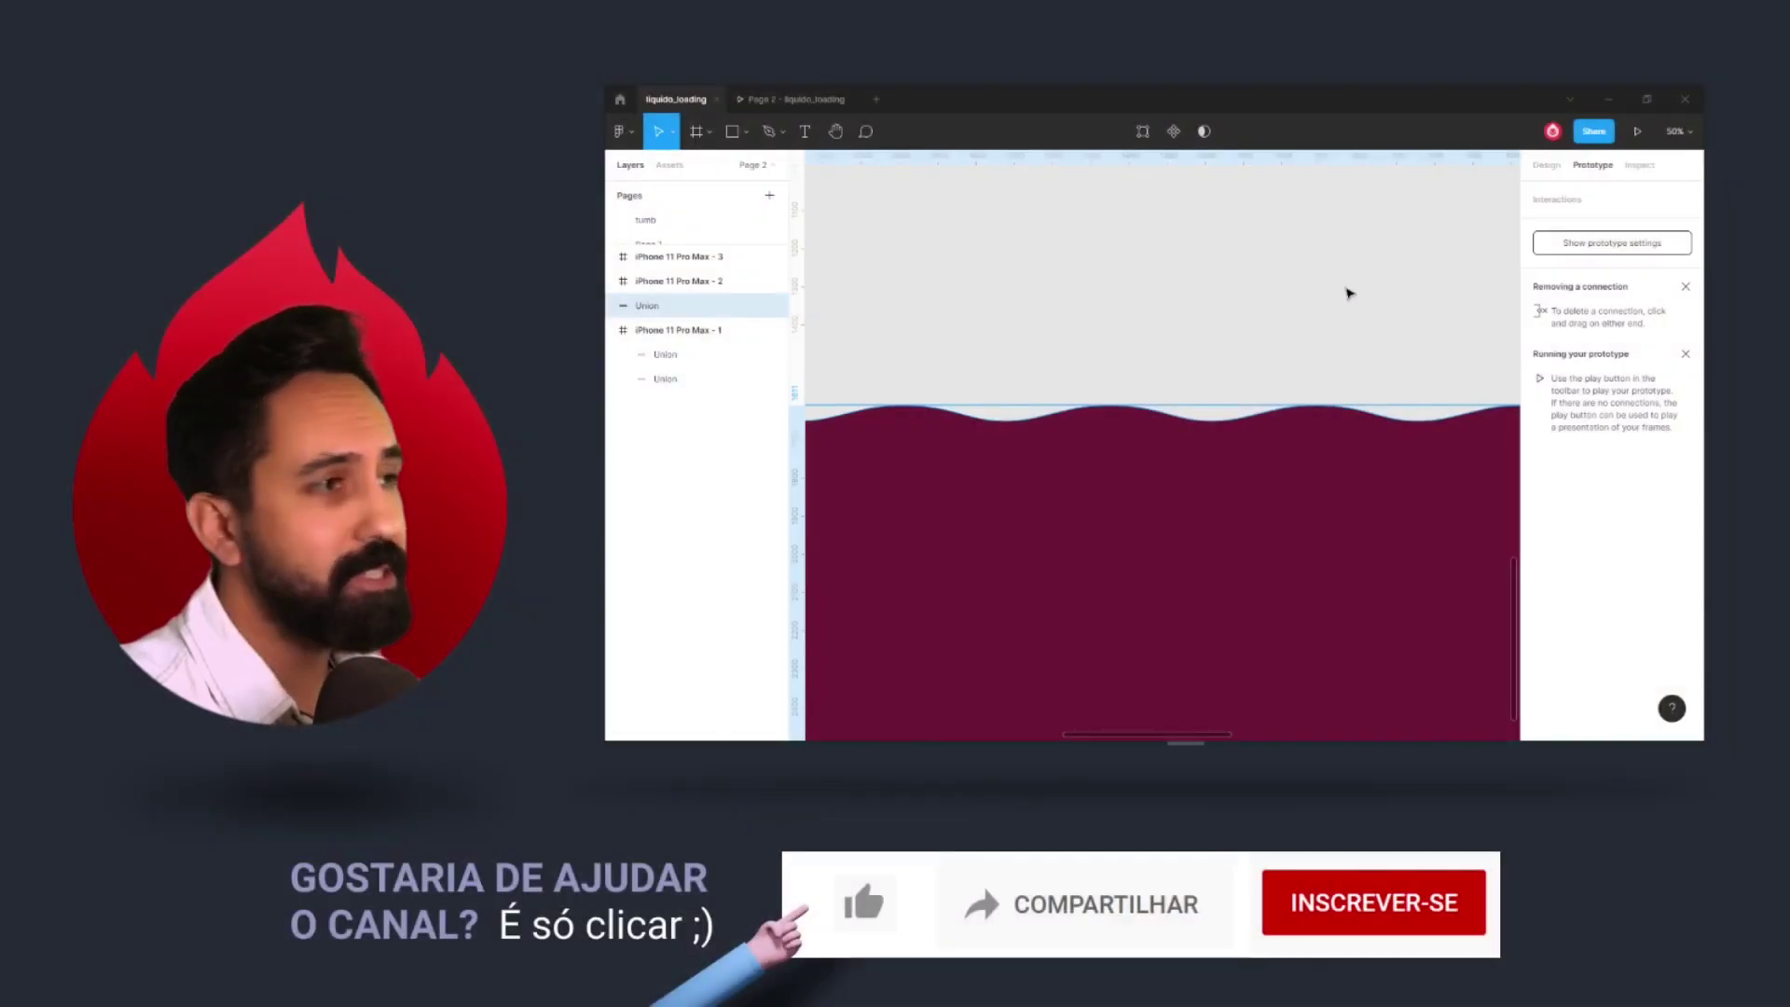
Step: Zoom out and pan so the whole maroon Union wave shows with empty canvas space below it
scroll(1241, 498, down, 1)
scroll(1241, 498, down, 1)
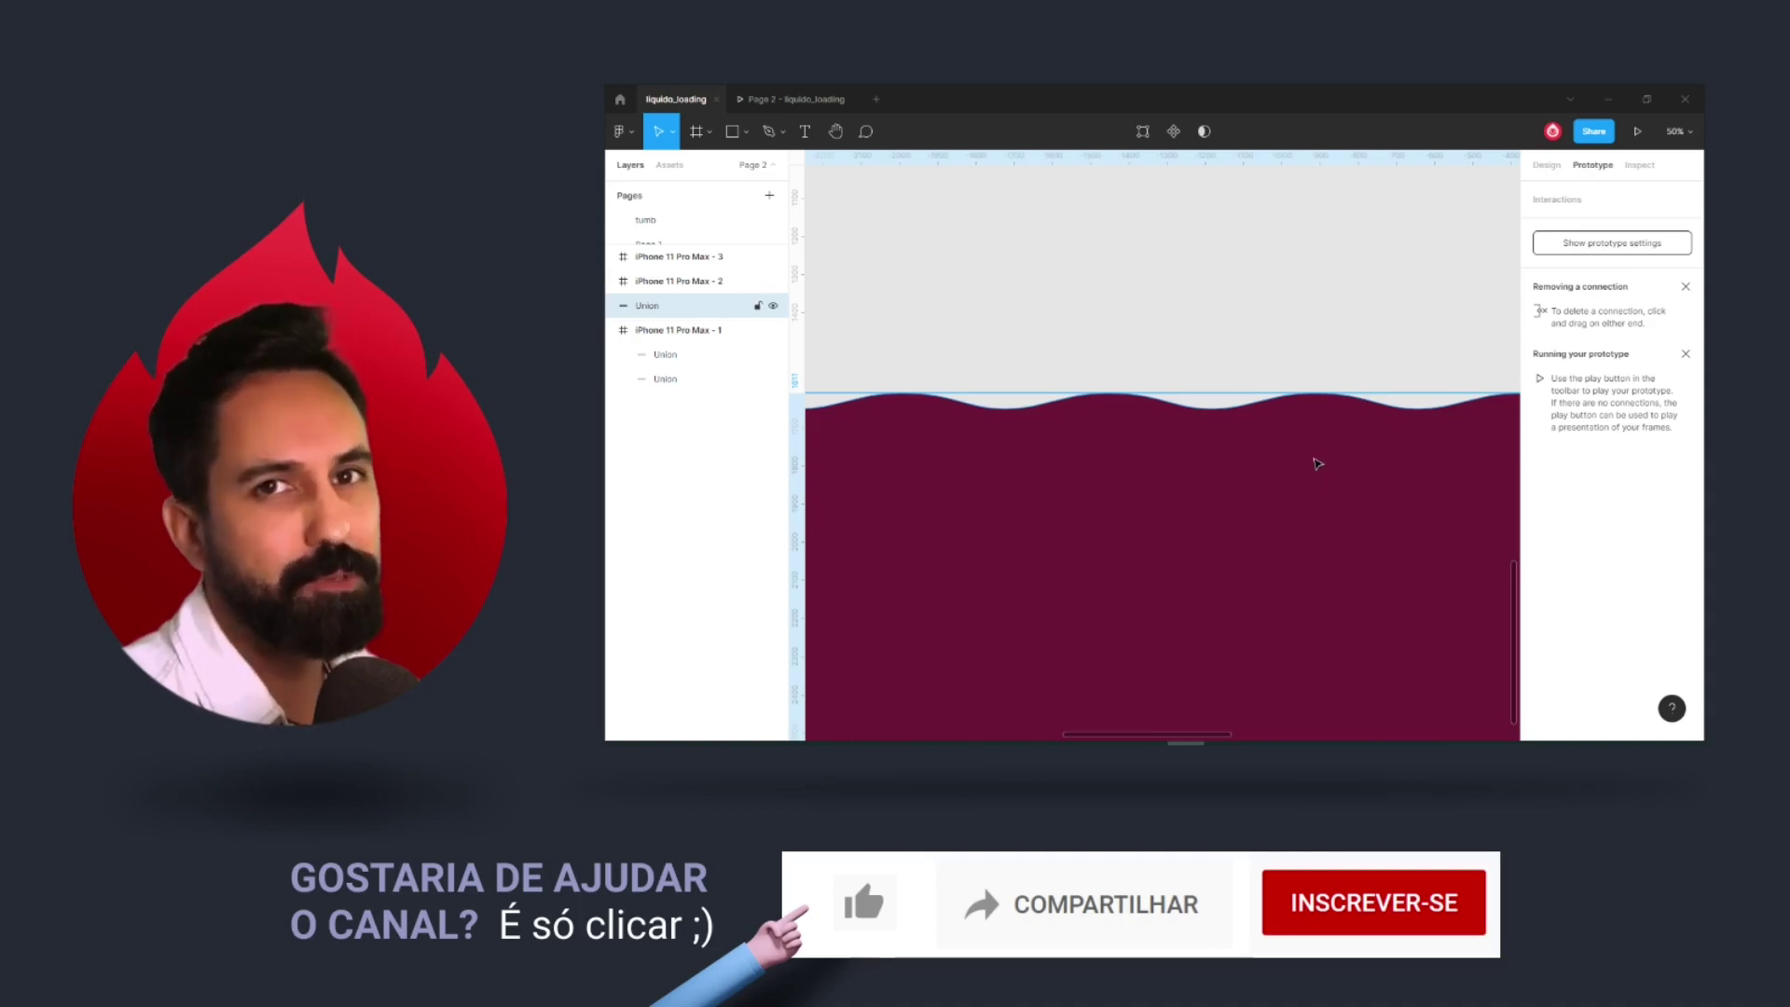
click(1281, 372)
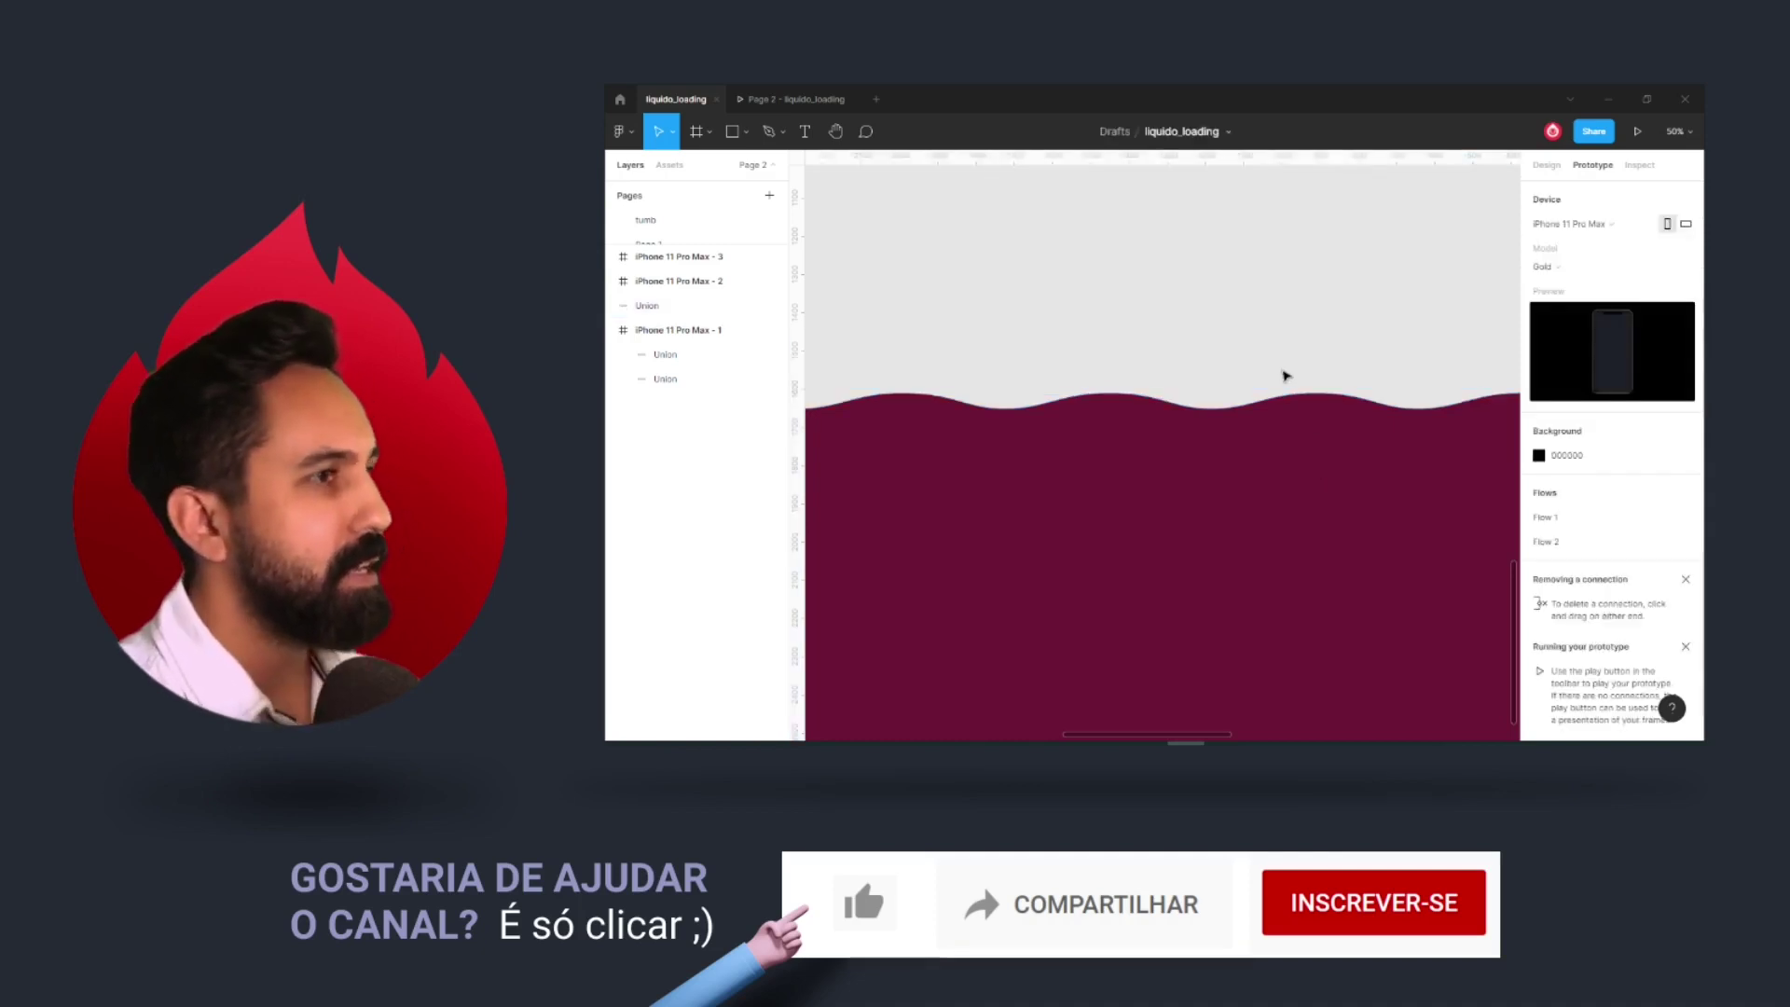
scroll(1285, 376, down, 2)
key(minus)
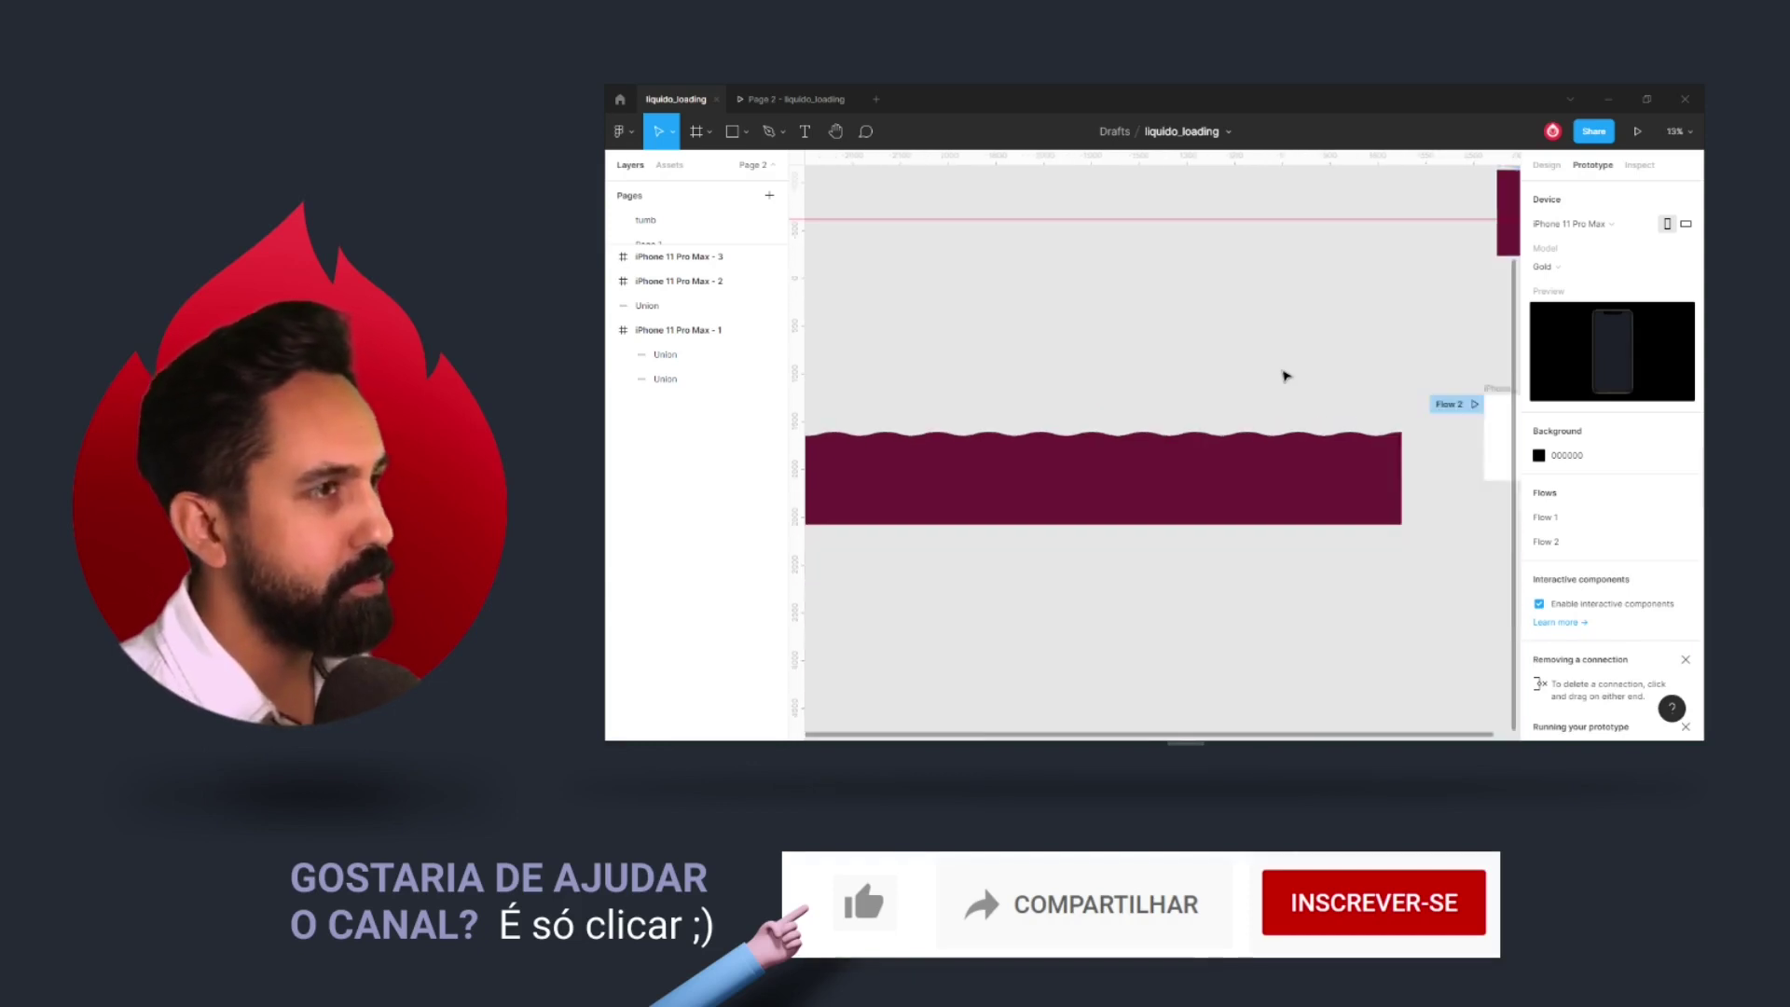
drag(1225, 373, 1300, 374)
click(1258, 478)
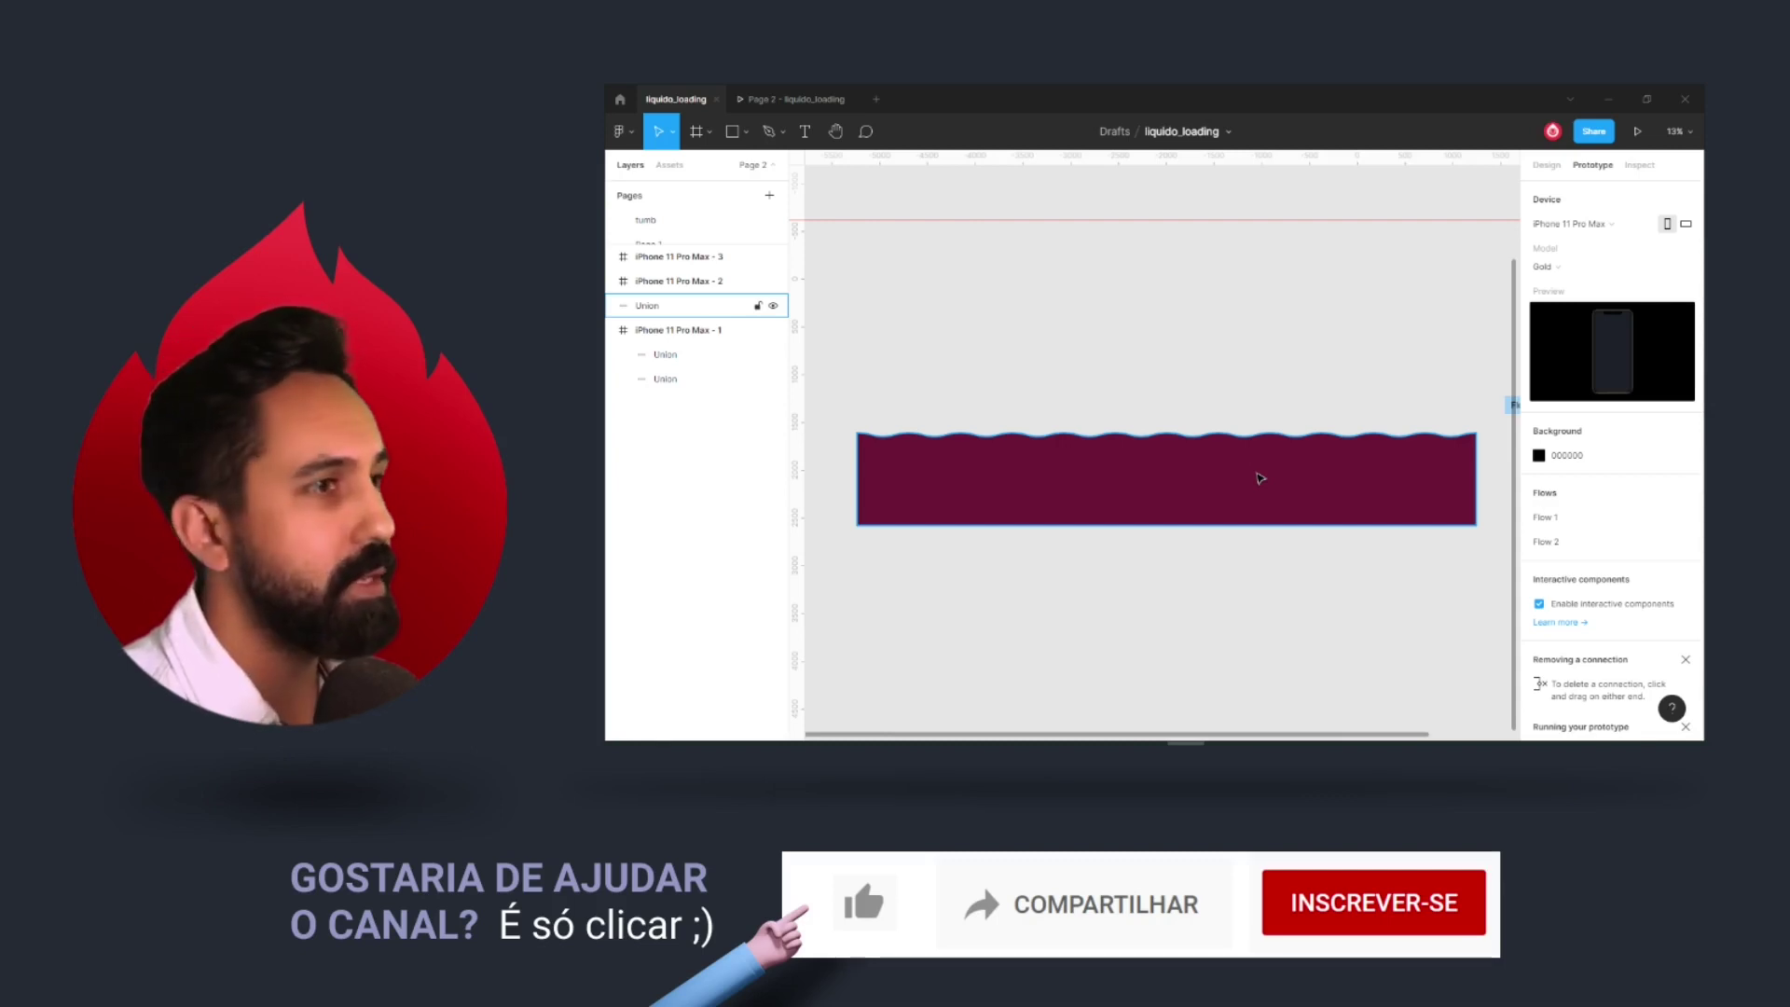
click(1259, 386)
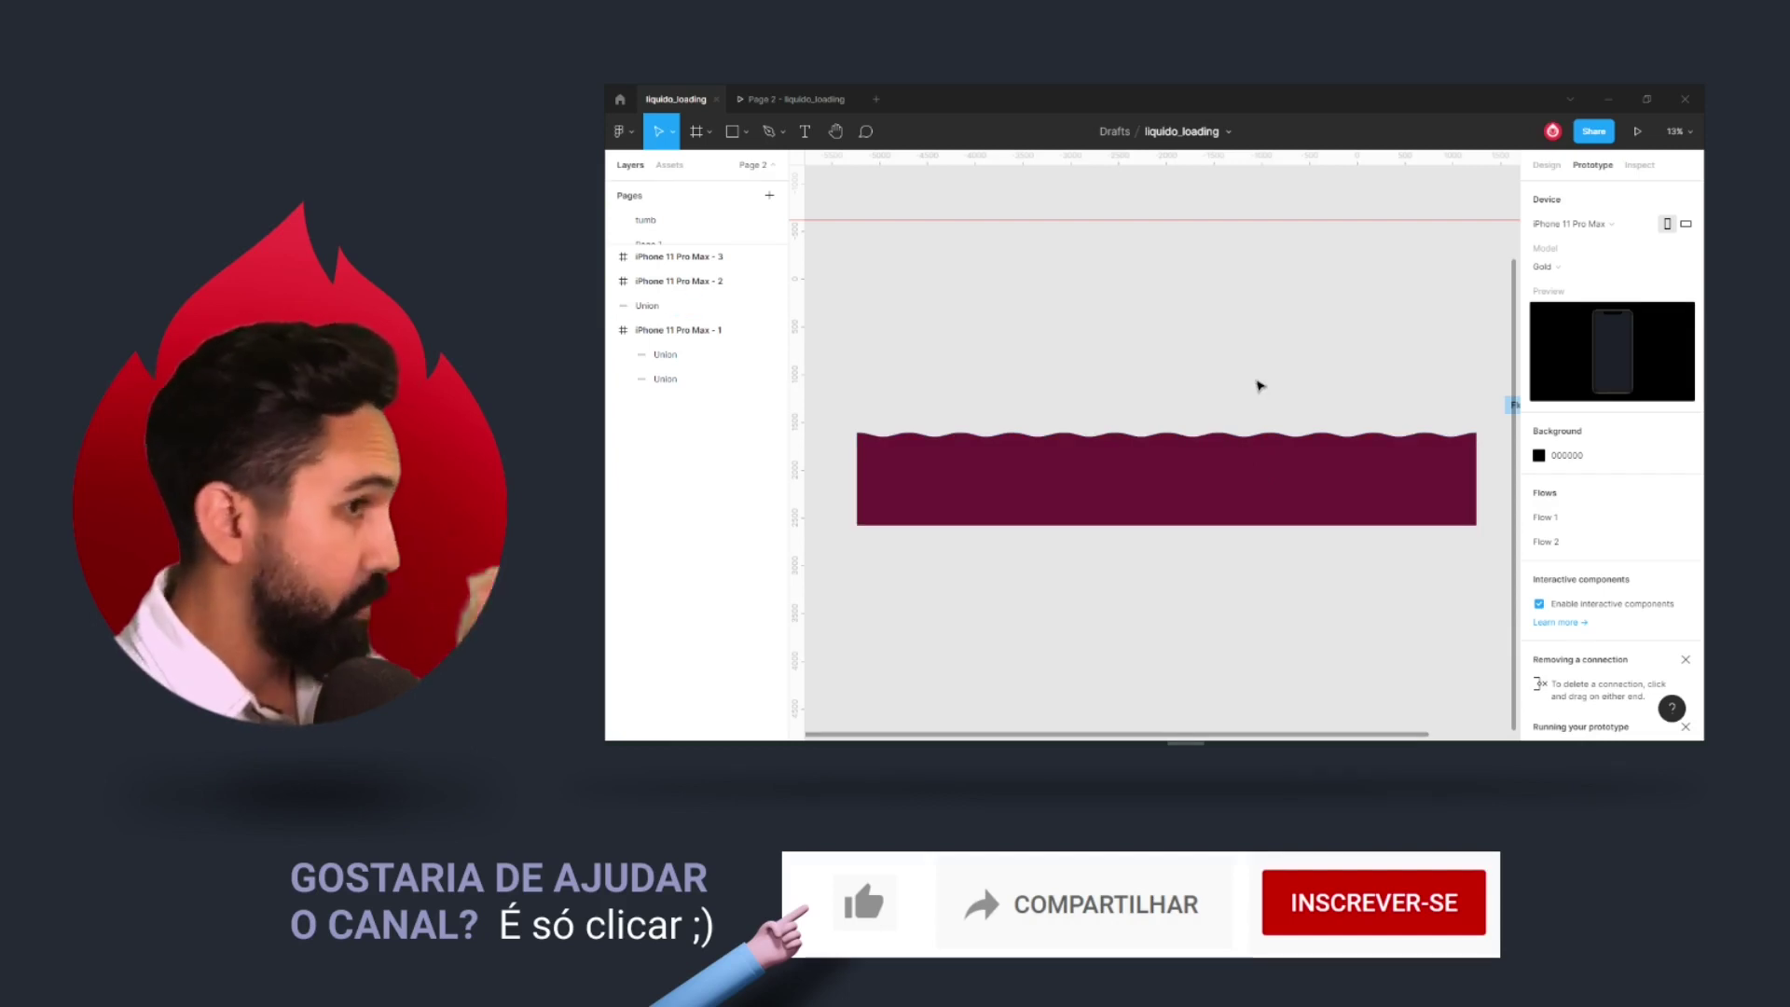
drag(1251, 567, 1291, 564)
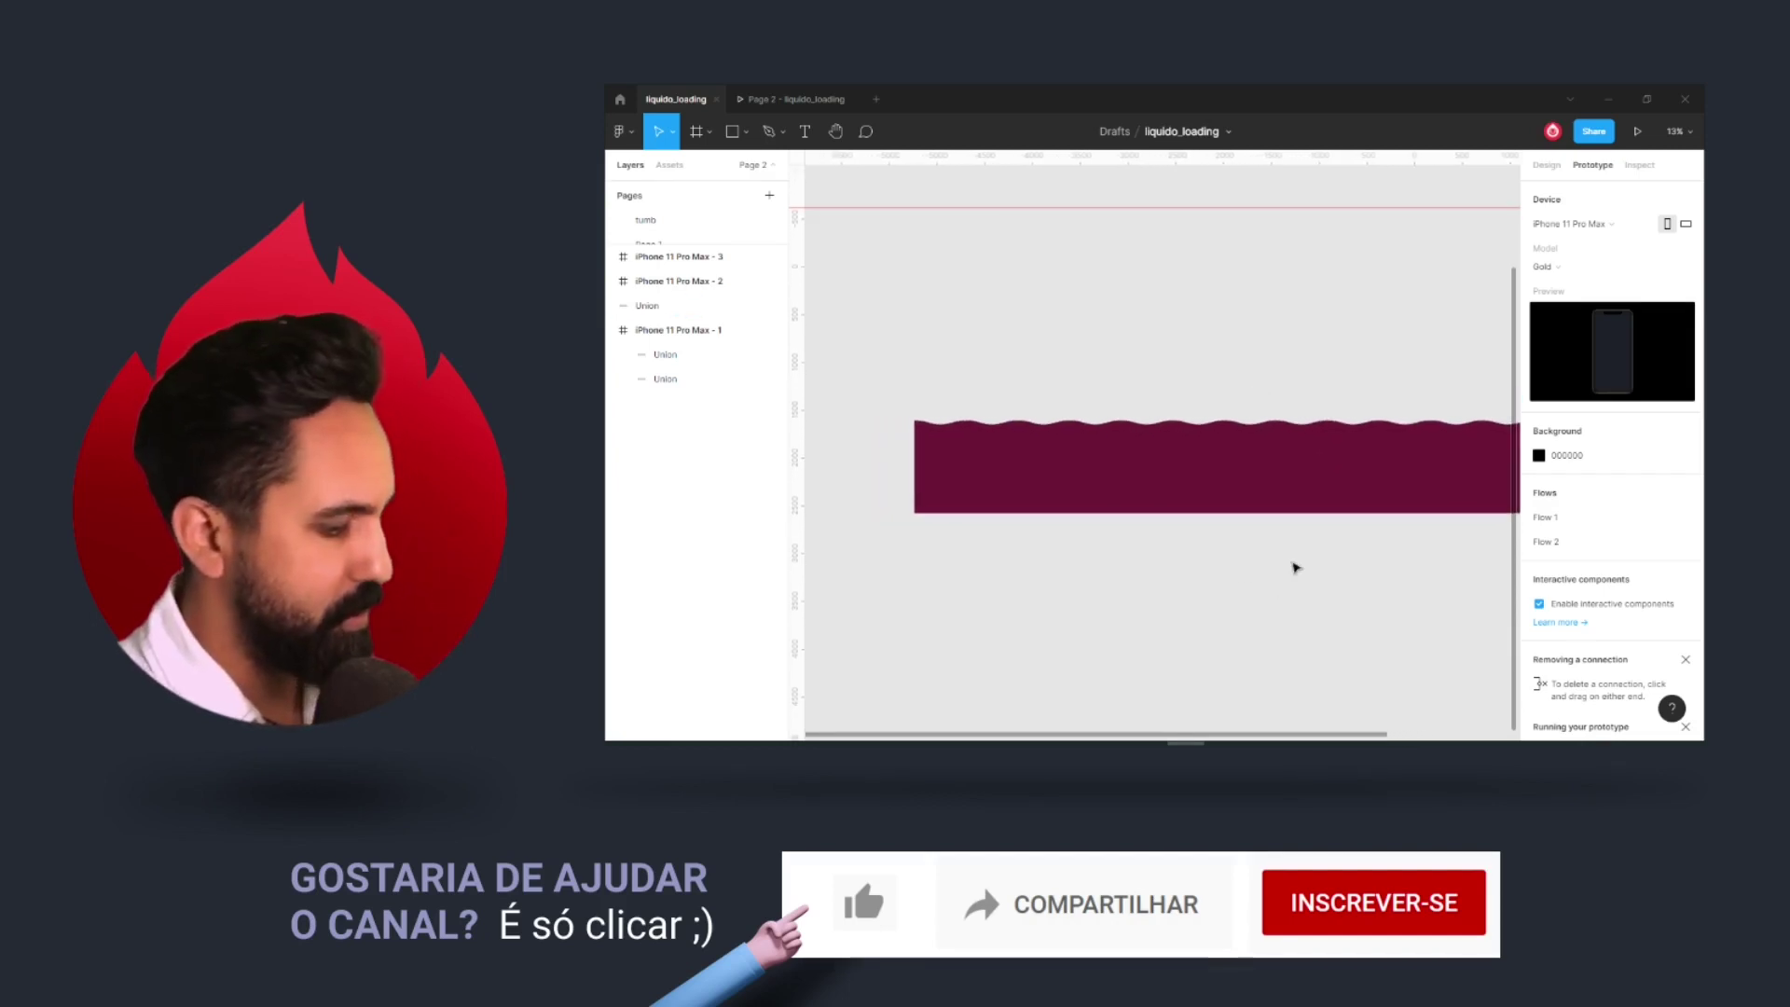
Step: Draw a grey rectangle below the maroon wave and enlarge it to about 1216×772
key(r)
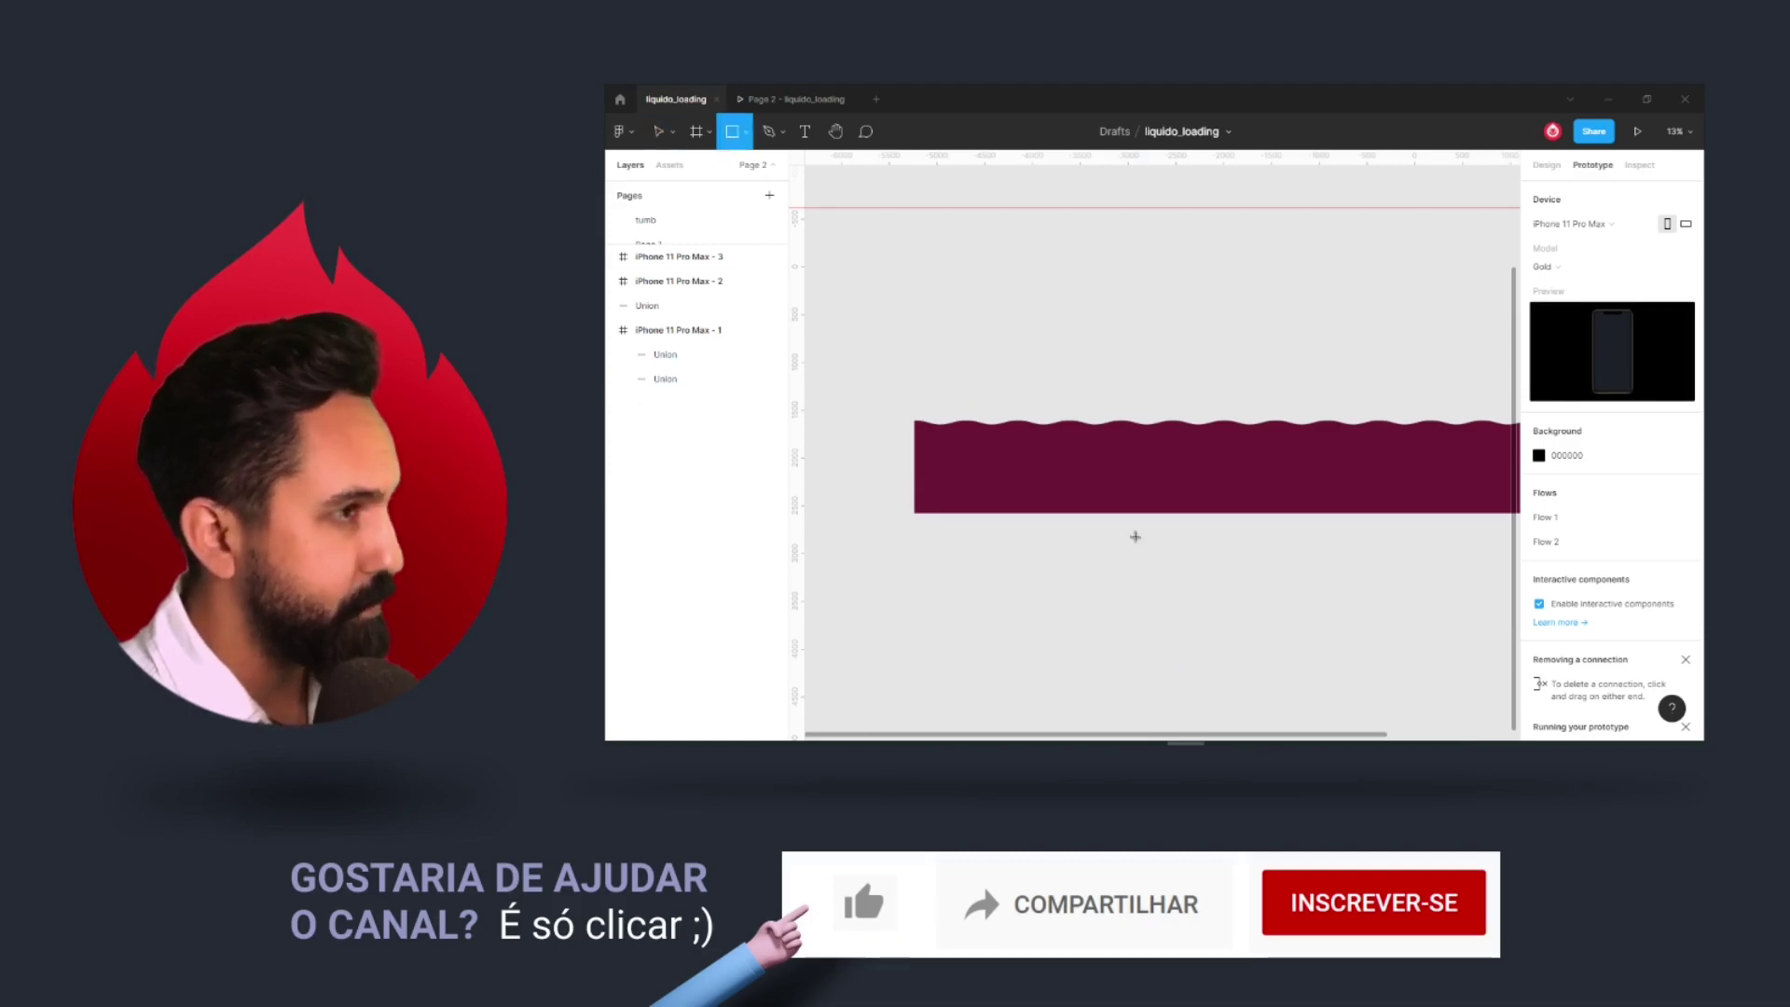
scroll(1134, 537, up, 3)
drag(1125, 520, 1280, 639)
mouse_move(1203, 578)
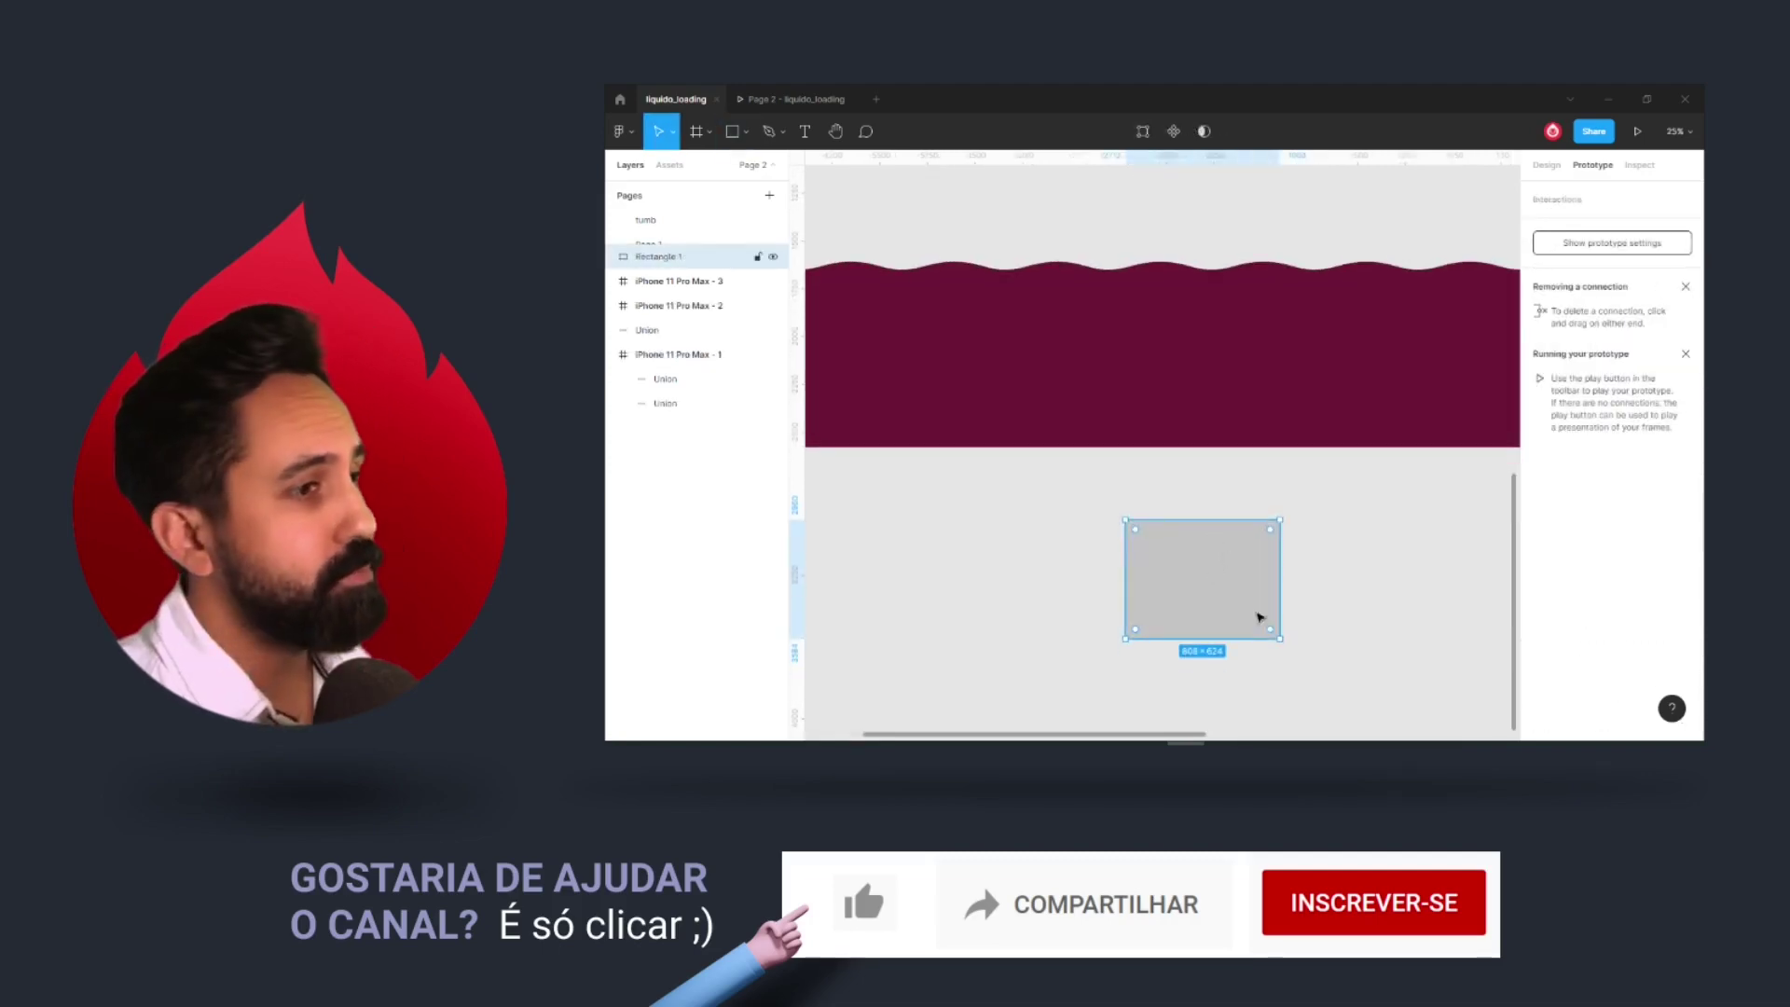
mouse_move(1280, 638)
mouse_down()
mouse_move(1326, 695)
mouse_move(1345, 629)
mouse_move(1358, 668)
mouse_up()
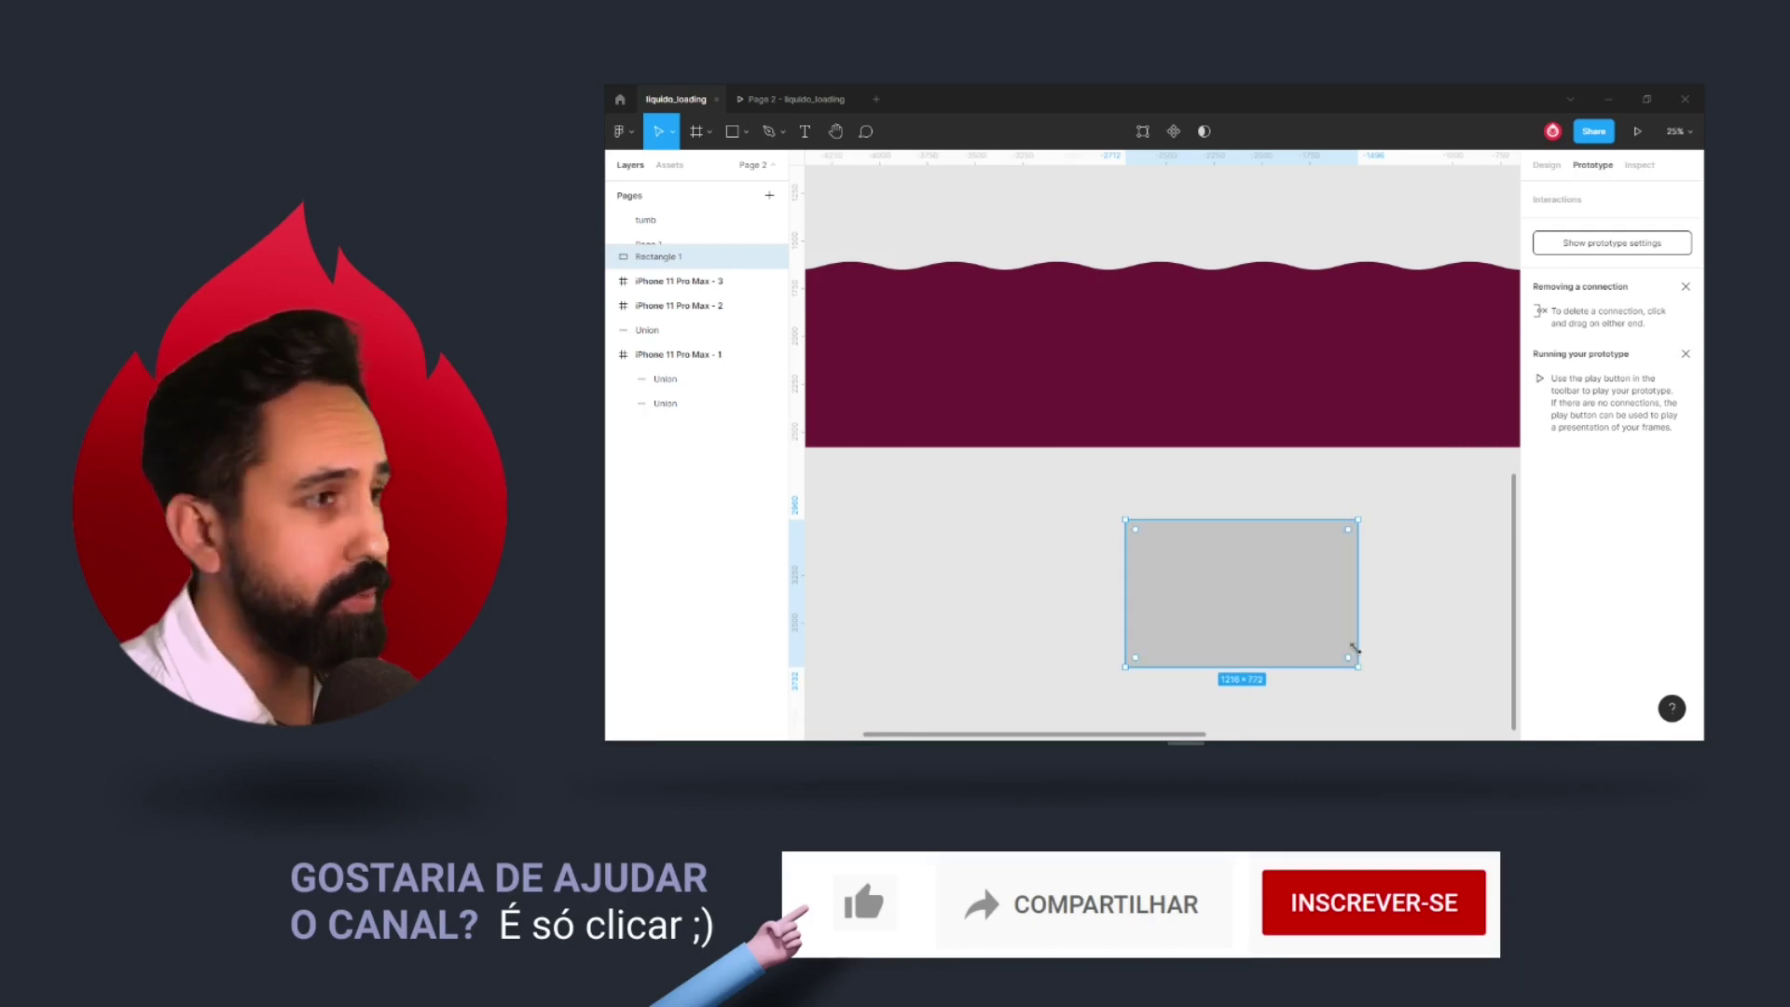
Step: Zoom to 50% on the new rectangle and reselect it
click(1281, 561)
scroll(1254, 554, down, 3)
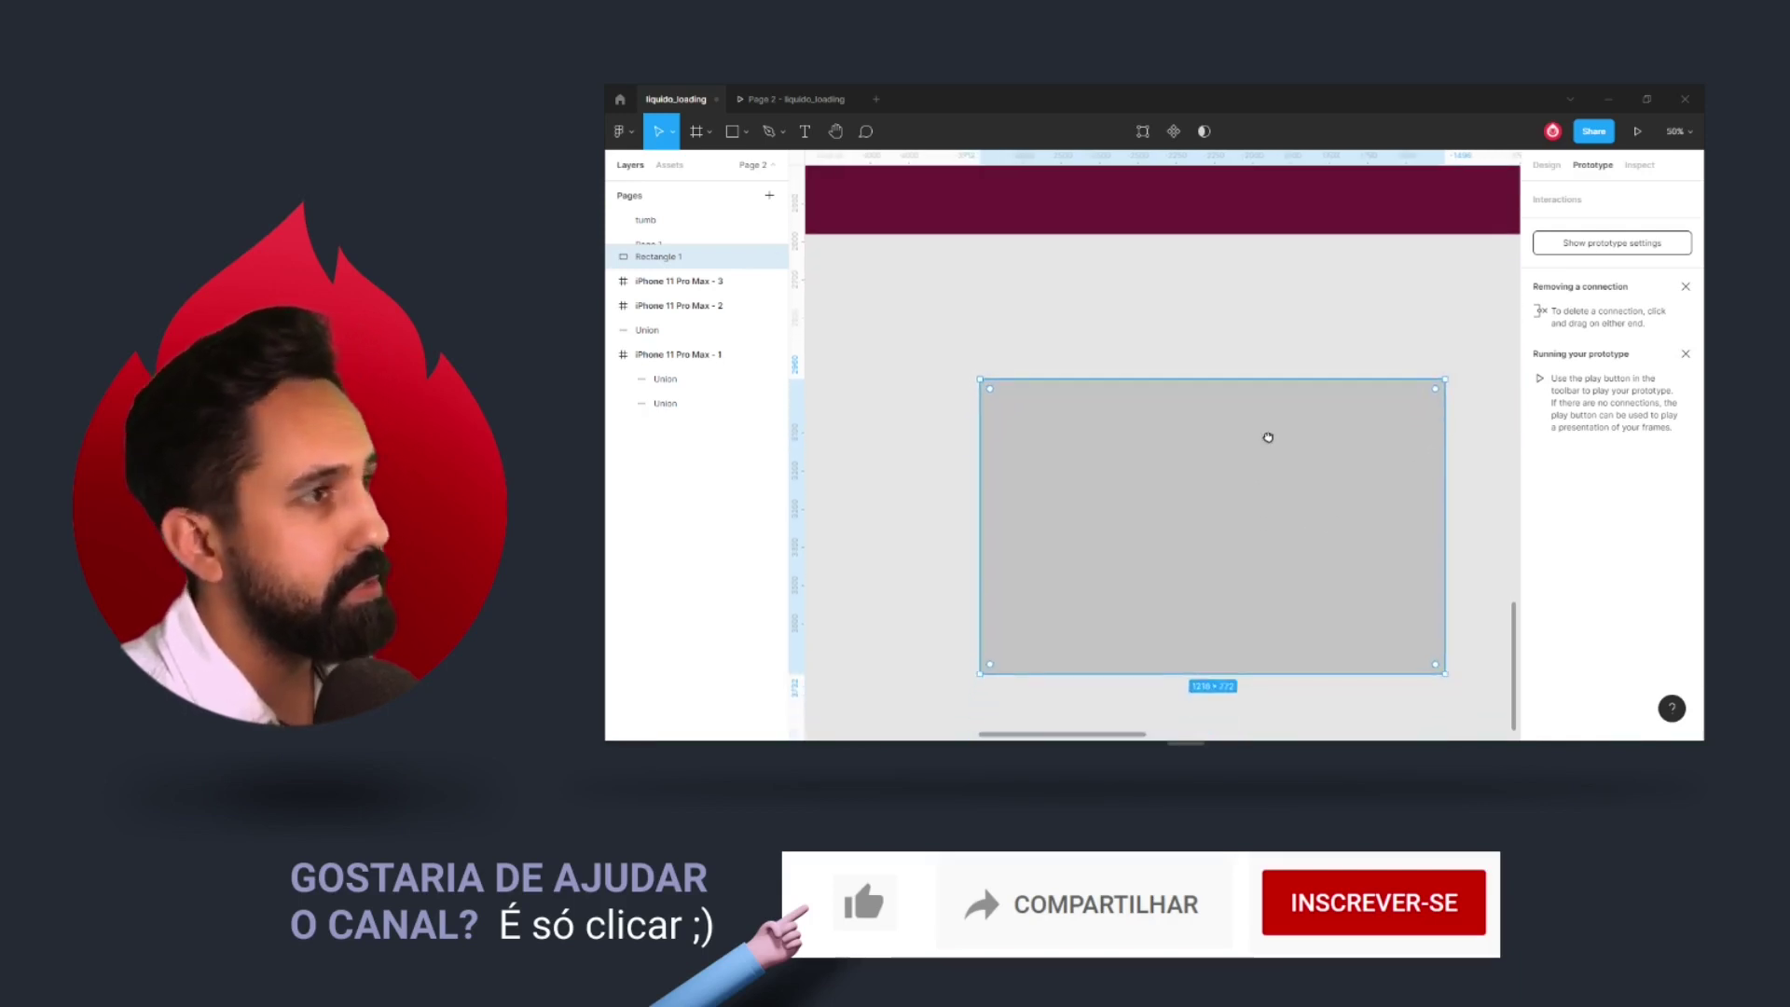
scroll(1222, 451, up, 5)
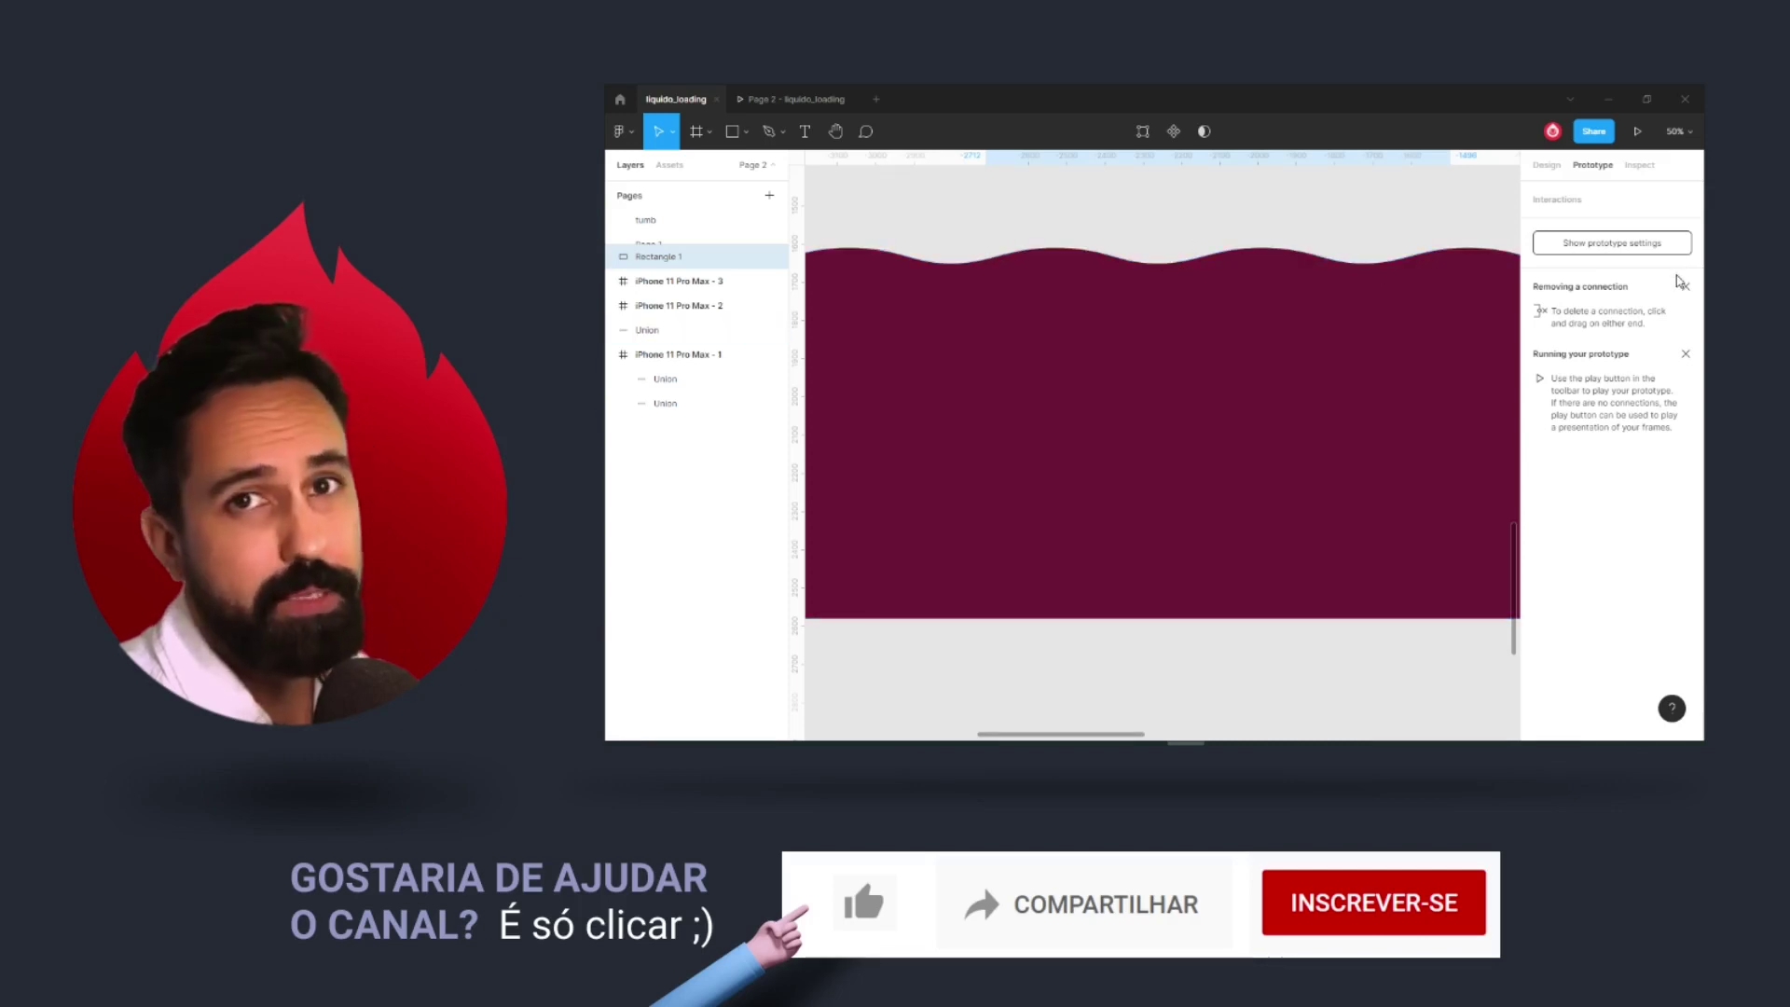
scroll(1481, 554, down, 3)
click(1270, 451)
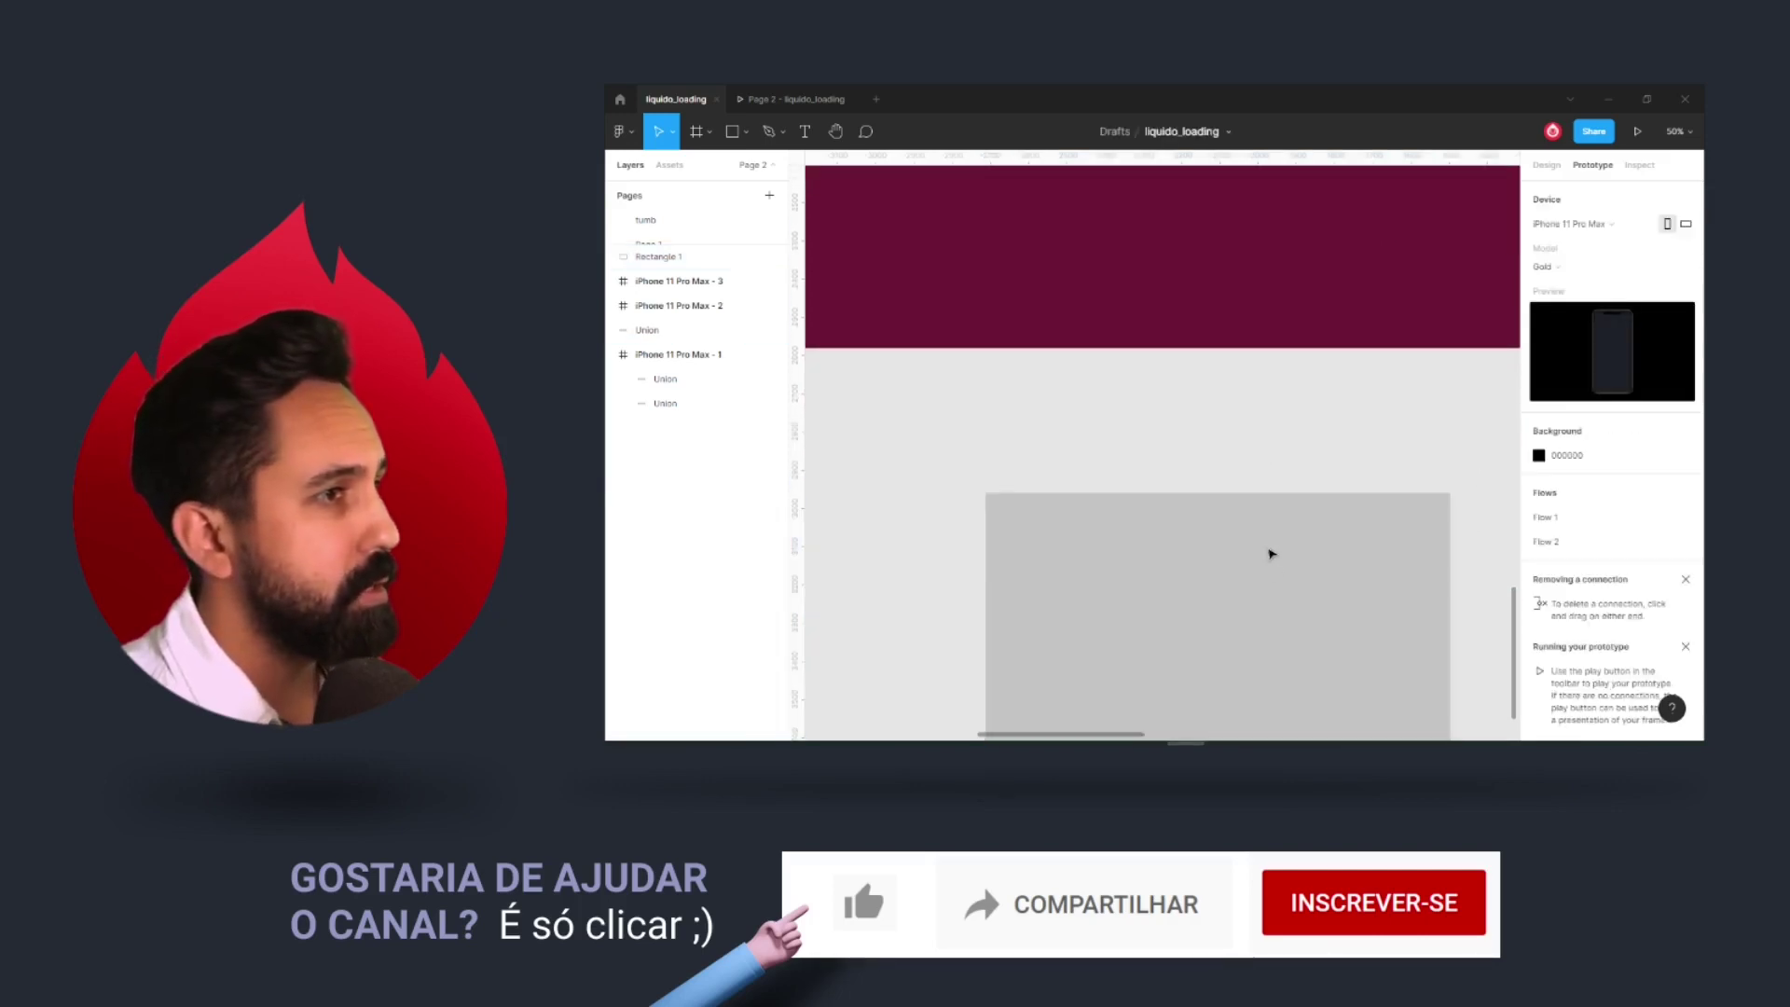
scroll(1271, 540, down, 2)
click(1277, 494)
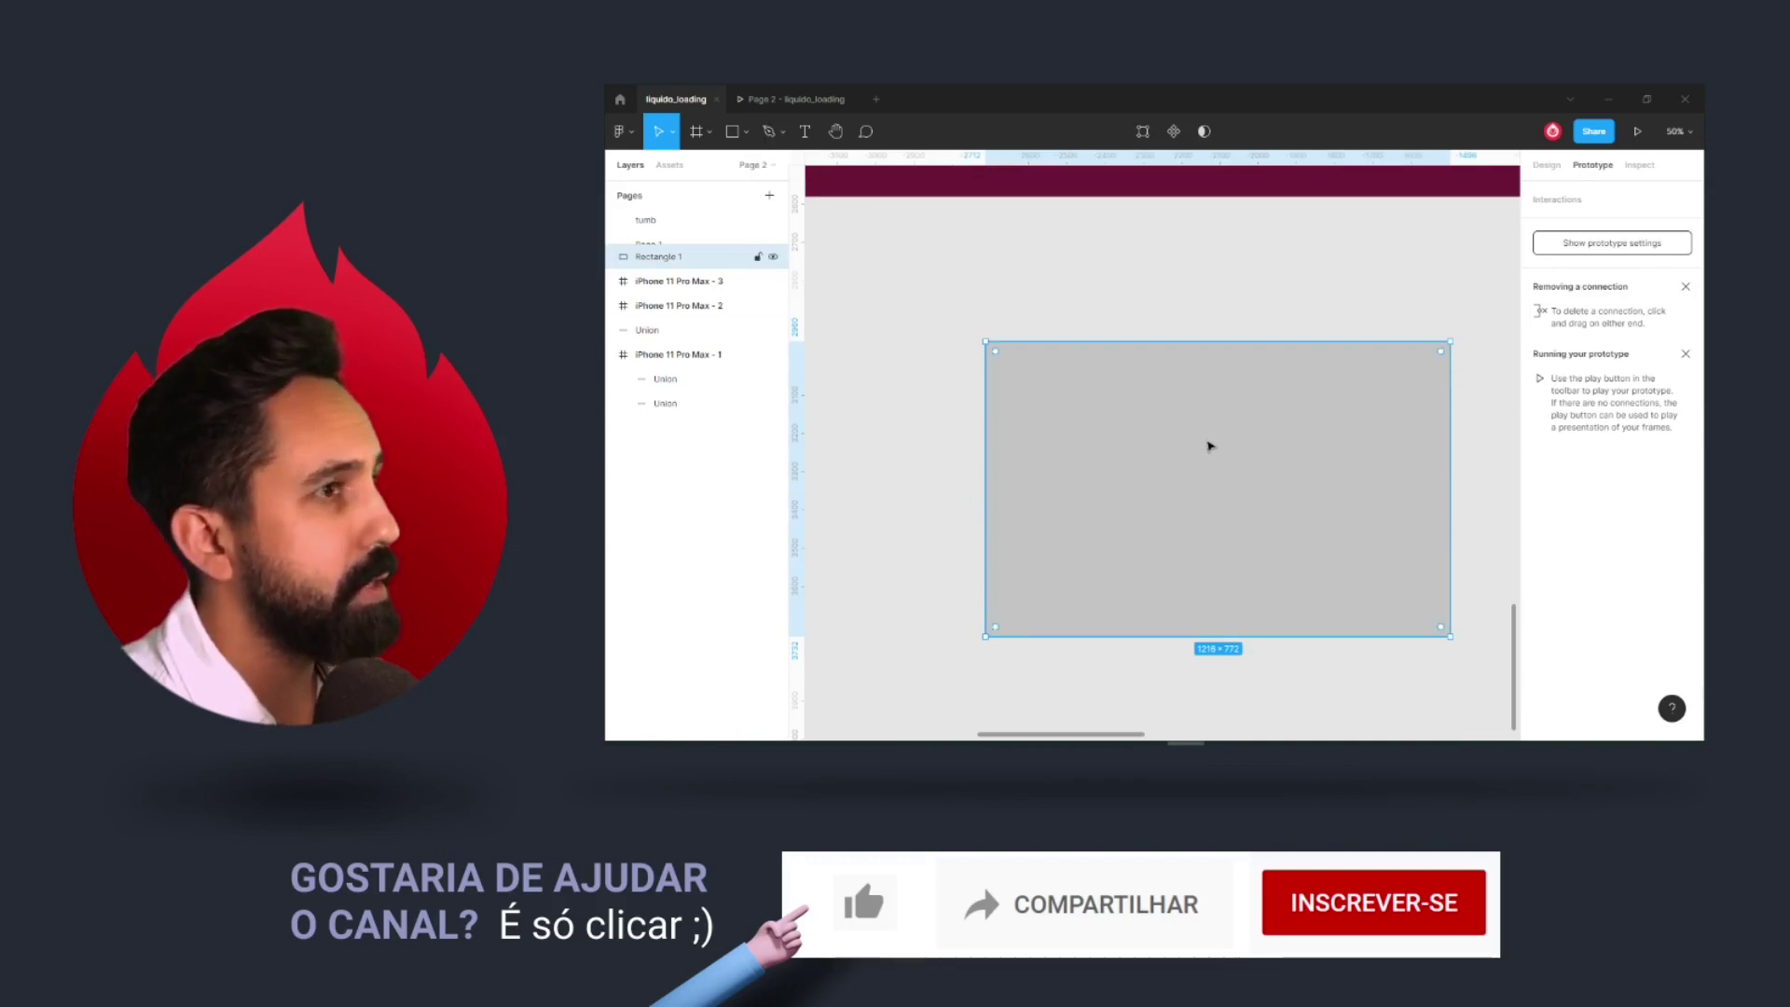
Step: In vector edit mode, try moving the rectangle's corner and top-edge midpoint, undoing both
mouse_move(1329, 430)
double_click(1274, 444)
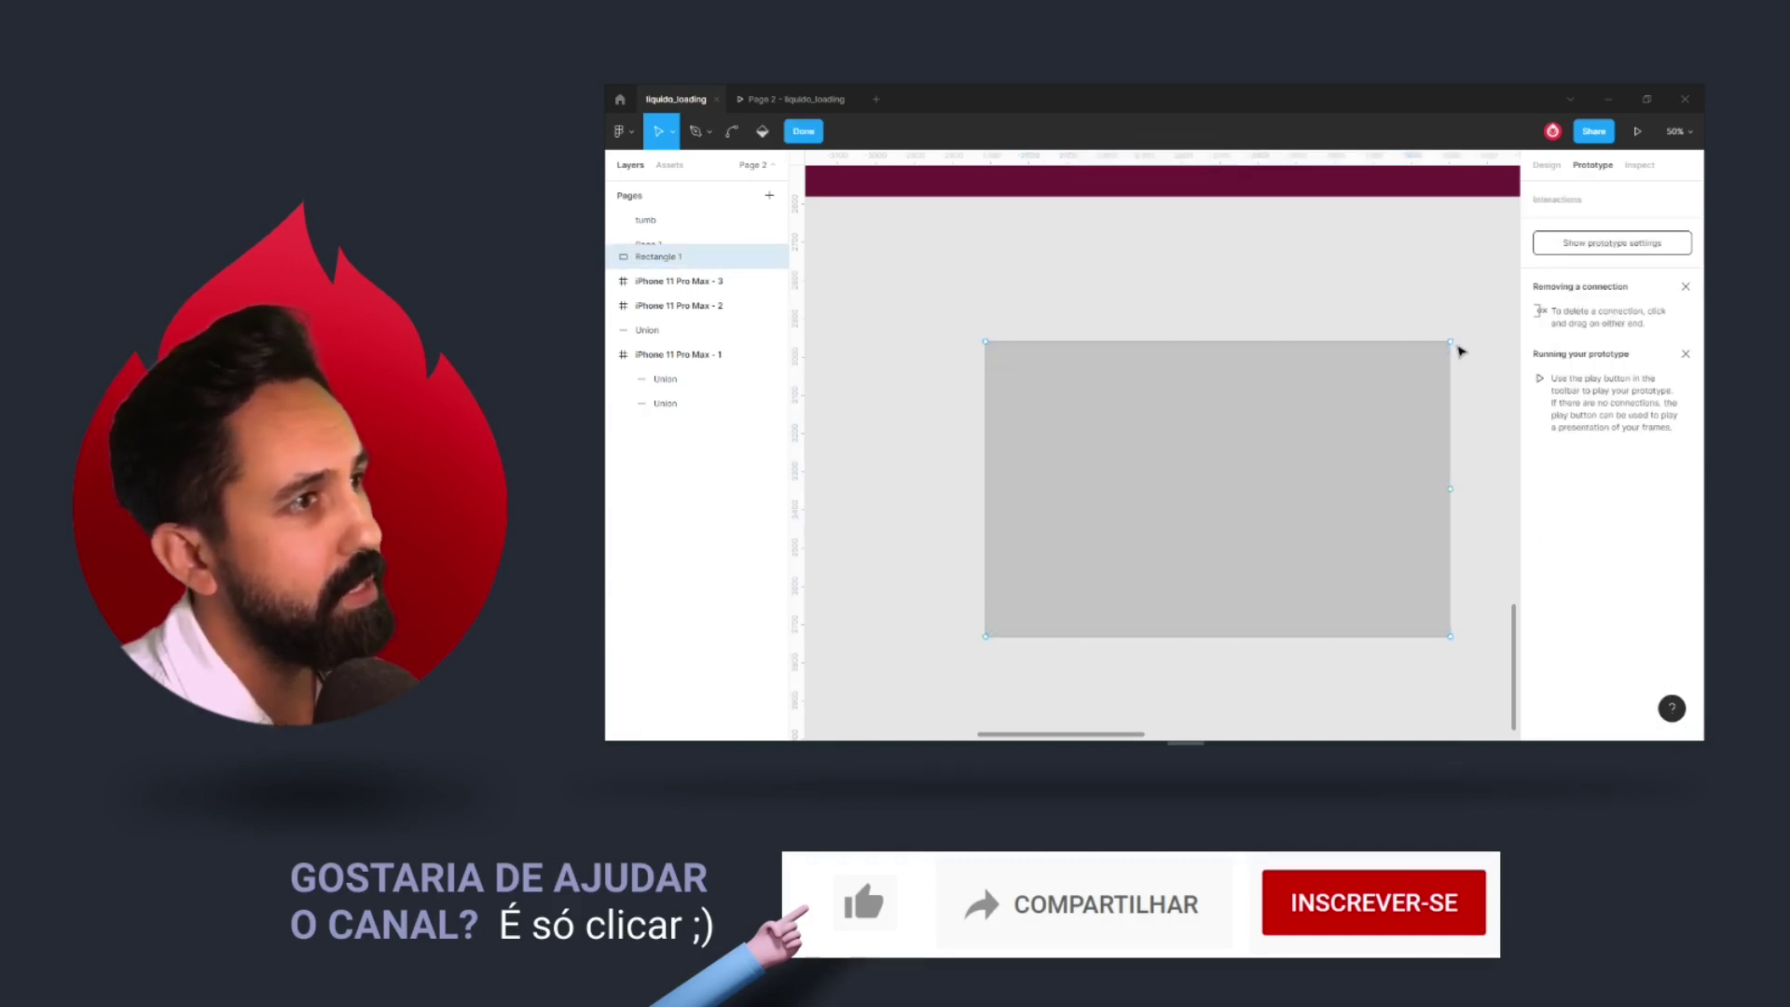
drag(1480, 305, 1474, 300)
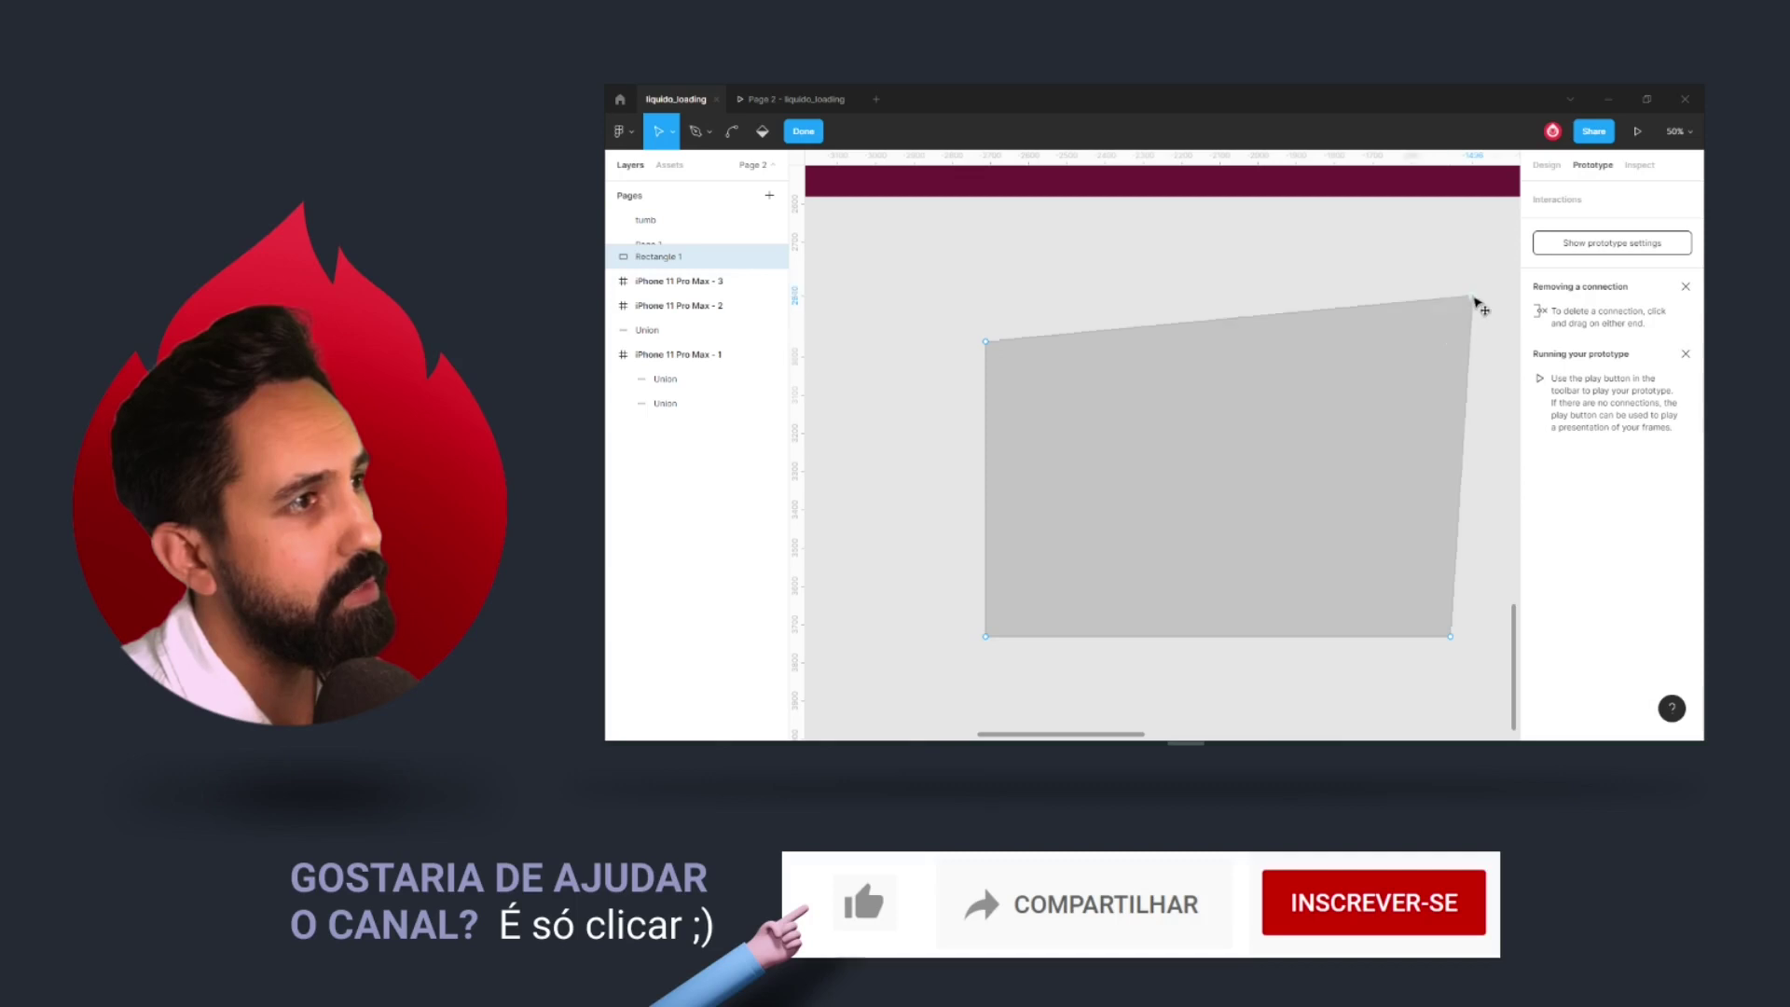
key(ctrl+z)
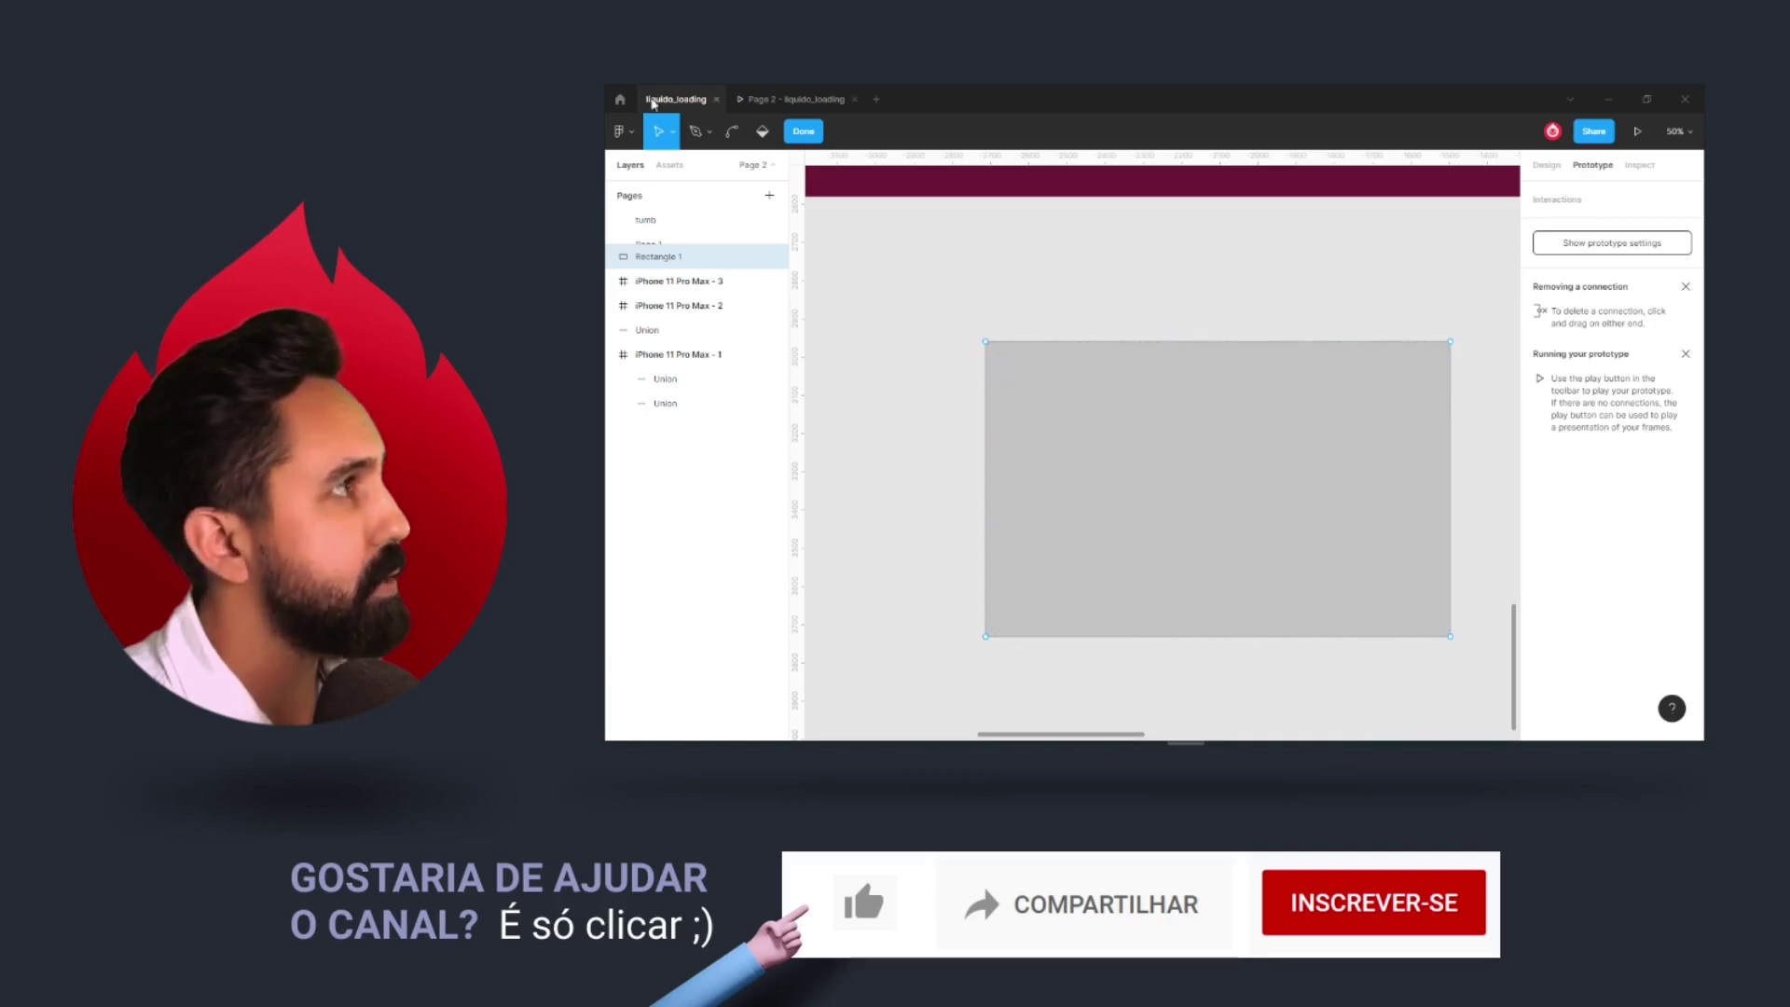
click(695, 133)
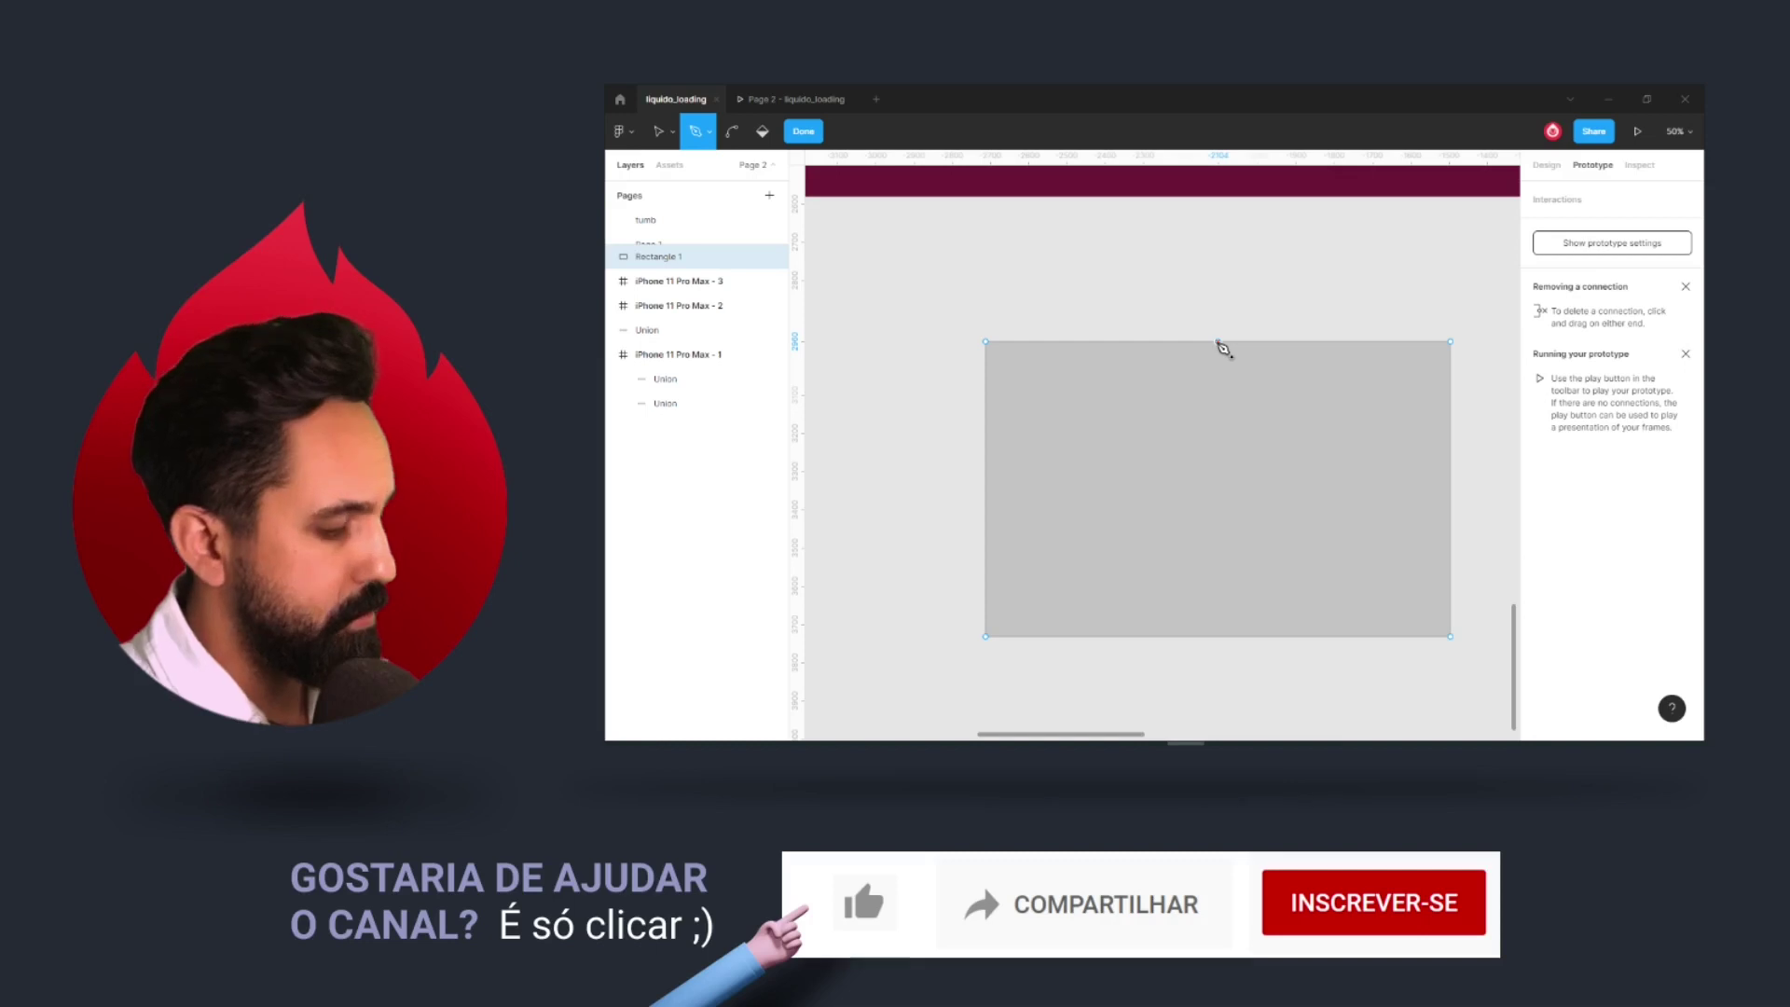
key(v)
click(1217, 343)
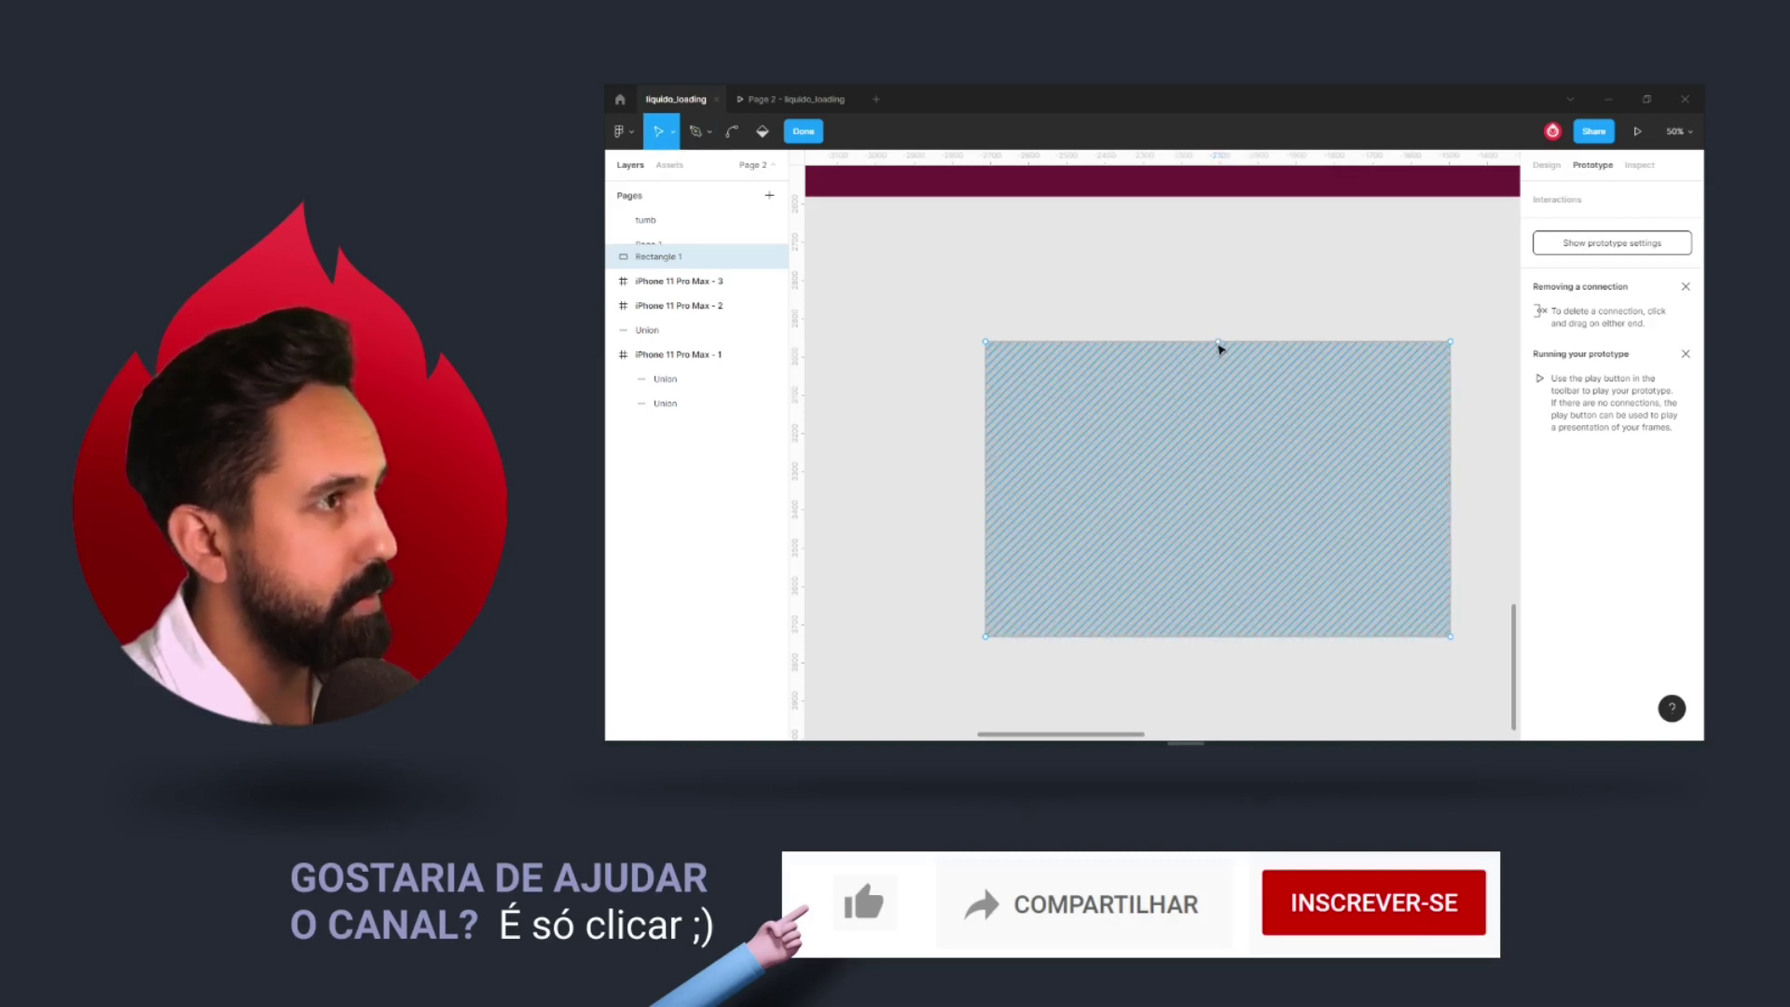
drag(1219, 344, 1221, 400)
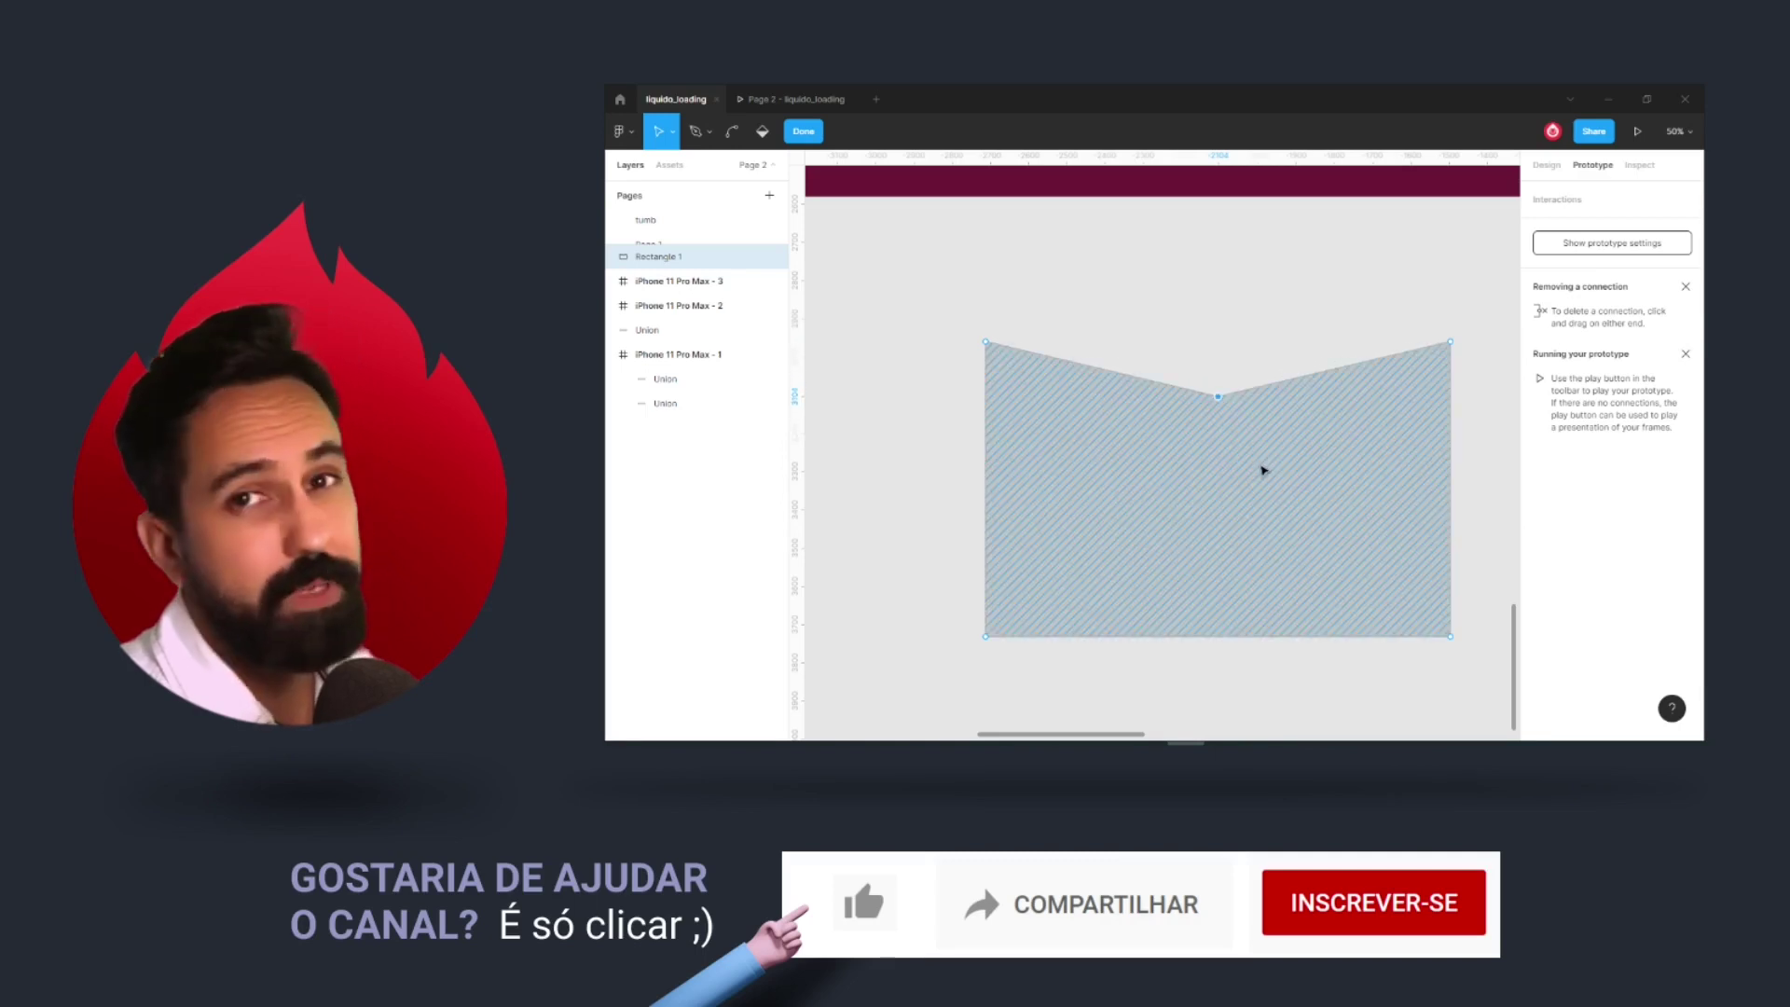
key(ctrl+z)
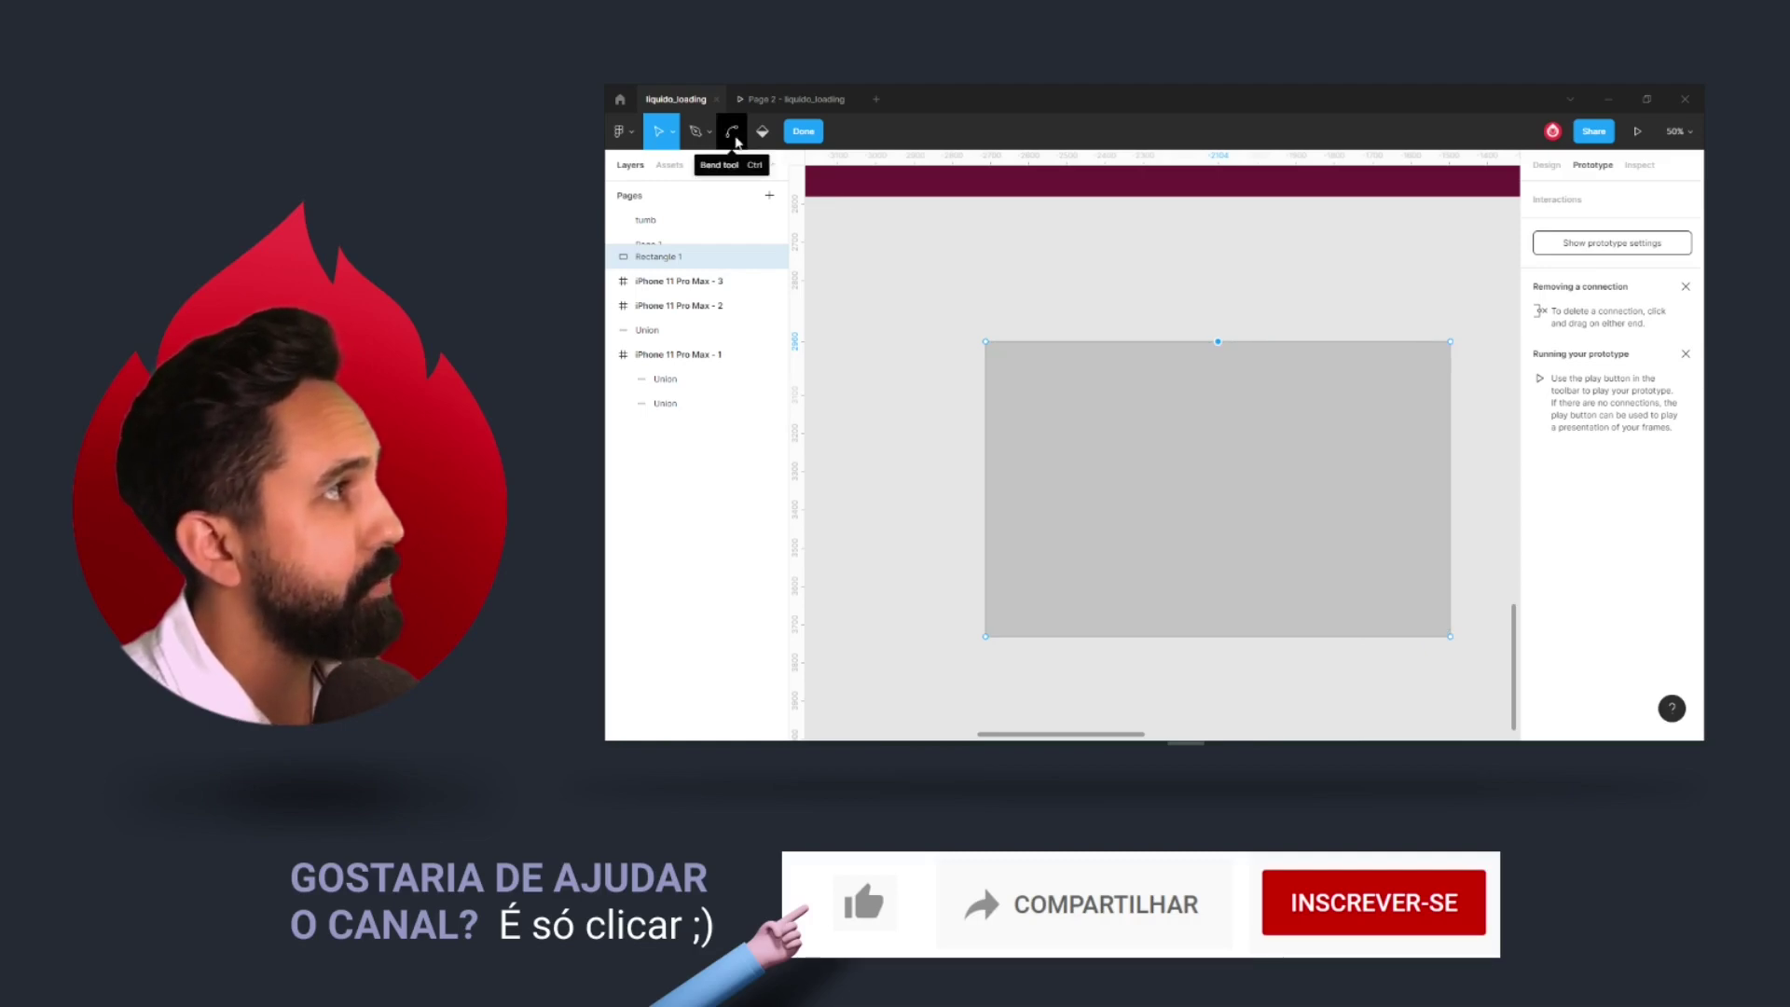
Step: Pick the top-edge midpoint with the Bend tool, then exit editing back to selection
click(735, 140)
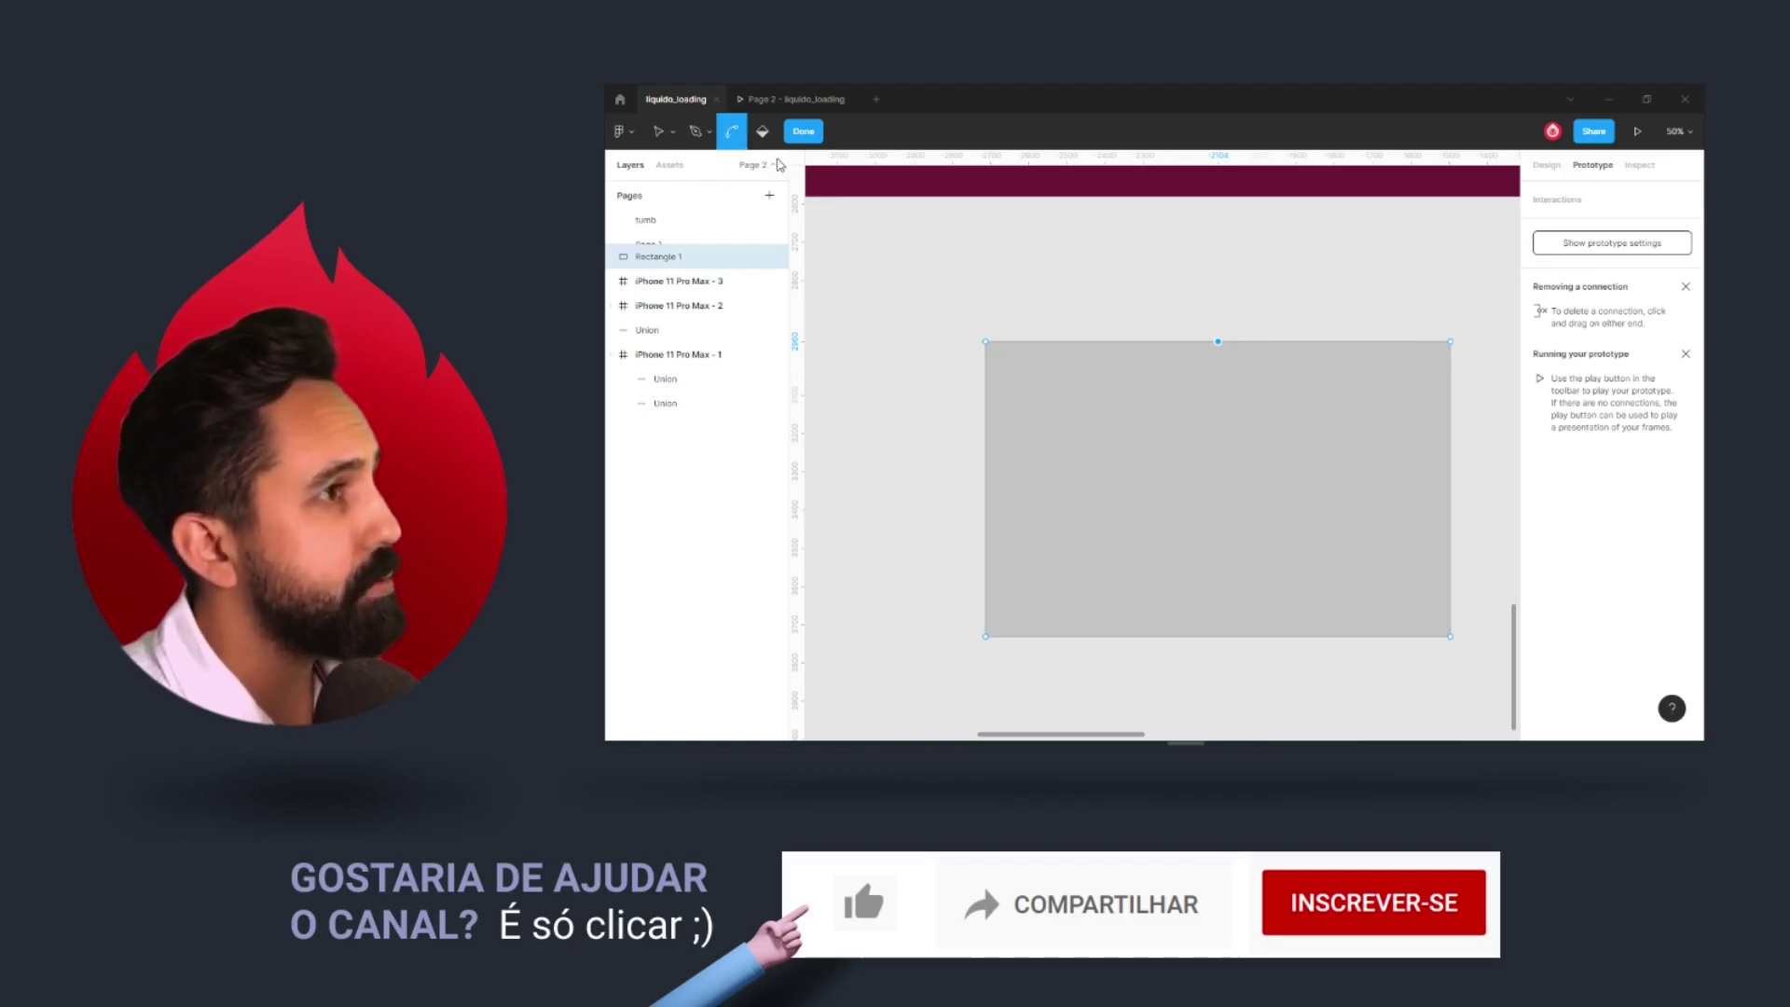
click(1218, 343)
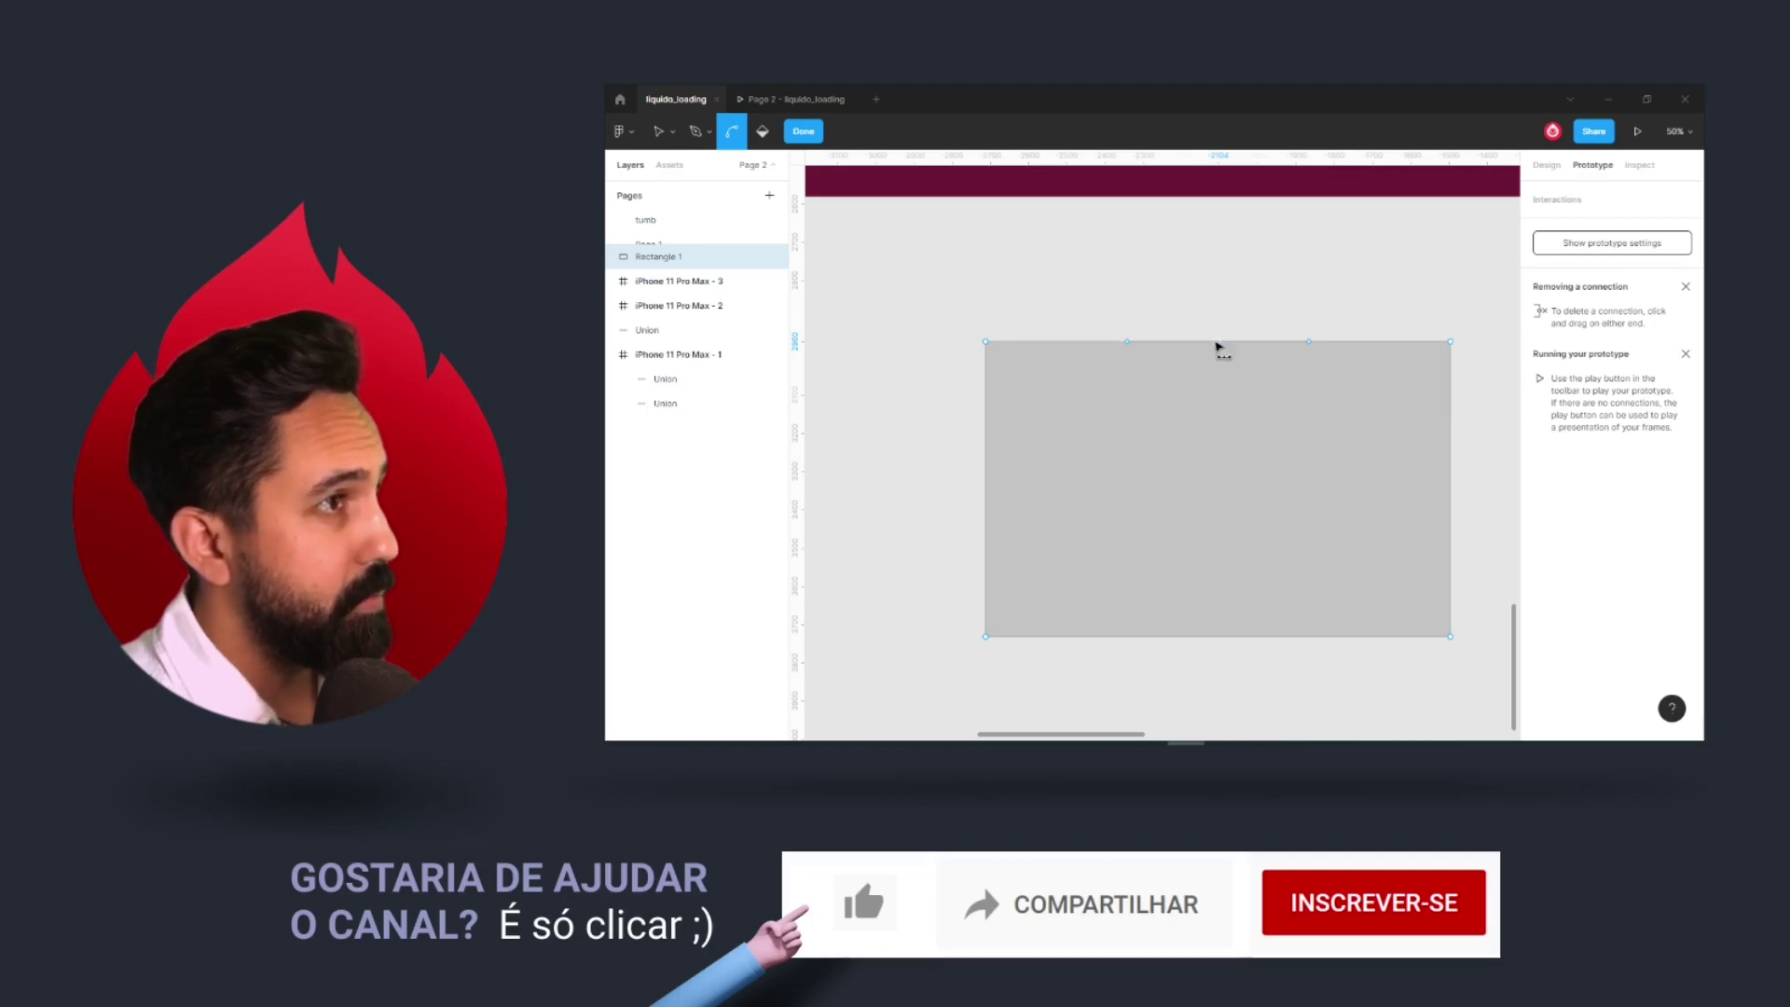
key(c)
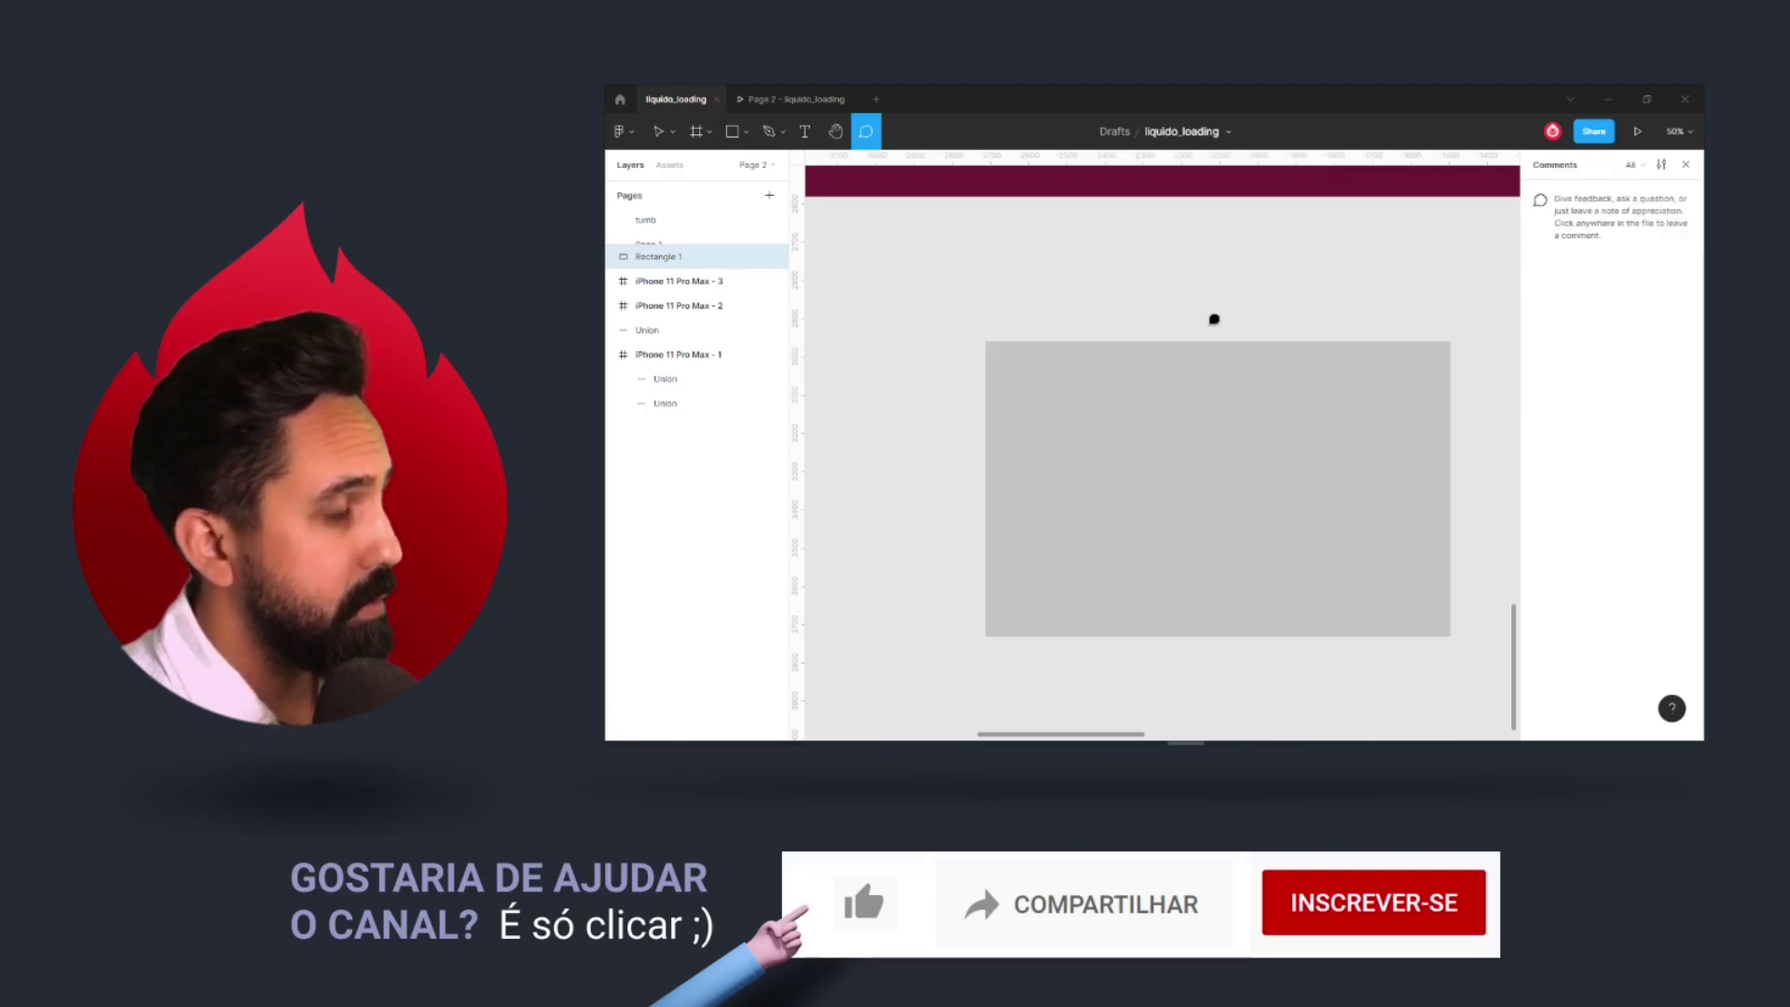
key(Escape)
Step: Bend the grey rectangle's top edge into a downward curve and finish editing
click(1227, 361)
double_click(1223, 354)
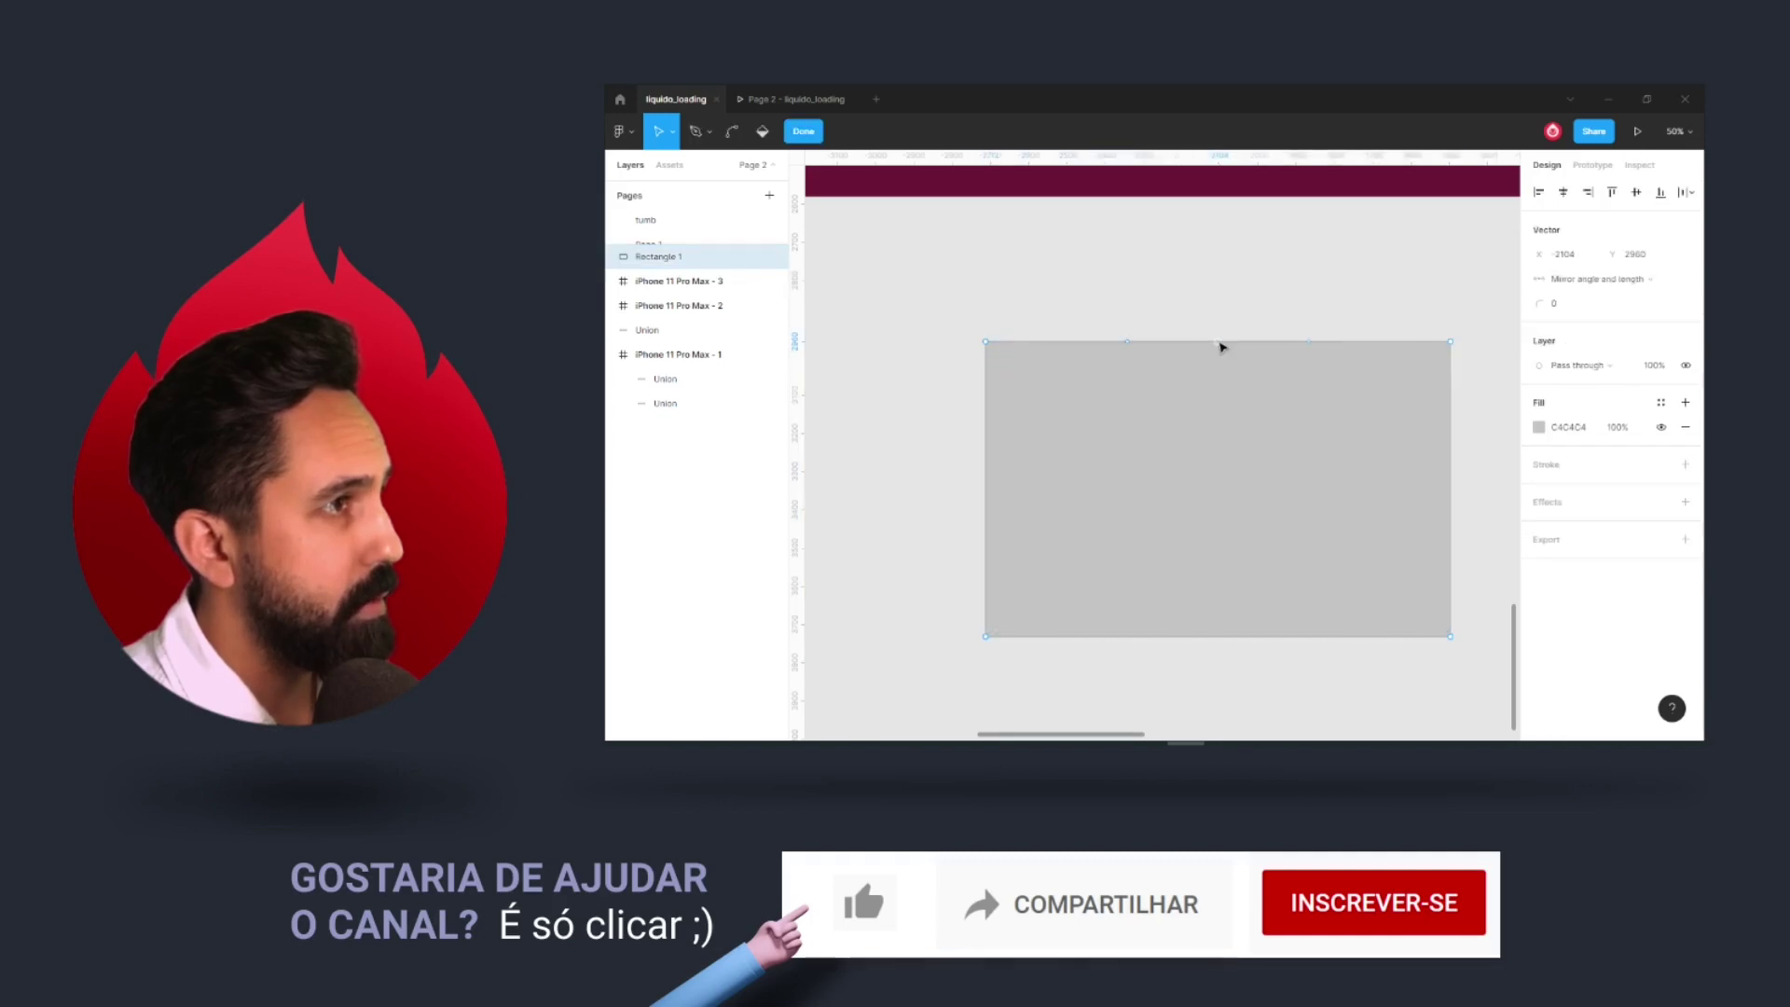
drag(1219, 343, 1231, 405)
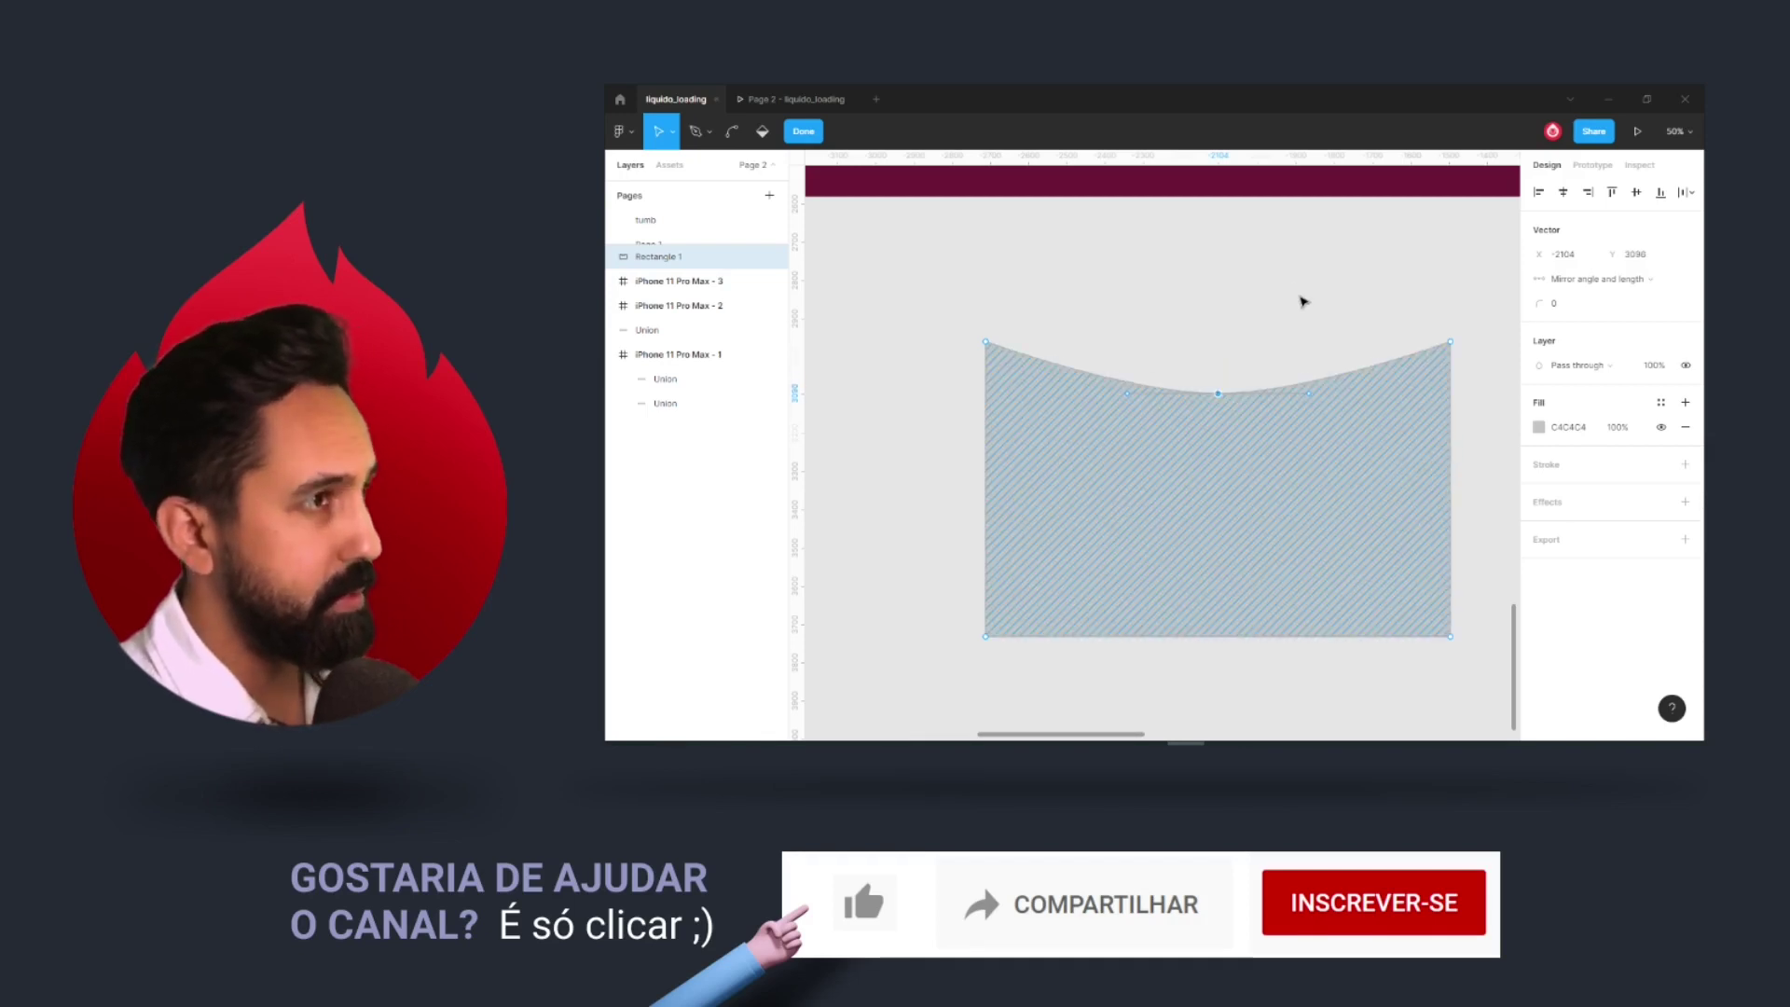
drag(1095, 312, 1187, 302)
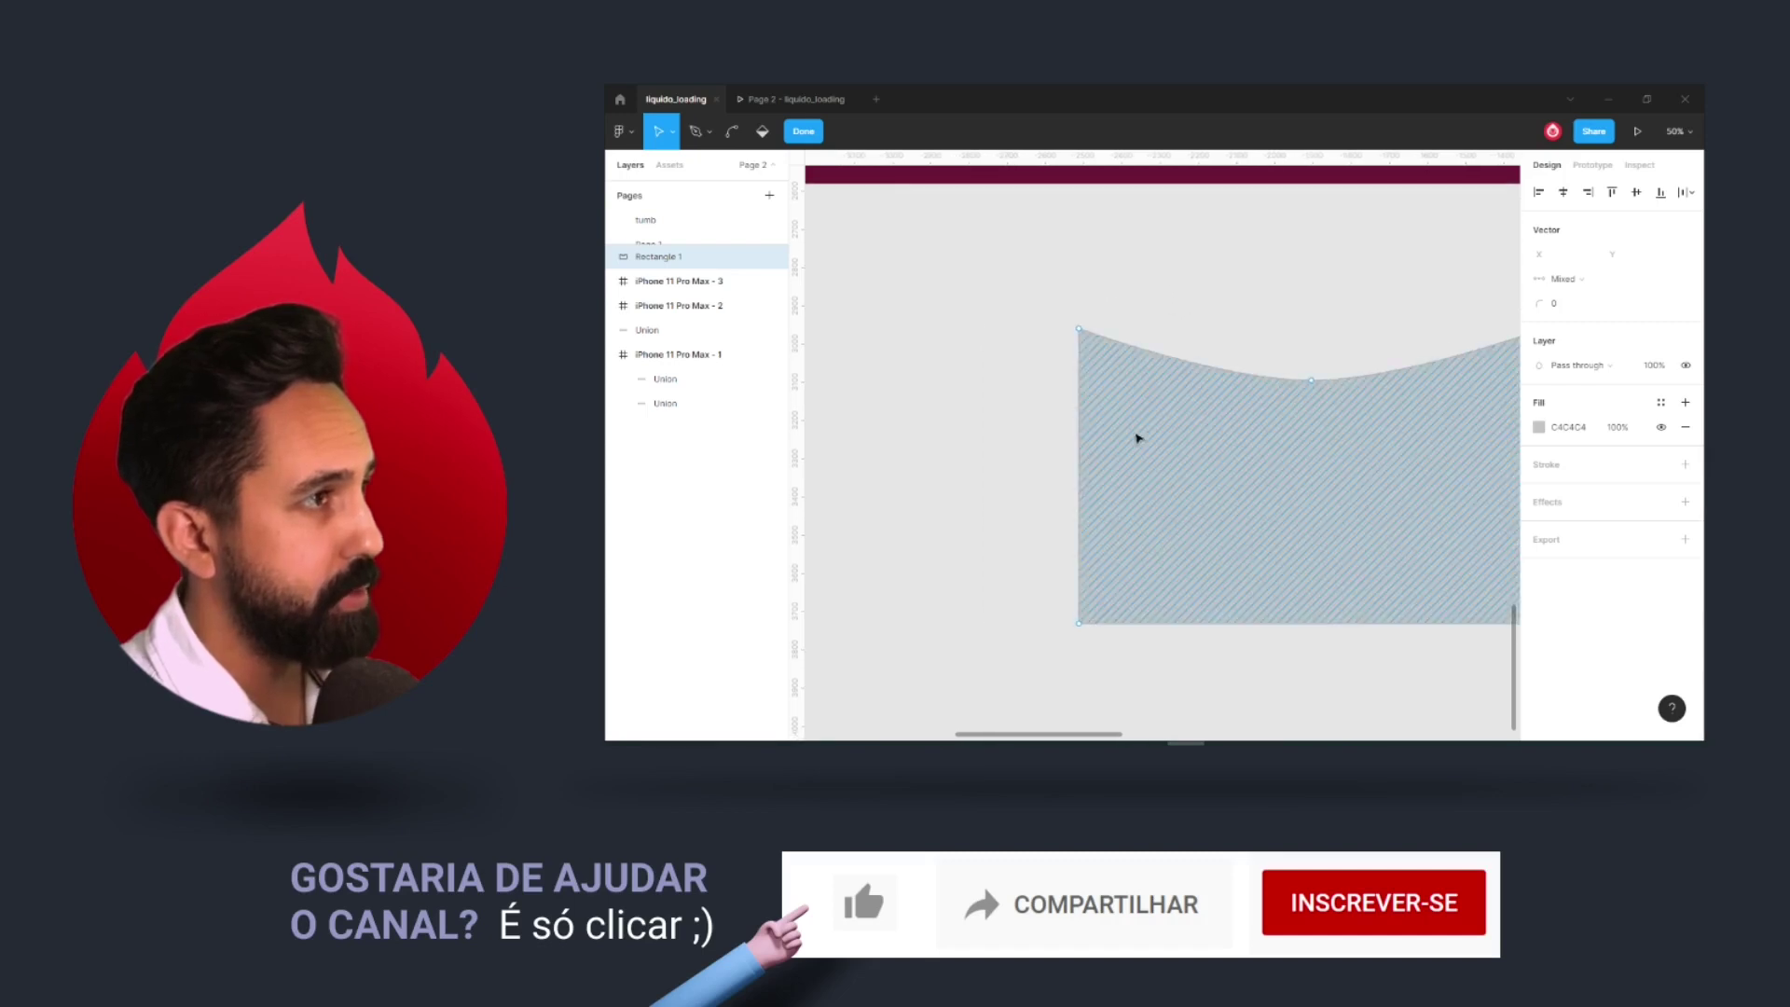
key(Escape)
Step: Drag out a copy of the curved shape, move it back, and delete the extra rectangle
drag(1136, 438, 858, 456)
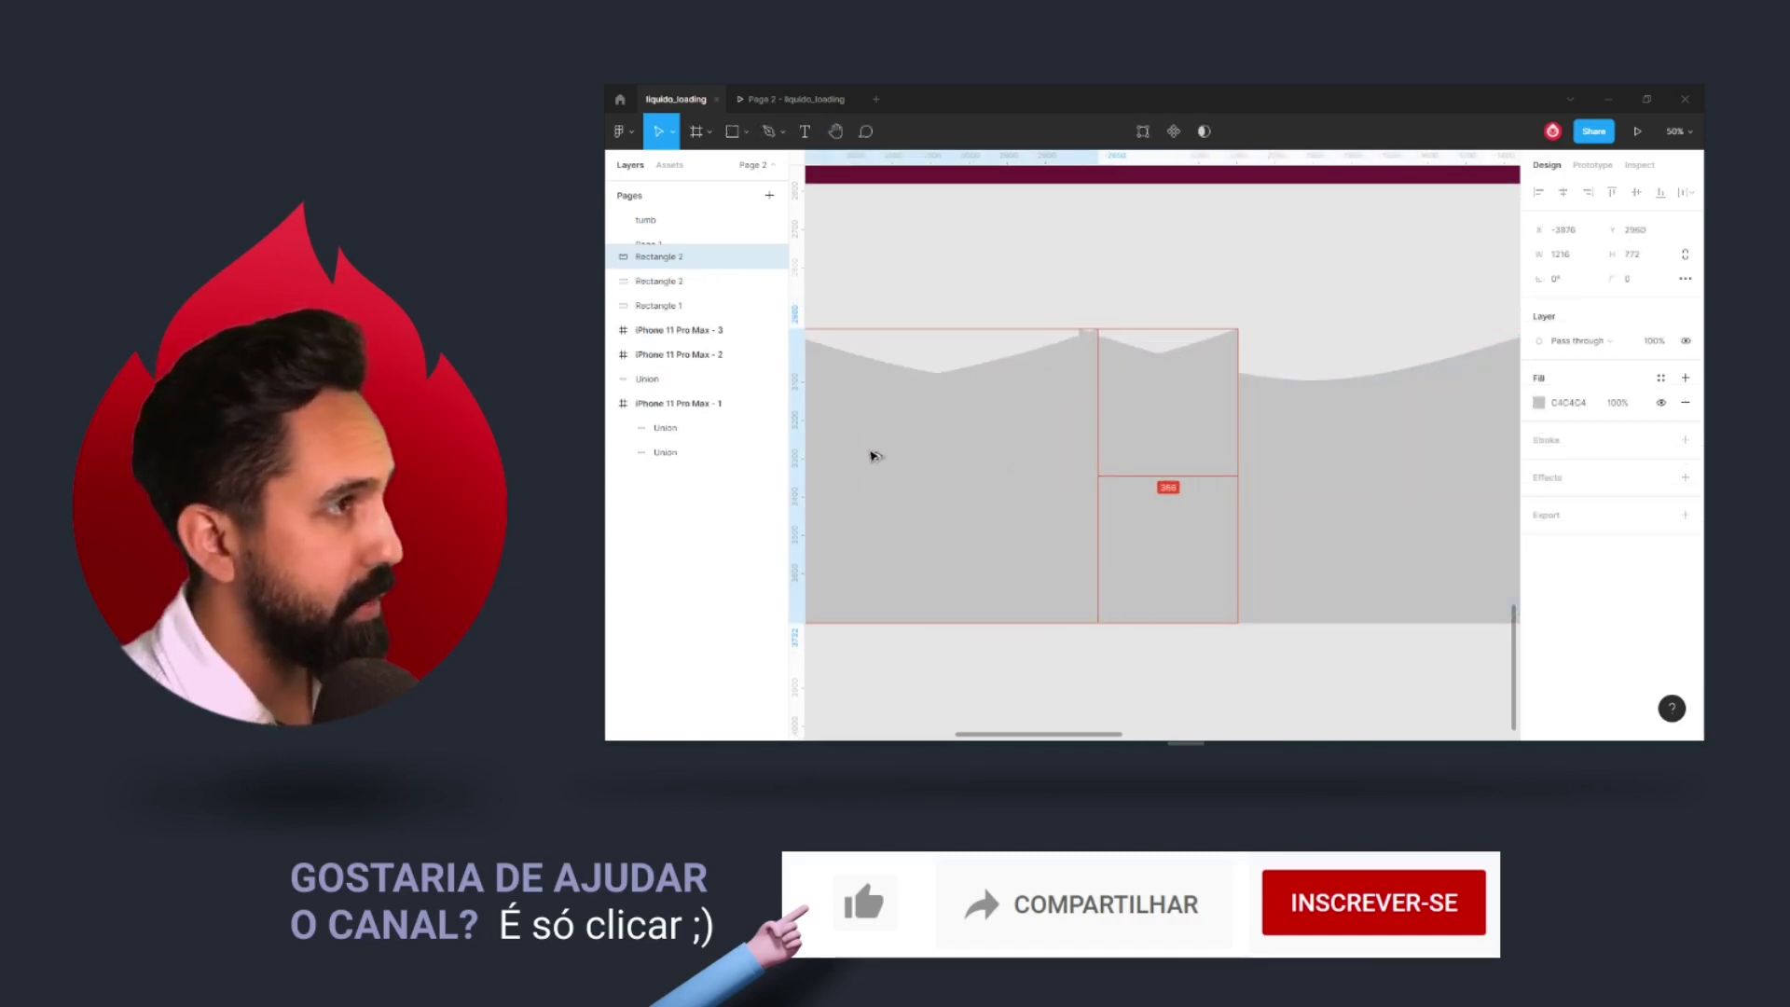
drag(1007, 467, 1146, 463)
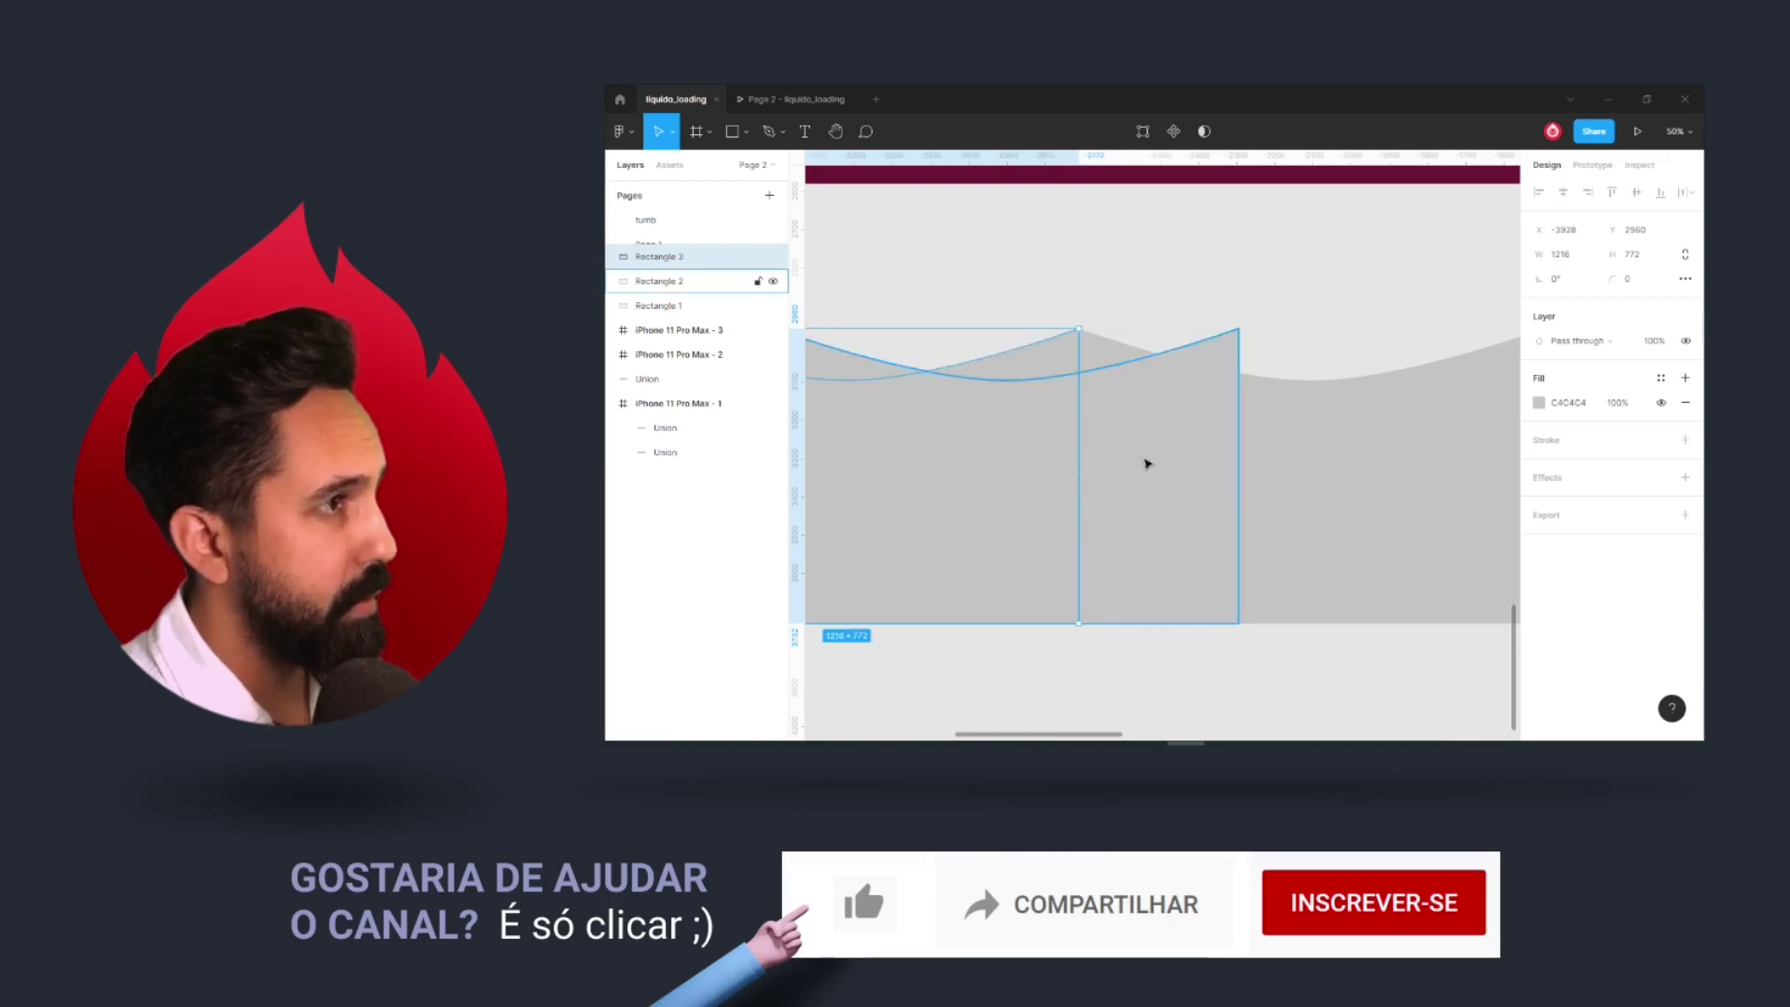
key(Delete)
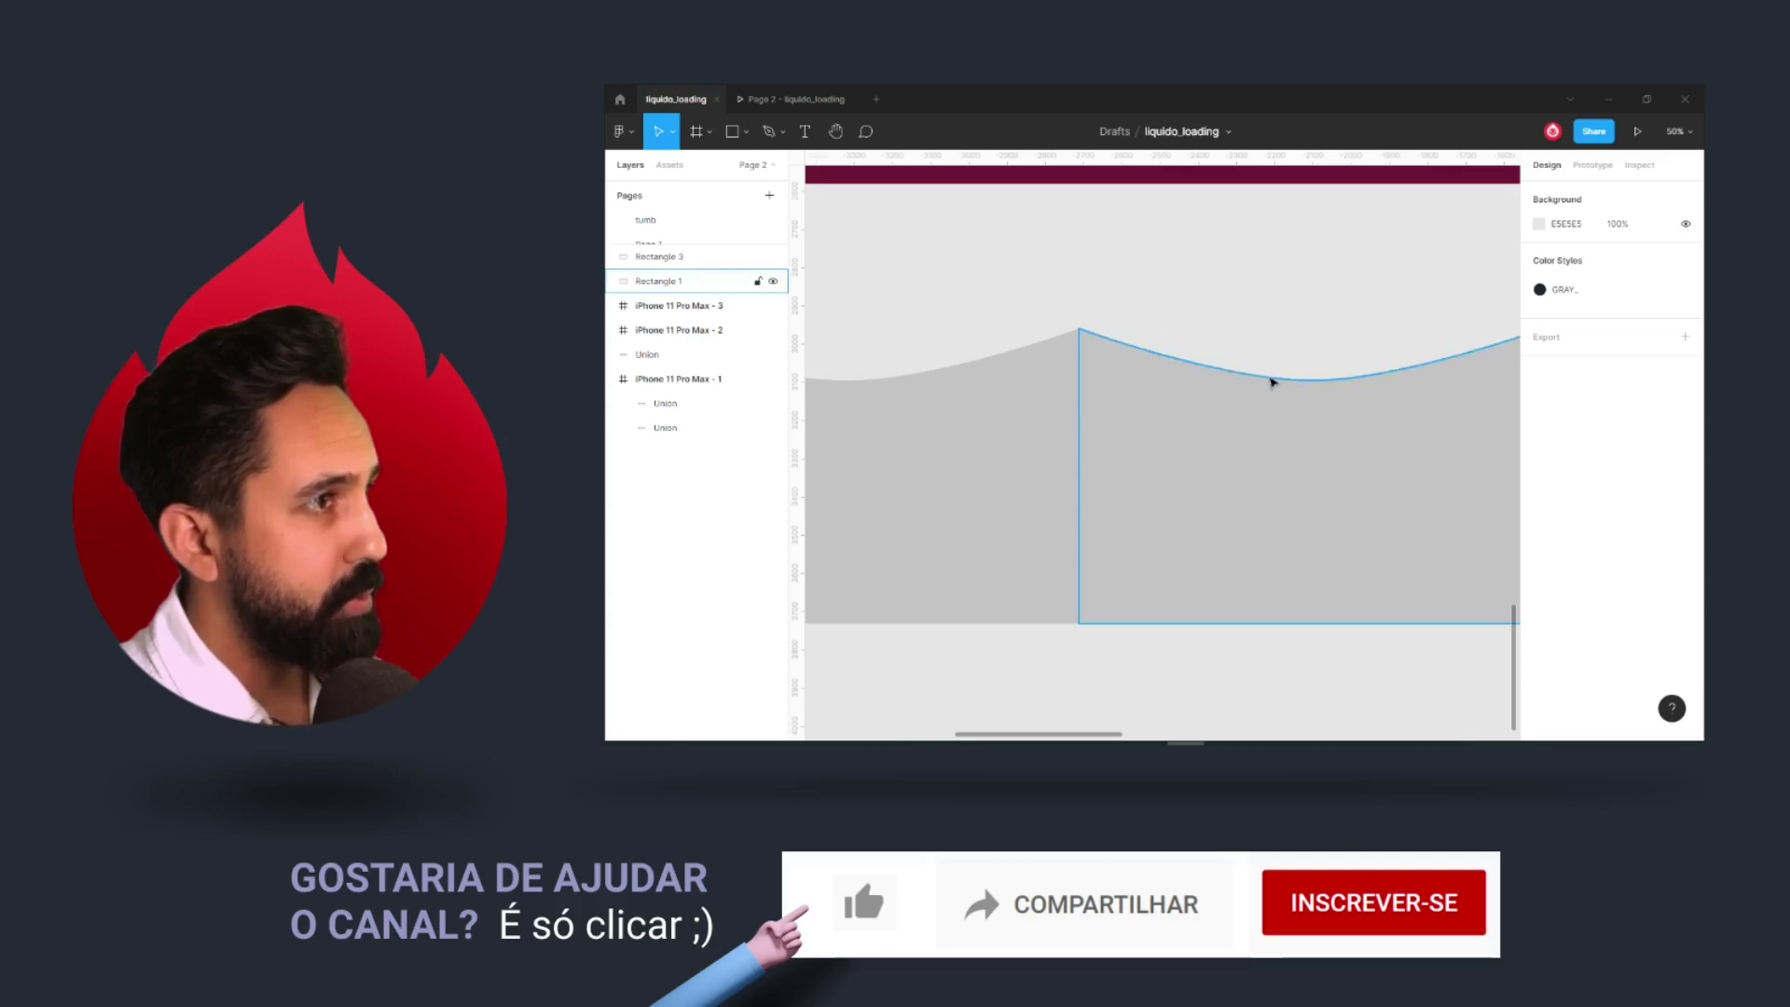
Step: Curve both top corners of the grey shape with the Bend tool and reshape the left curve
double_click(1070, 435)
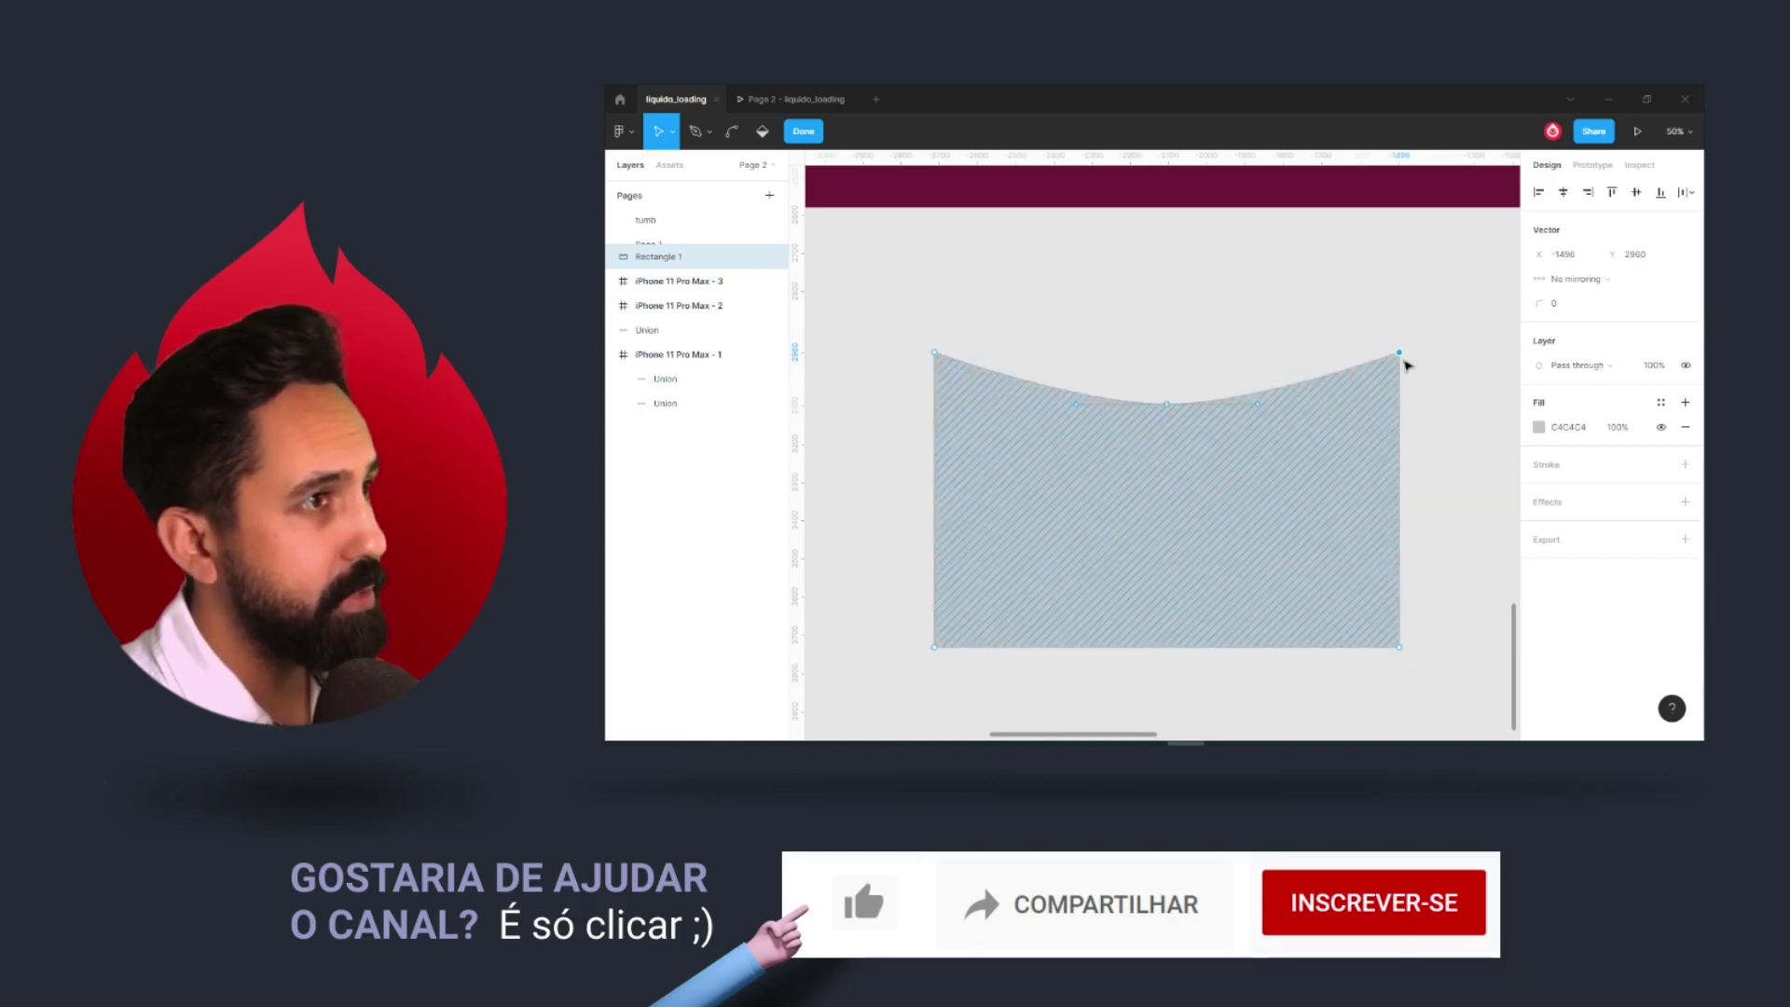
click(732, 132)
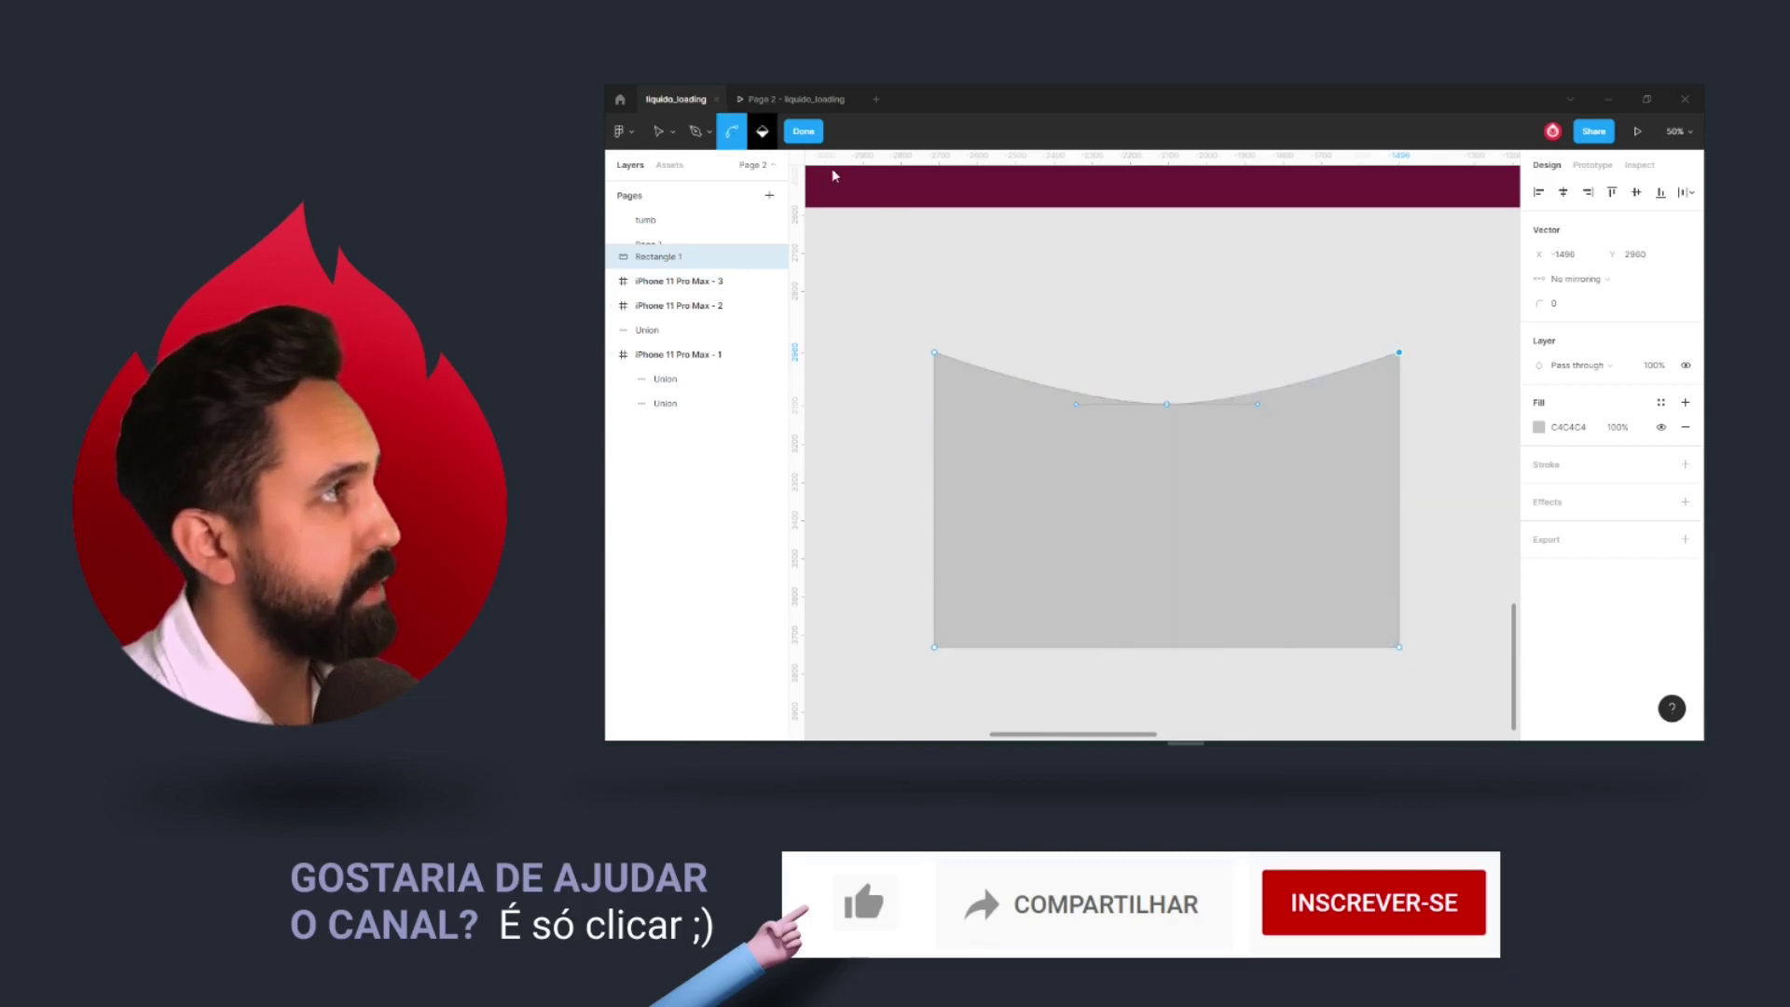
click(1398, 354)
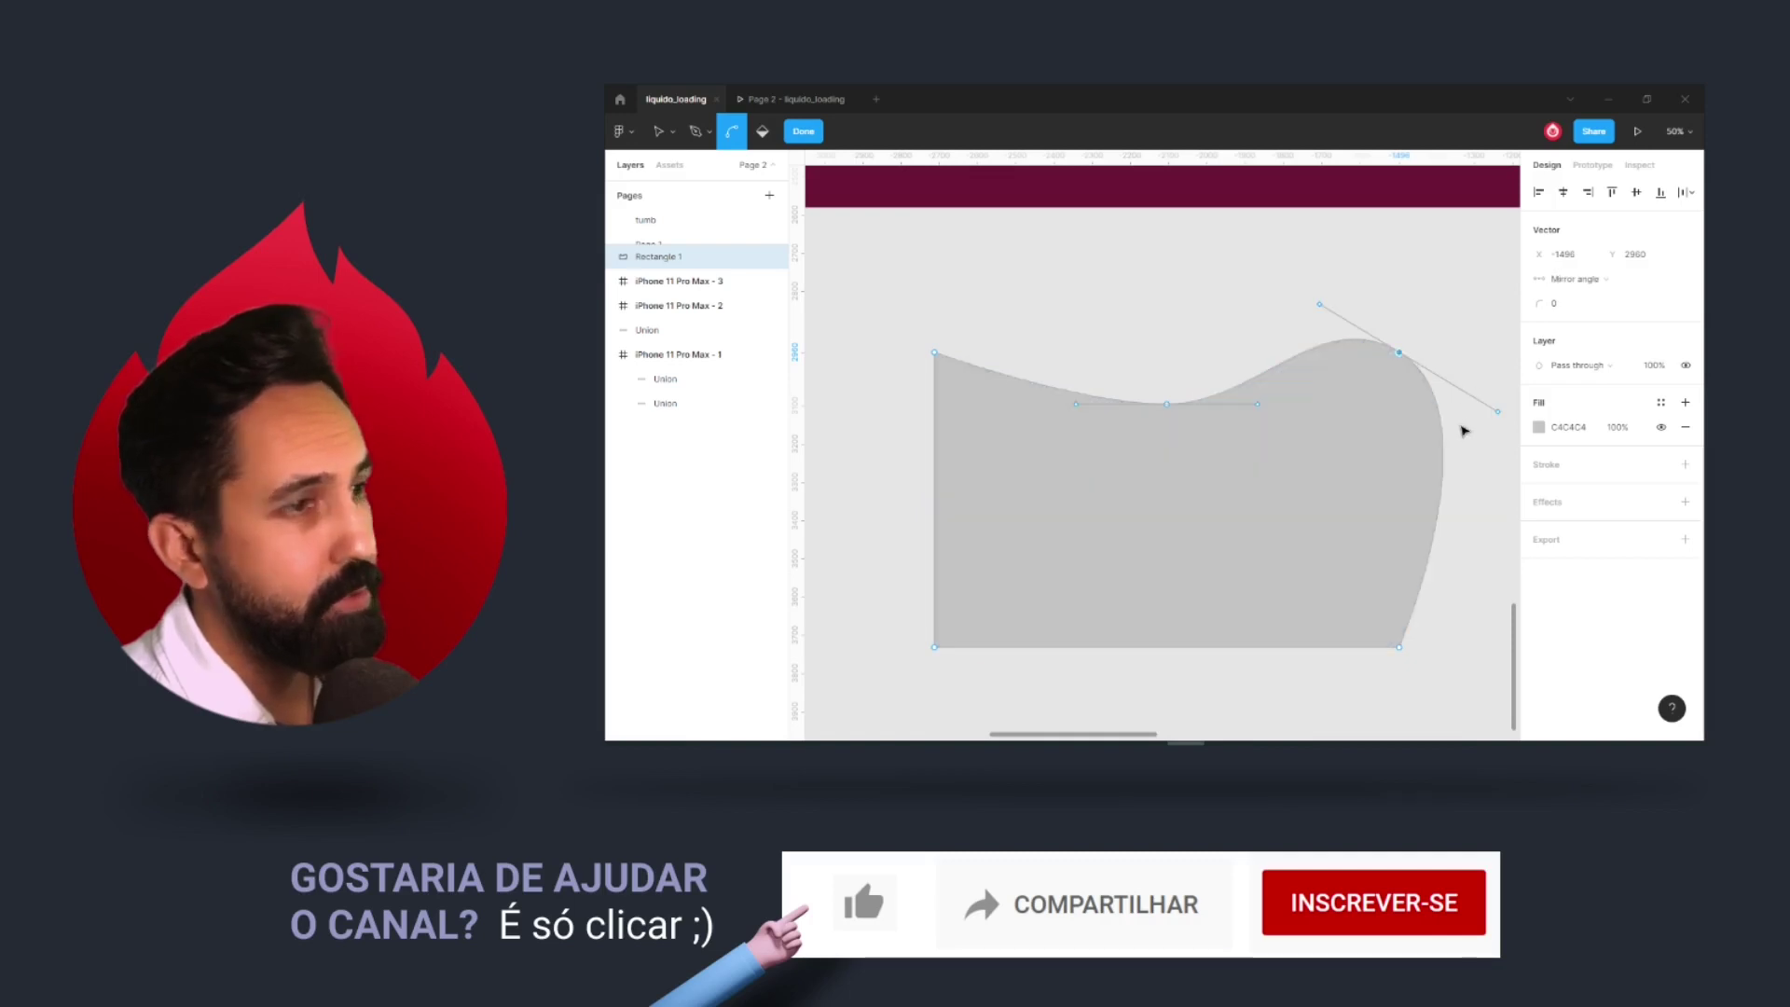
click(936, 357)
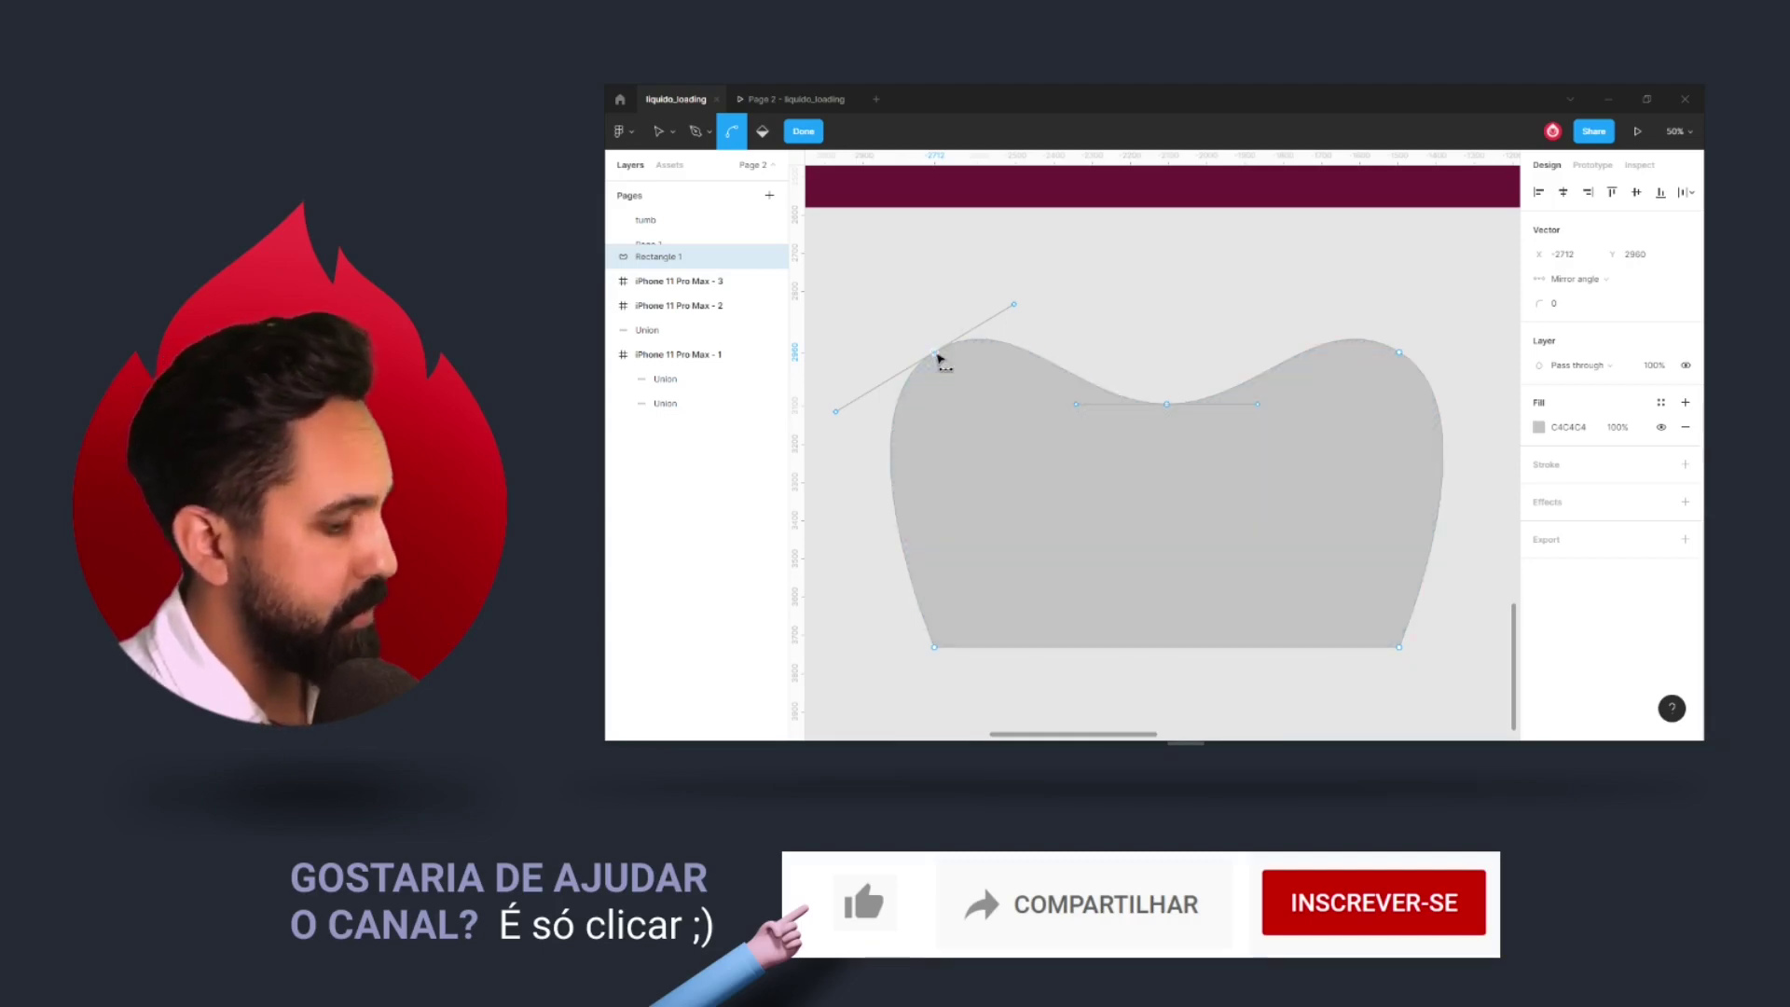
click(666, 136)
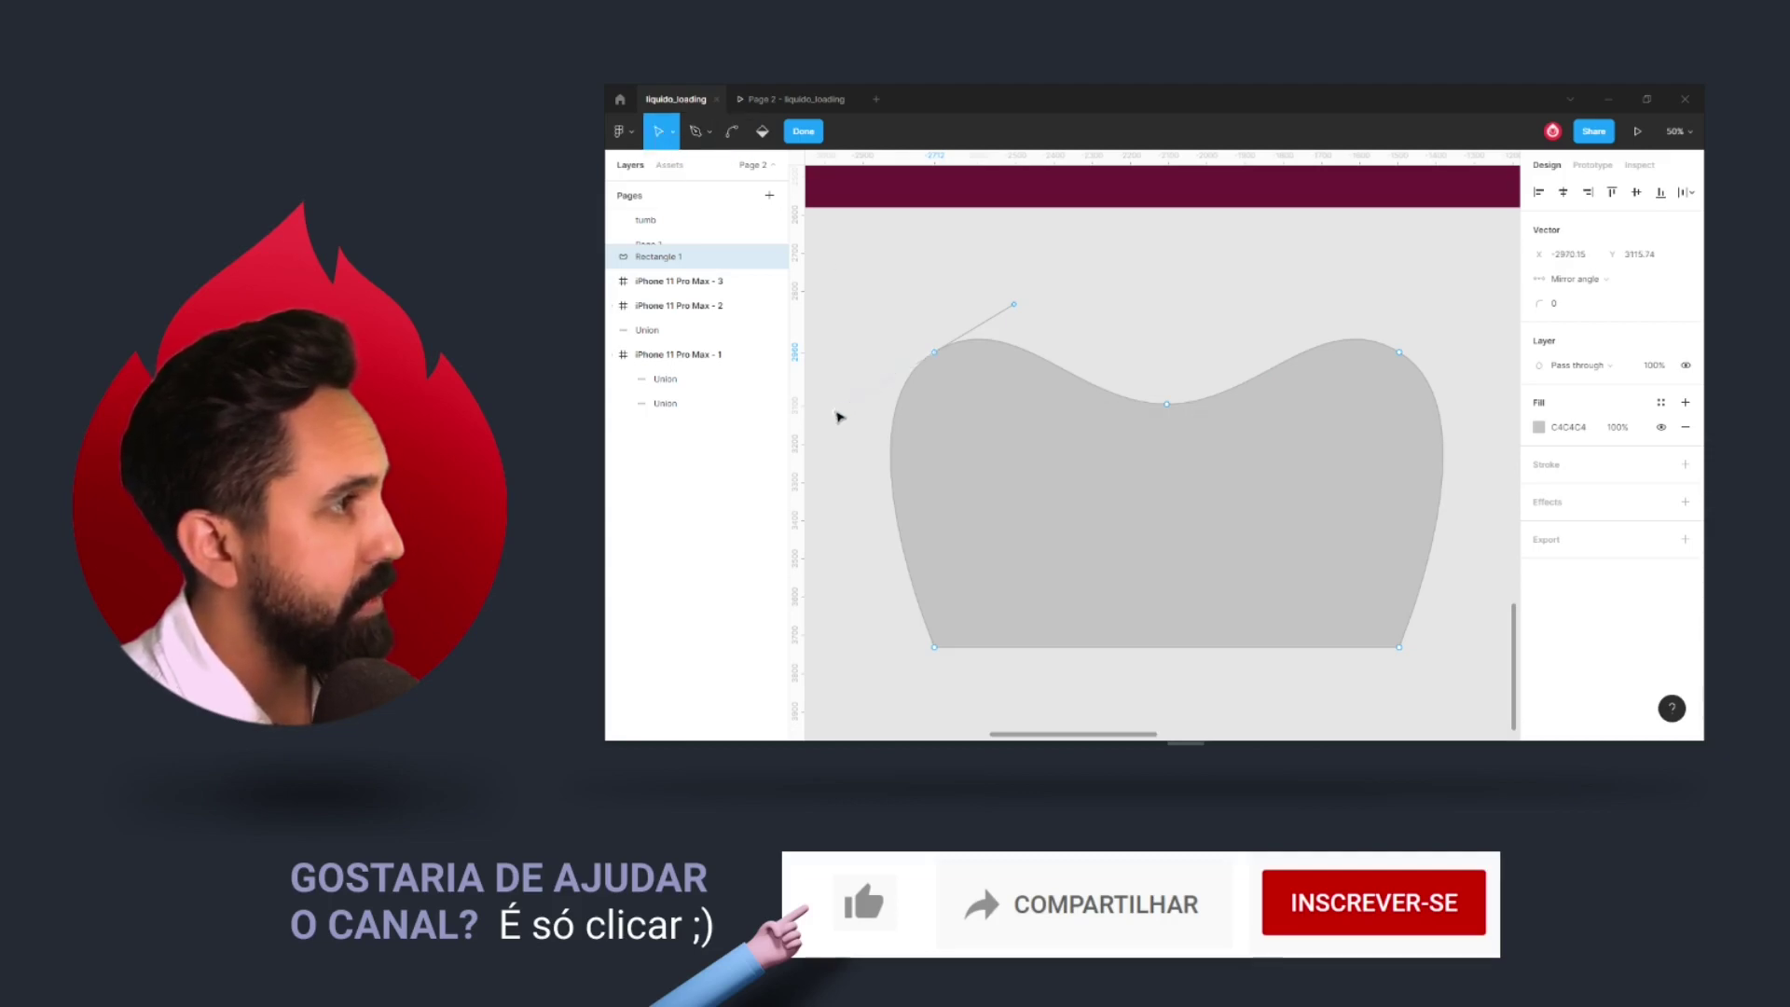
mouse_move(838, 416)
mouse_down()
mouse_move(887, 389)
mouse_move(857, 433)
mouse_up()
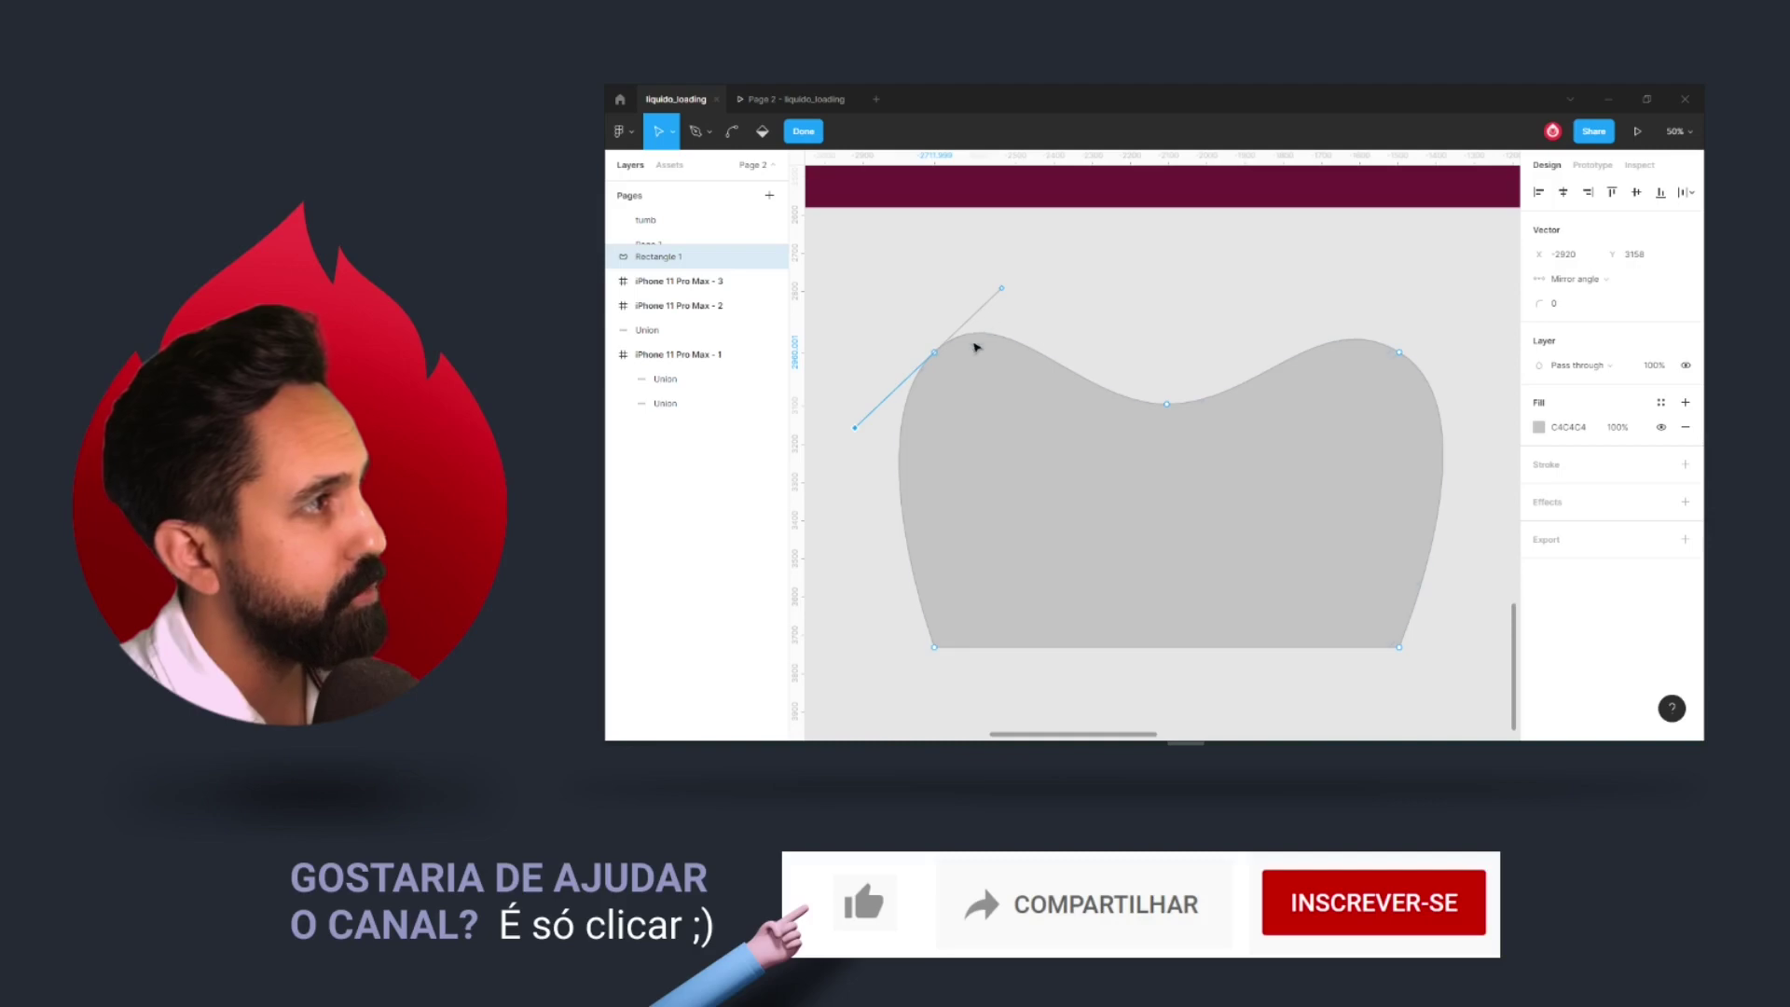
key(ctrl+z)
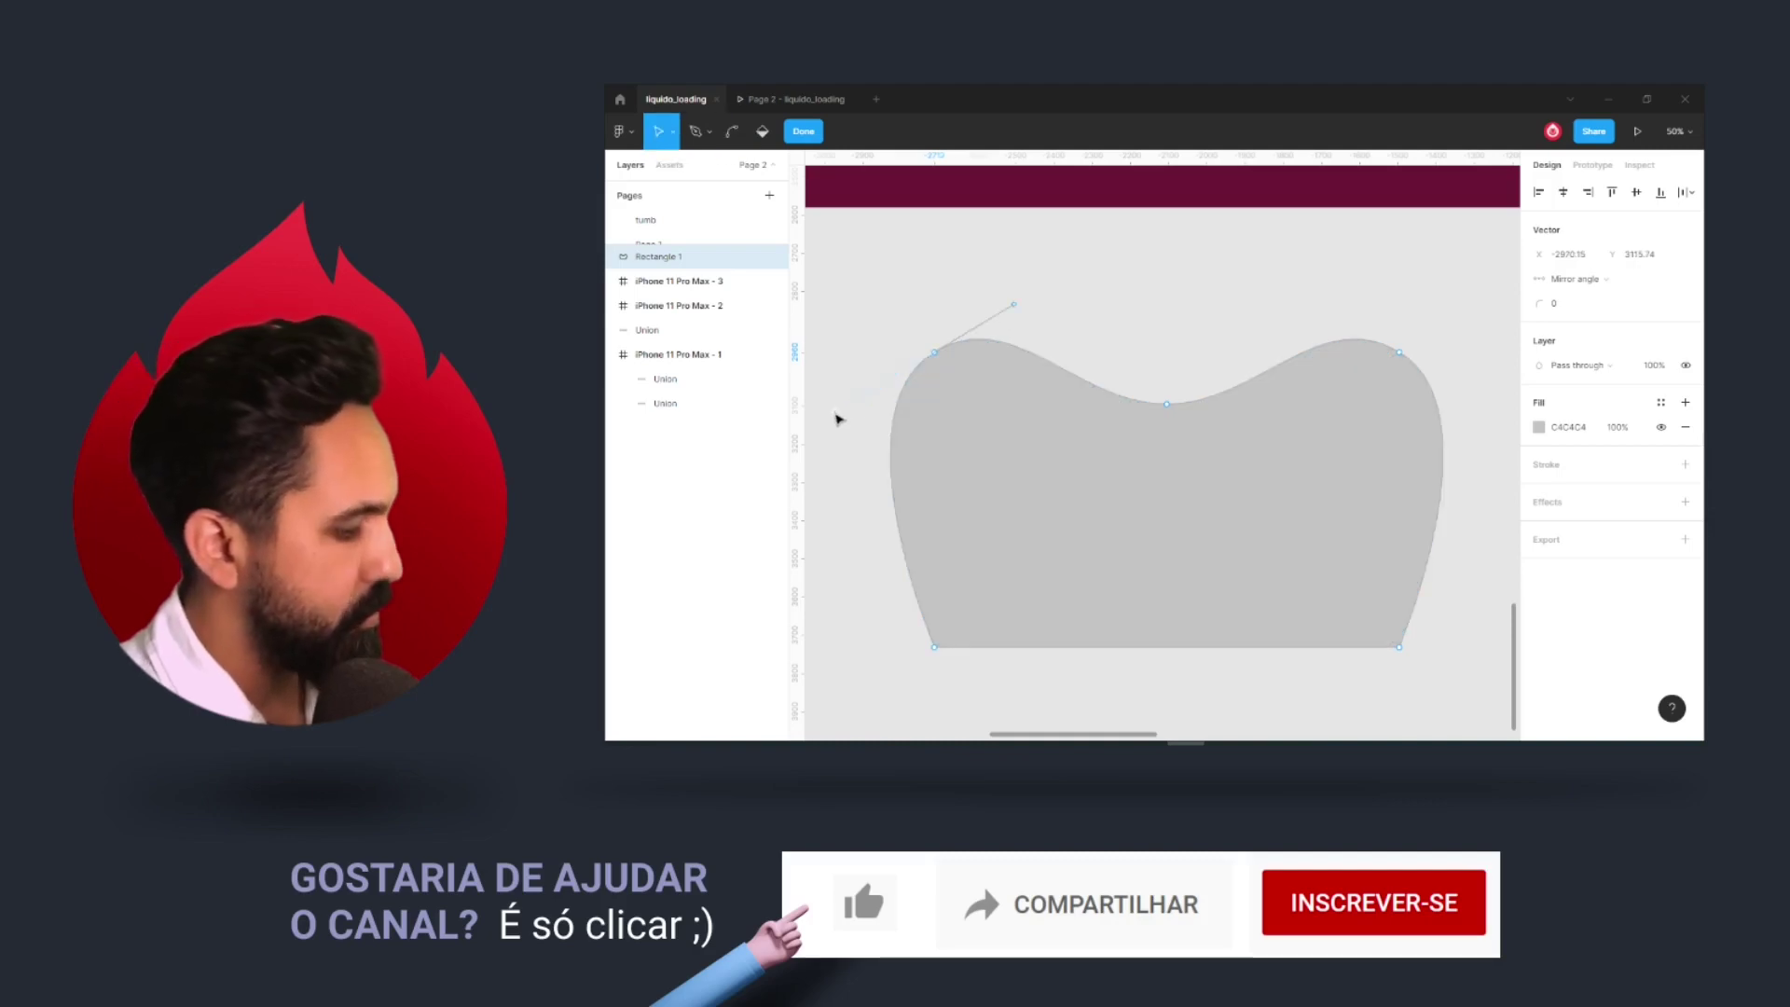
mouse_move(837, 417)
mouse_down()
mouse_move(1009, 485)
mouse_move(883, 320)
mouse_move(903, 507)
mouse_move(867, 439)
mouse_move(969, 509)
mouse_move(931, 507)
mouse_move(955, 528)
mouse_move(1003, 527)
mouse_move(935, 511)
mouse_up()
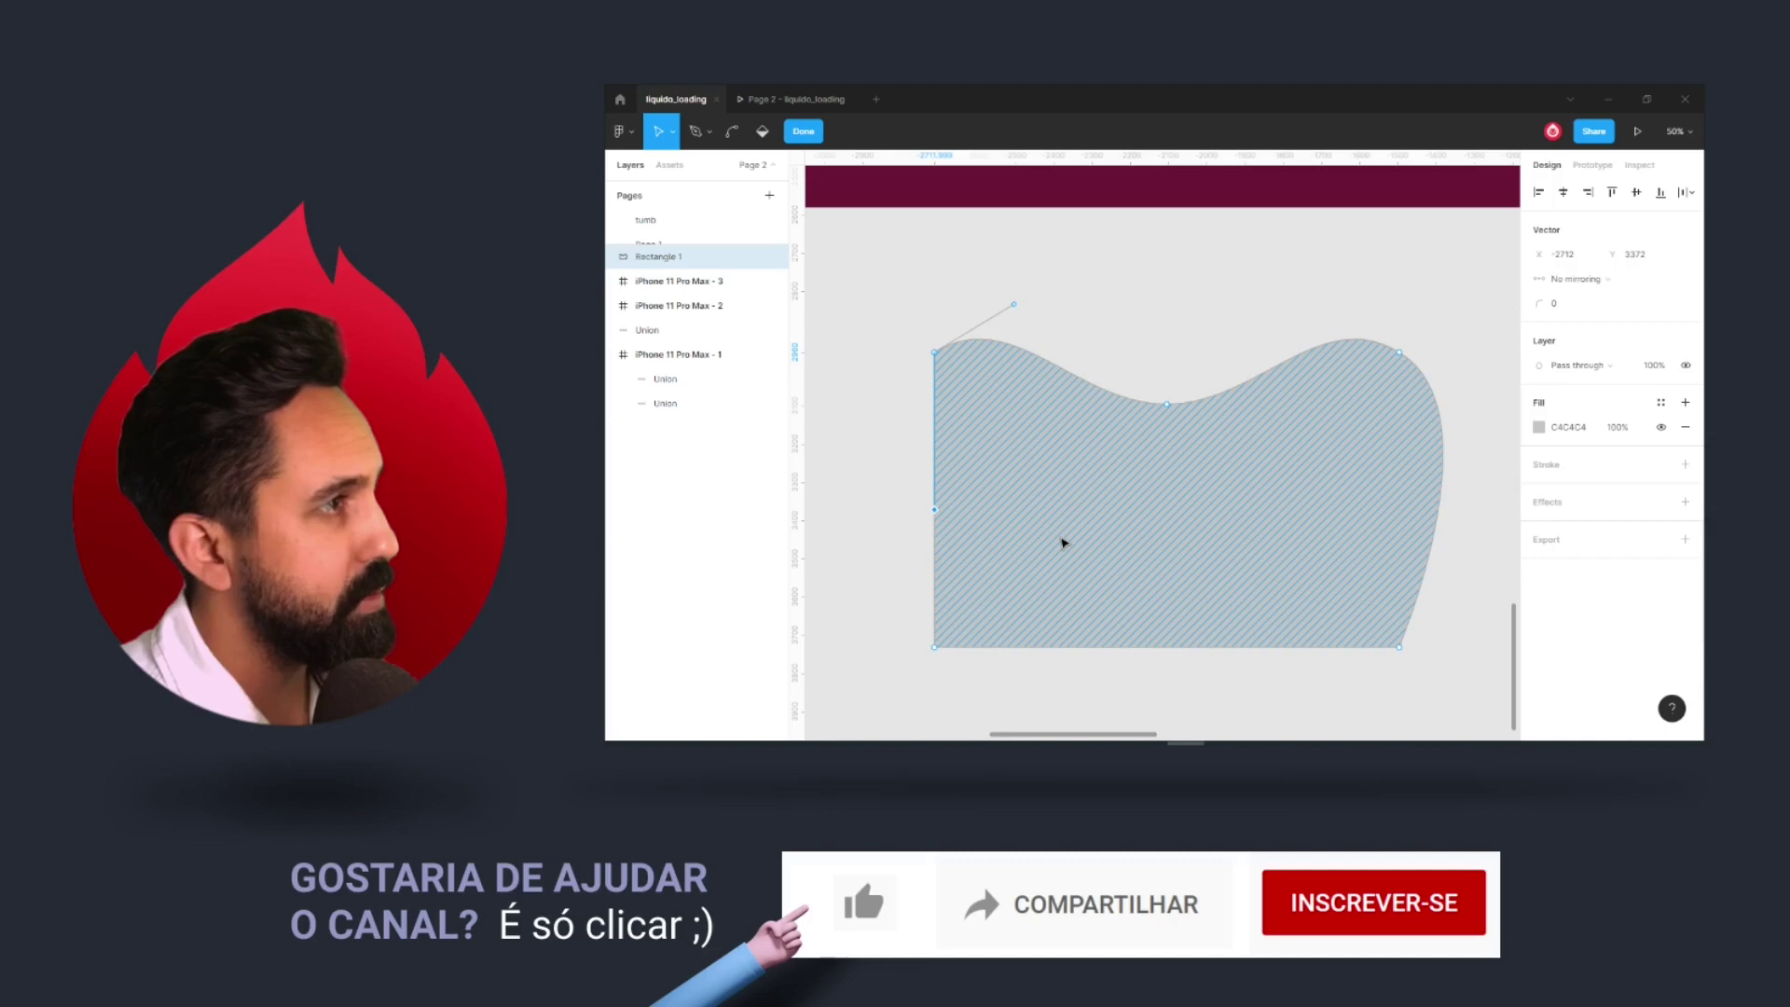
Step: Level the right and left corner bezier handles horizontally so the wave's humps flatten out
click(1399, 353)
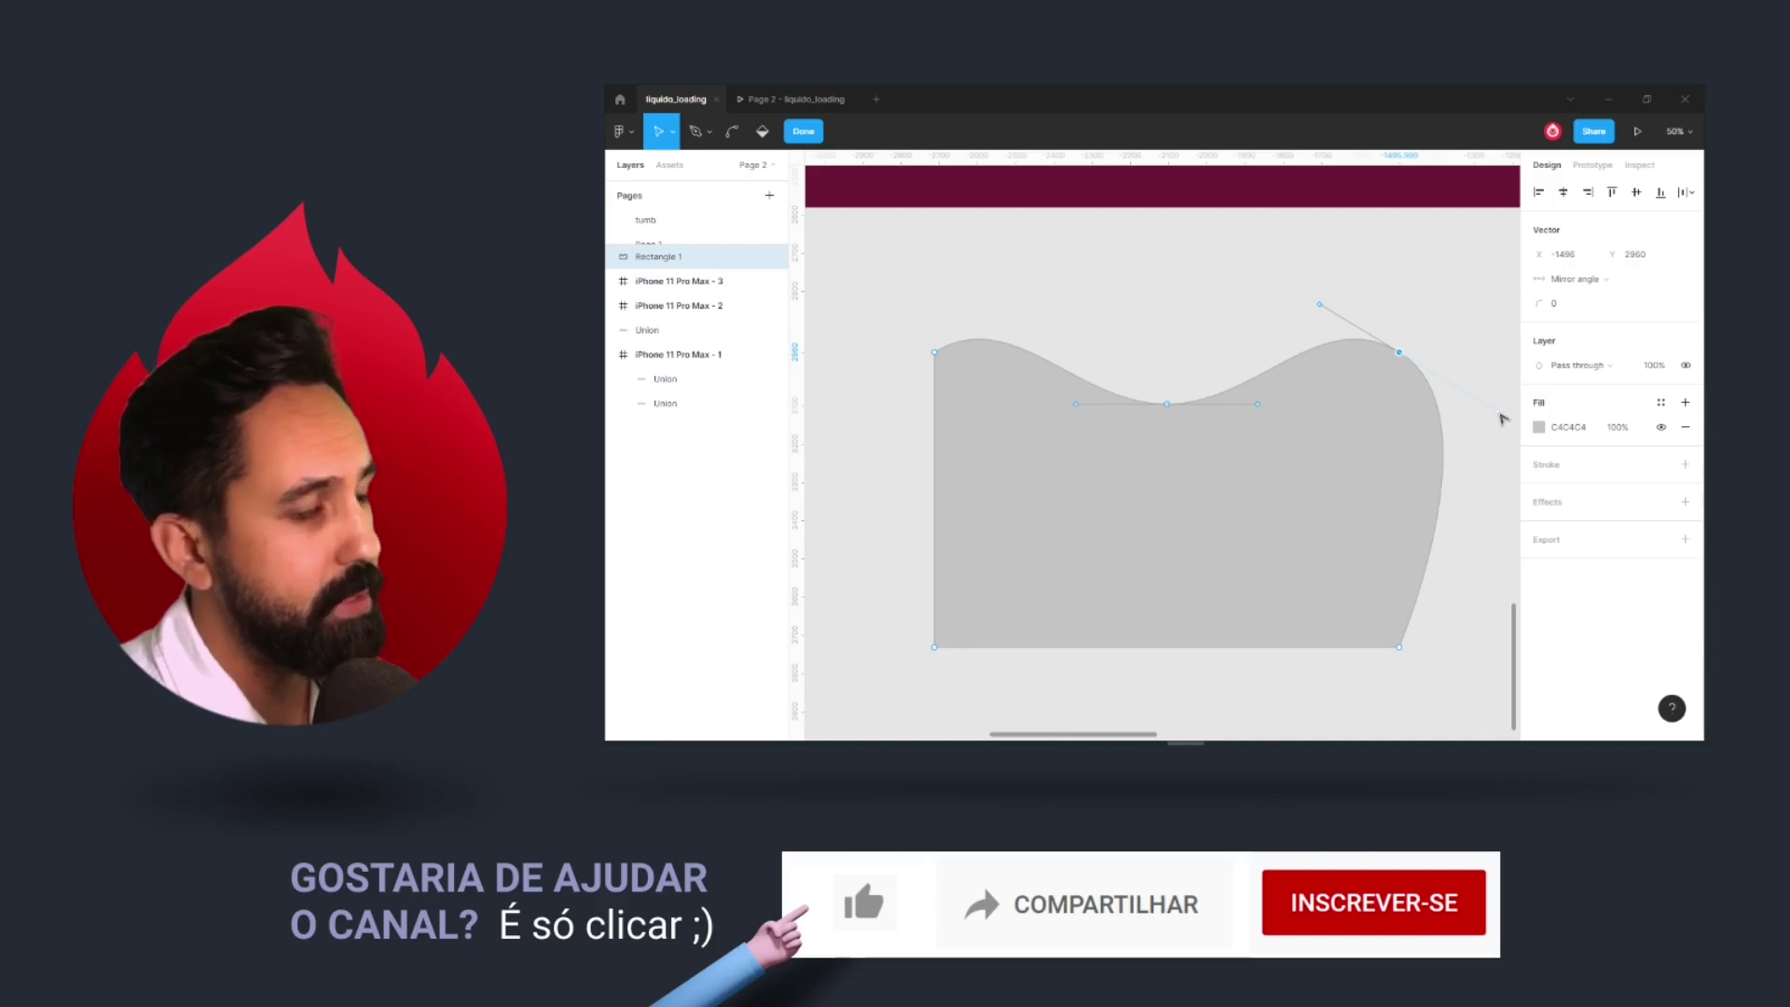
drag(1496, 439, 1401, 485)
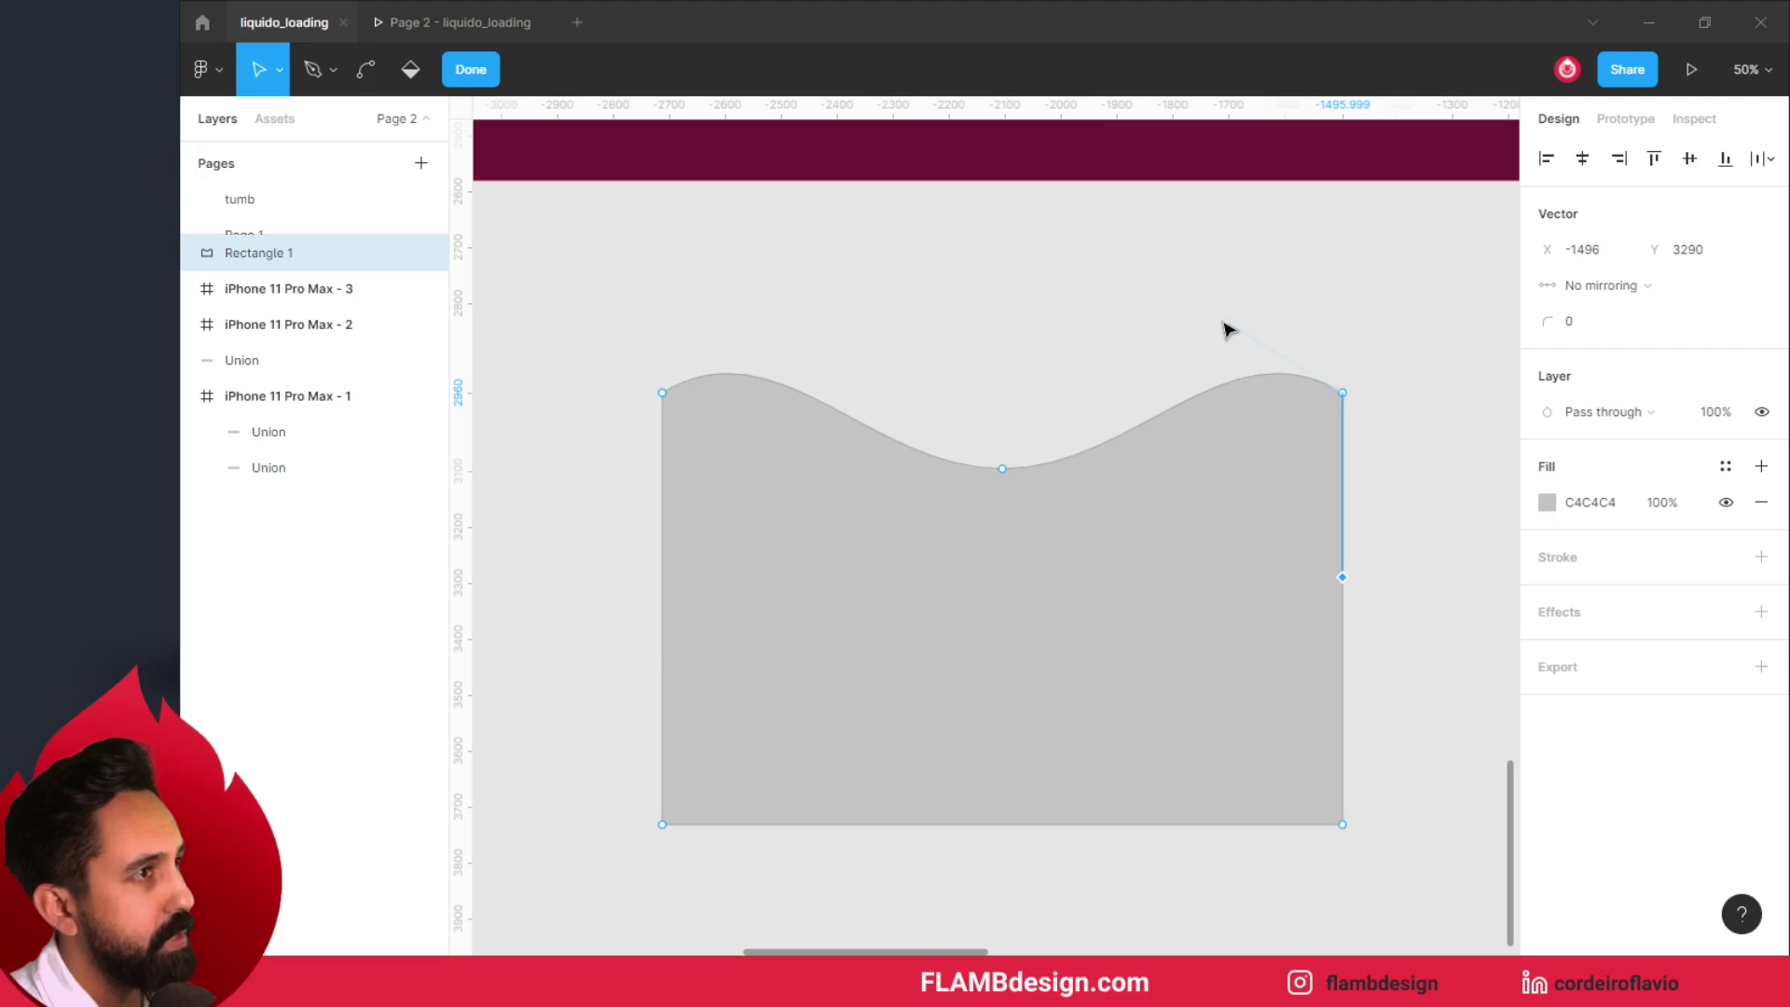
key(Tab)
drag(1227, 328, 1214, 389)
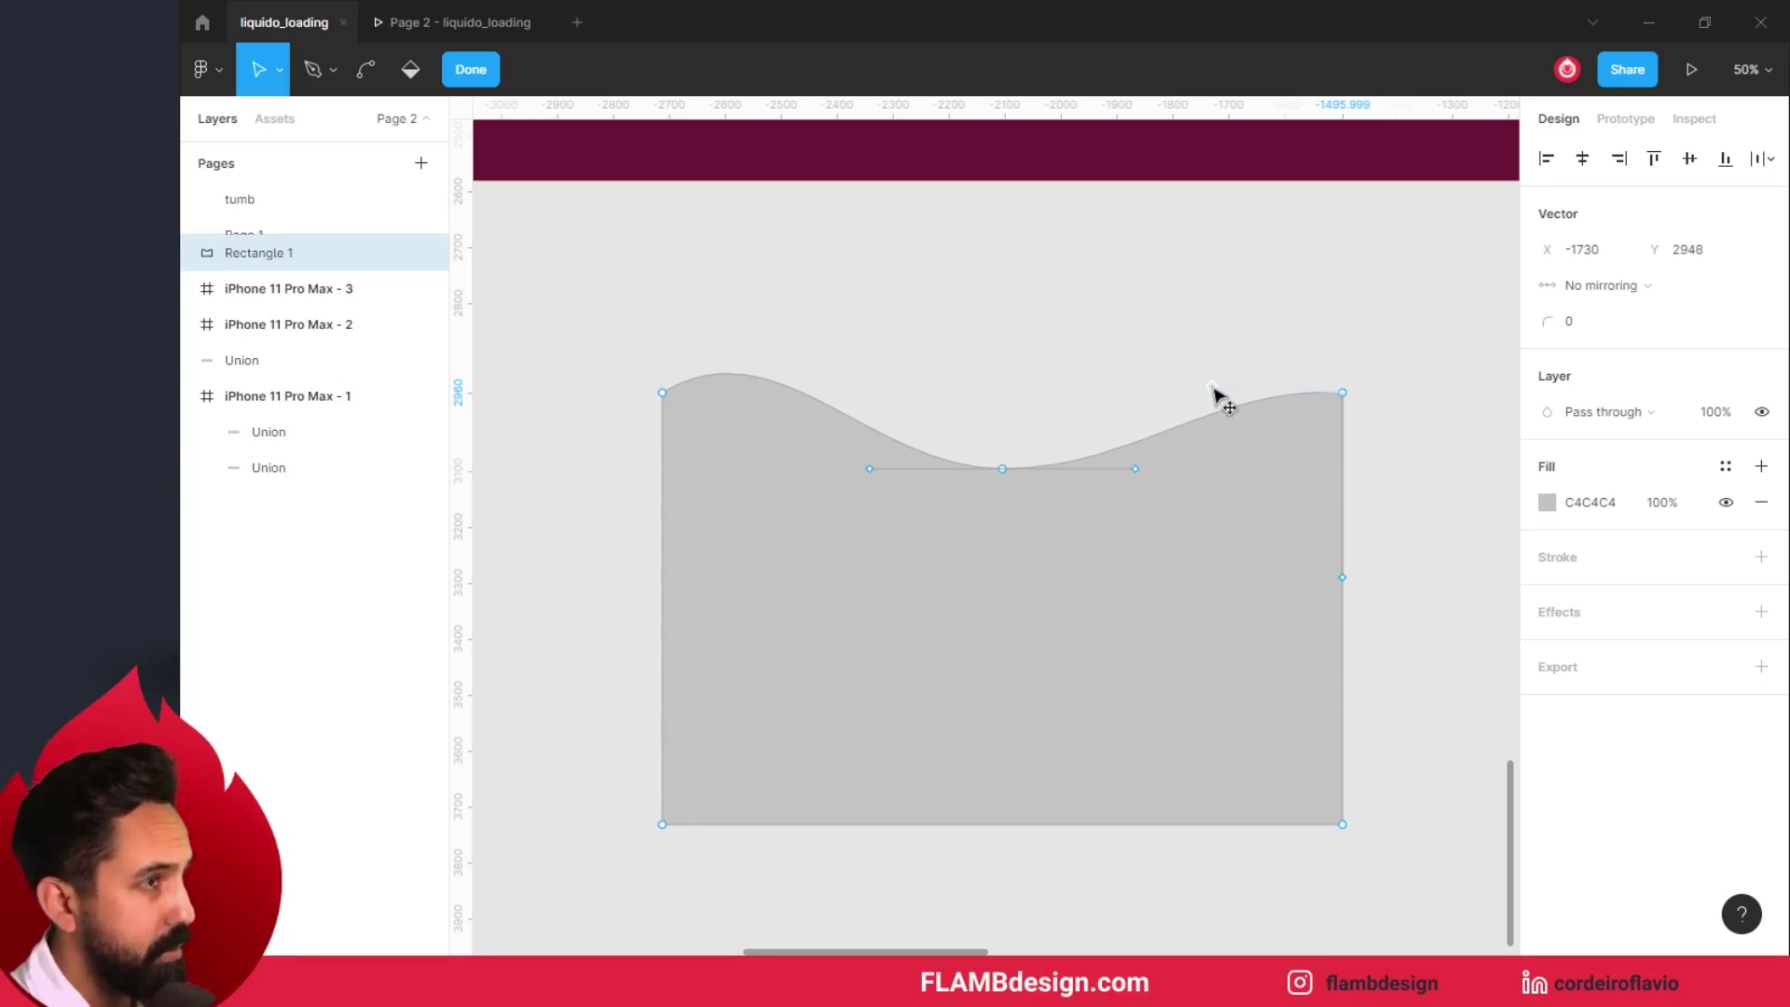
drag(1214, 394, 1215, 403)
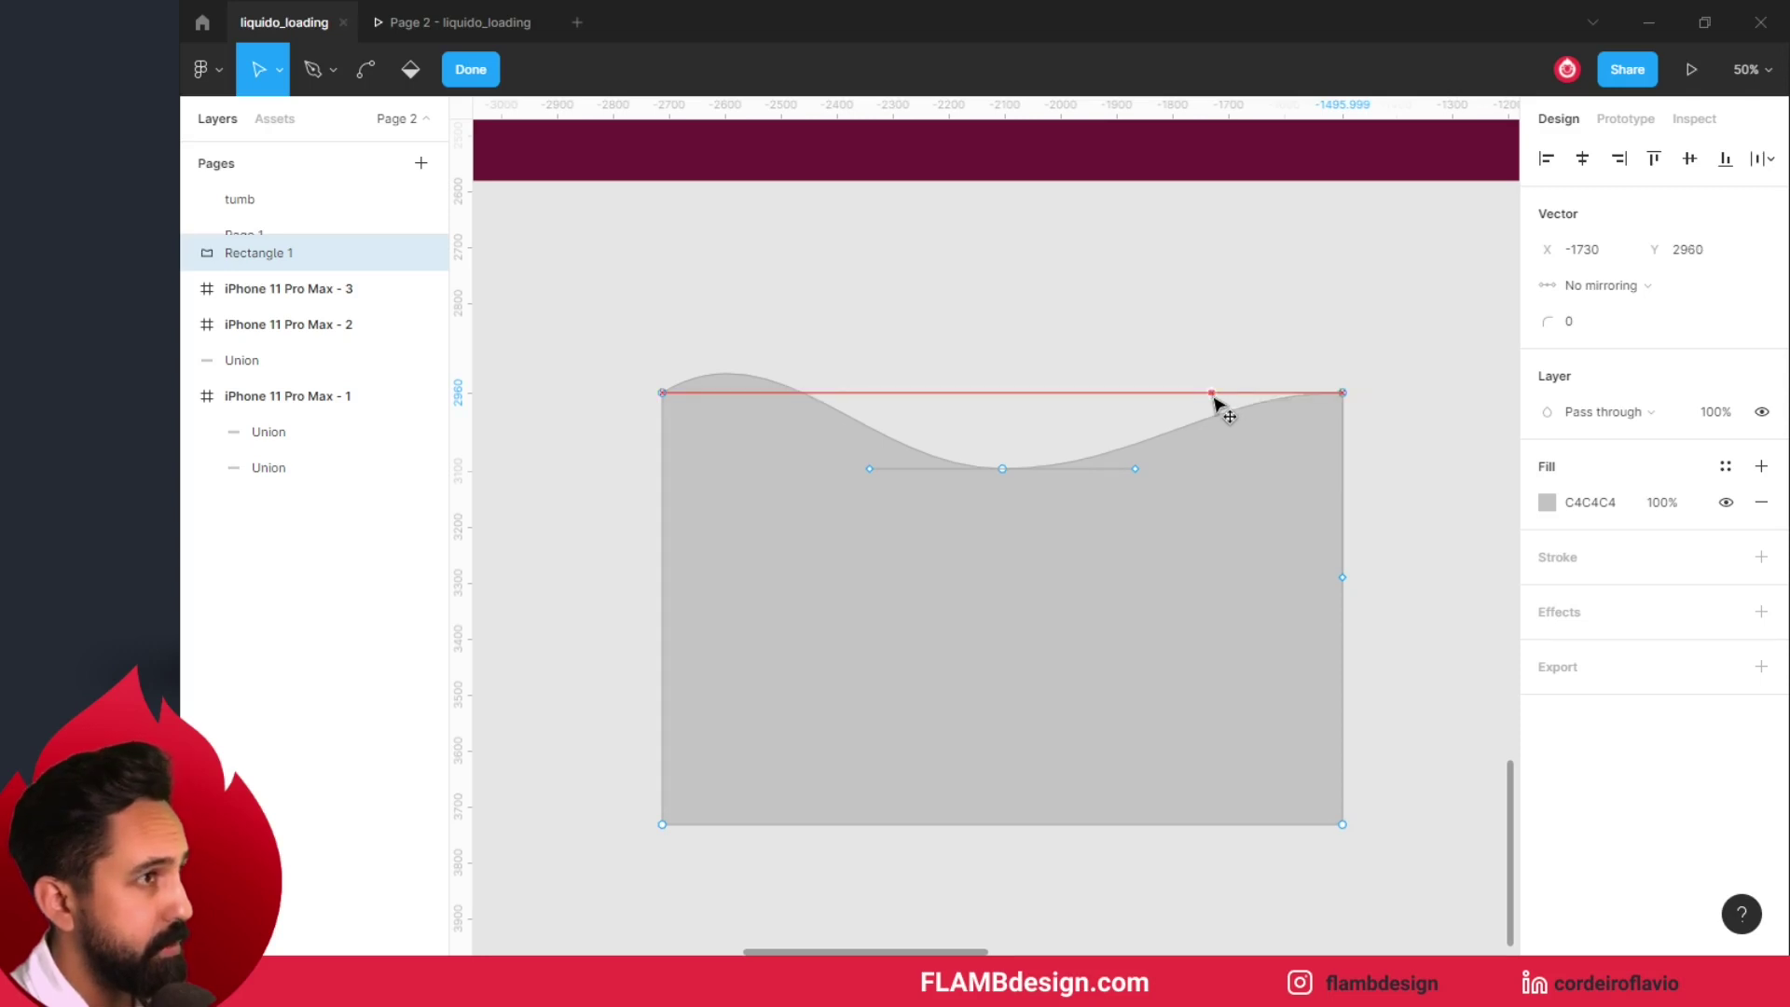
drag(1208, 400, 1204, 400)
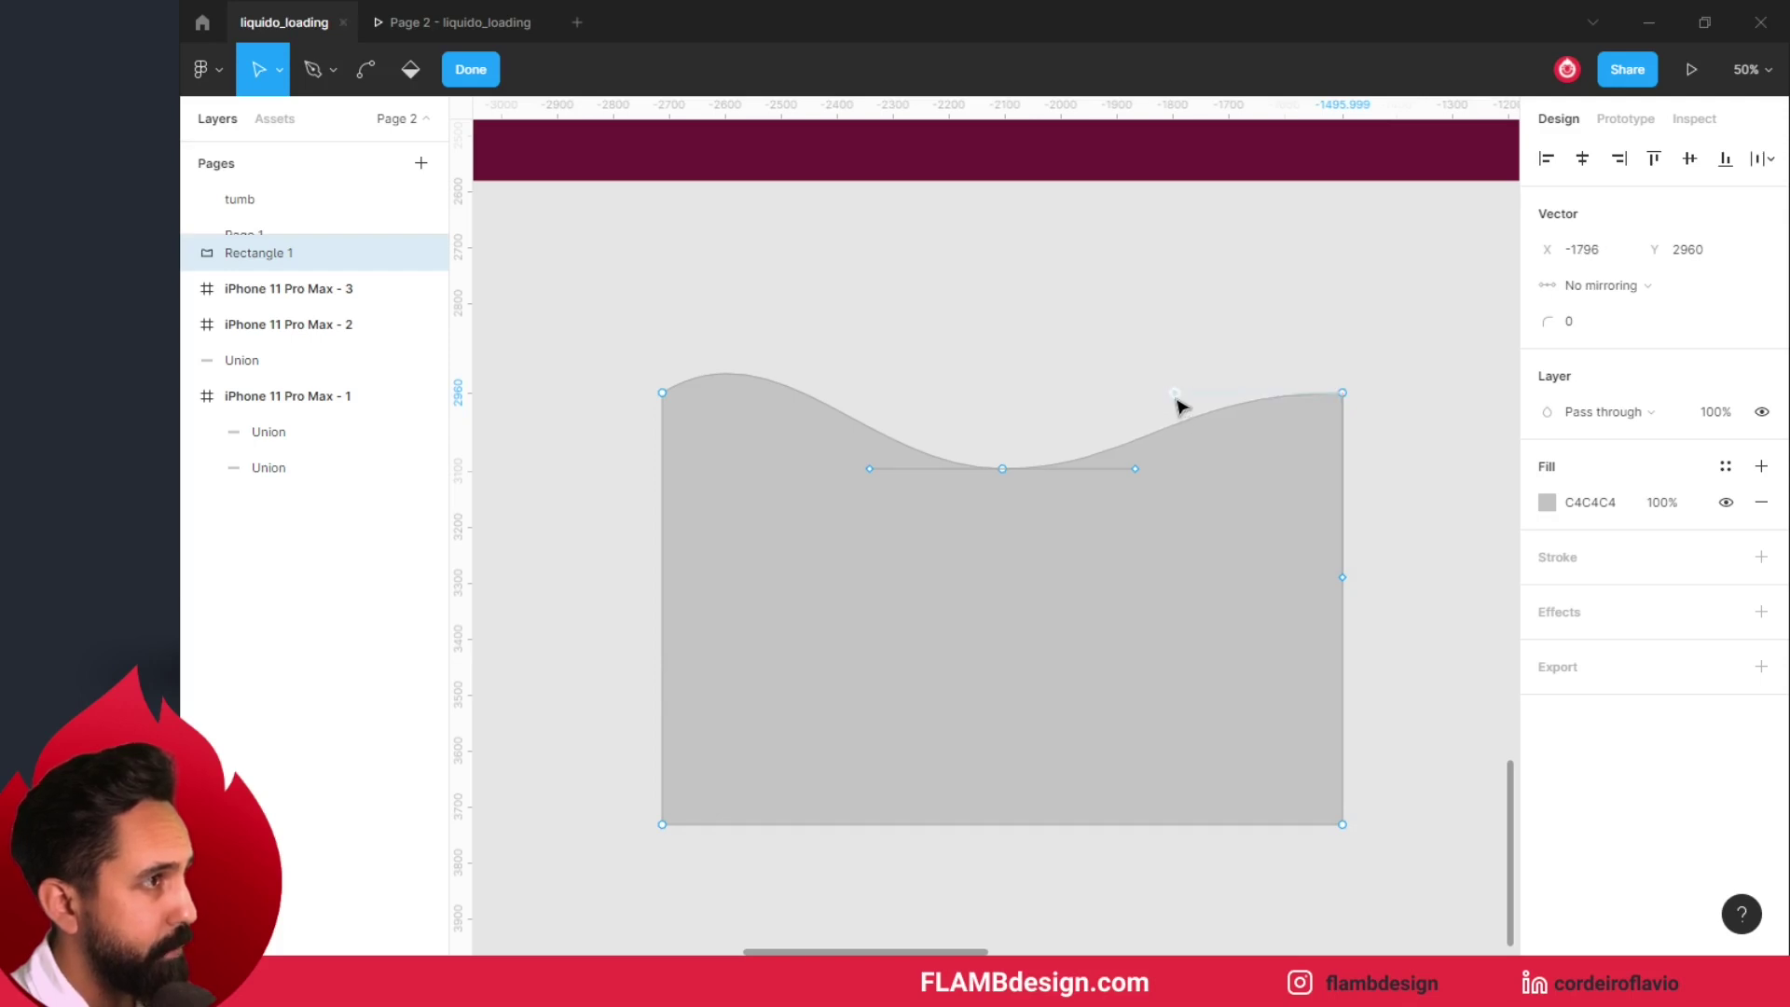
click(662, 396)
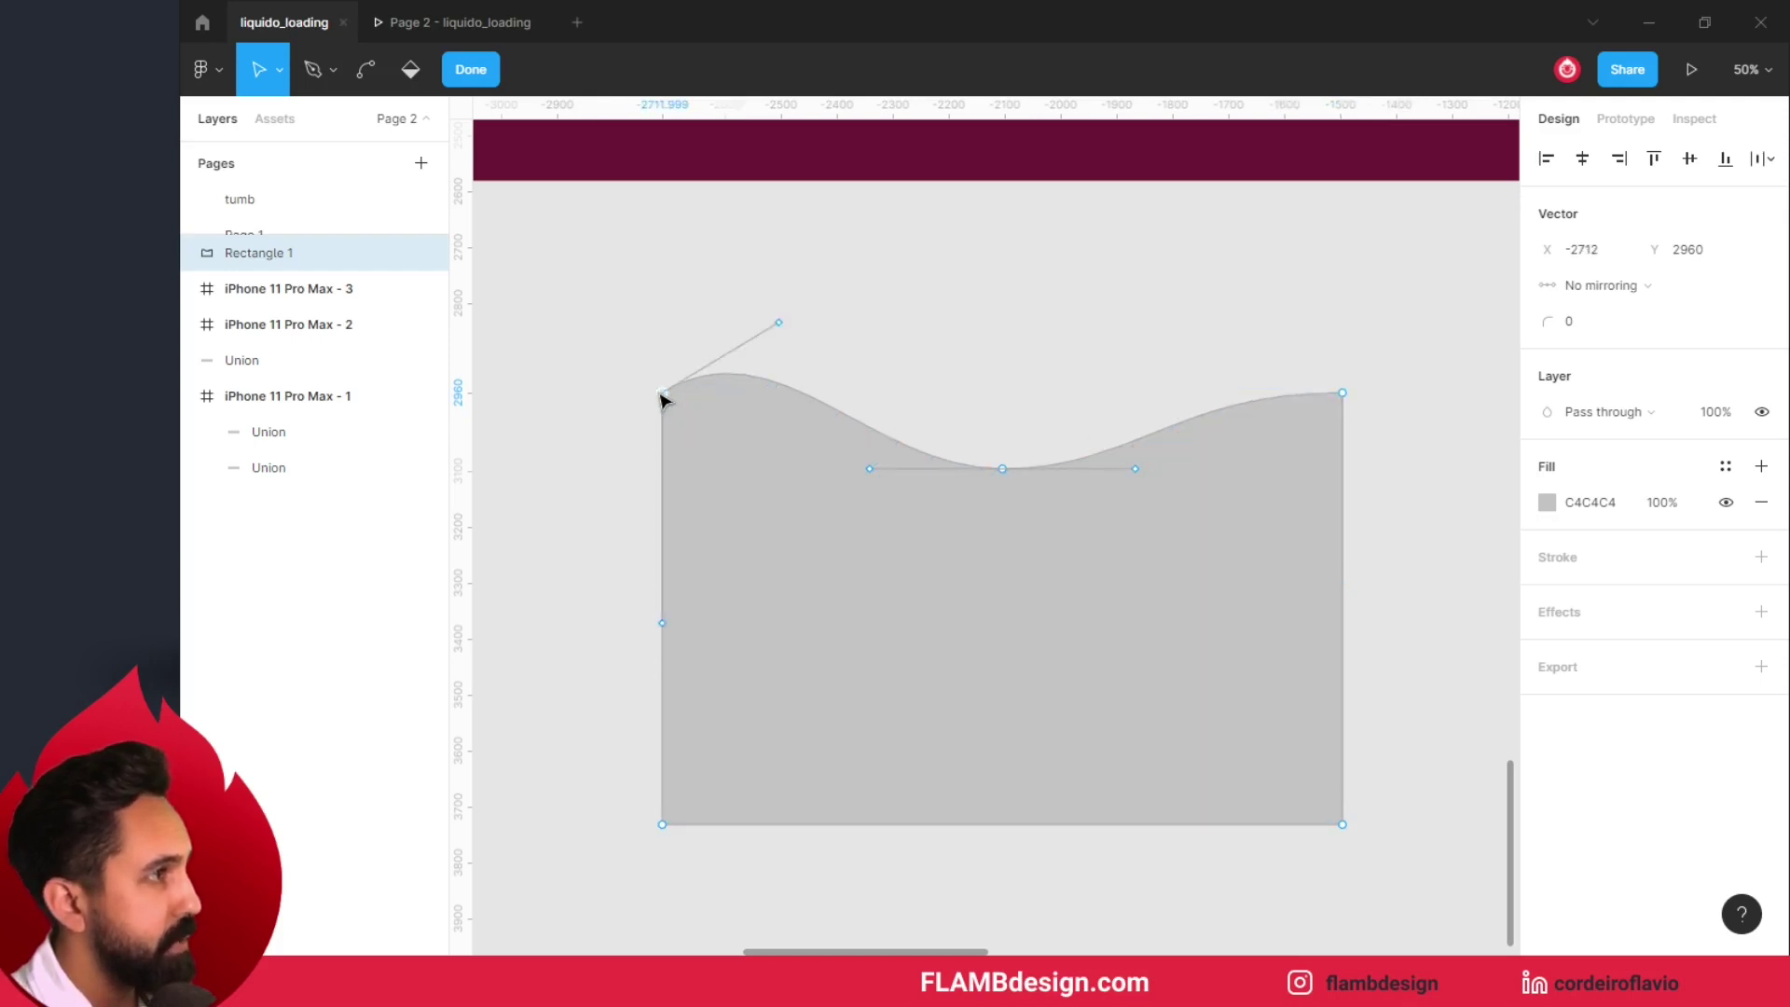
drag(779, 326, 854, 399)
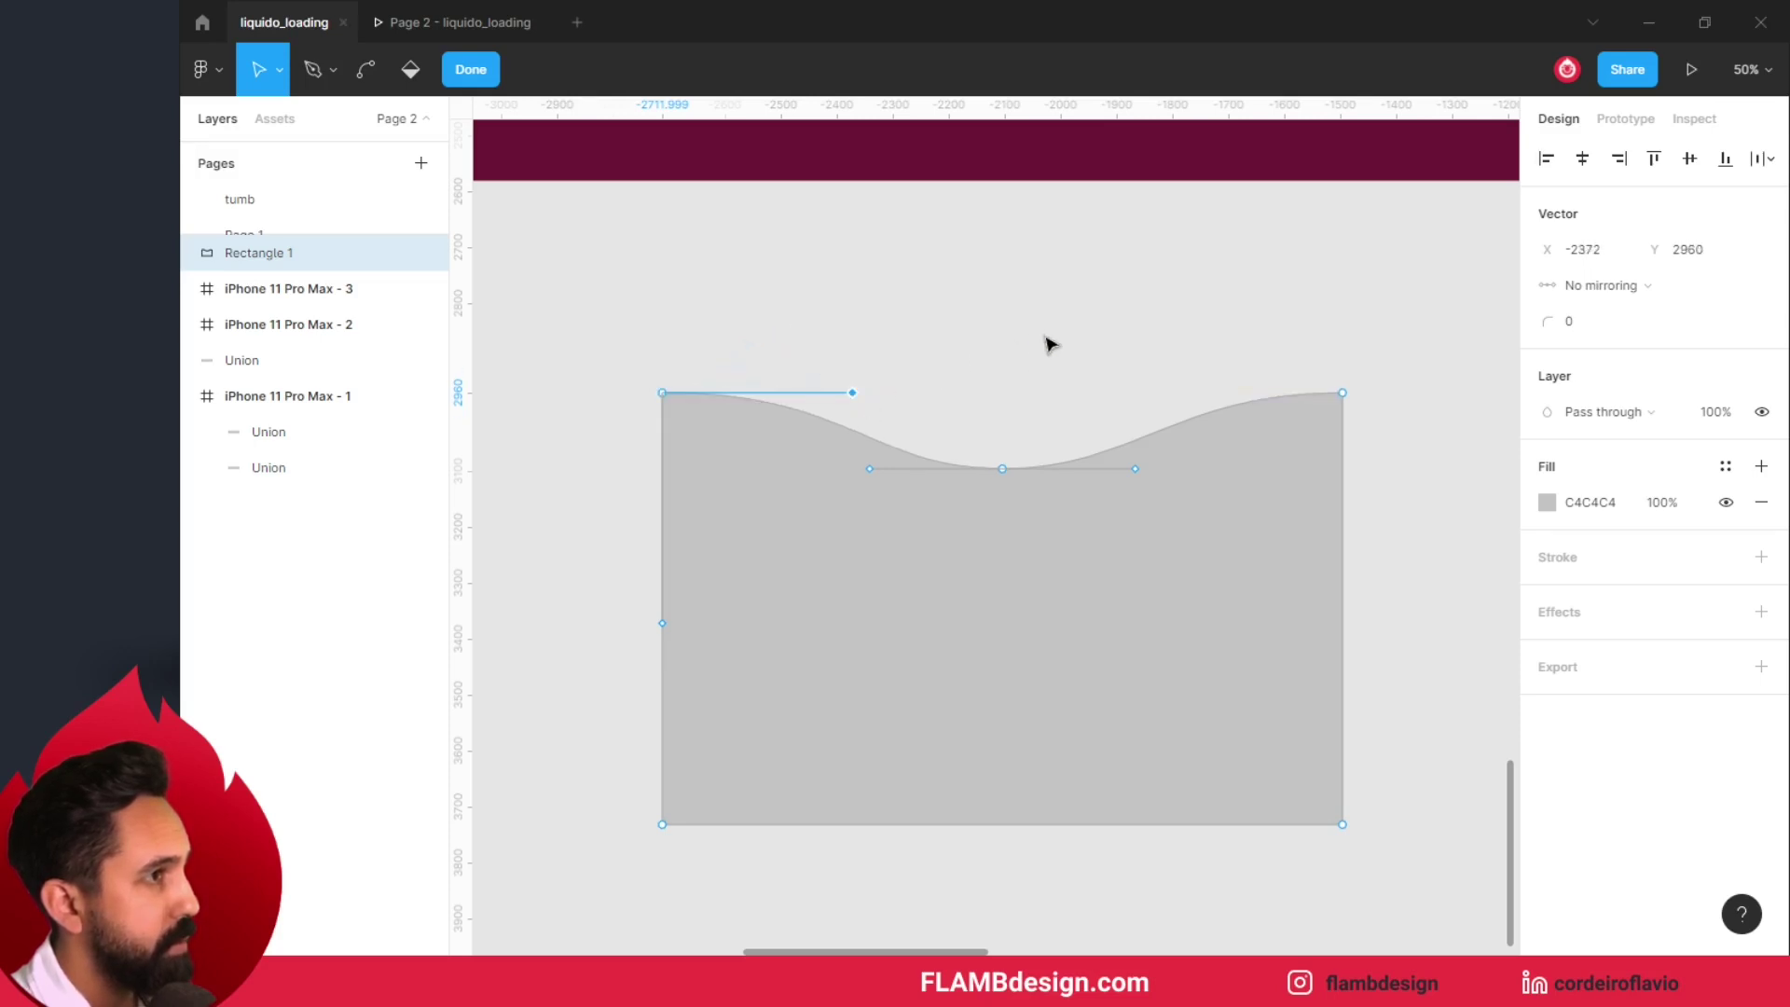
key(Escape)
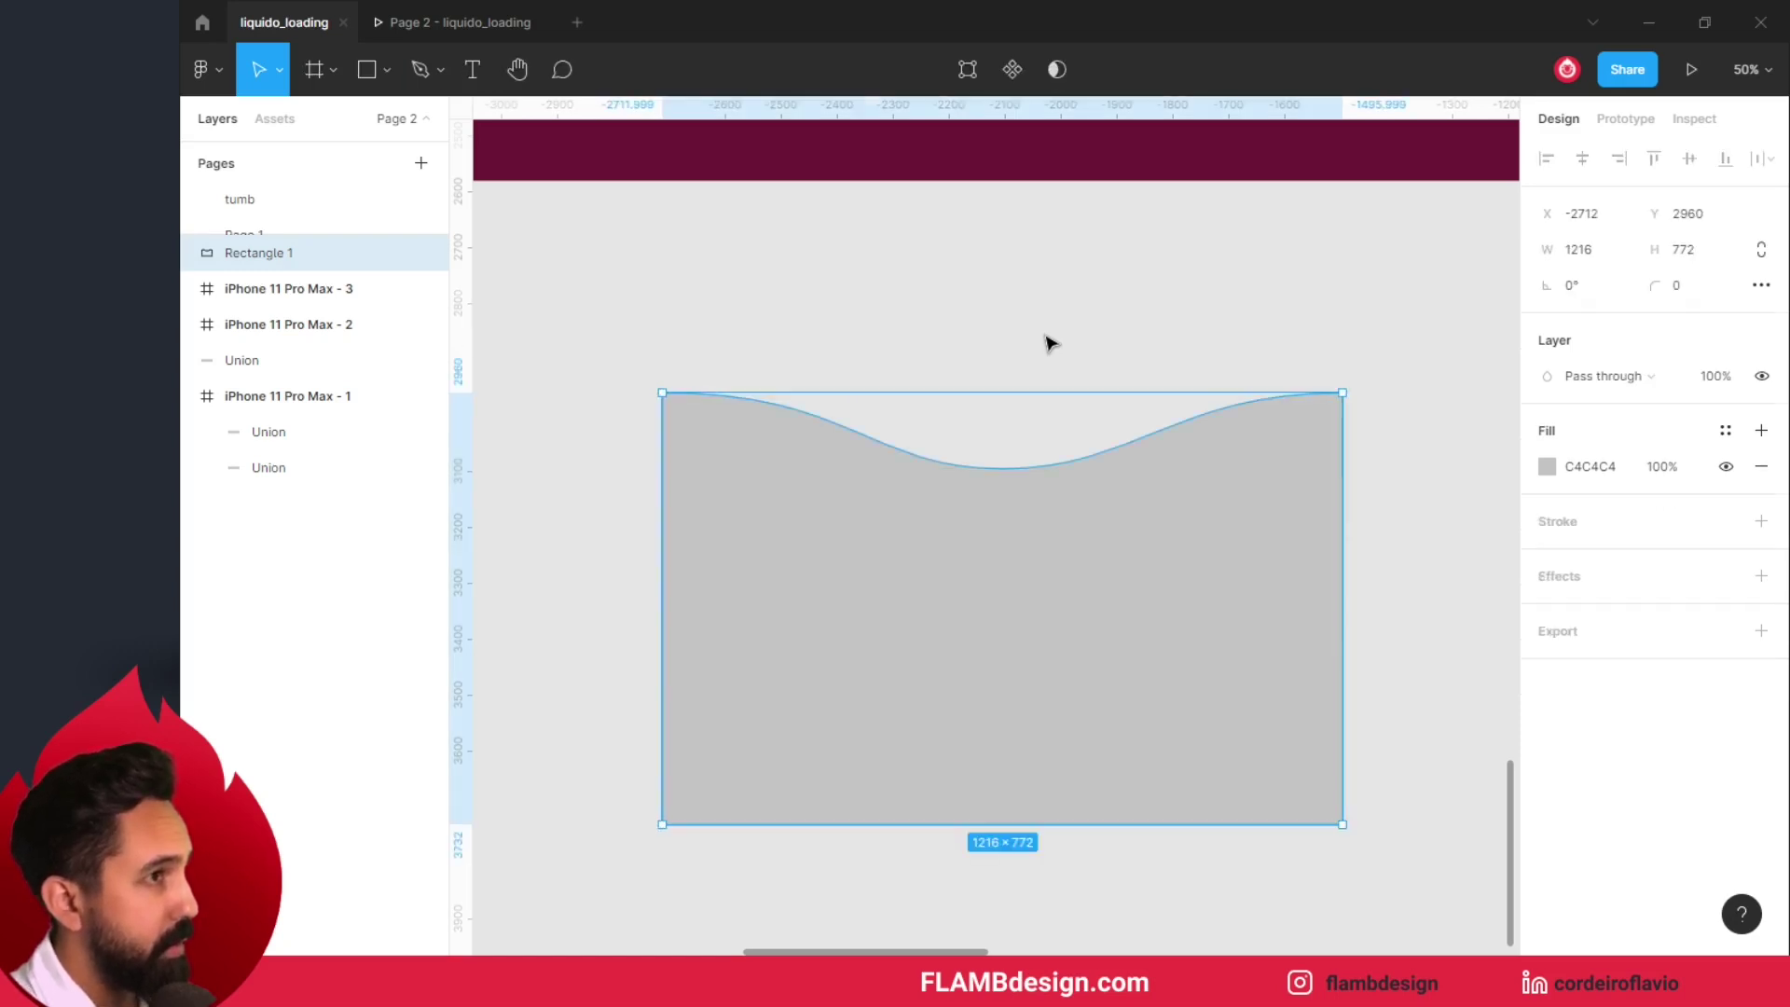
Step: Try deepening the wave's middle dip, undo it, and leave the shape deselected
click(1103, 347)
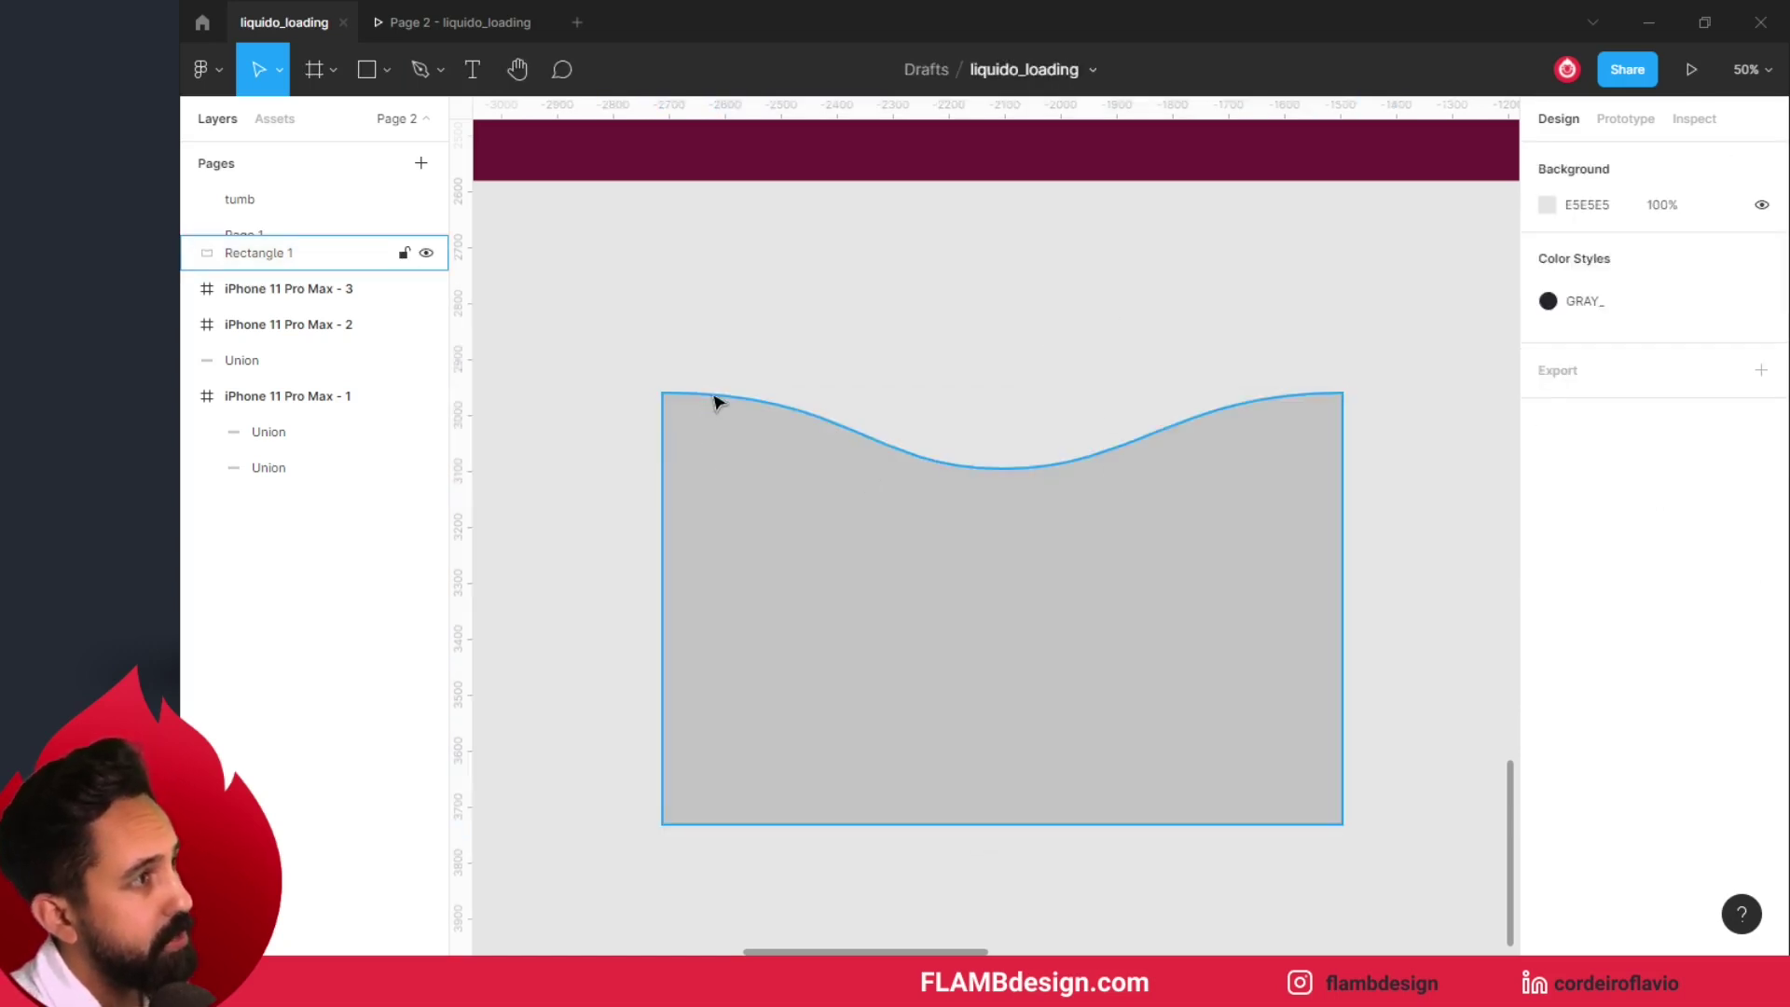
click(1051, 473)
double_click(1004, 473)
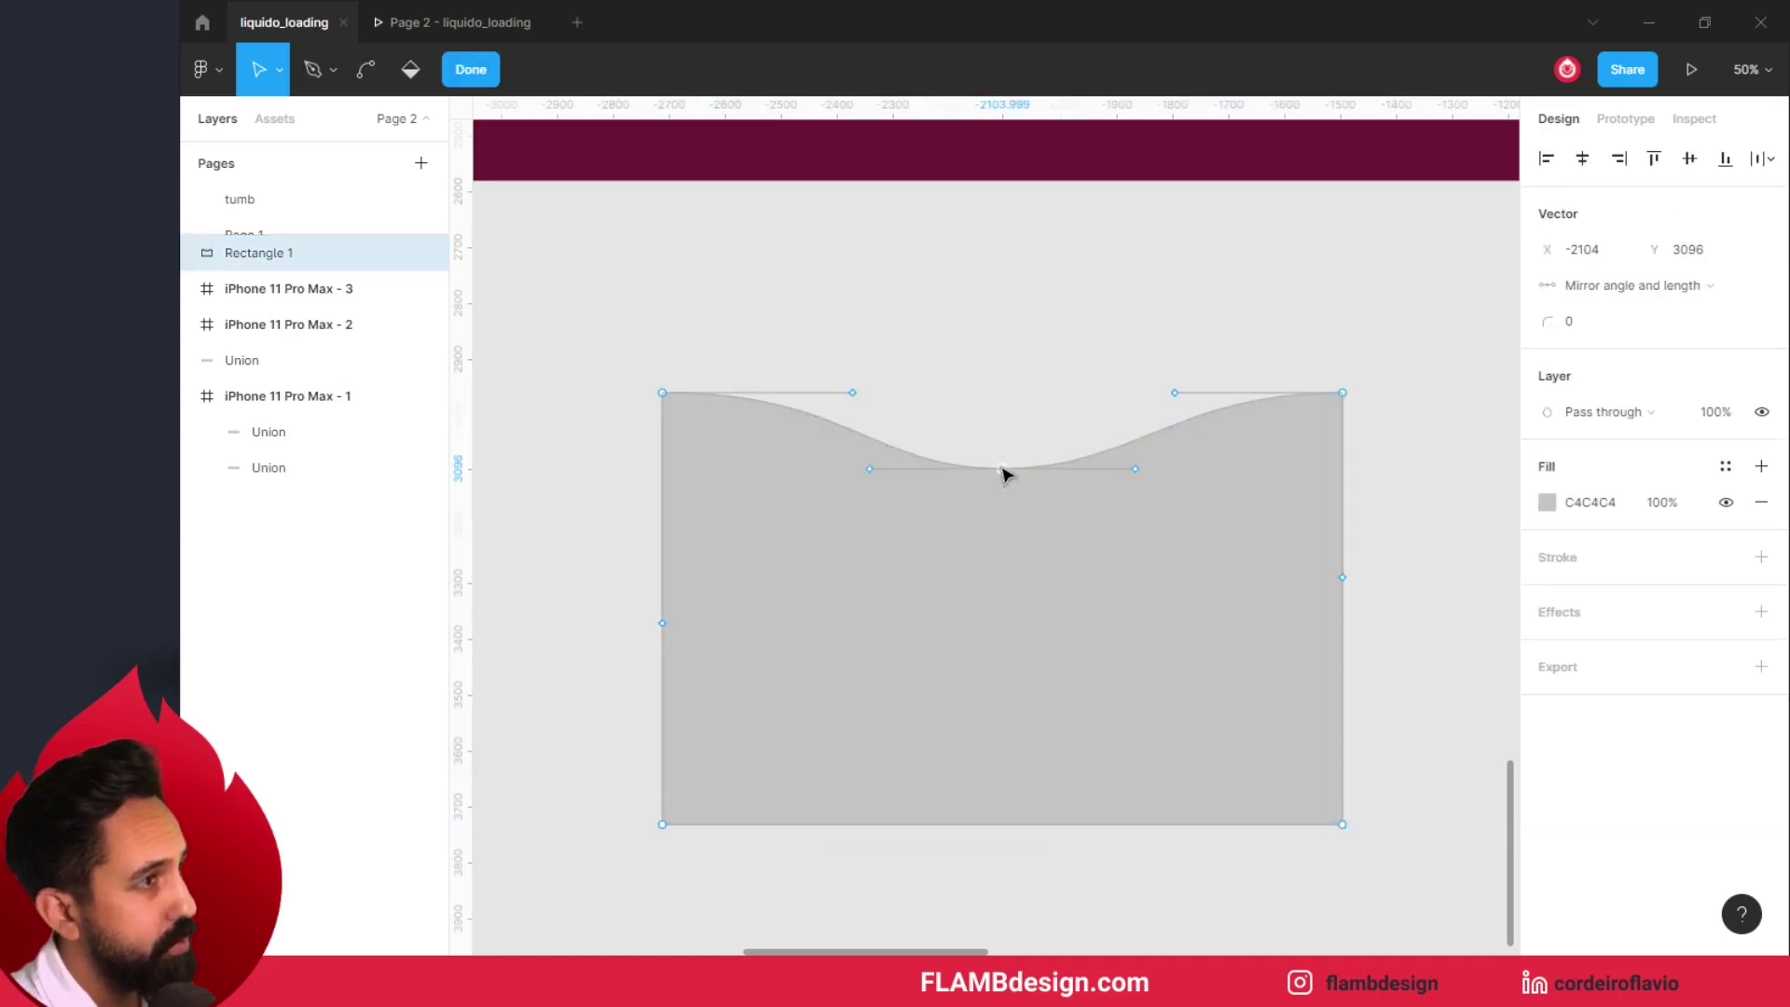
drag(1004, 471, 1019, 571)
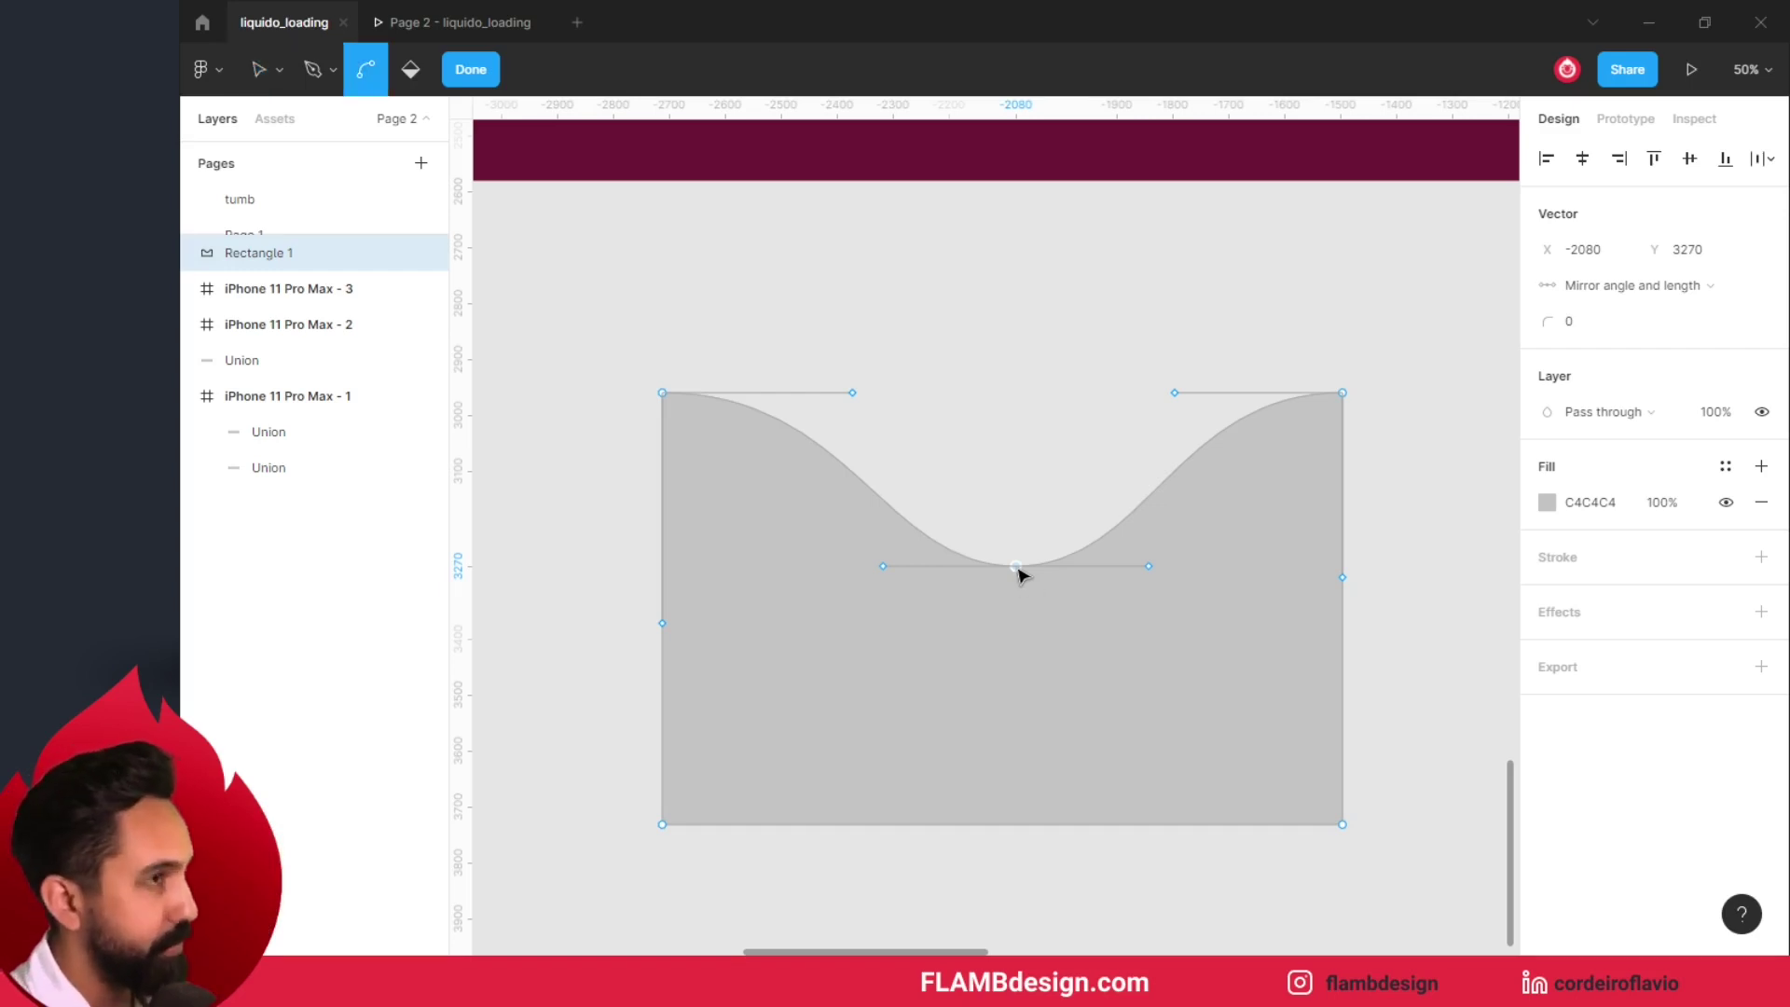
key(ctrl+z)
click(979, 347)
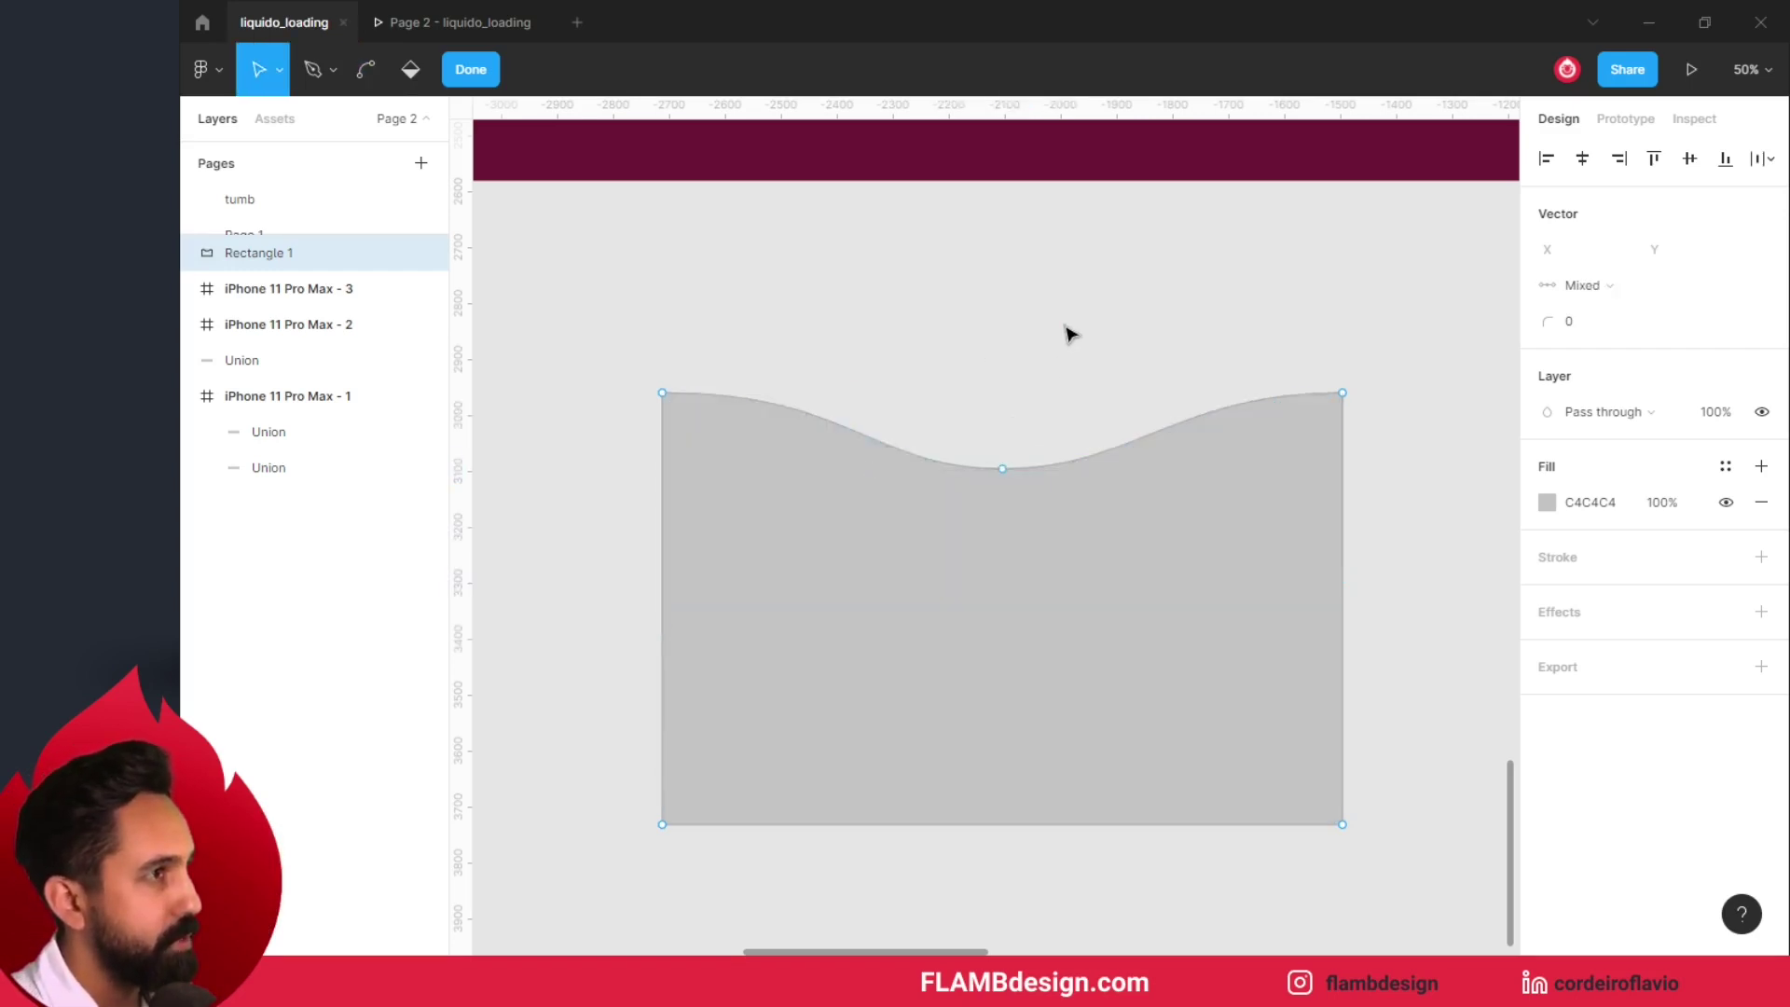
key(Escape)
click(1379, 380)
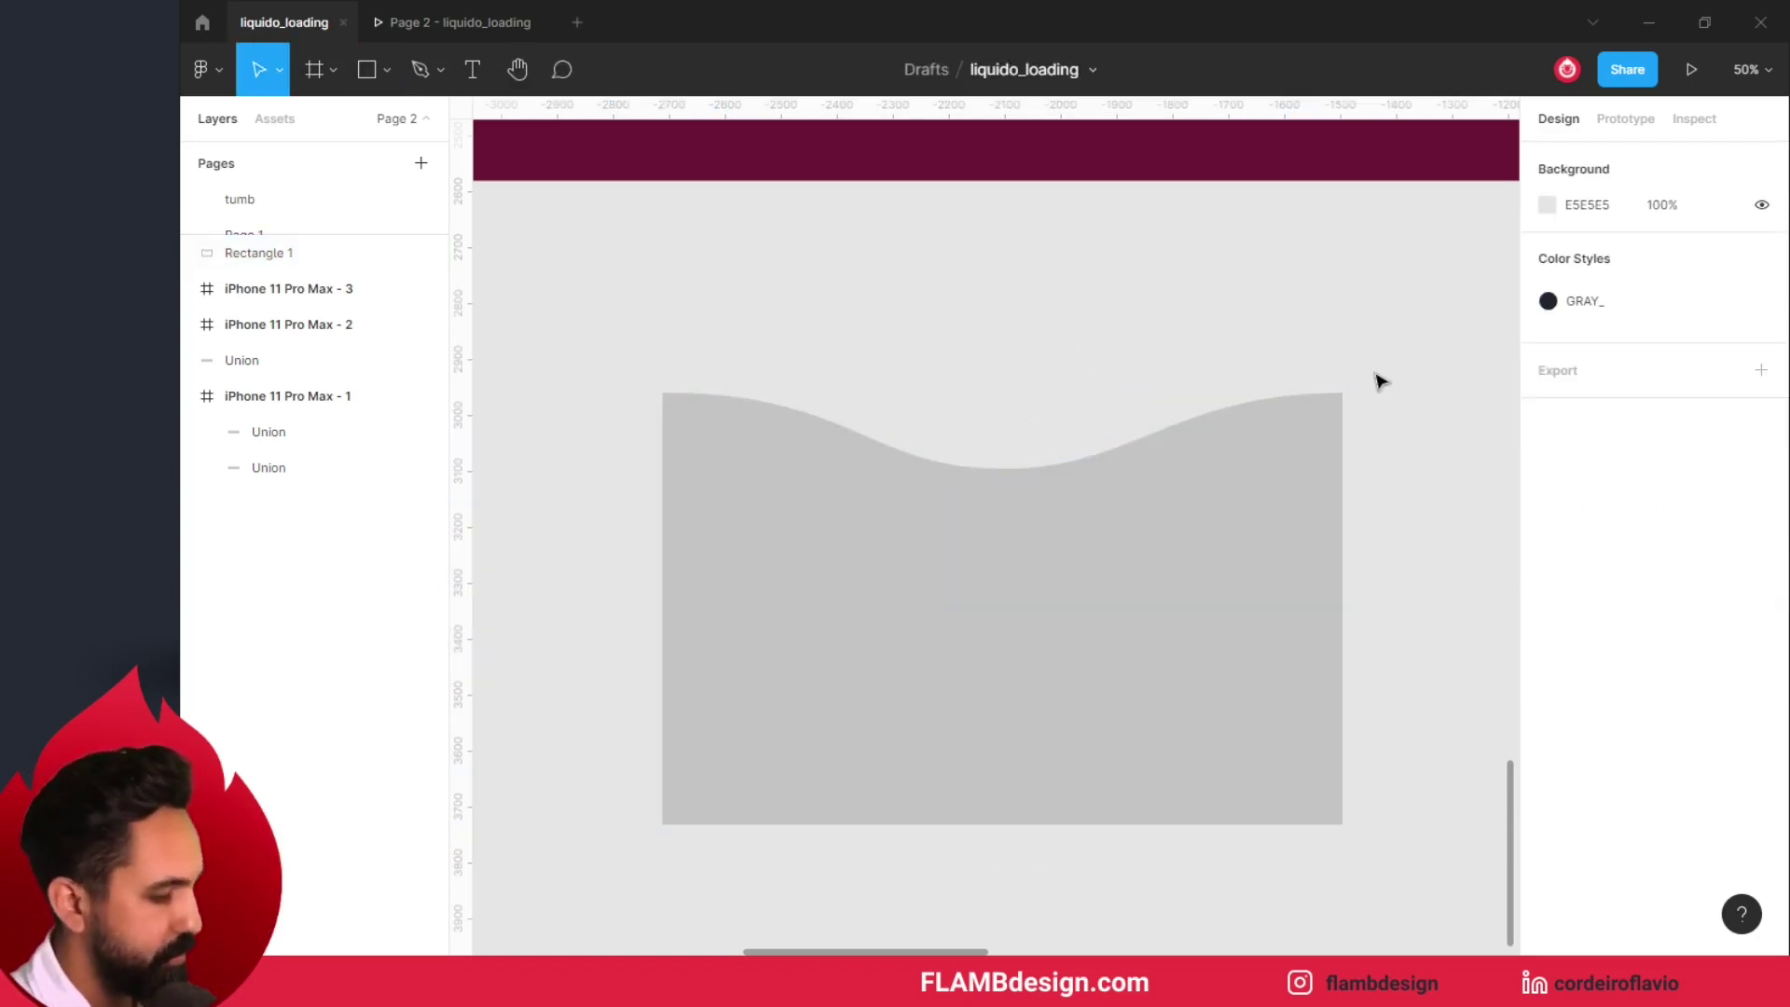
Step: Move the grey wave tile left and drag a duplicate beside it
key(shift+1)
click(1380, 381)
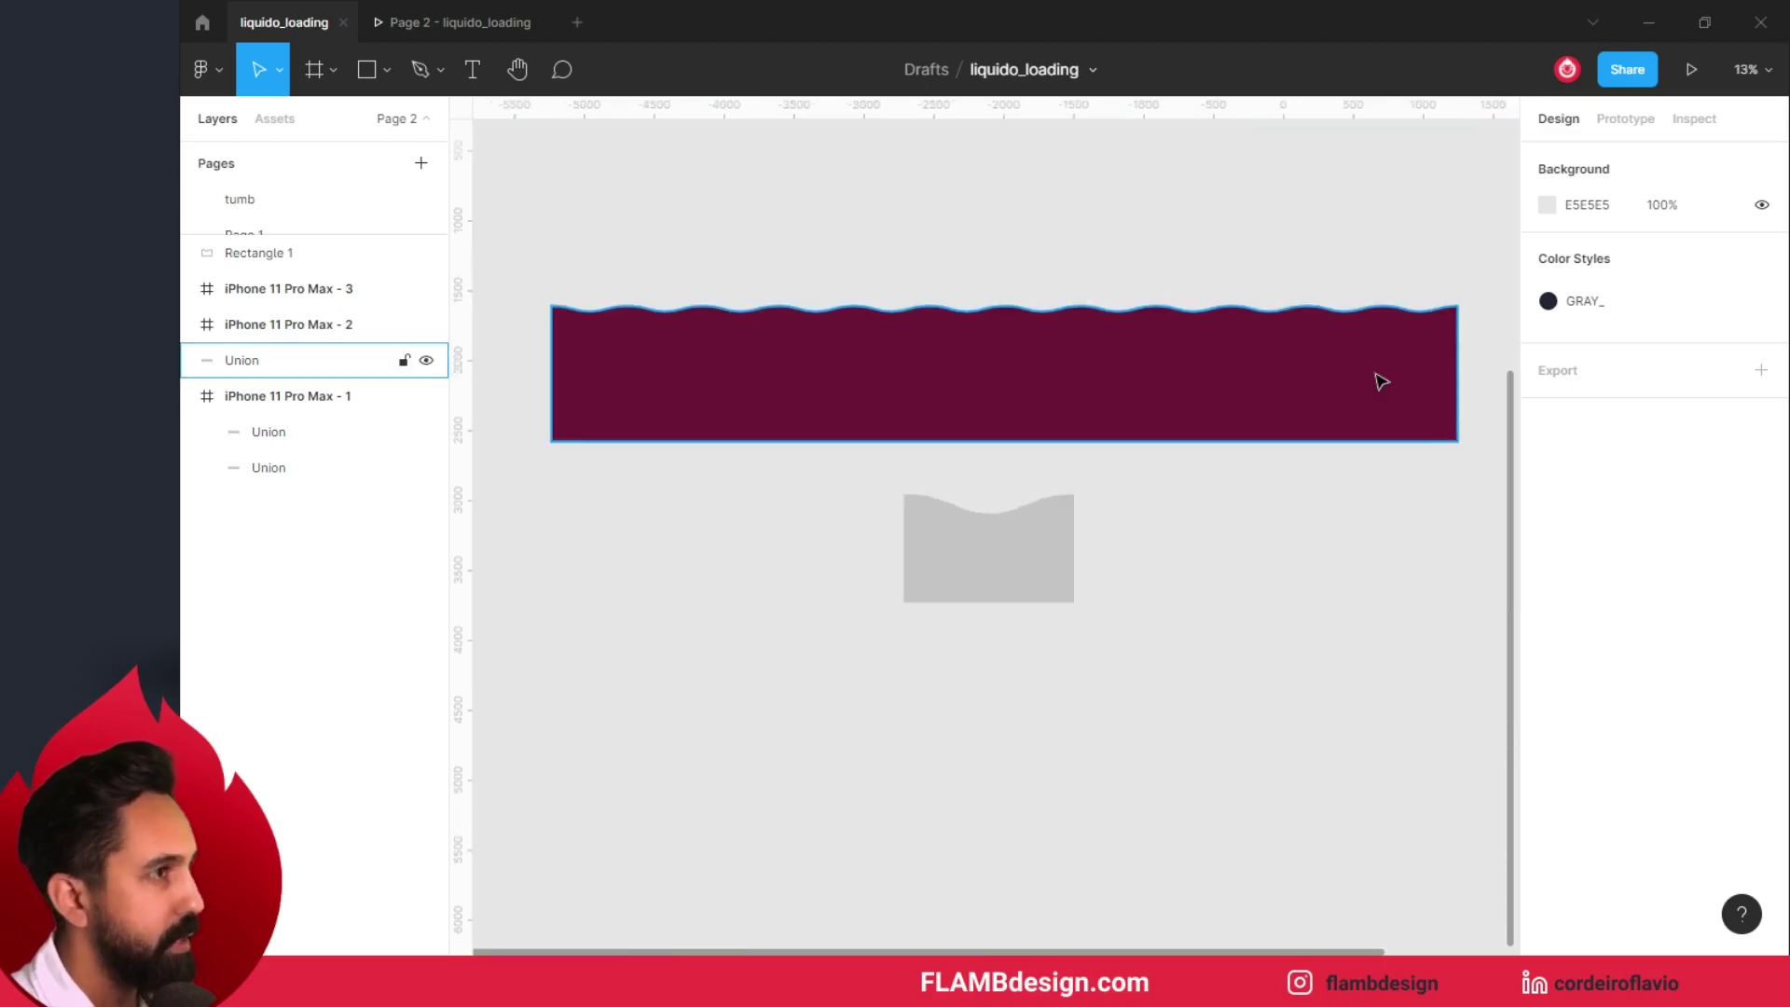
click(1229, 648)
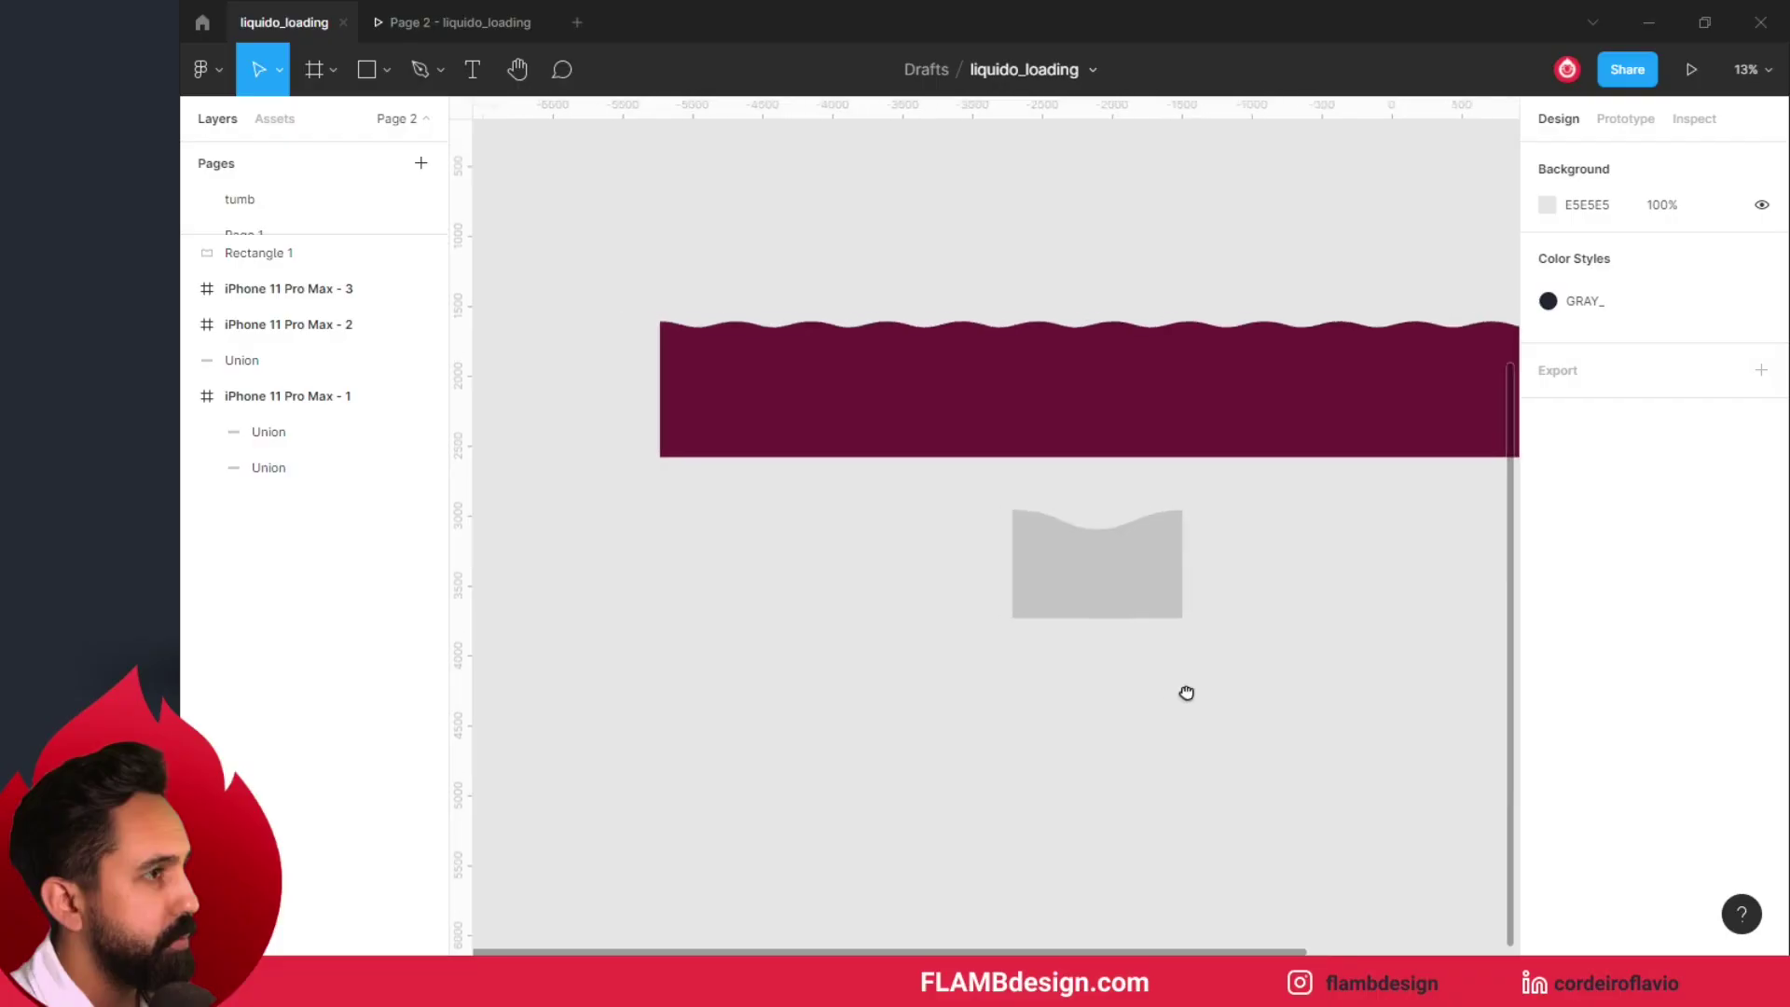
scroll(1186, 696, left, 3)
click(1235, 604)
drag(1222, 595, 873, 627)
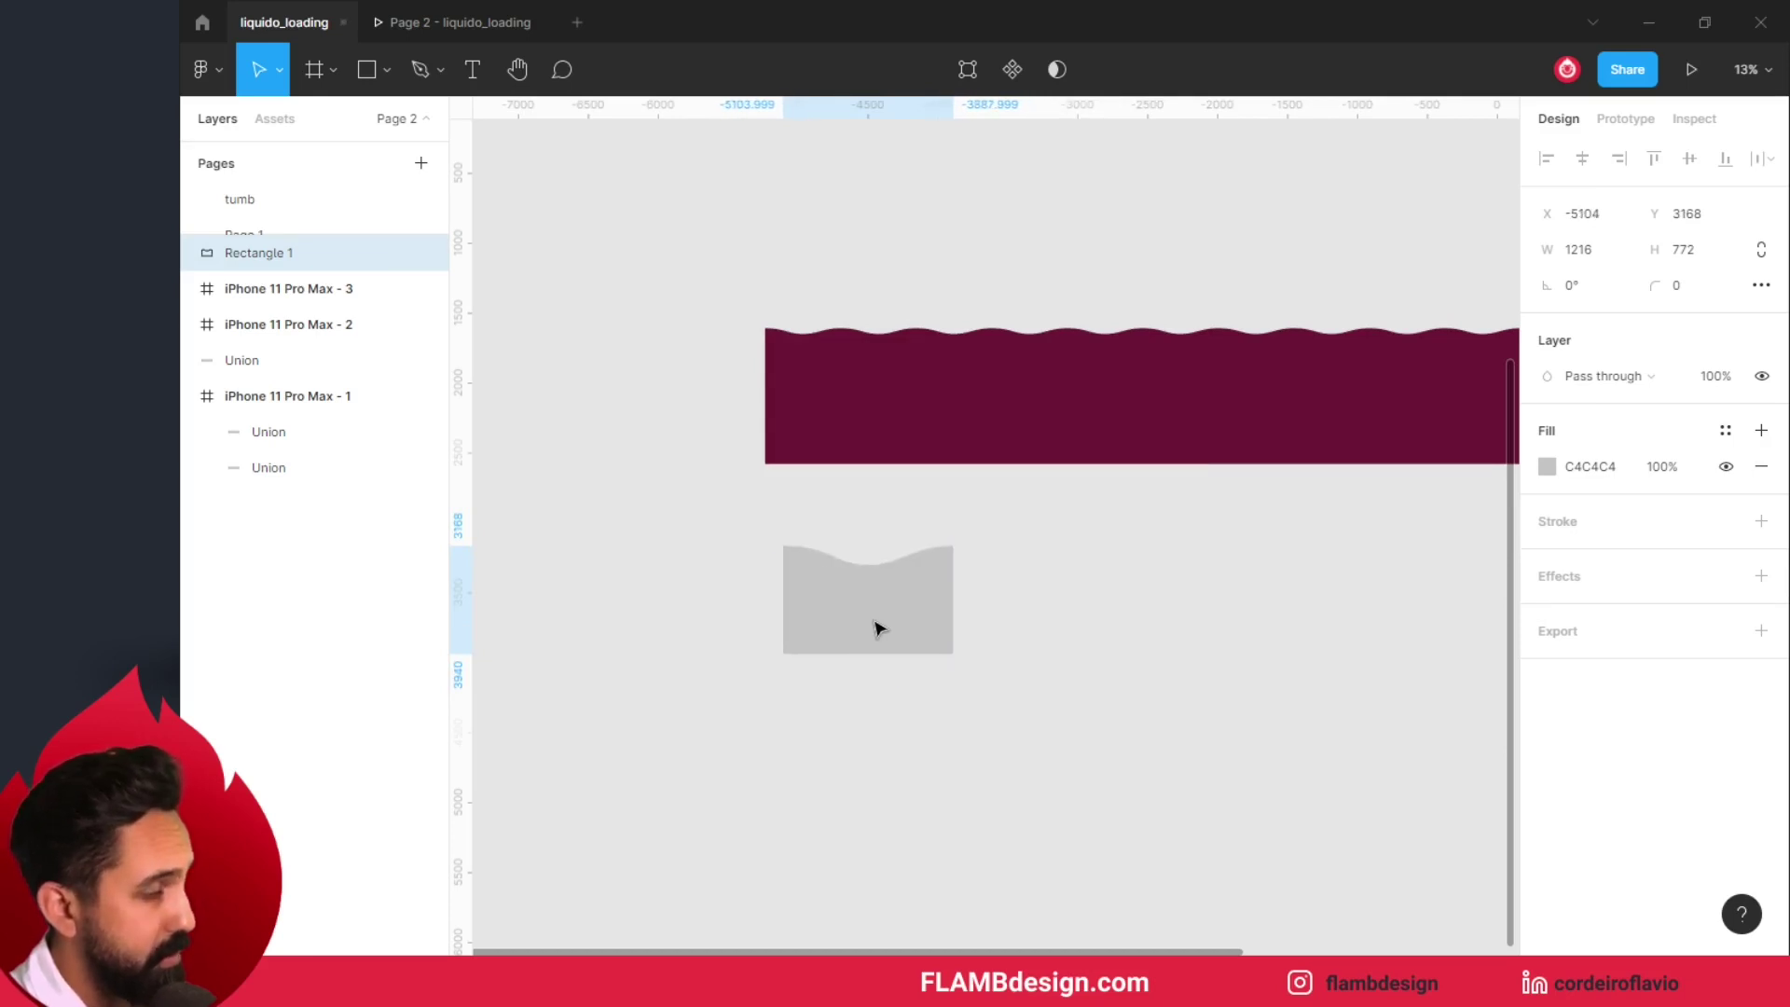
drag(874, 627, 878, 627)
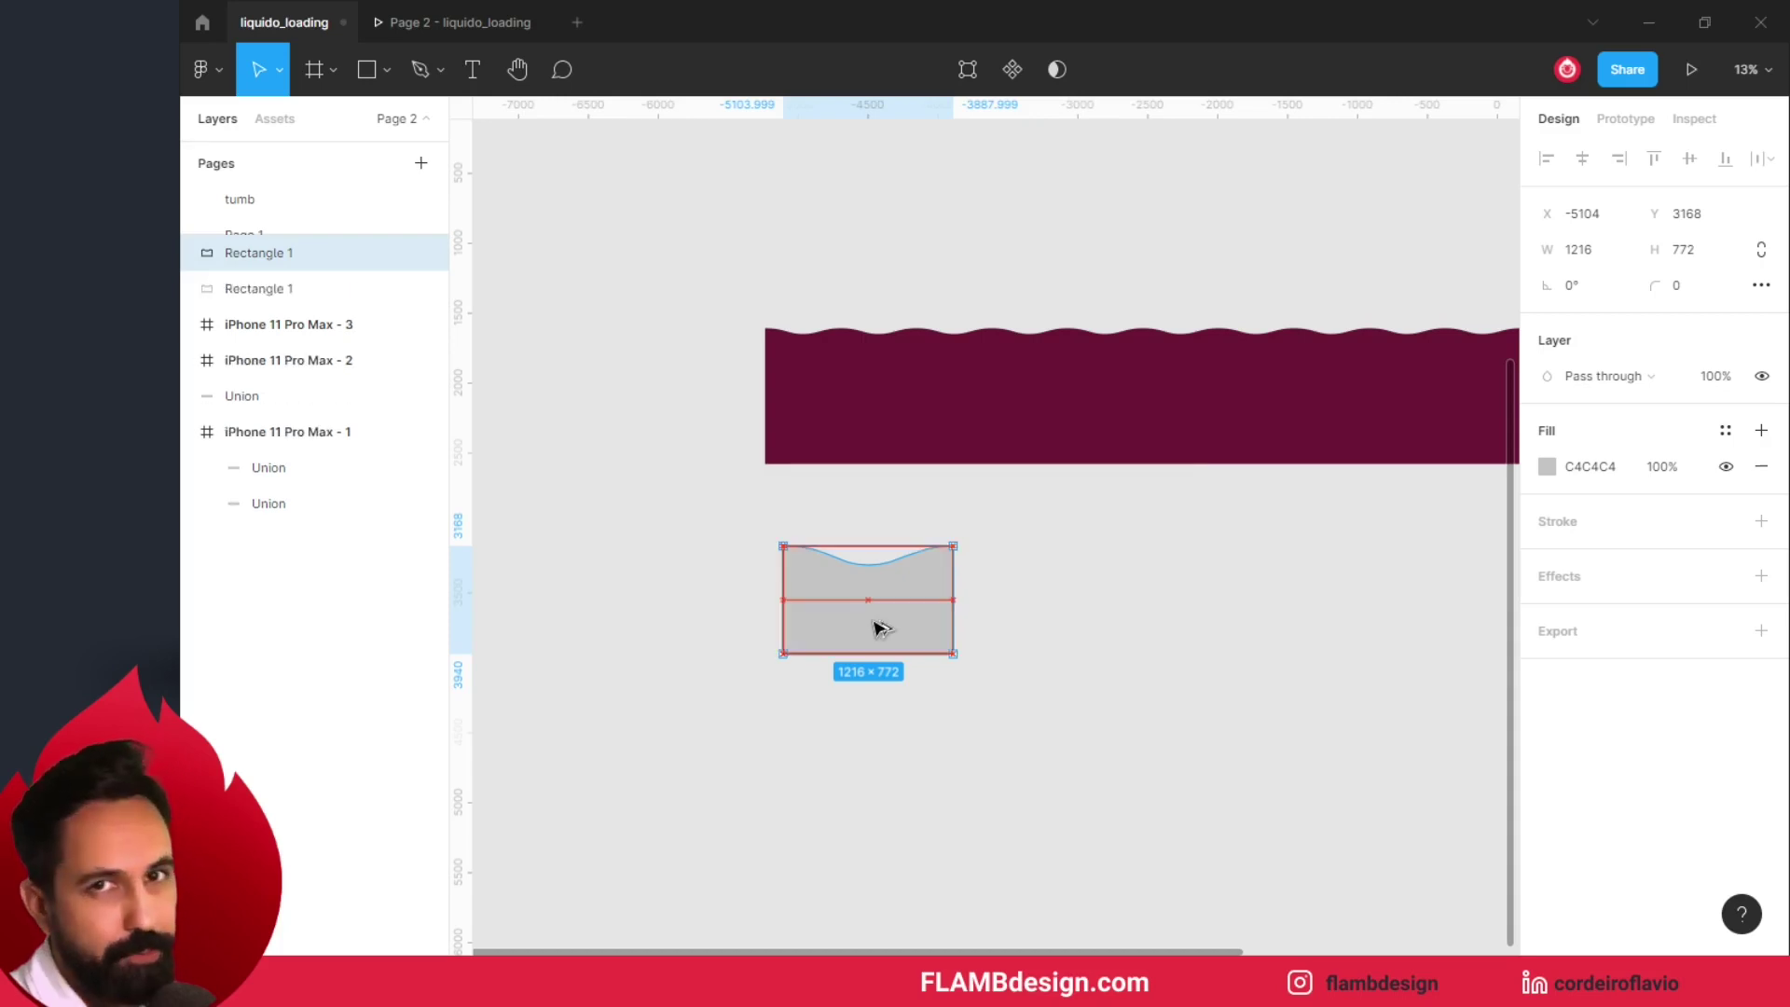
drag(878, 627, 1039, 644)
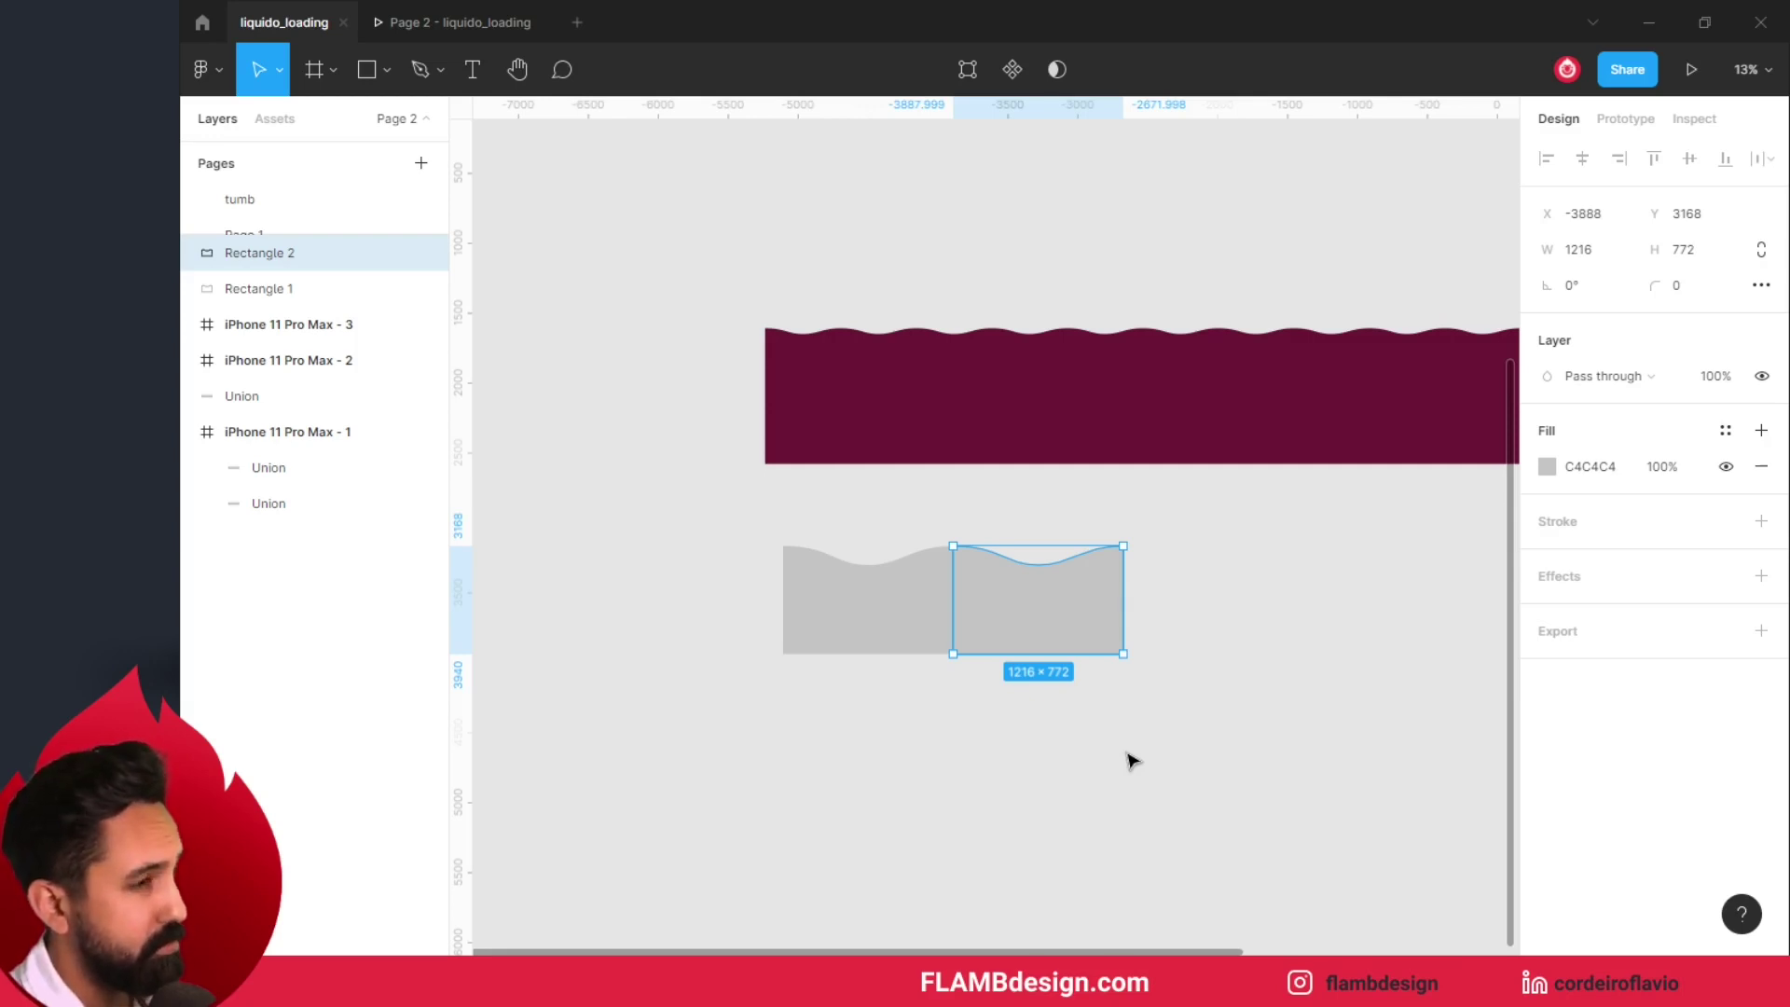
Step: Duplicate the wave tile with Ctrl+D to fill the row out to ten tiles
key(ctrl+d)
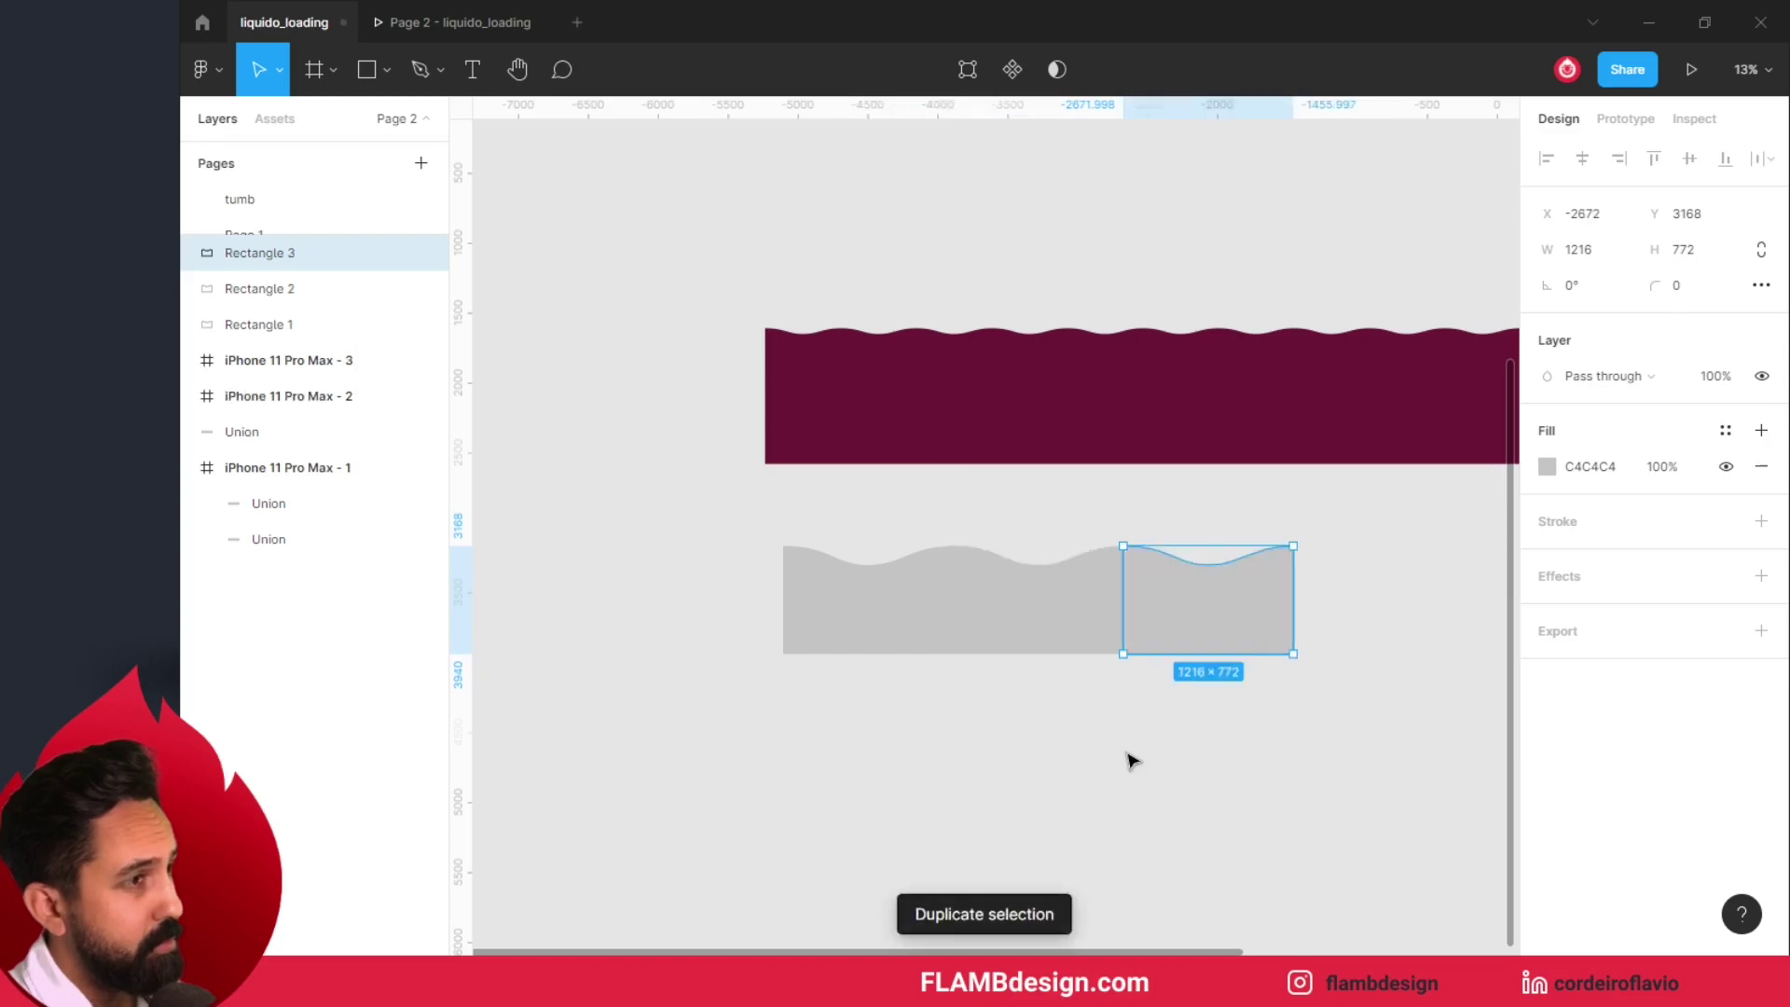
key(ctrl+d)
key(ctrl+d)
key(ctrl+d)
key(ctrl+d)
key(ctrl+d)
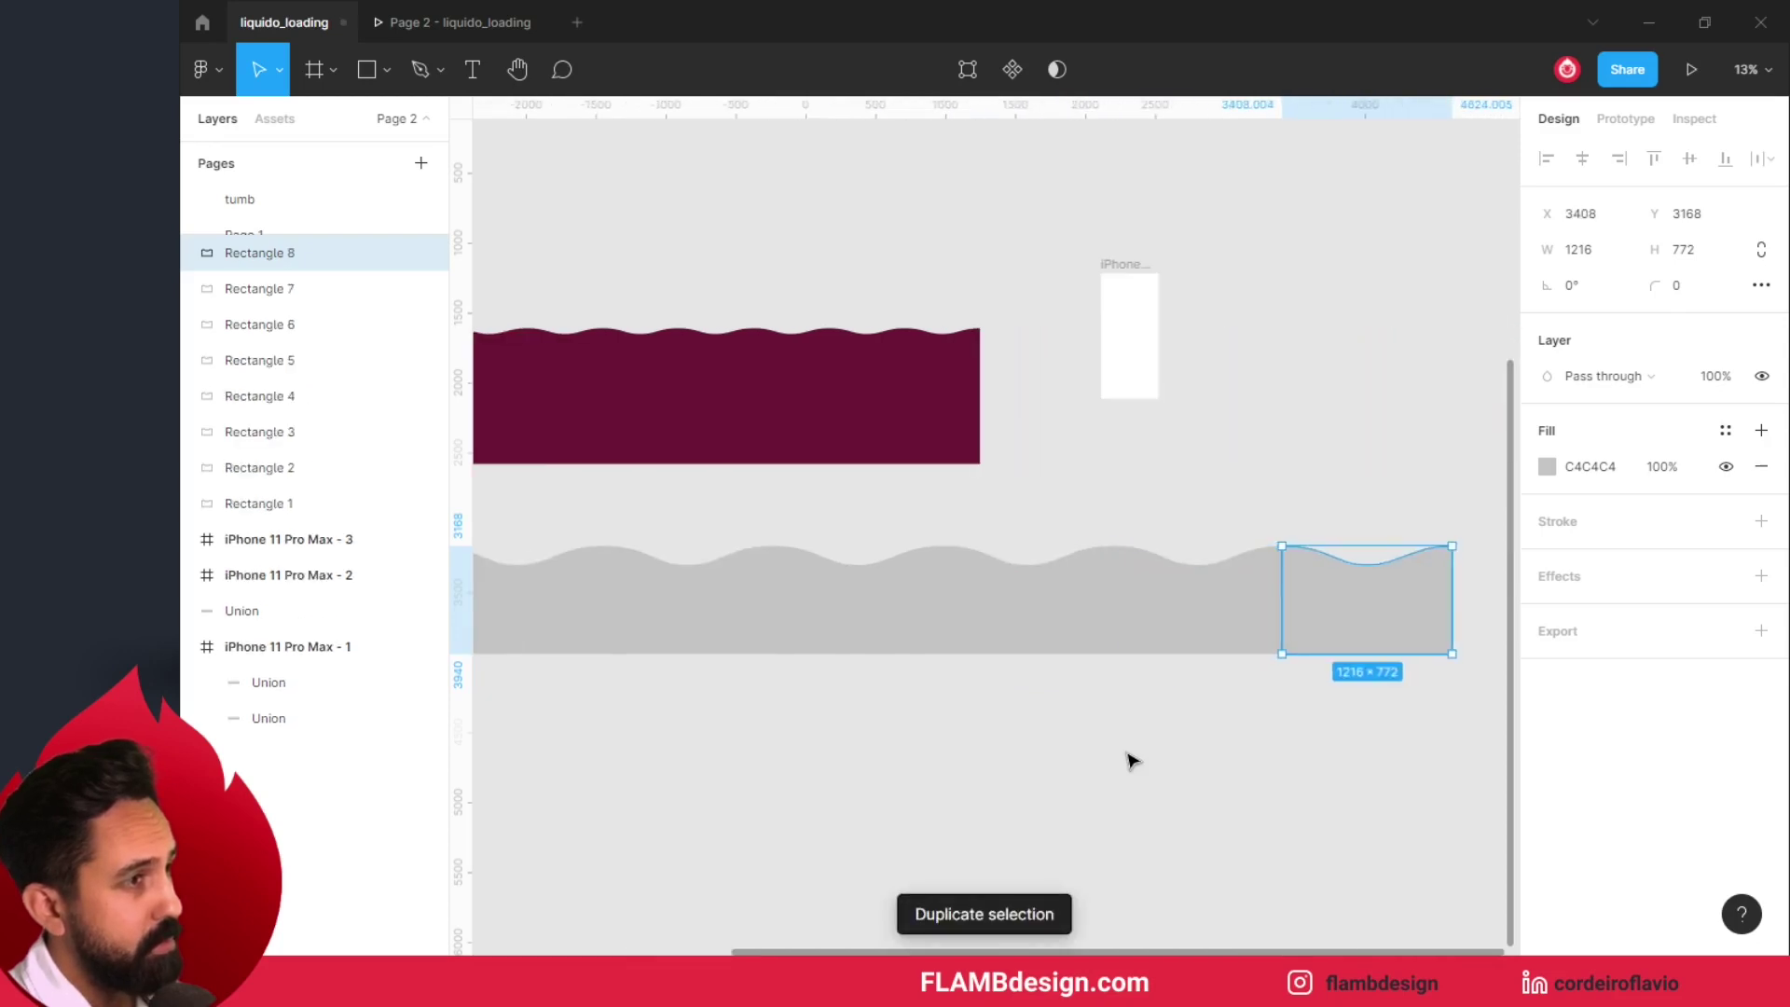
key(ctrl+d)
key(ctrl+d)
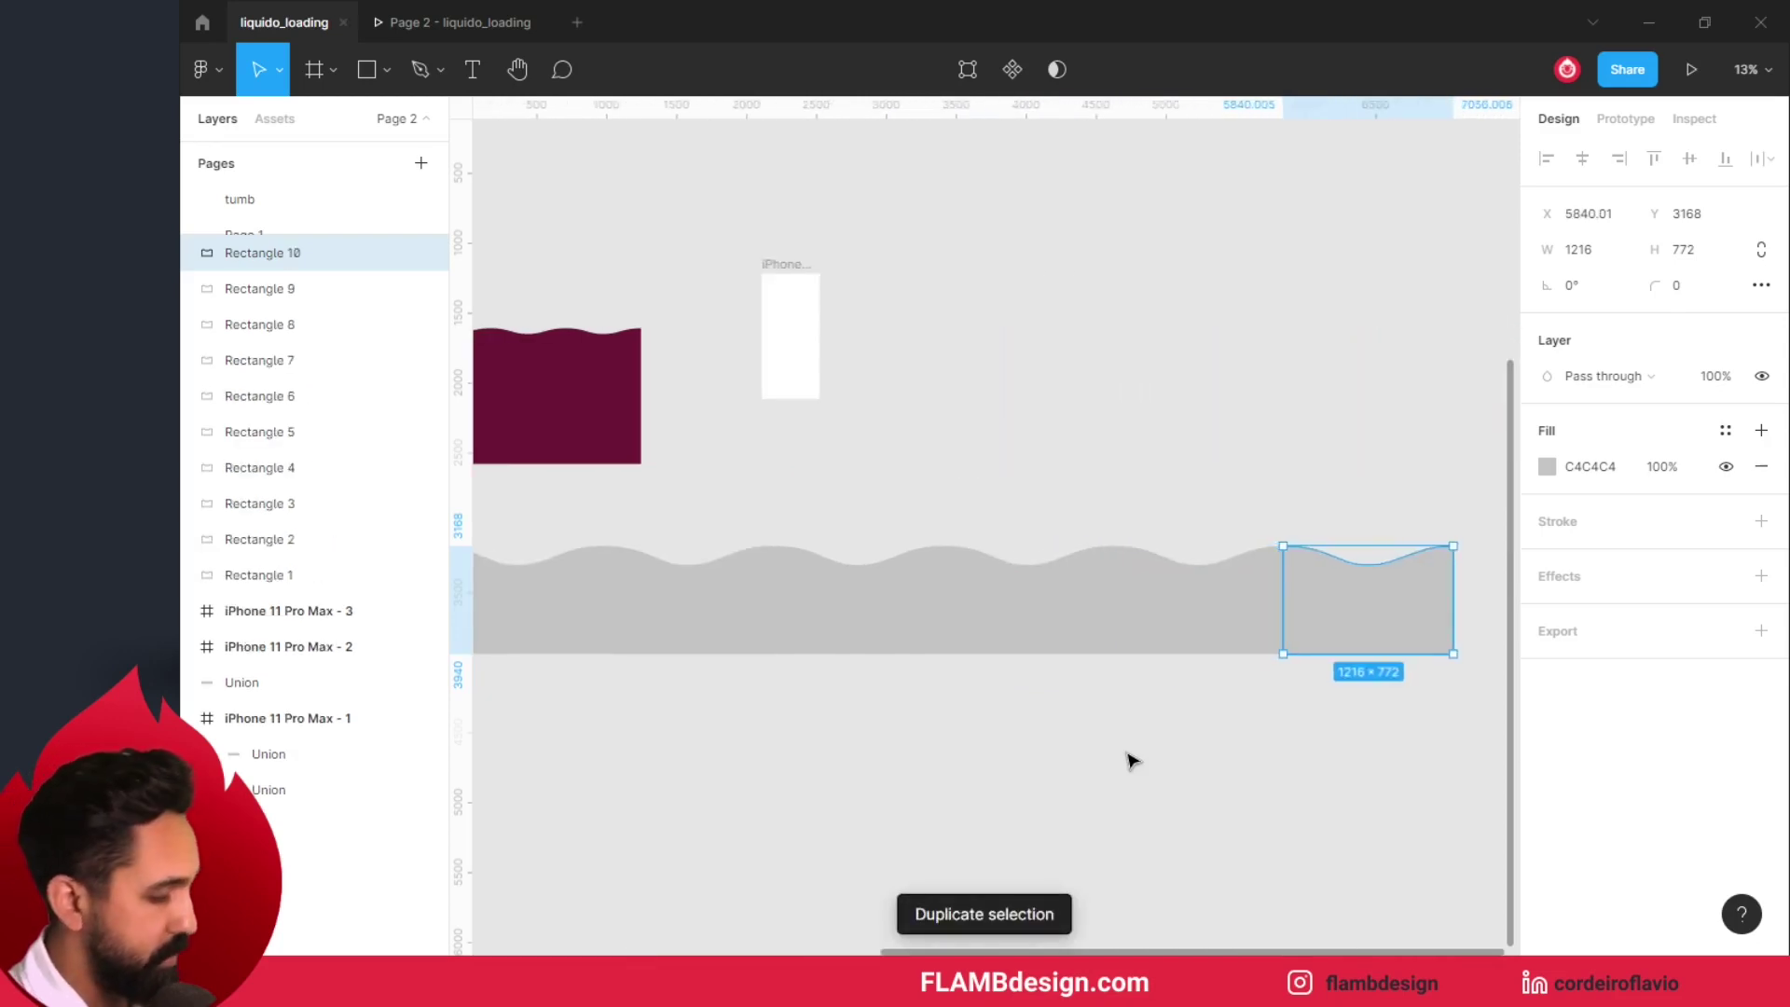
key(minus)
key(minus)
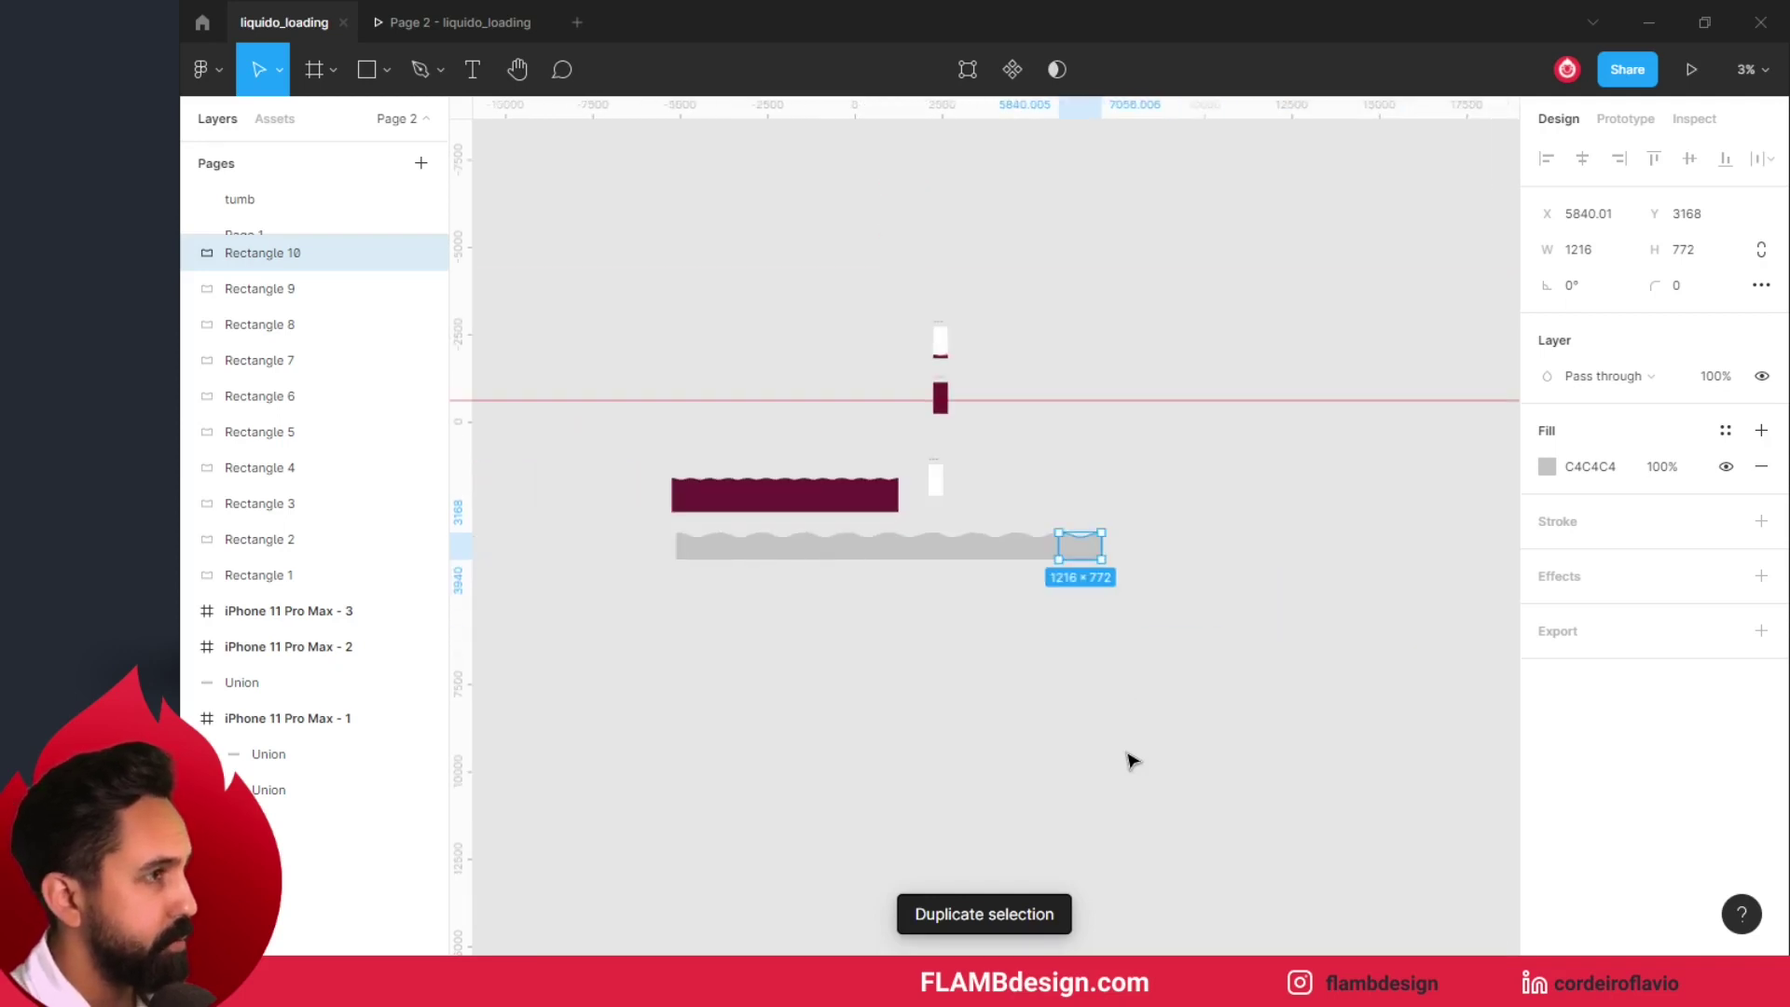
click(1130, 759)
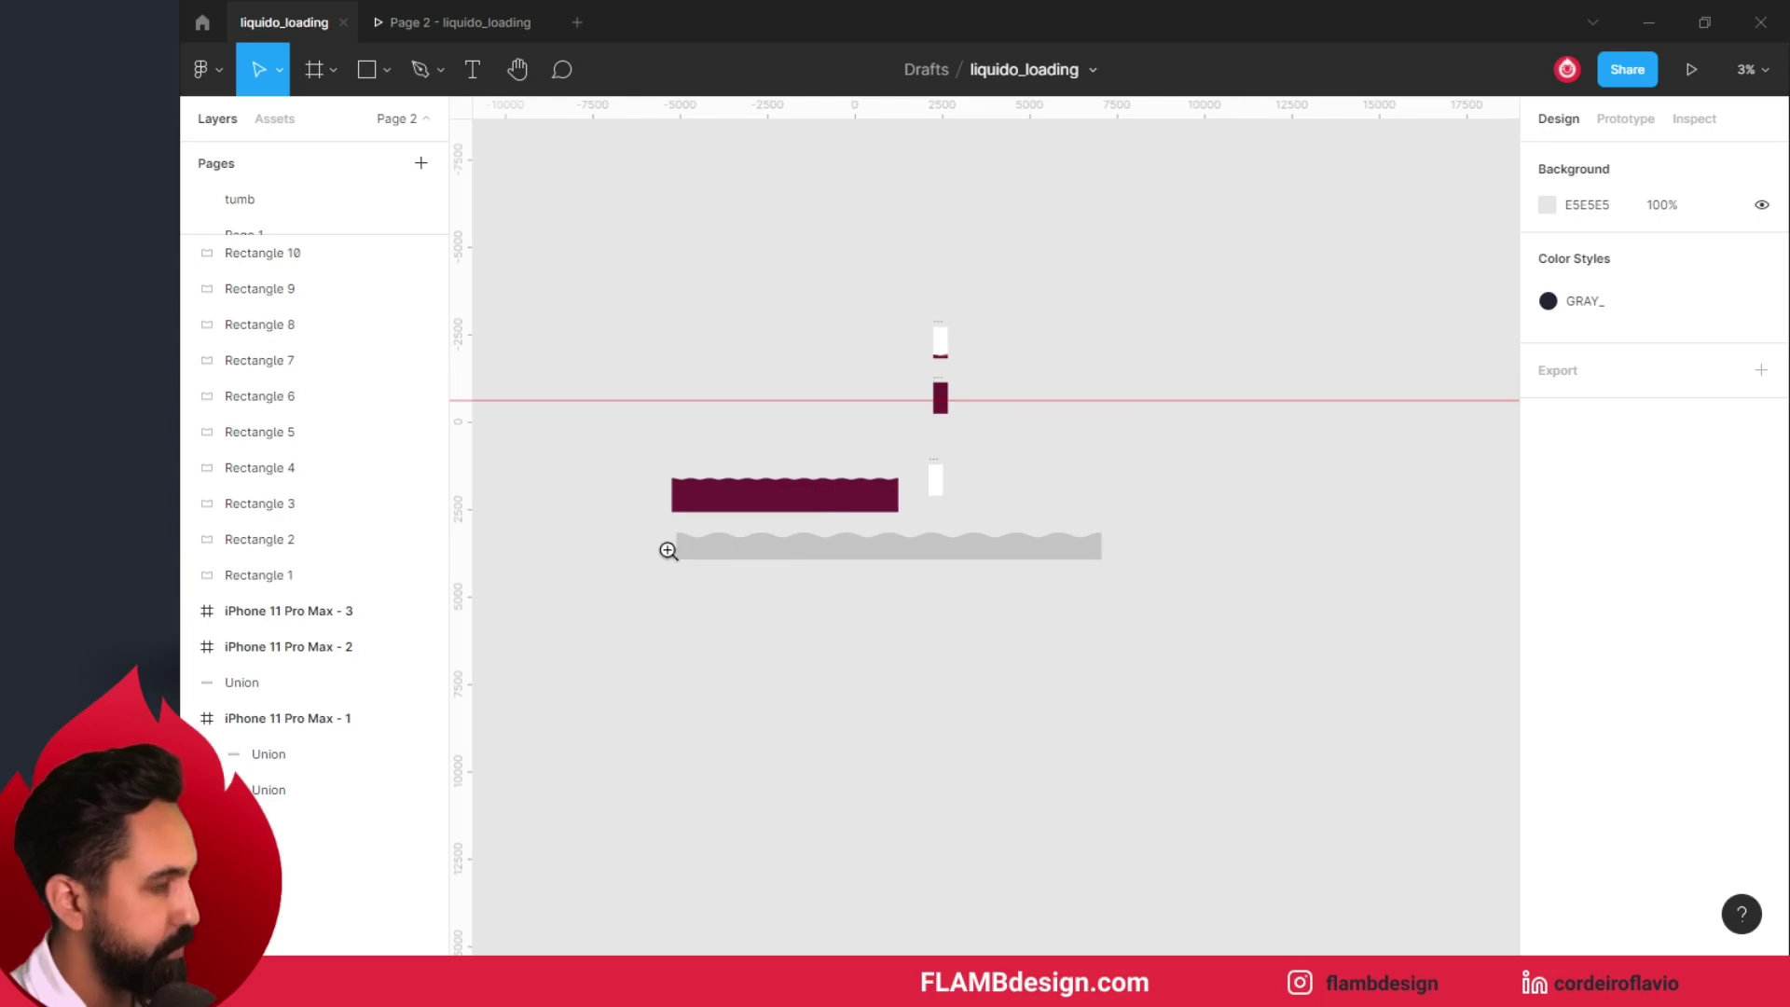
Step: Marquee-select all ten grey wave tiles and merge them with Union selection
scroll(667, 547, up, 3)
scroll(719, 531, up, 5)
click(783, 559)
click(1038, 584)
click(867, 582)
click(846, 449)
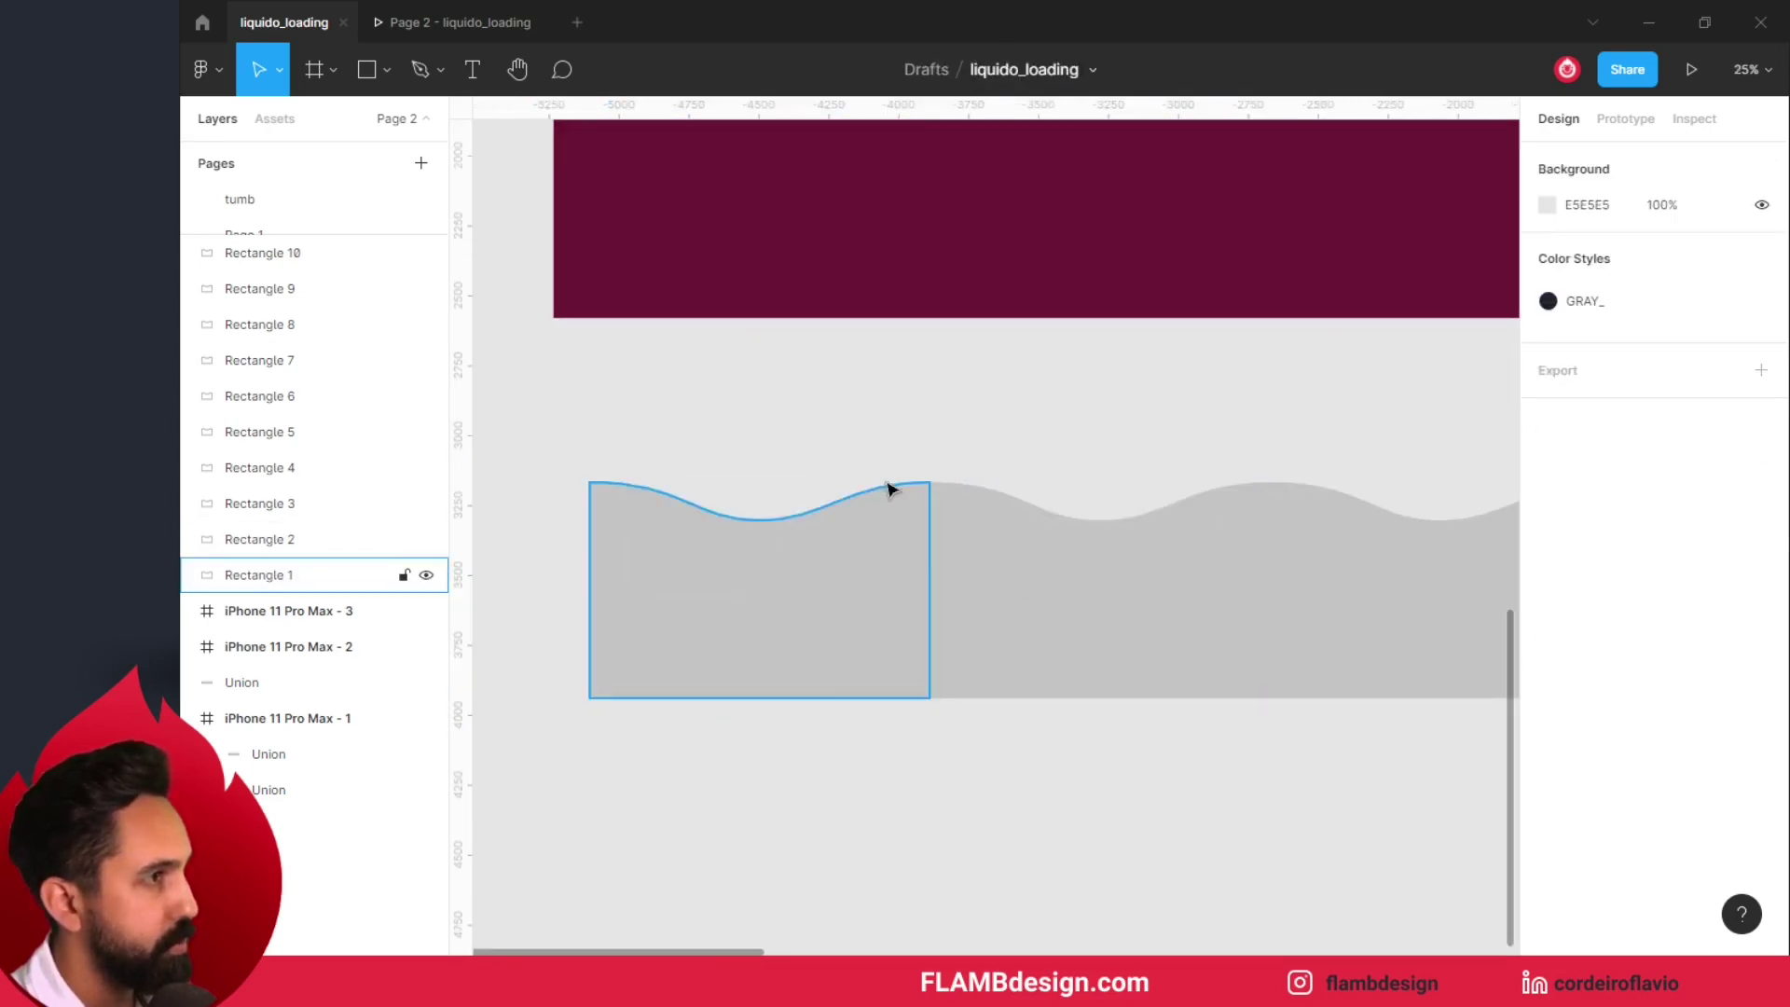
scroll(1182, 454, down, 3)
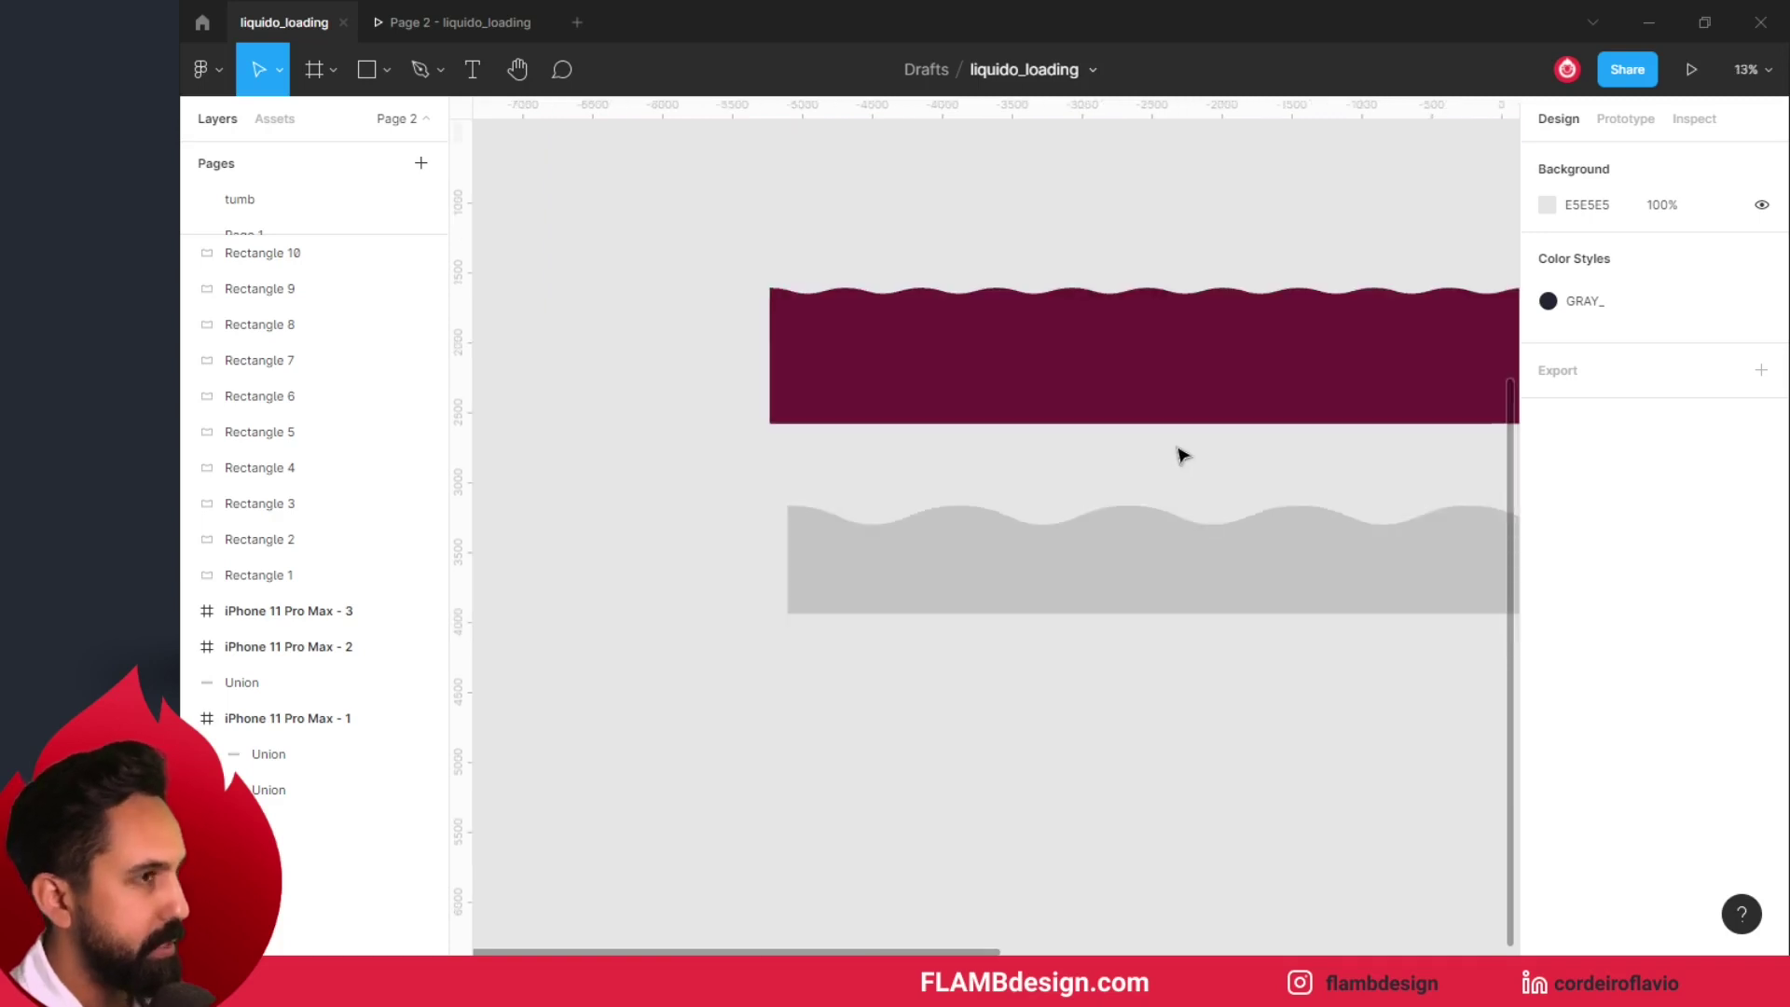
scroll(1182, 454, down, 3)
drag(1389, 586, 904, 547)
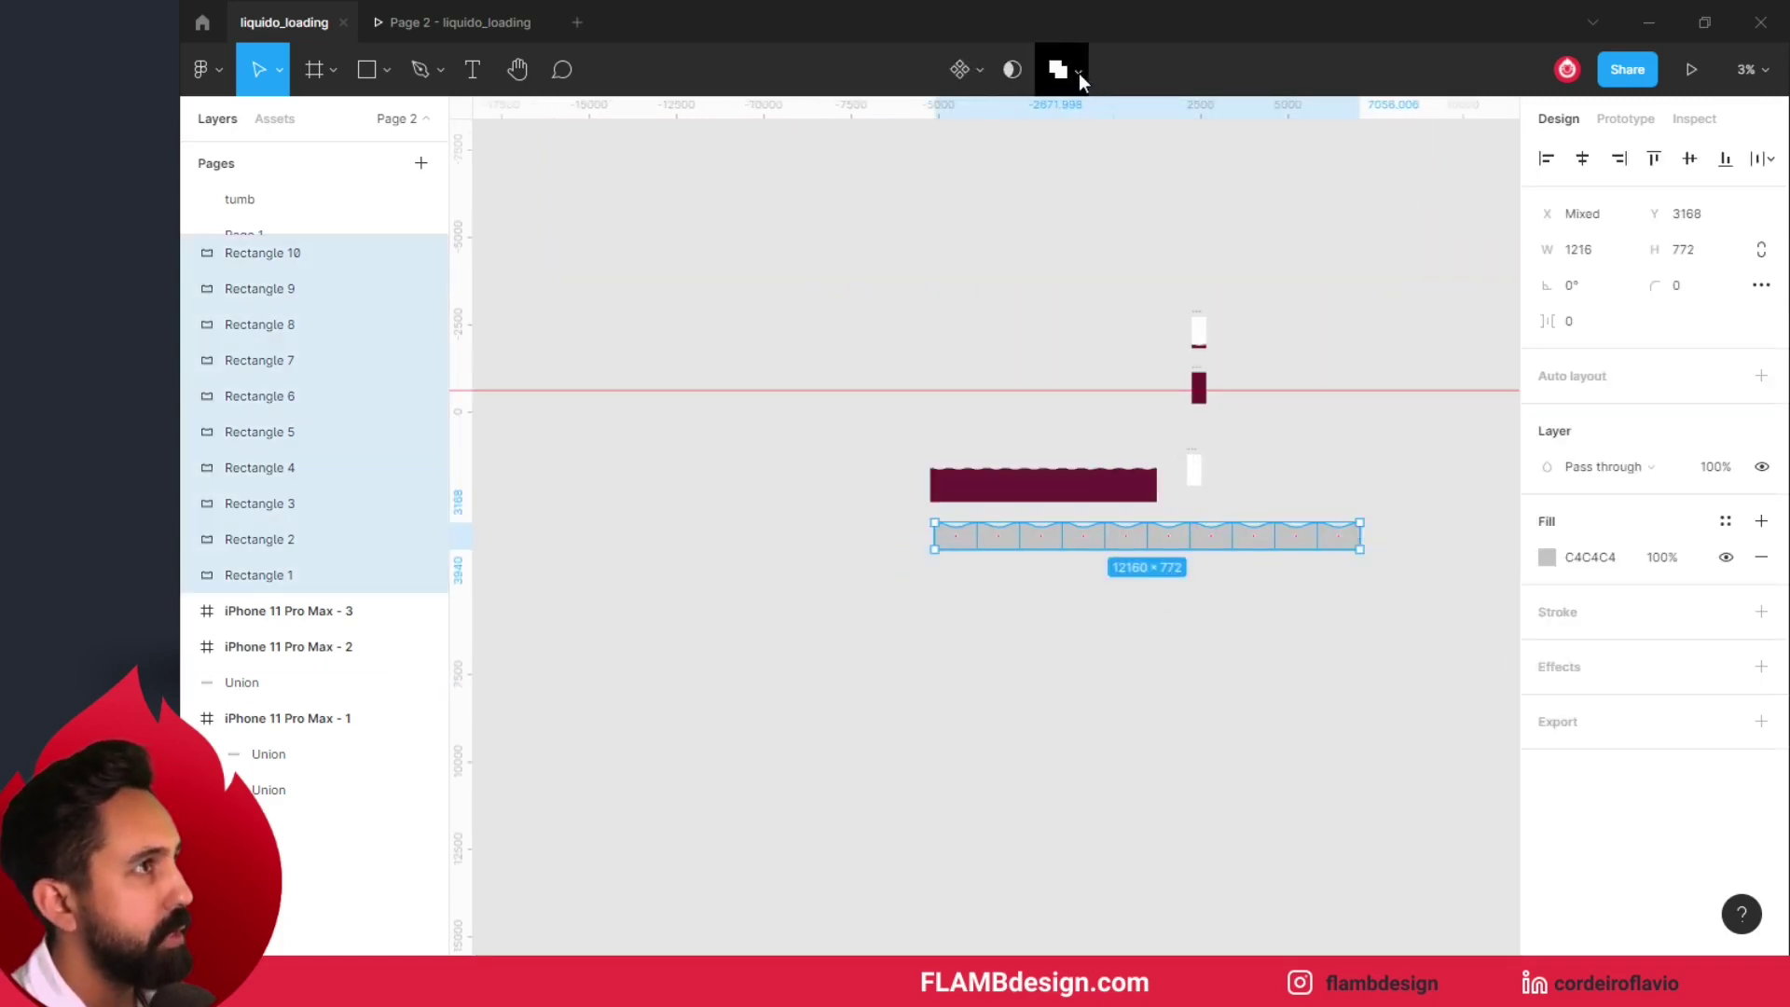
click(1065, 74)
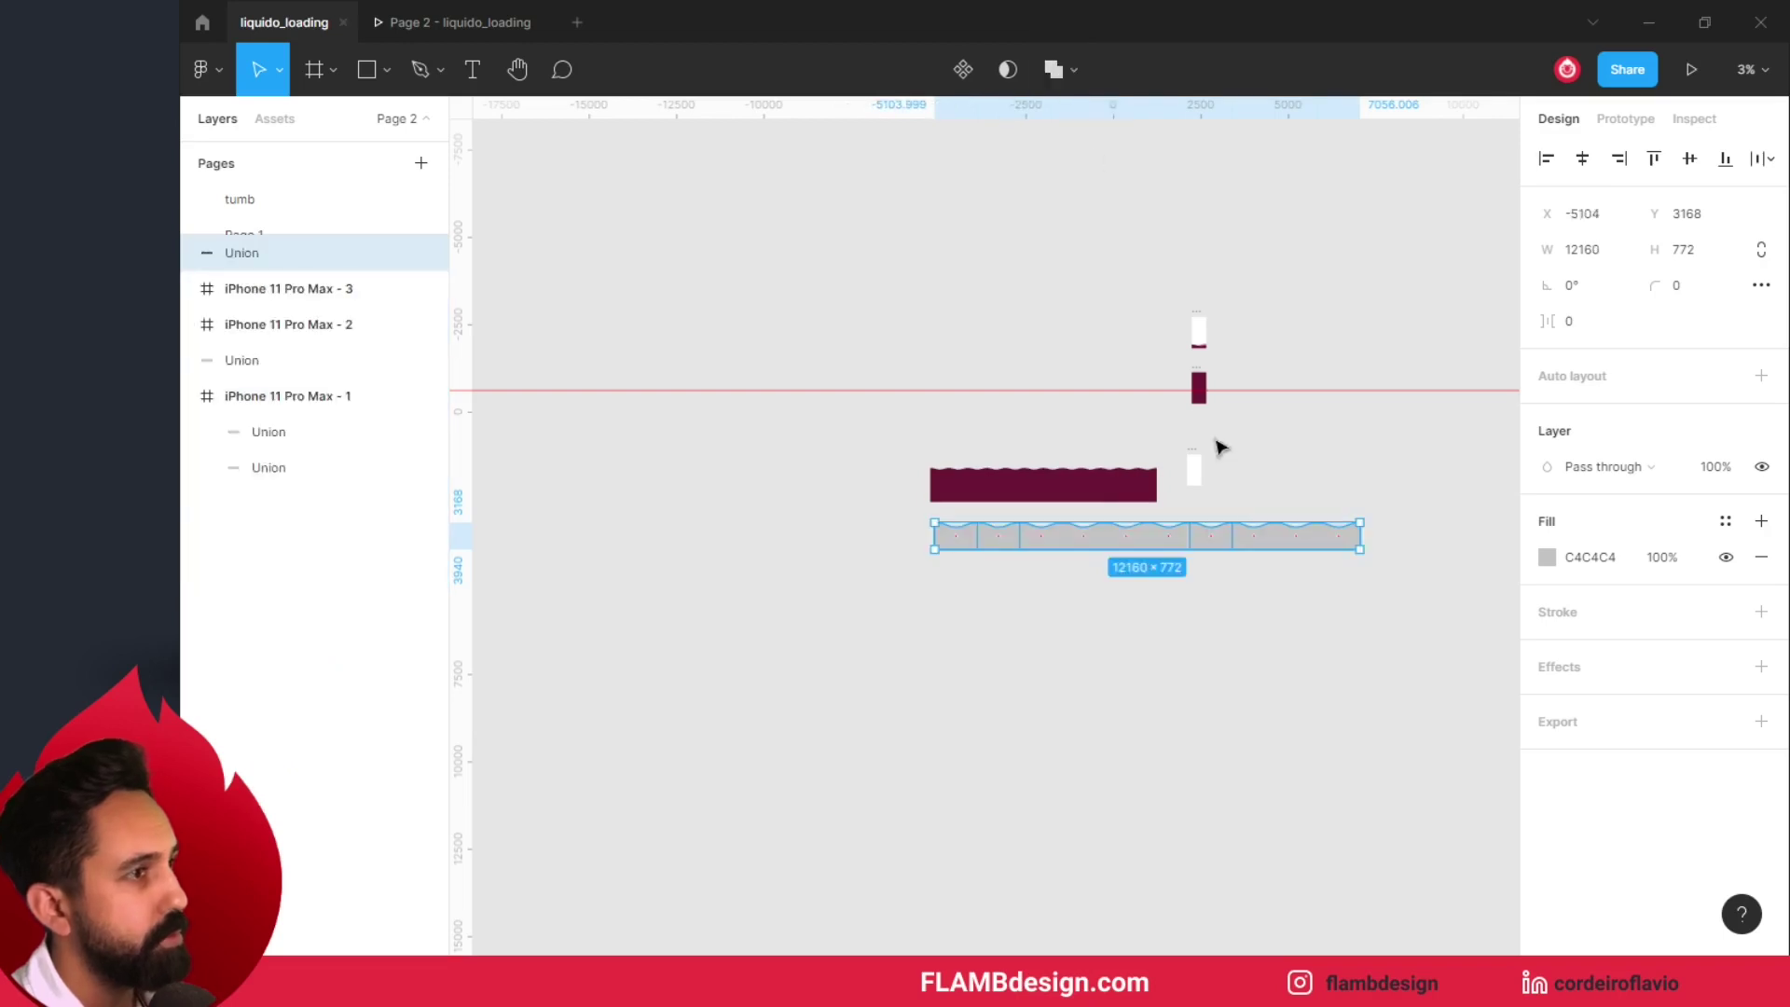
click(1265, 616)
Step: Inspect the rectangles inside the union, try stretching Rectangle 5 then undo, and reselect the union
click(1202, 519)
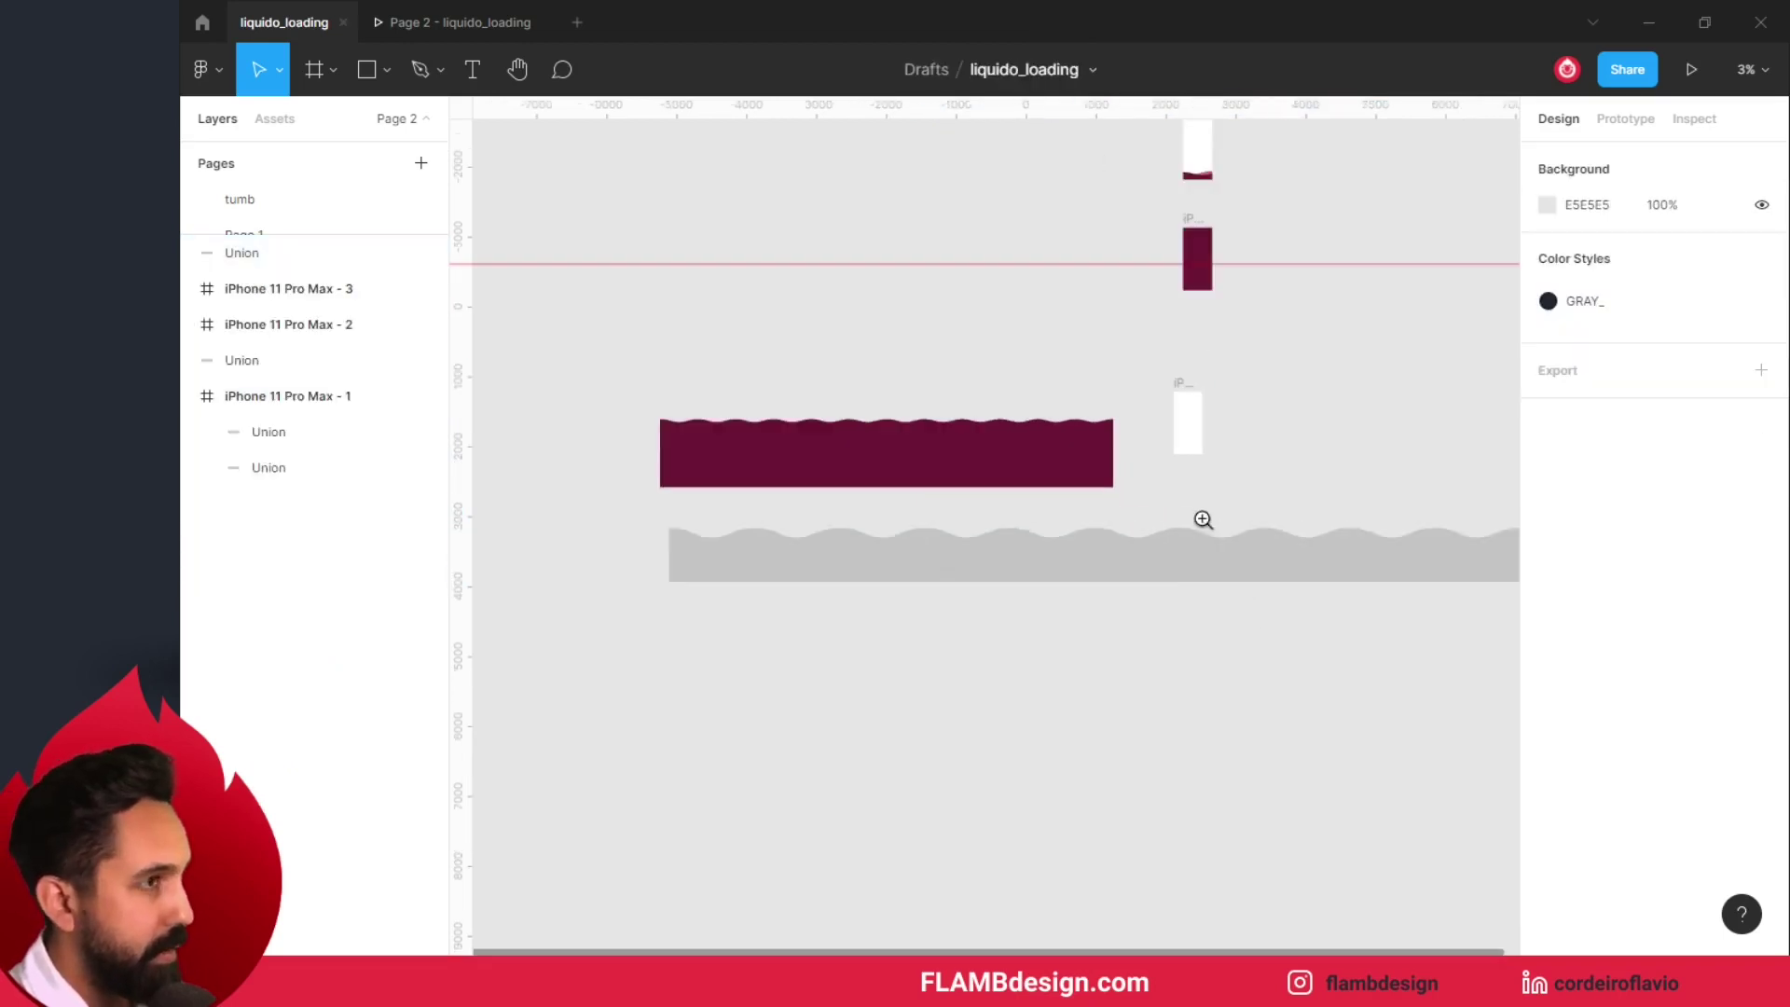
click(1165, 574)
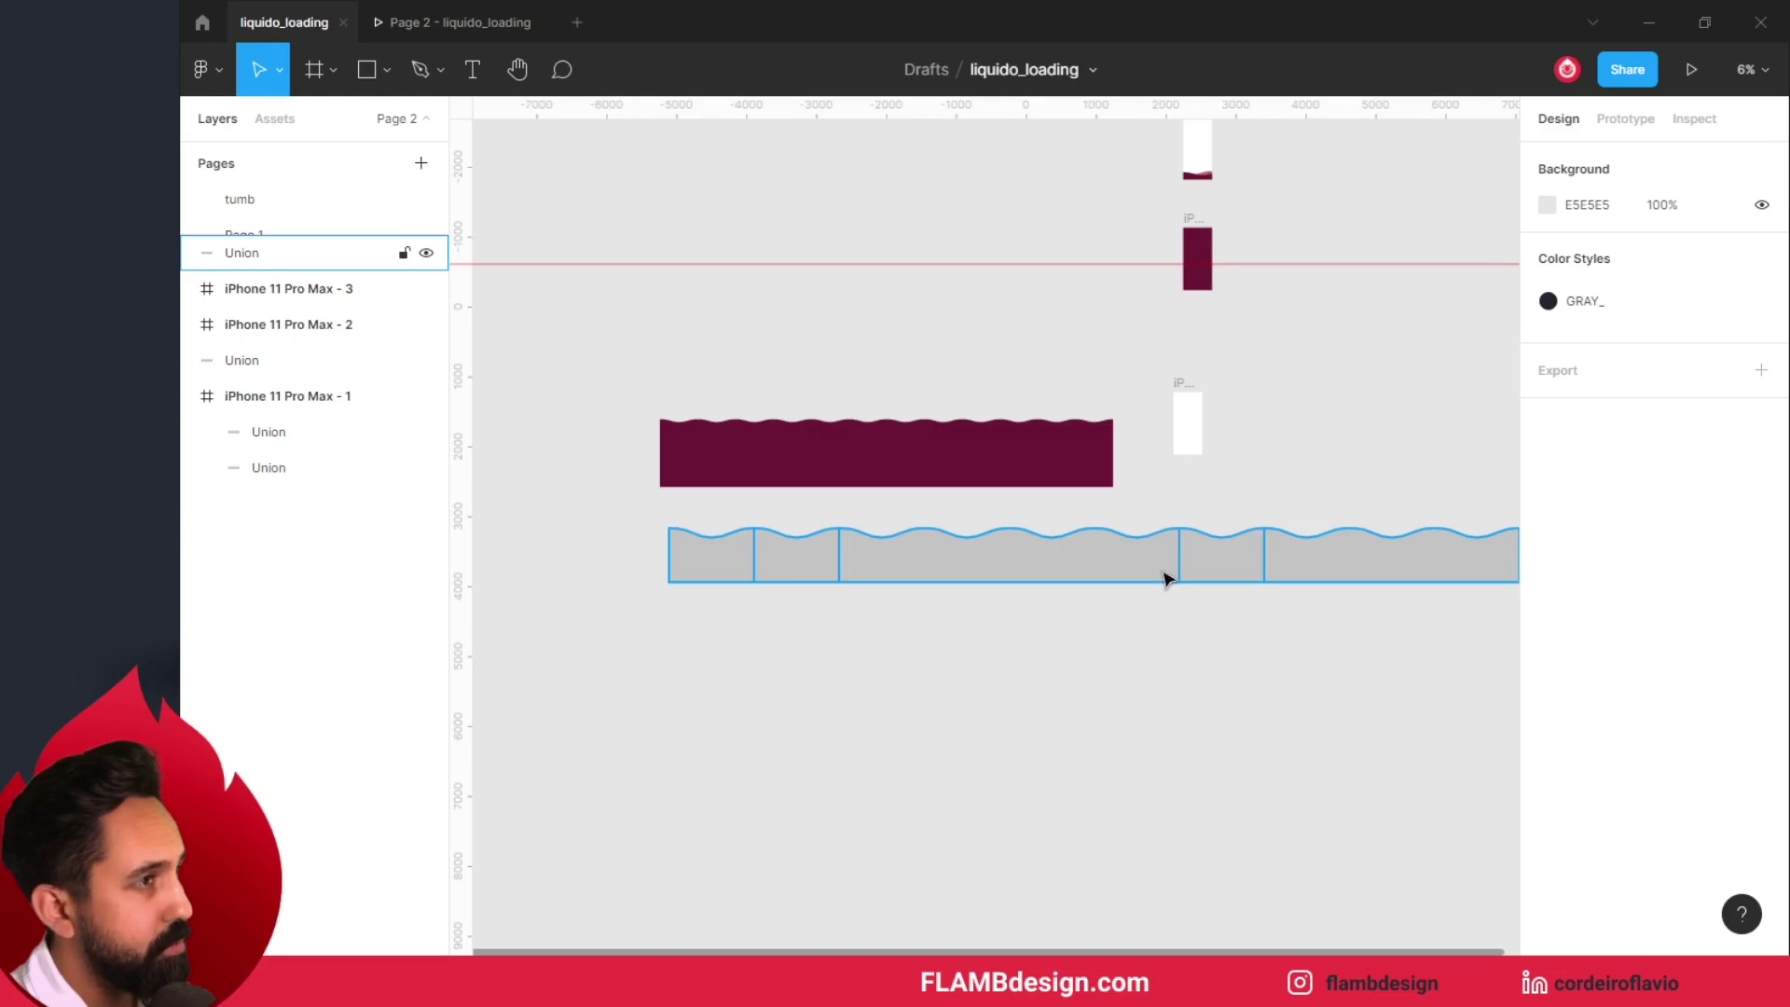
click(1165, 578)
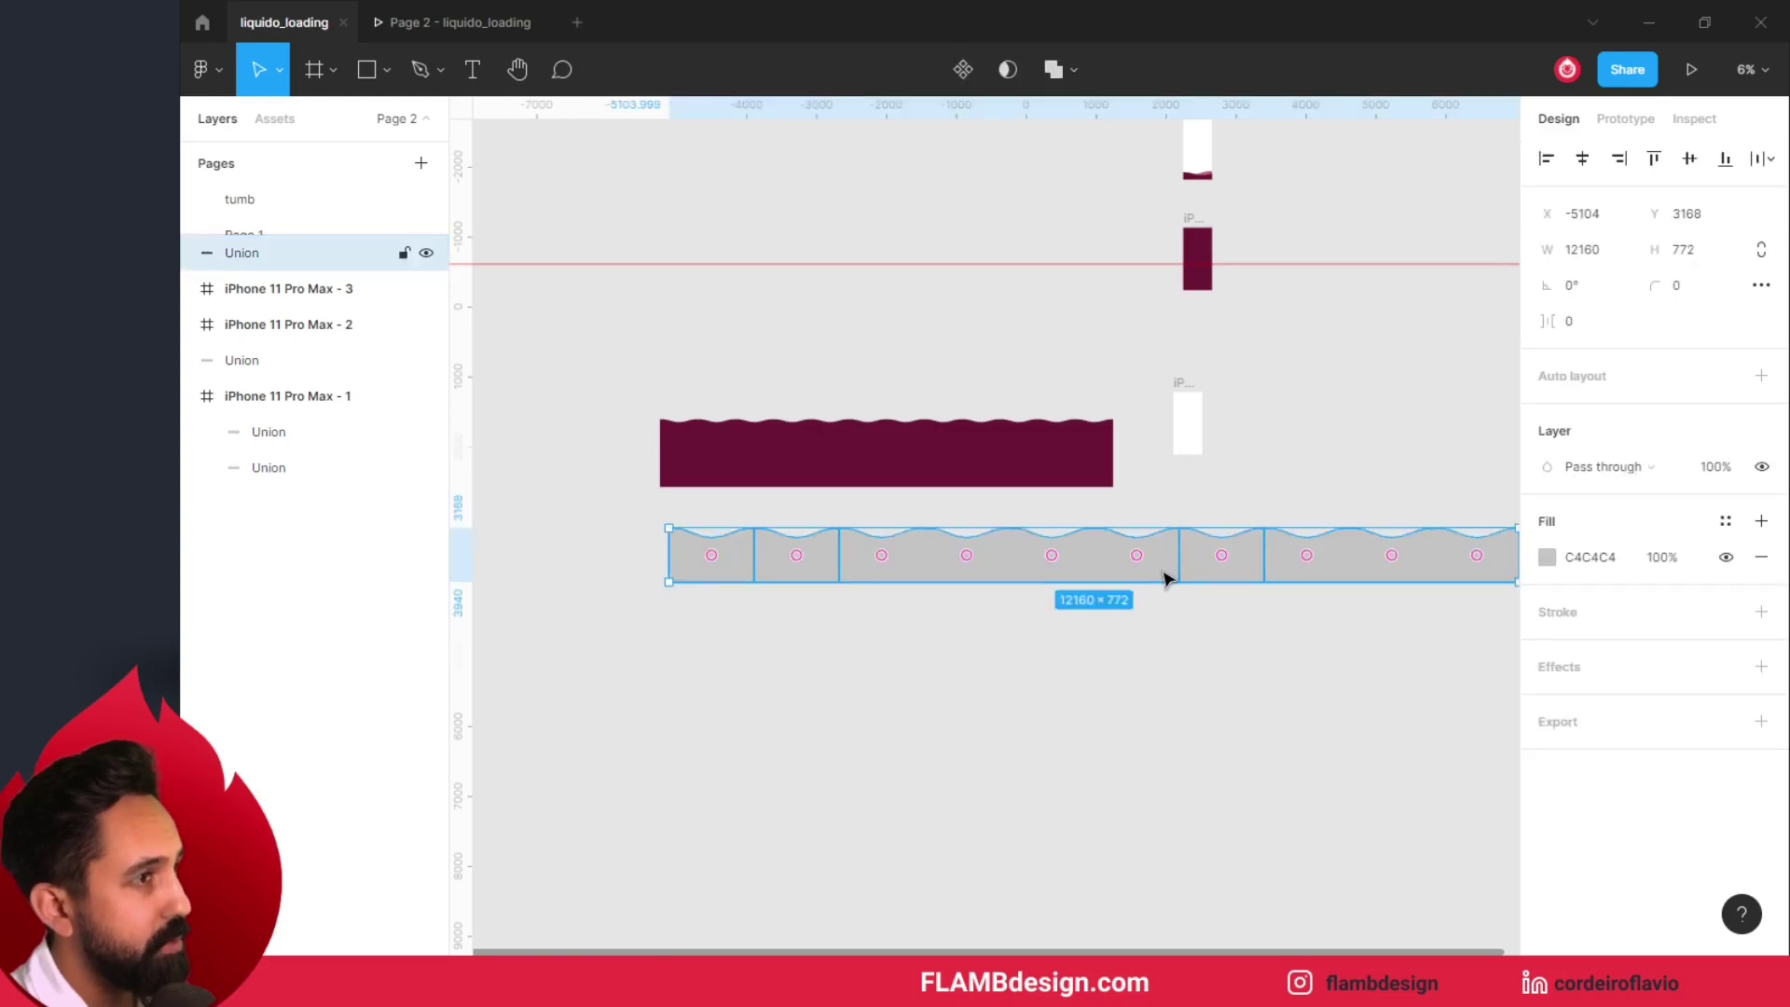
double_click(1063, 571)
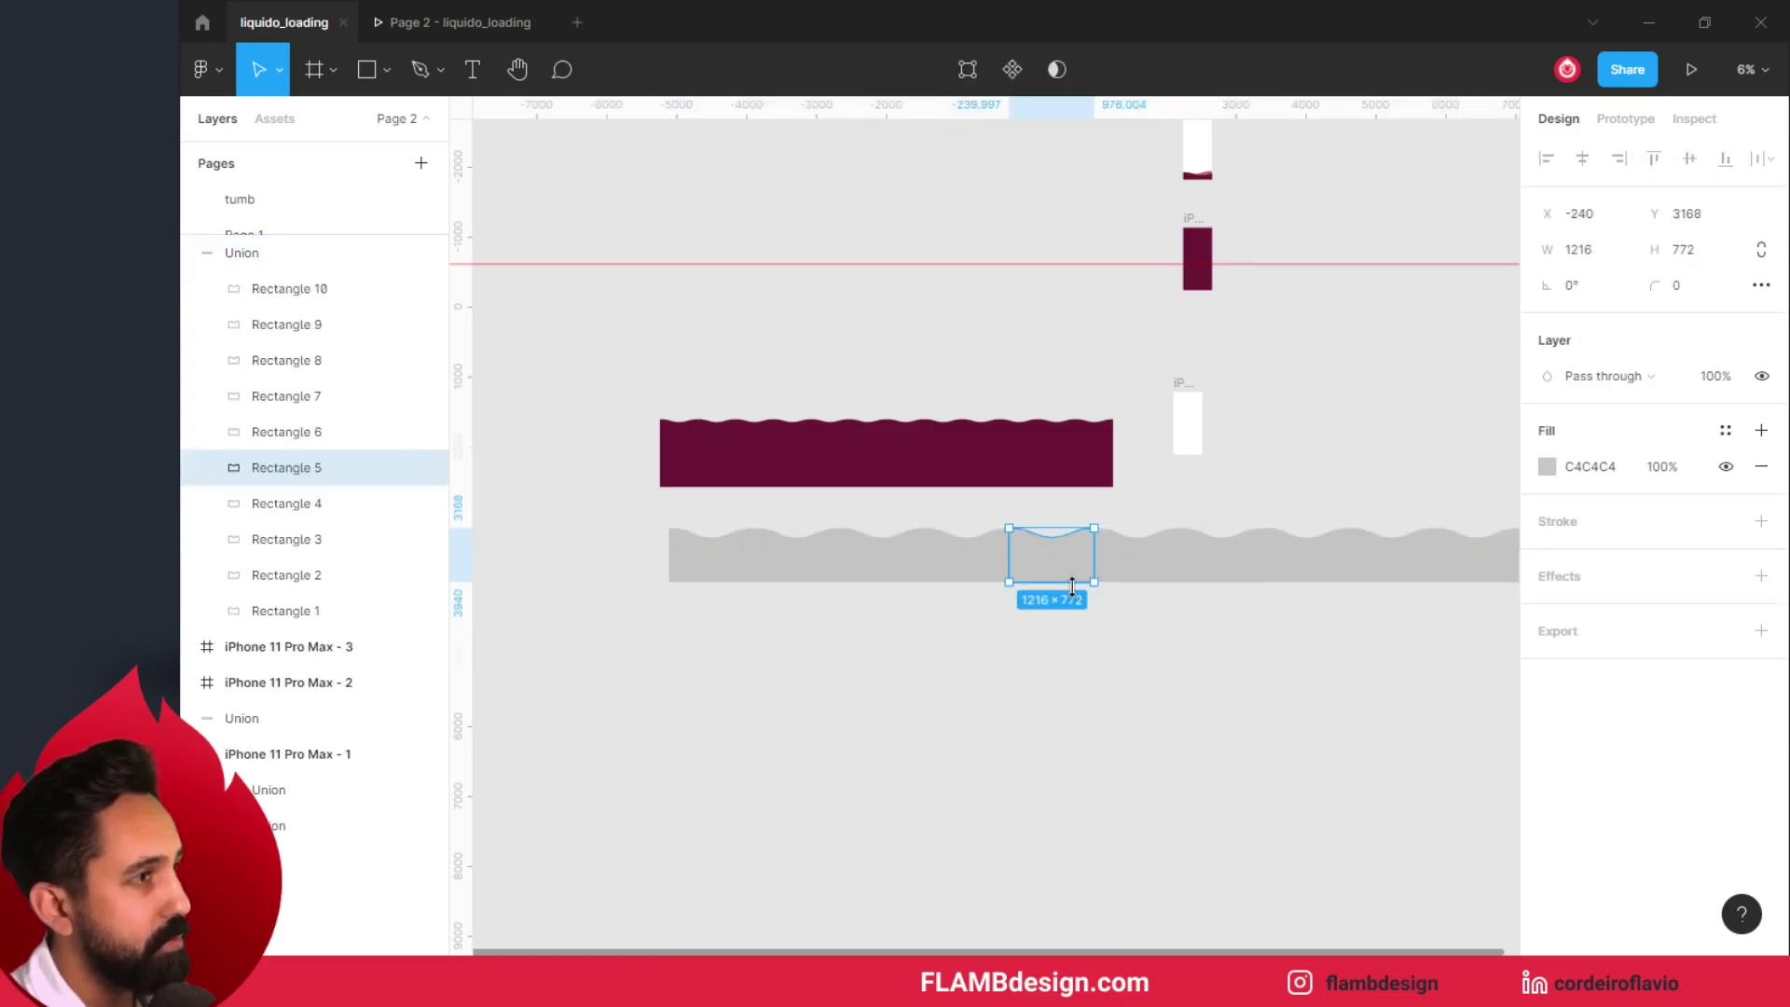
drag(1072, 583, 1072, 652)
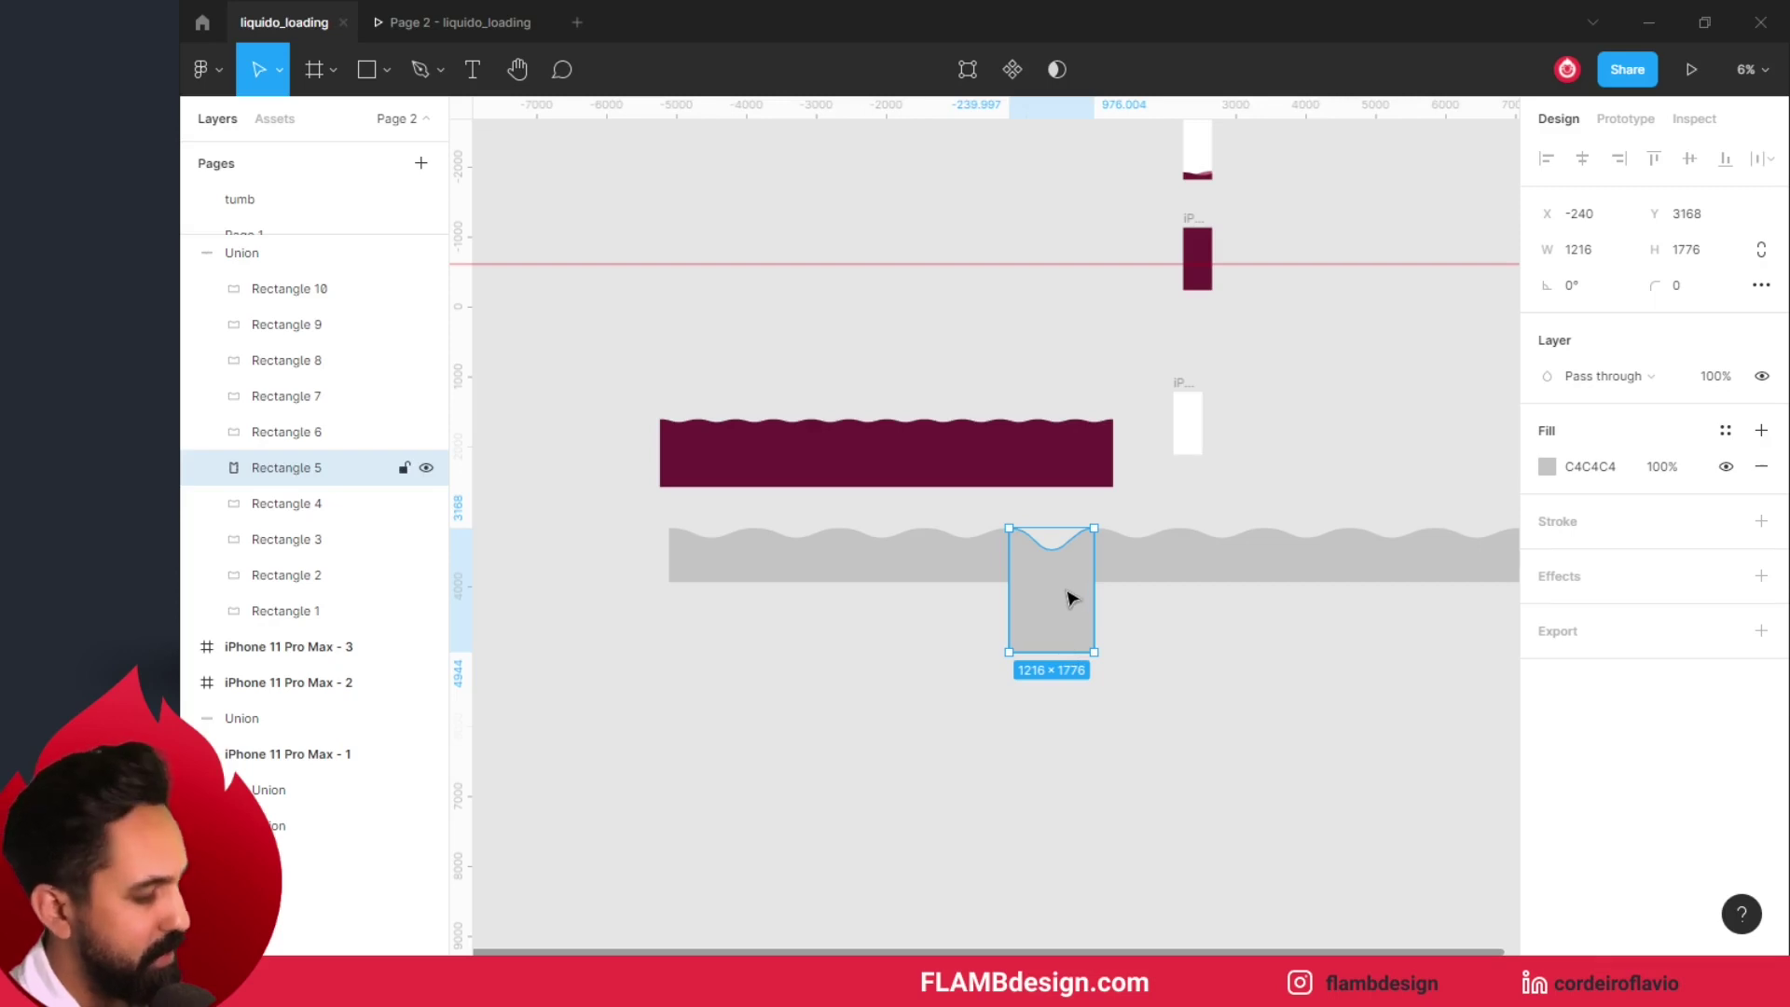
key(ctrl+z)
click(1159, 619)
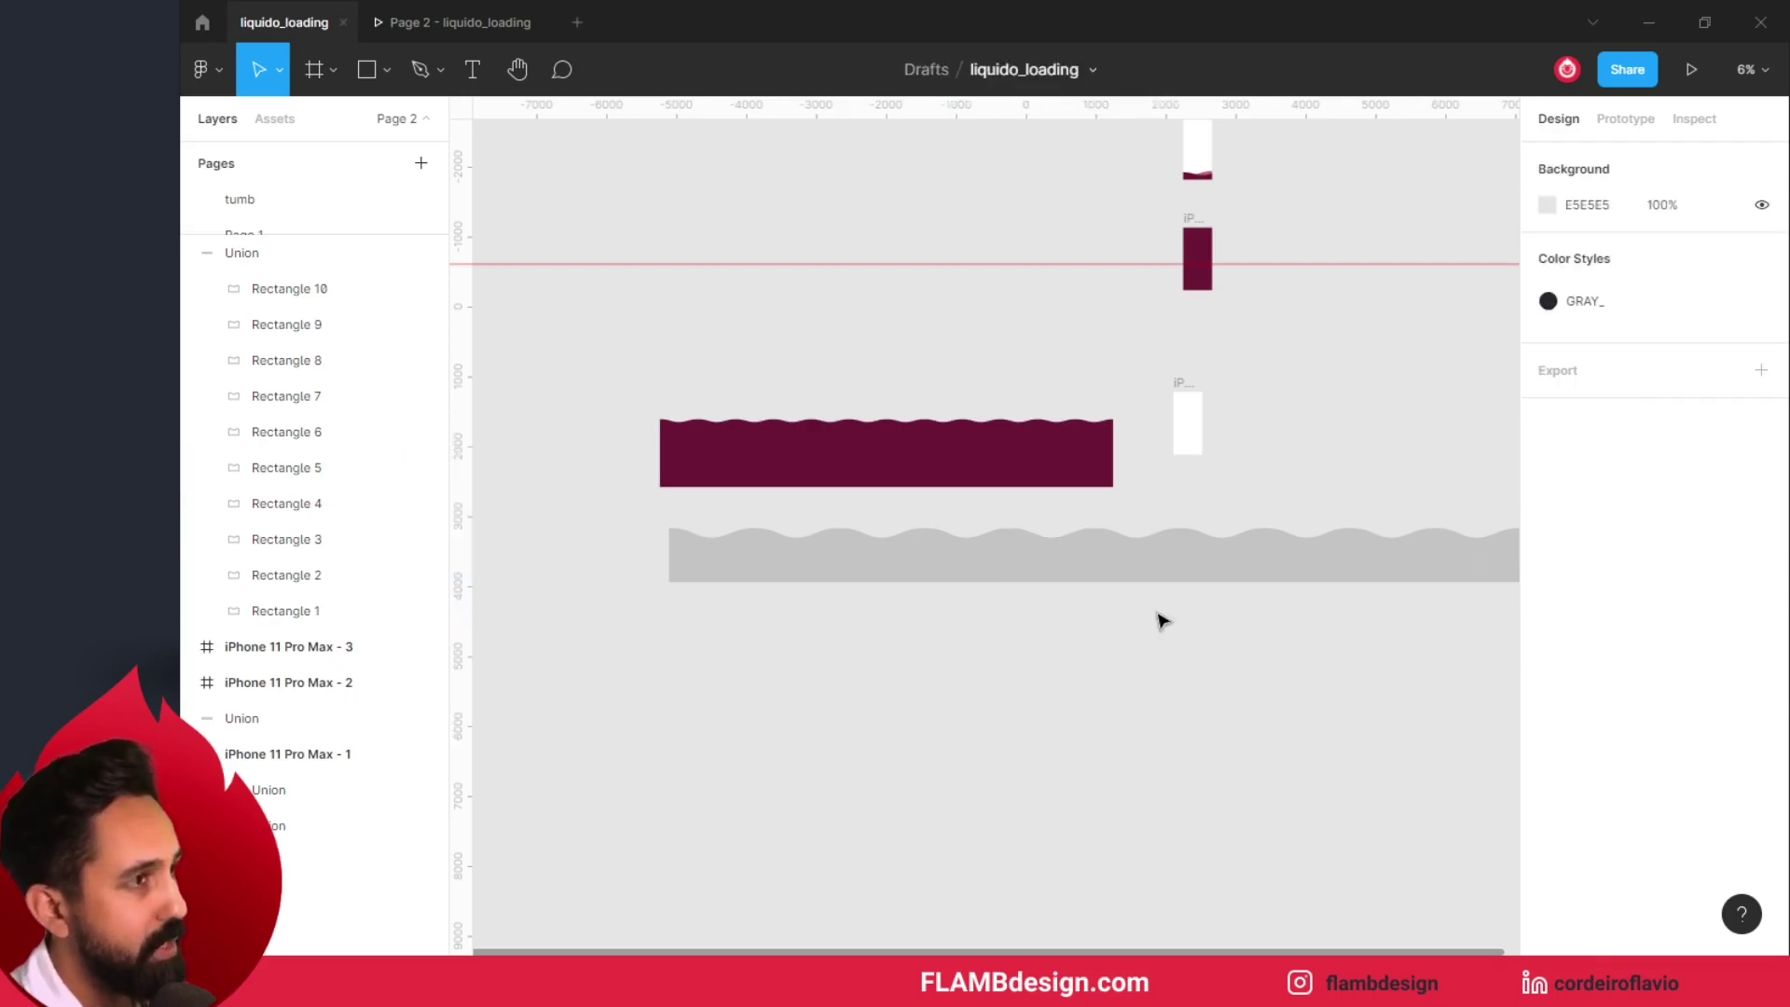
double_click(1209, 568)
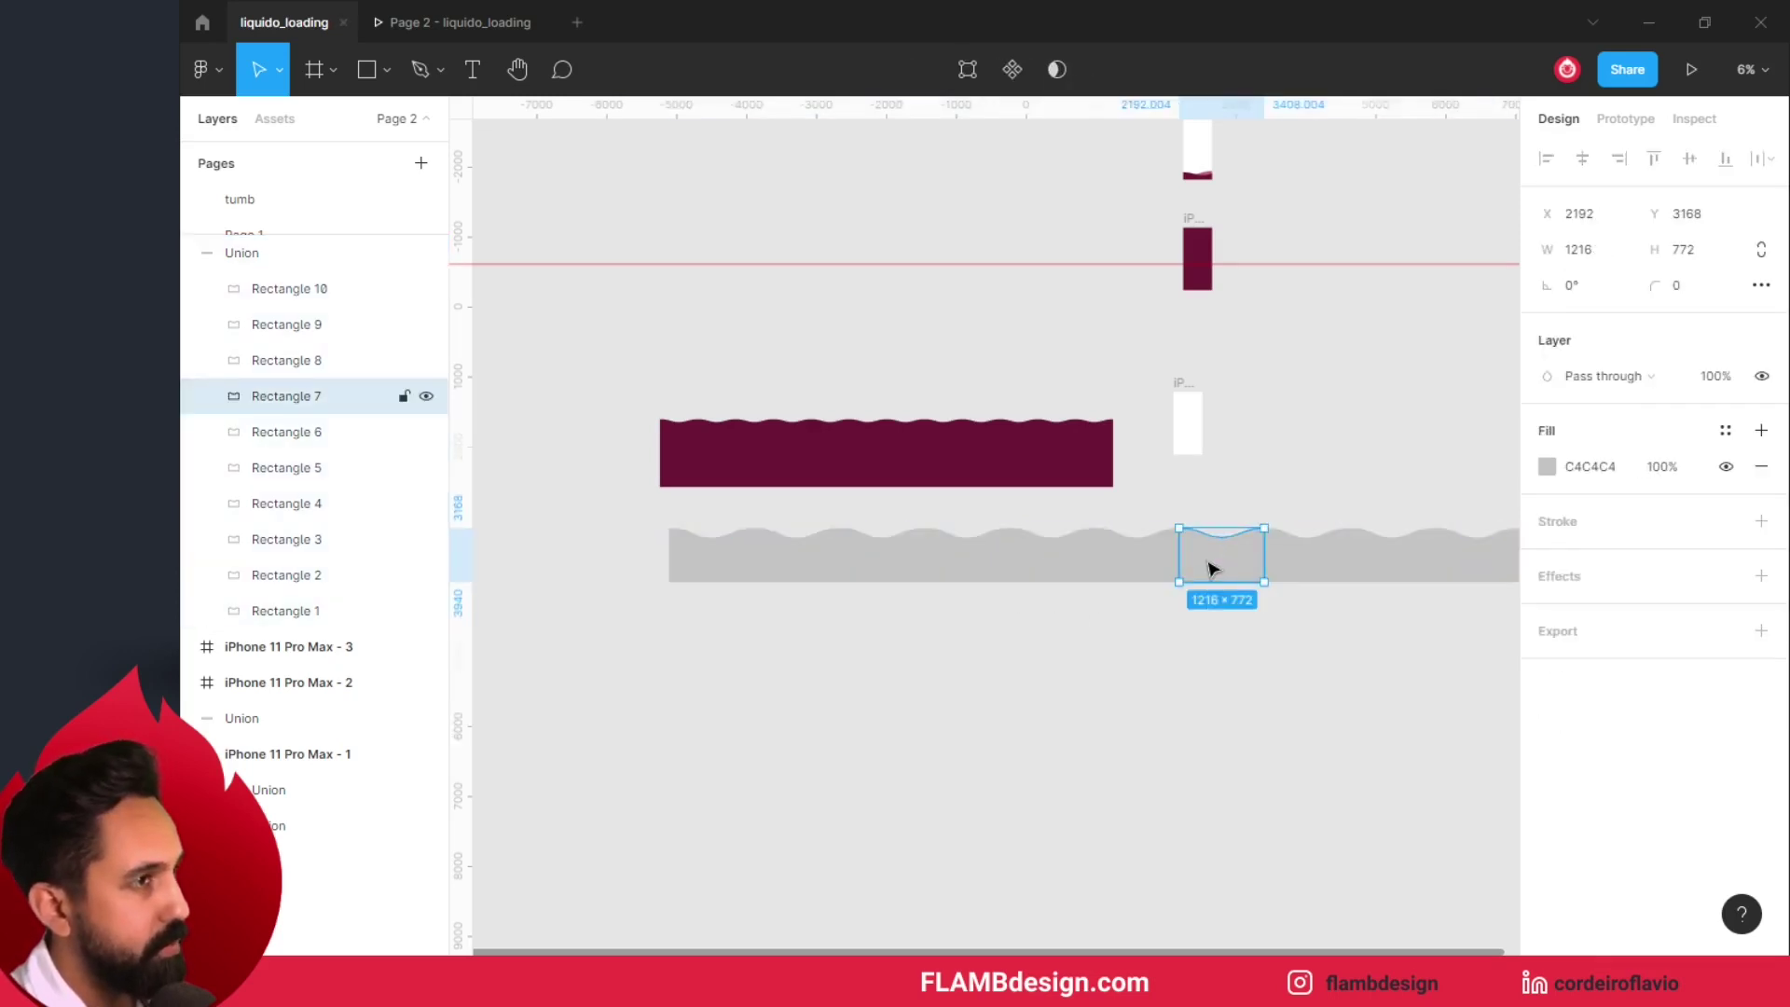
click(1135, 565)
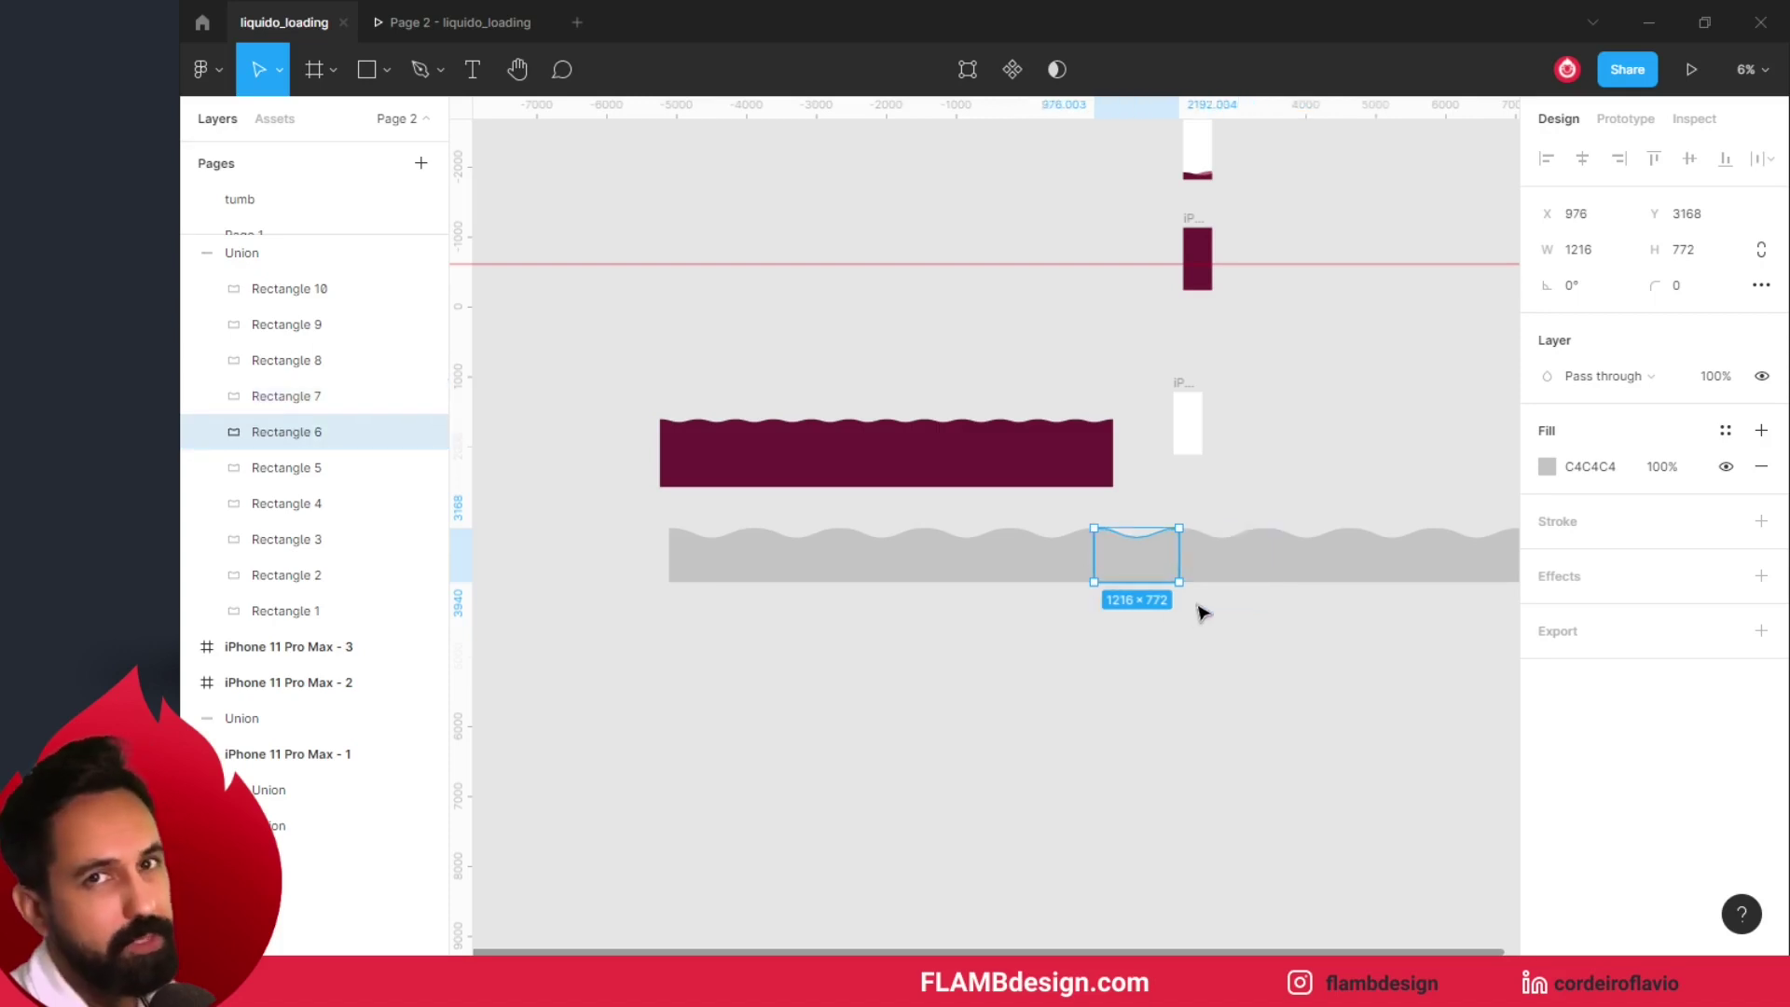
click(1303, 578)
click(1303, 663)
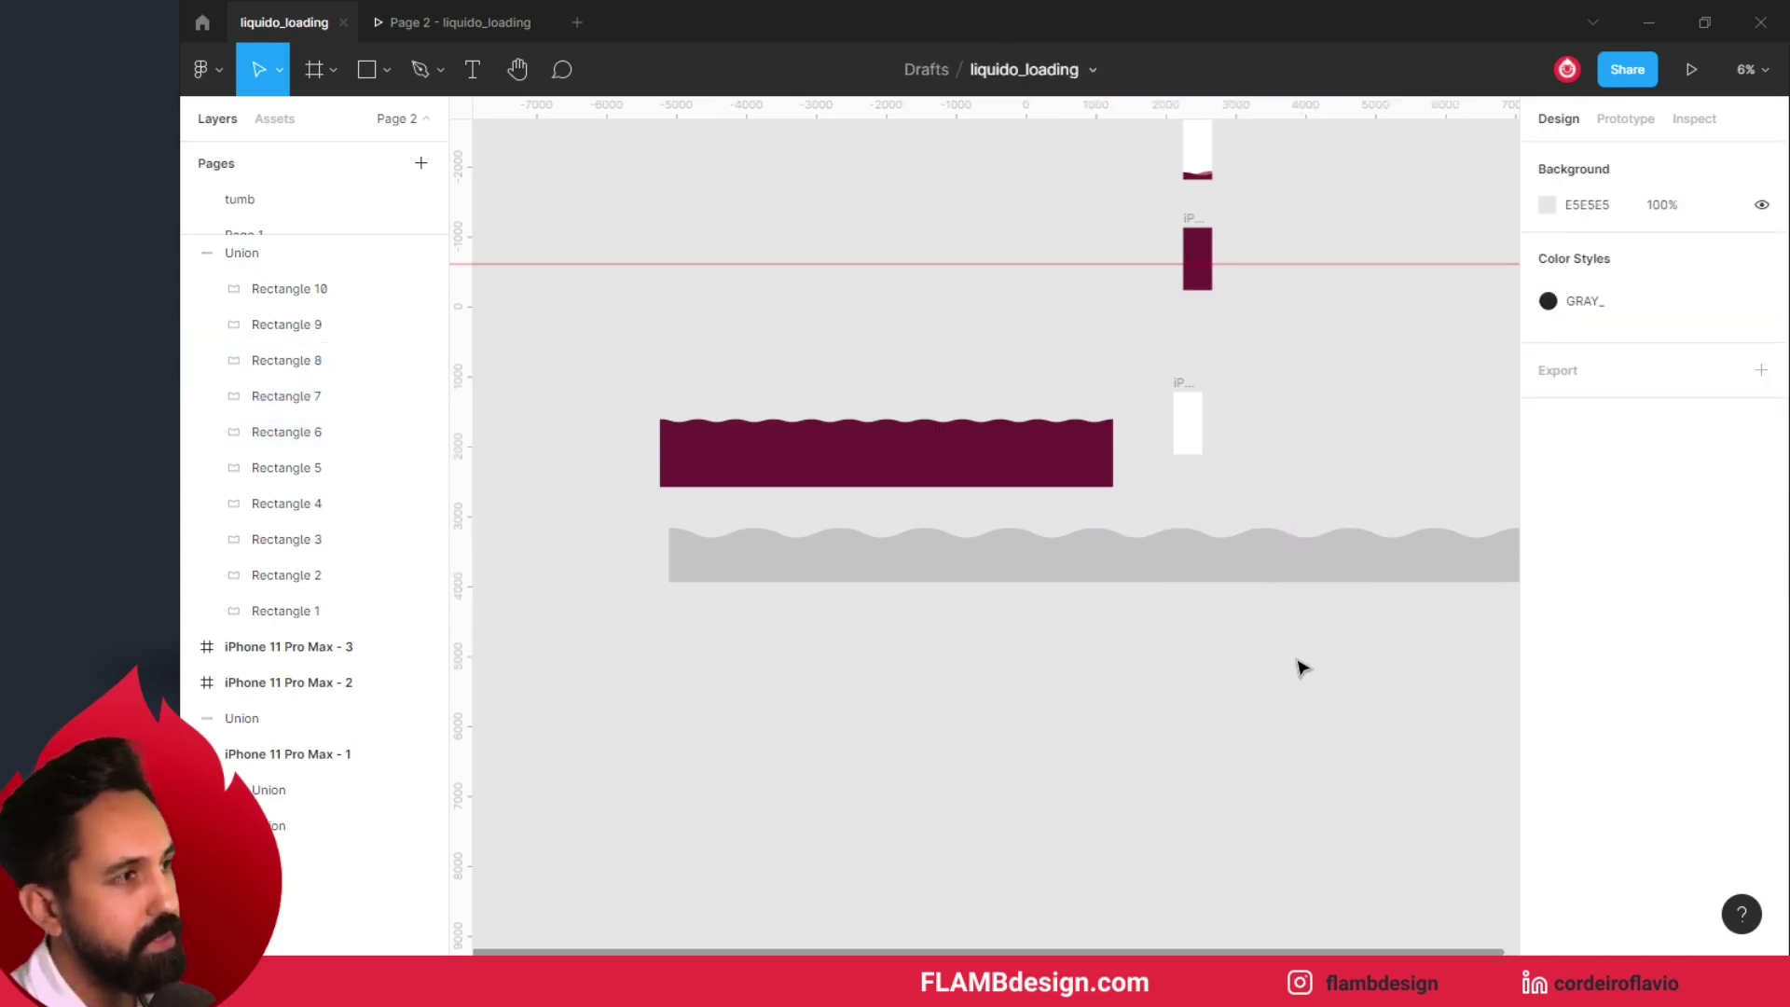
click(1254, 575)
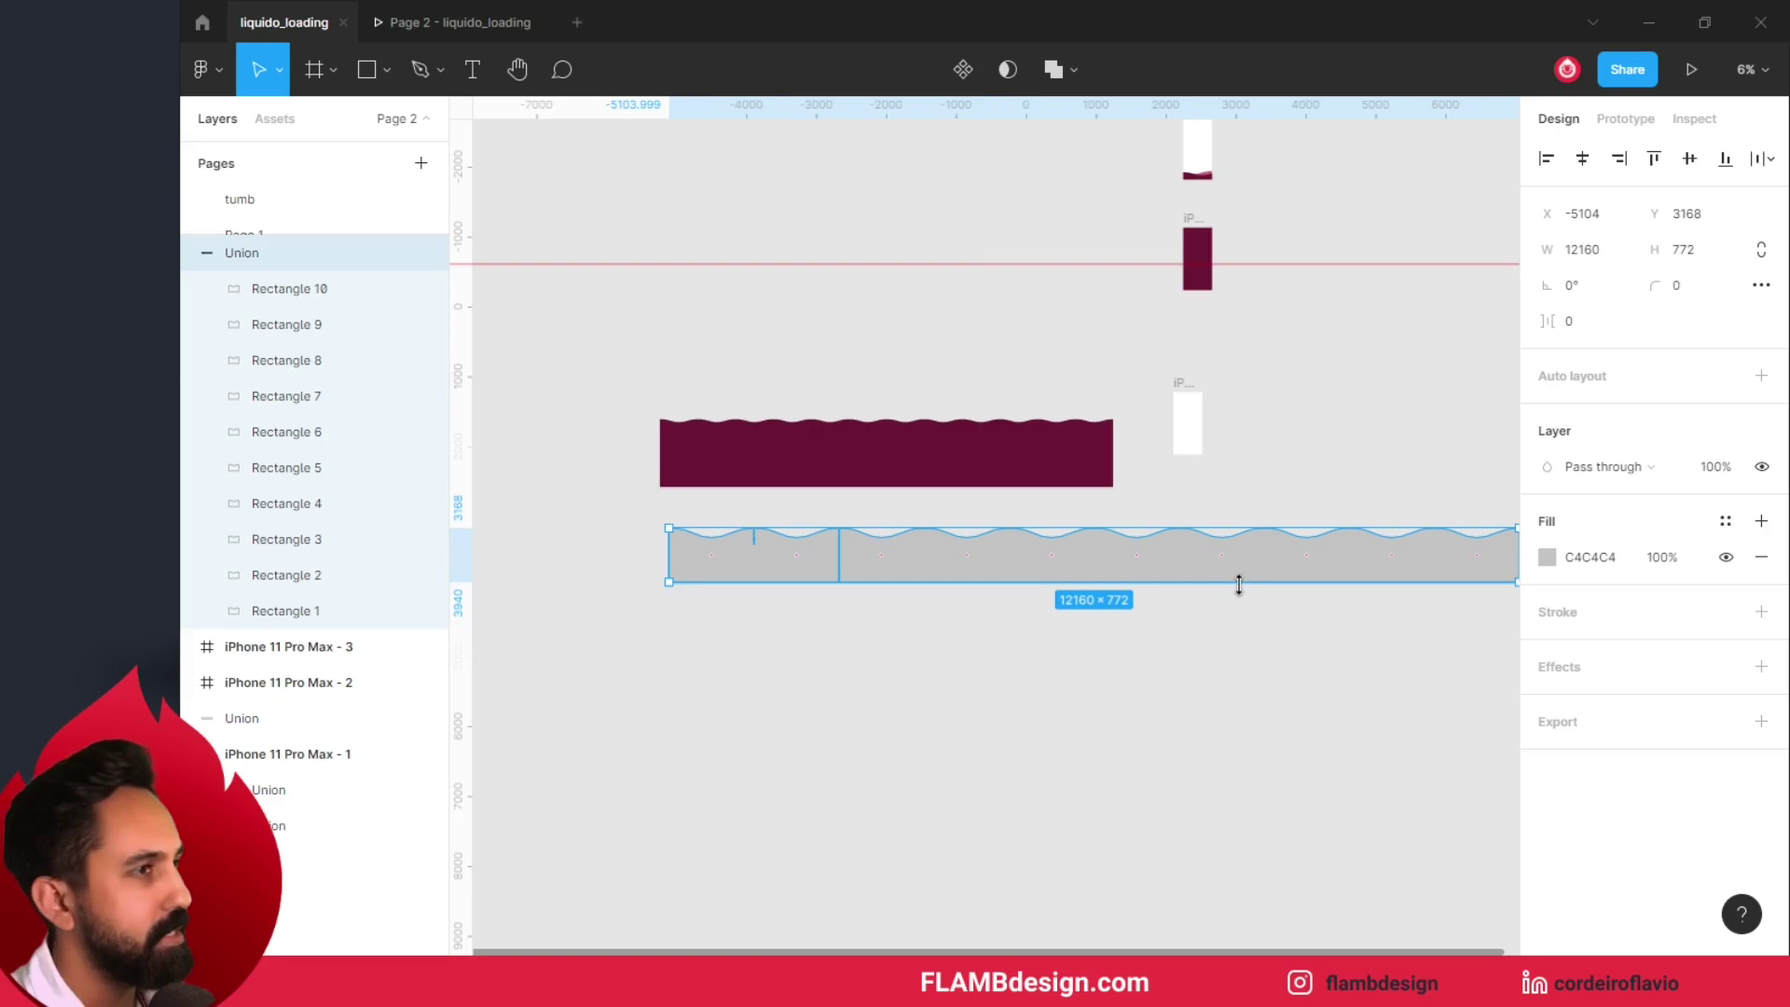
Step: Apply Flatten selection to the grey wave union and reselect the wave
click(1076, 79)
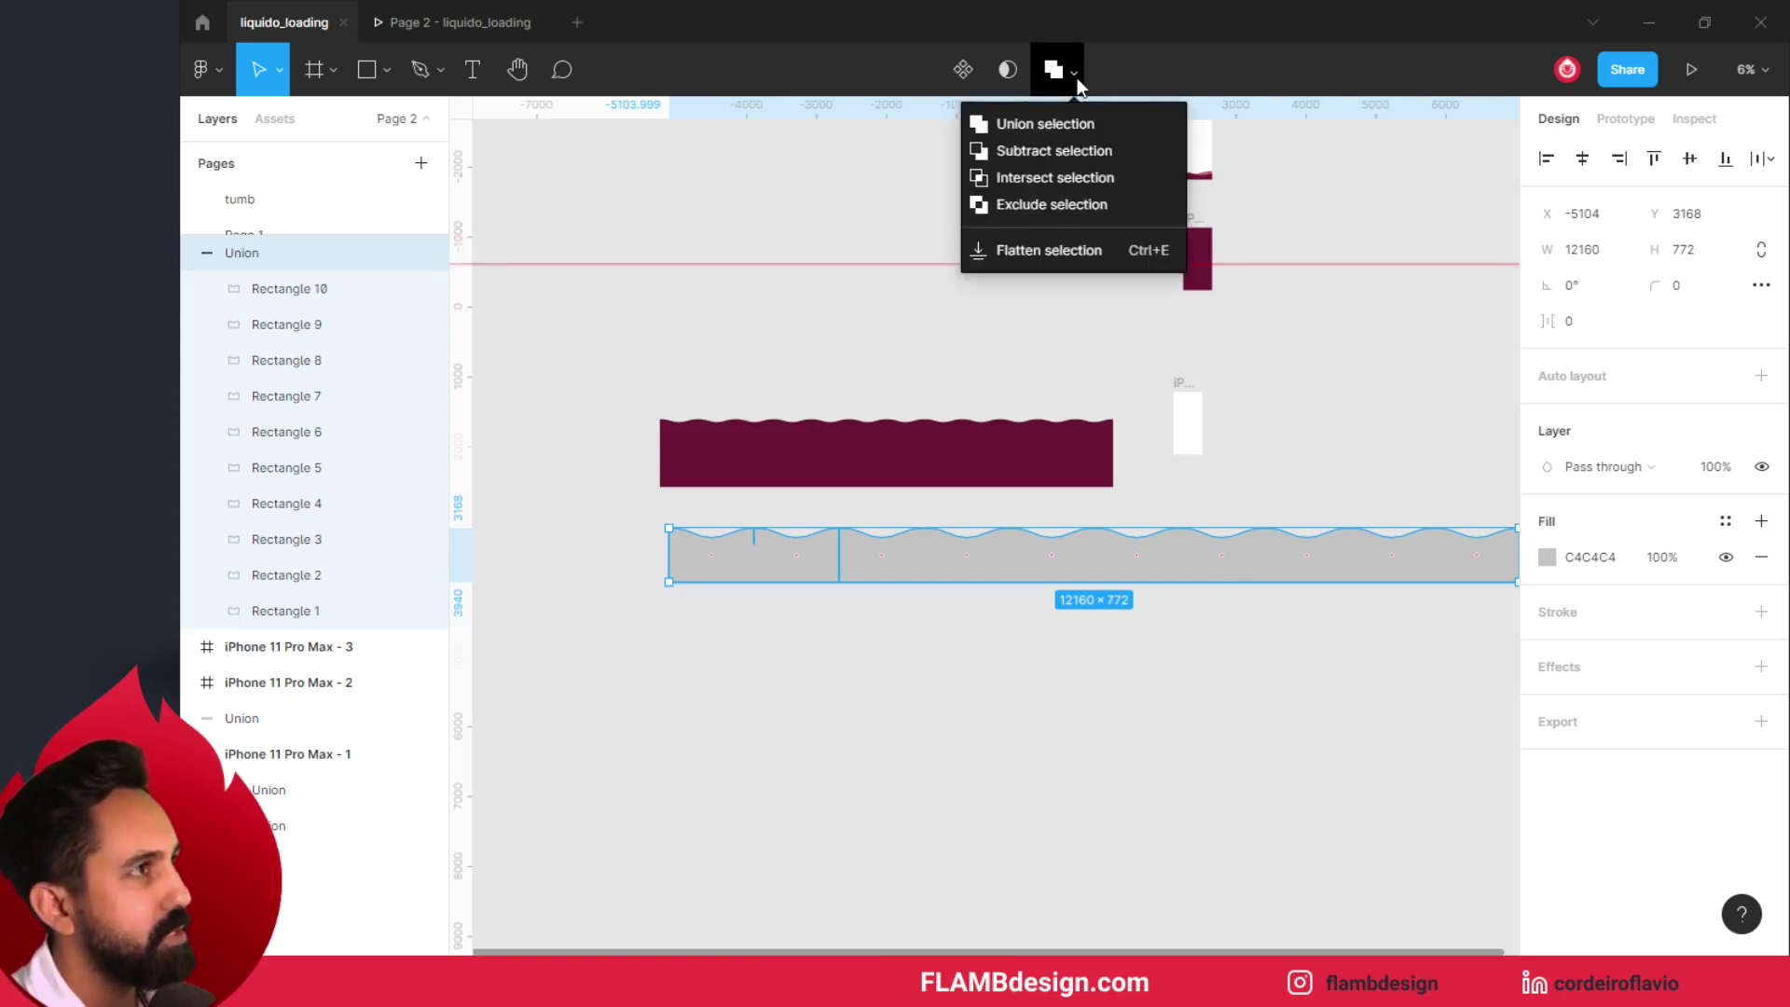
click(1077, 249)
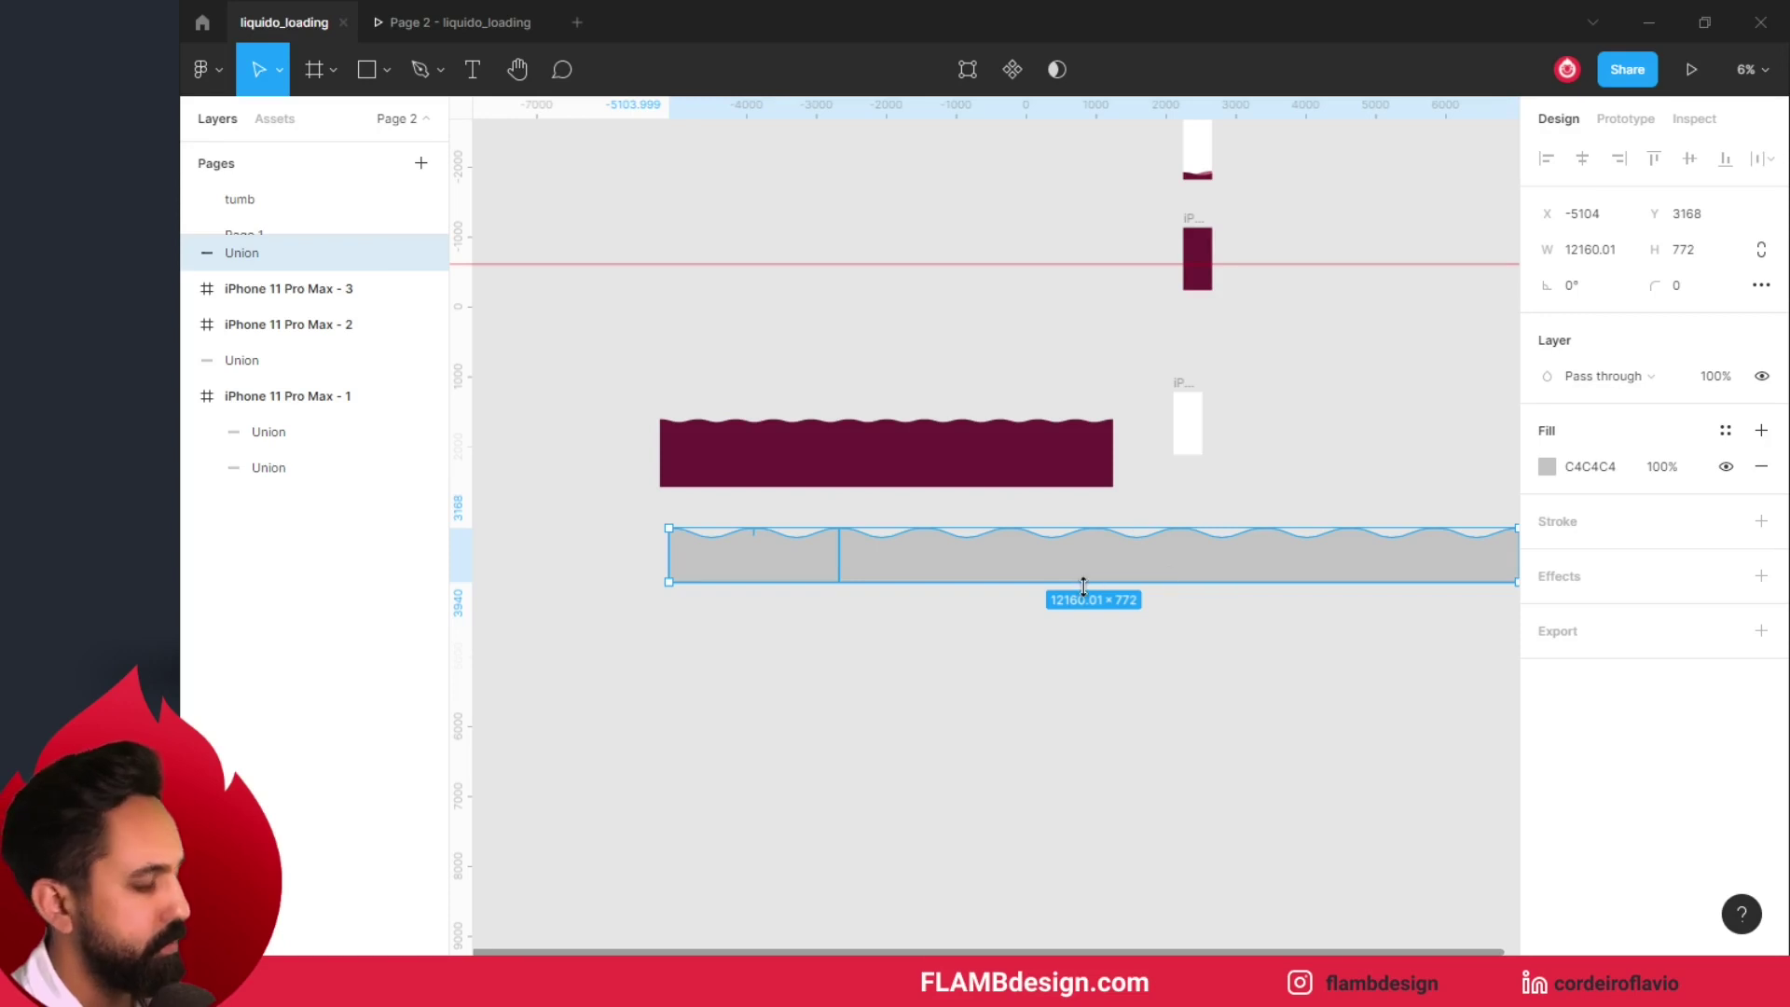
scroll(914, 653, left, 2)
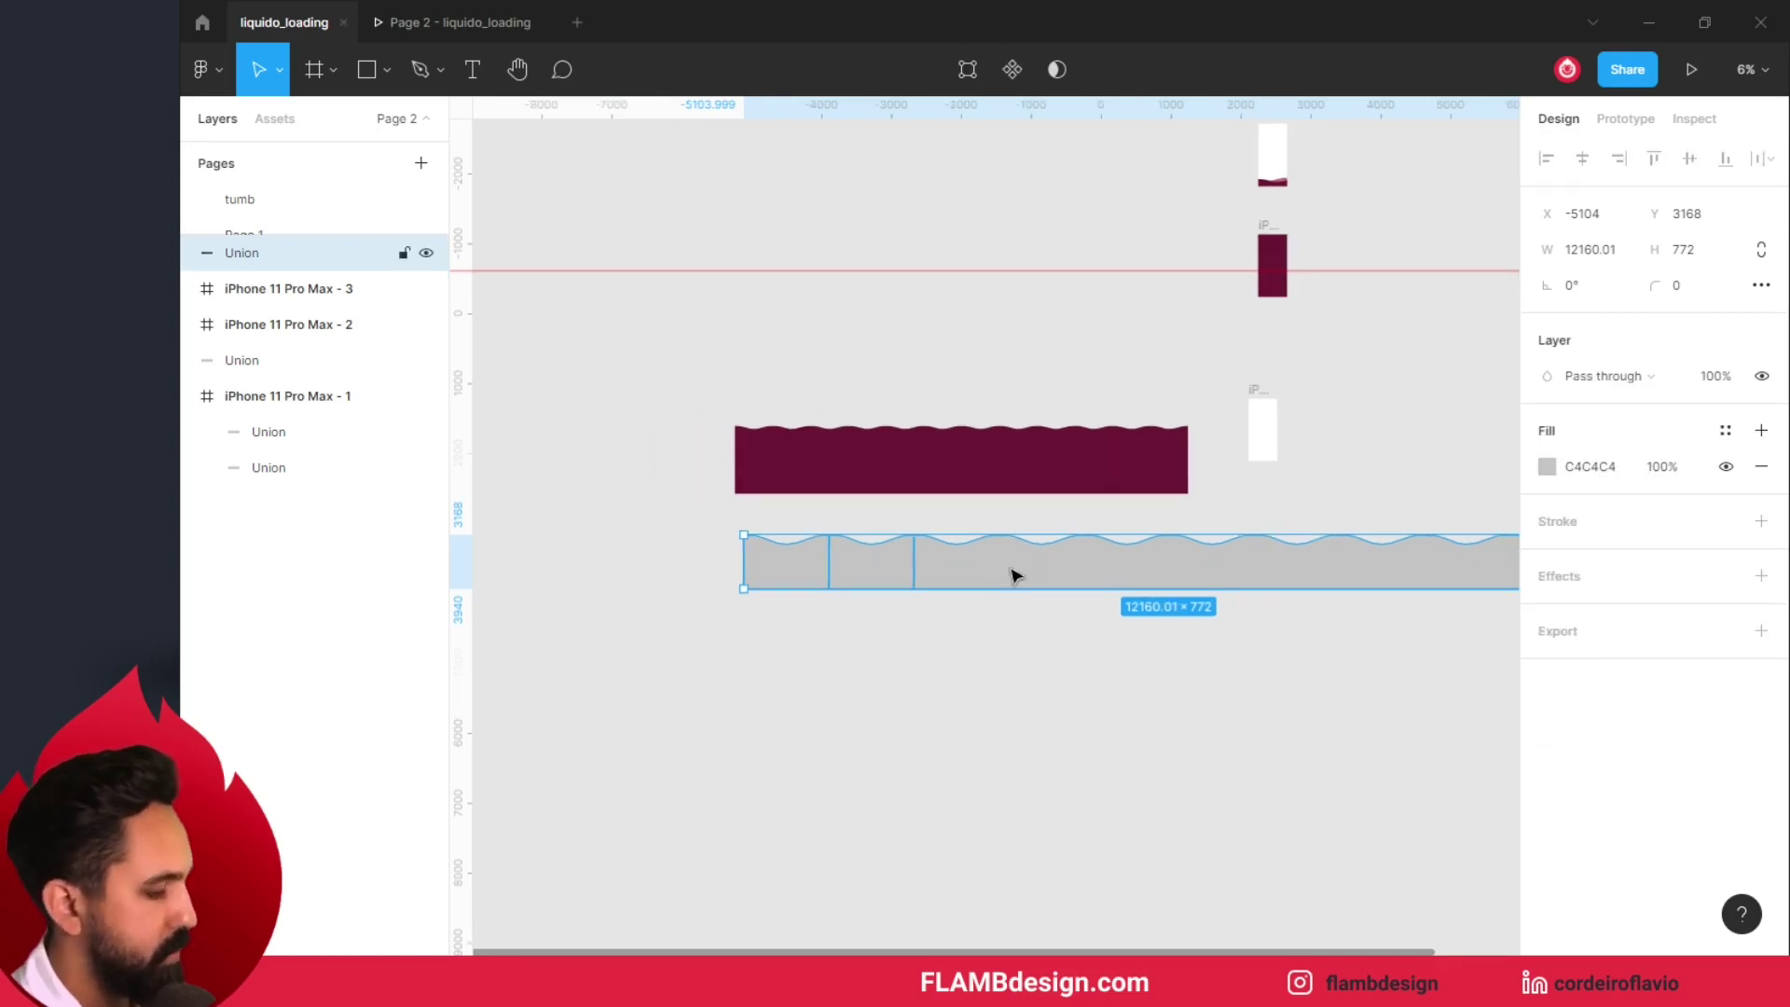
click(911, 663)
click(867, 581)
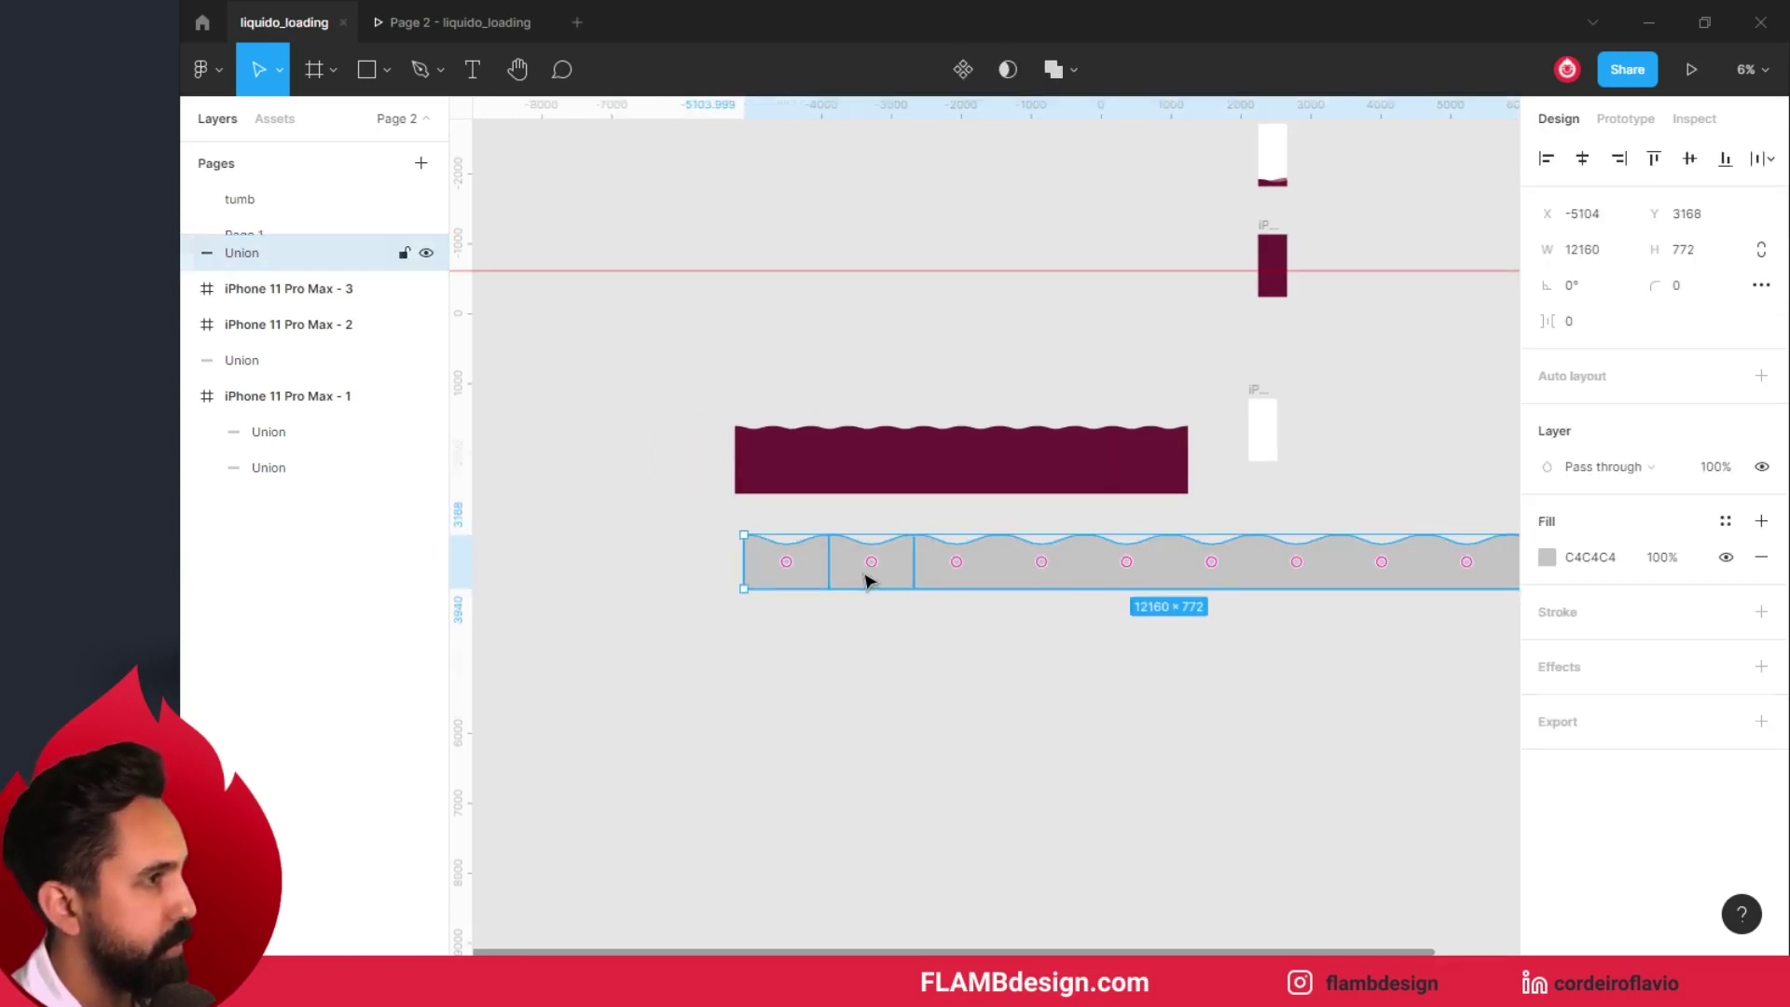
Step: Delete Rectangles 2 and 1 from the union and flatten the rest into one 9728-wide shape
double_click(865, 581)
key(Delete)
click(811, 576)
double_click(811, 576)
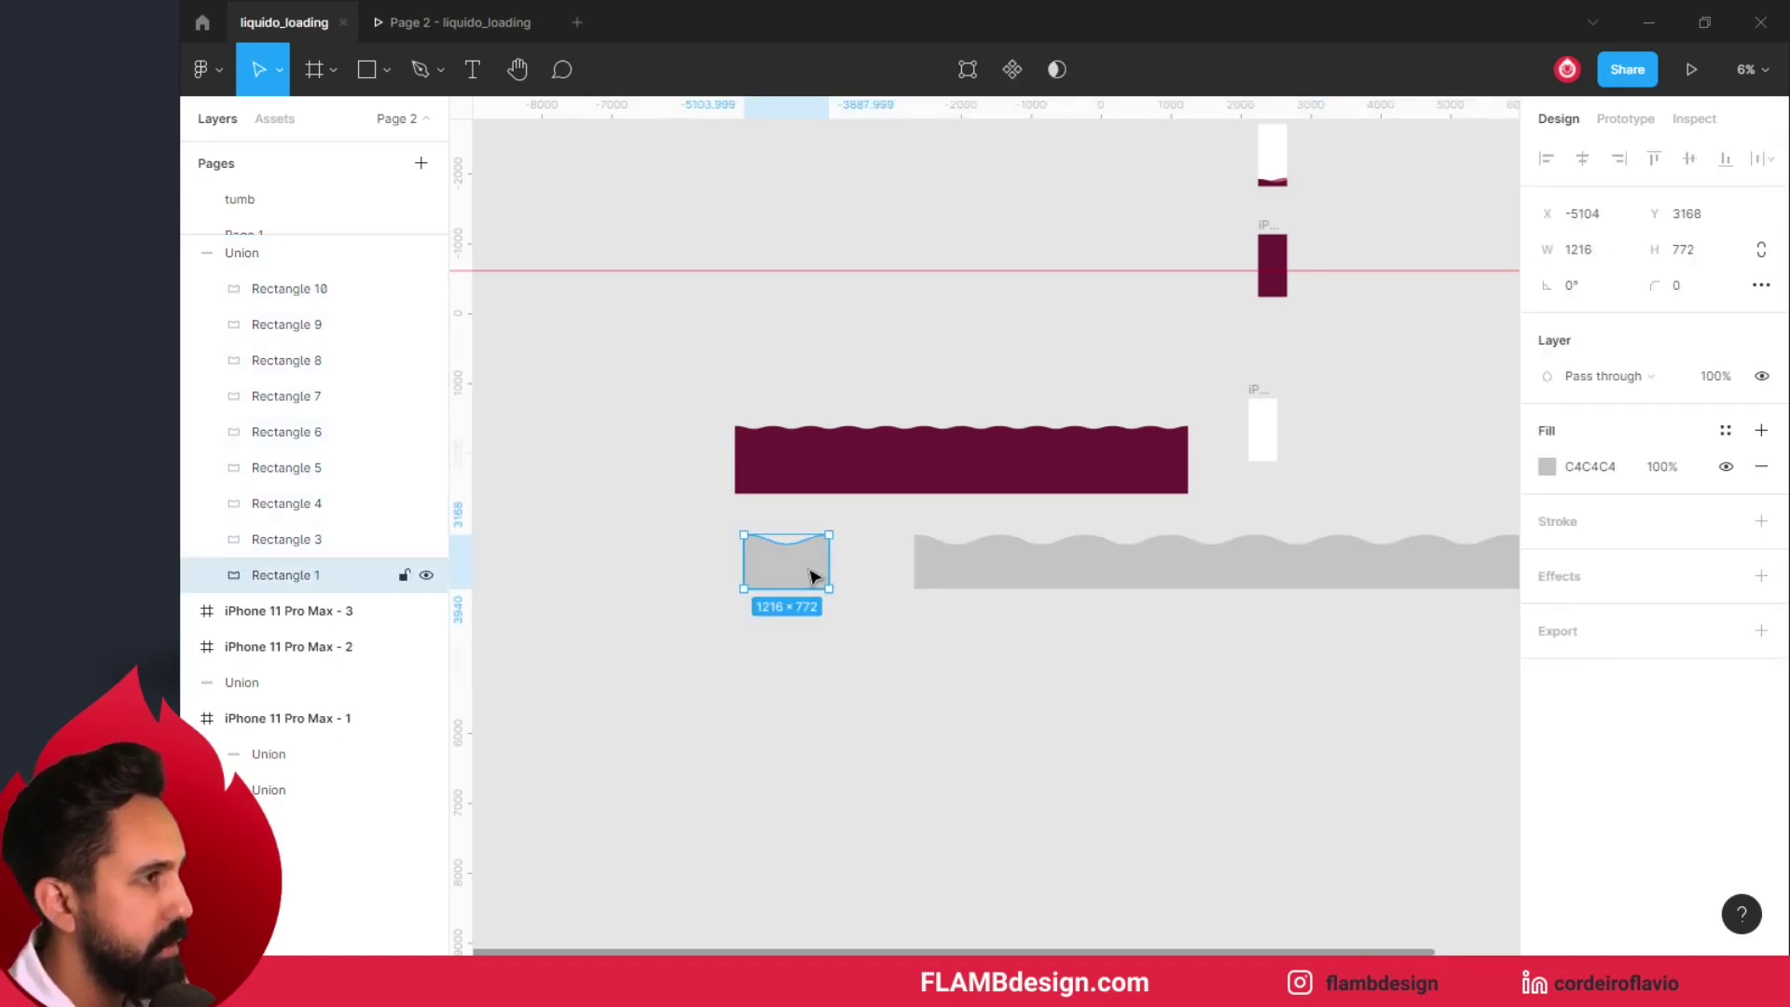
key(Delete)
click(951, 574)
mouse_move(1199, 627)
mouse_down()
mouse_move(903, 659)
mouse_move(933, 665)
mouse_up()
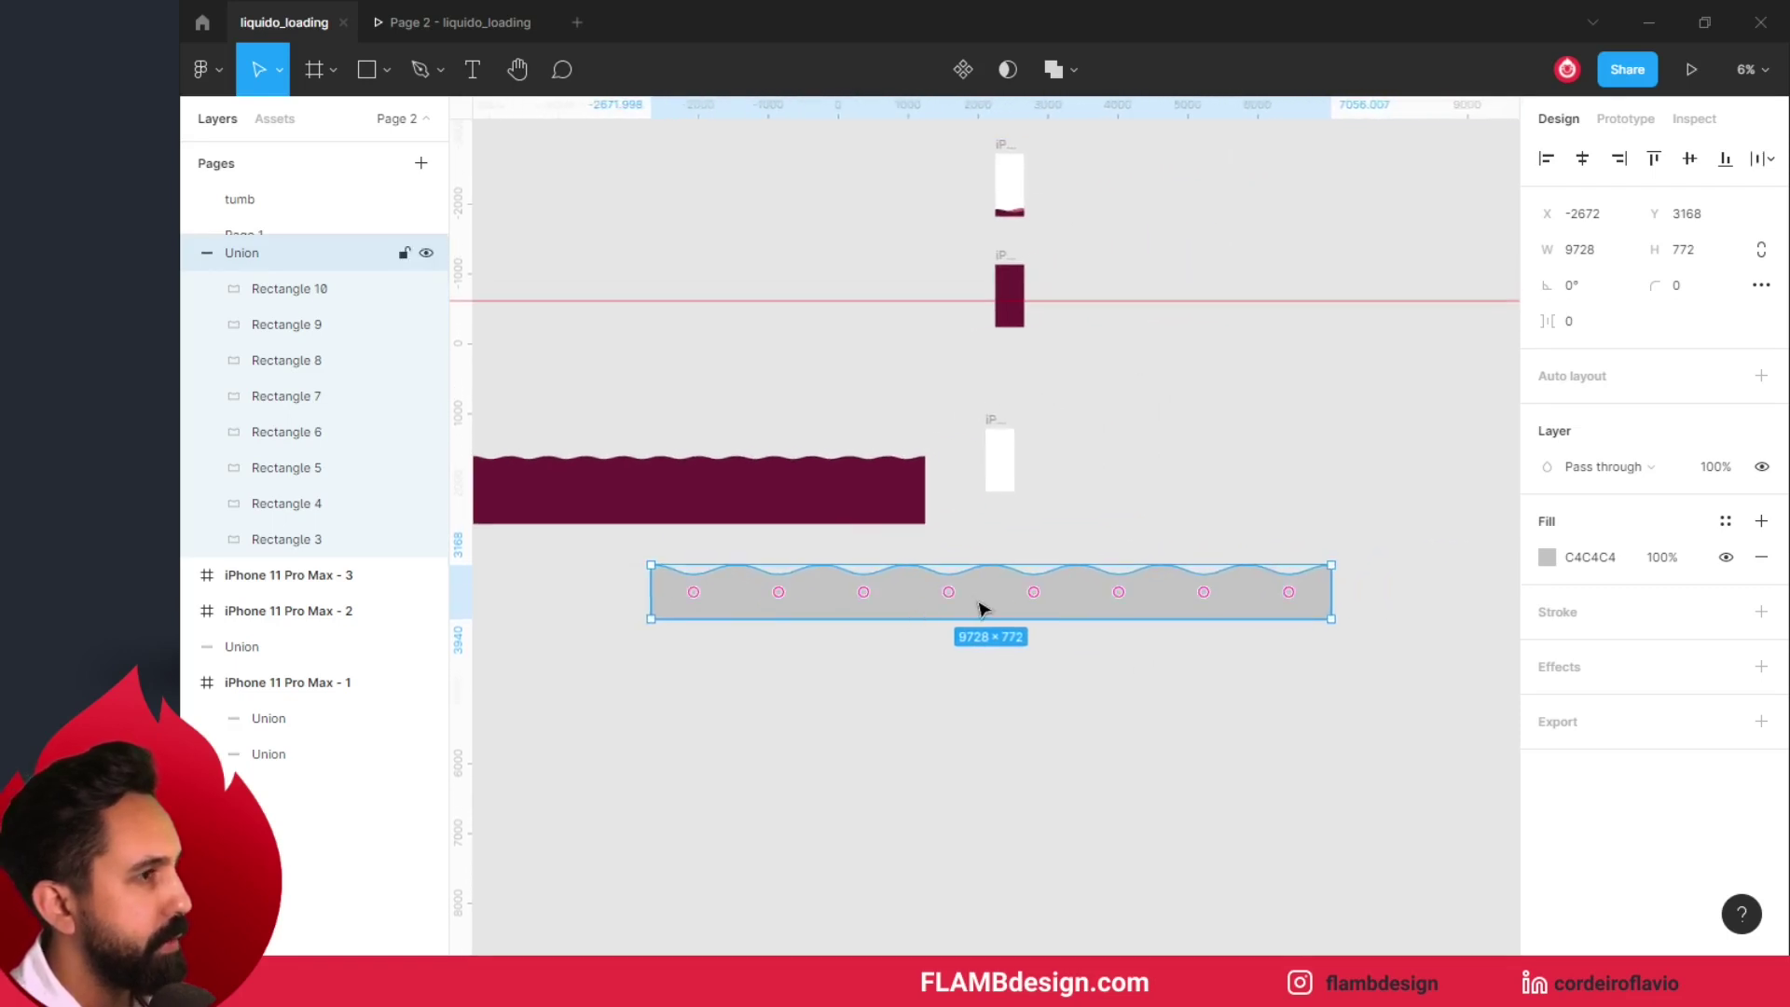
click(1074, 75)
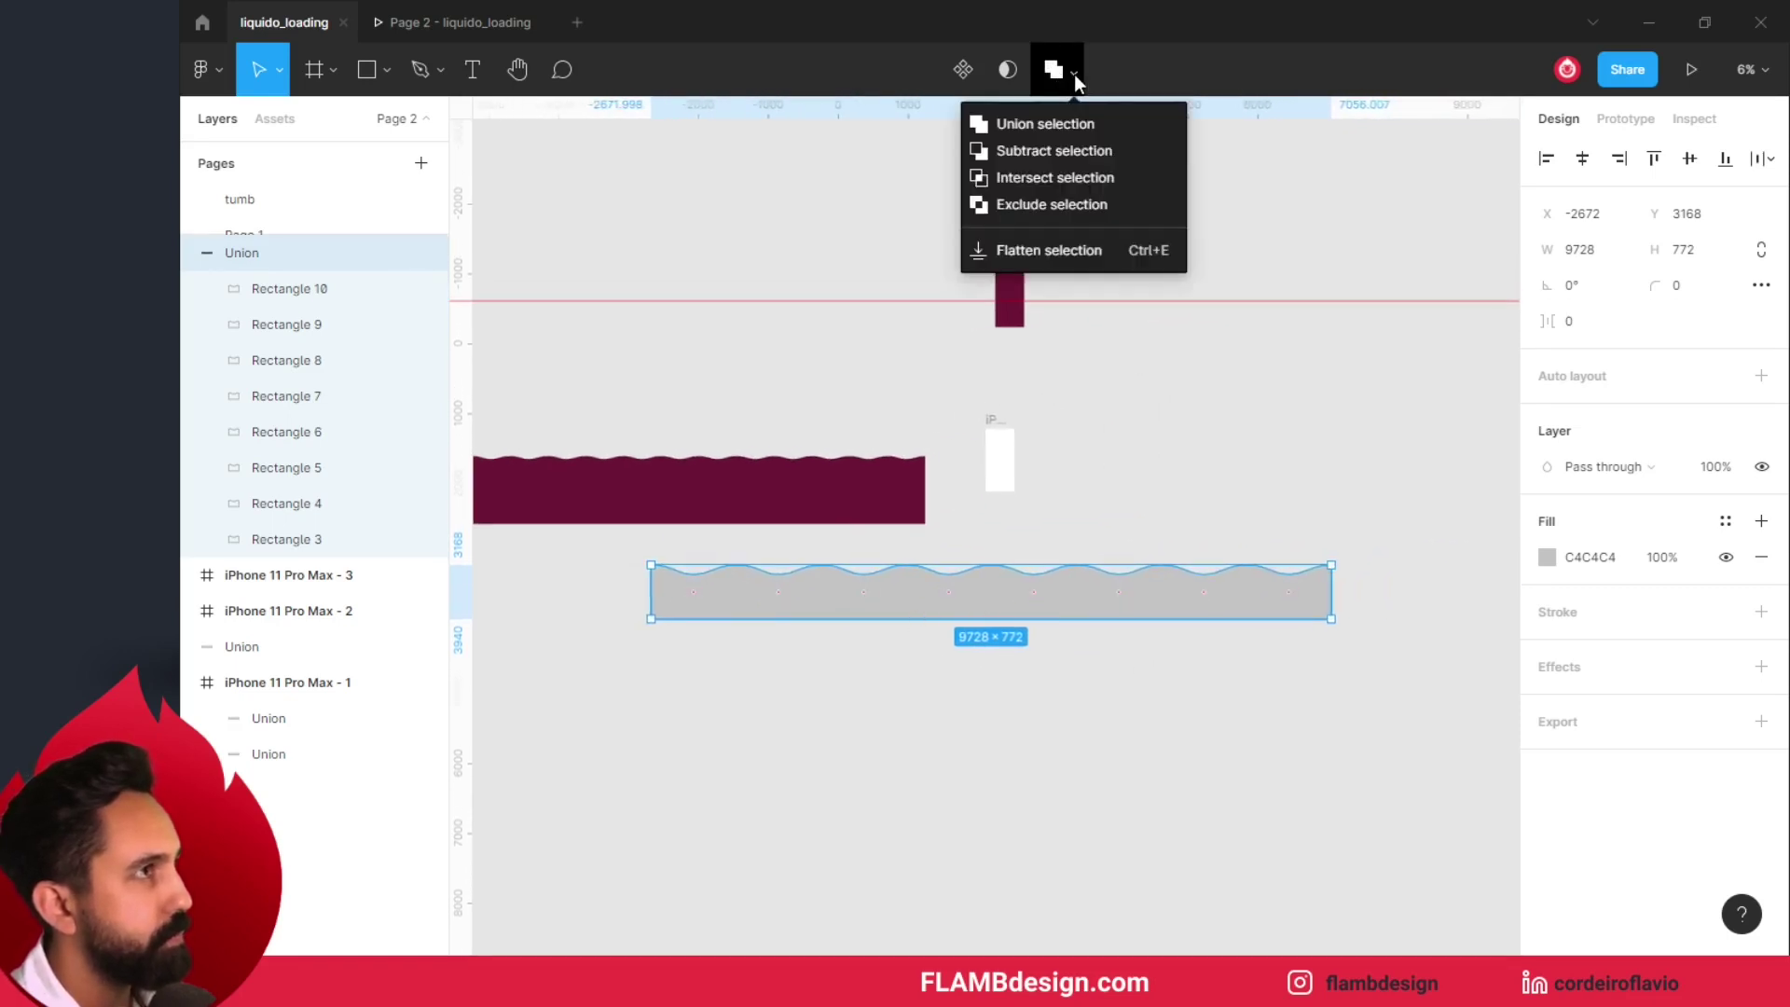
click(1067, 254)
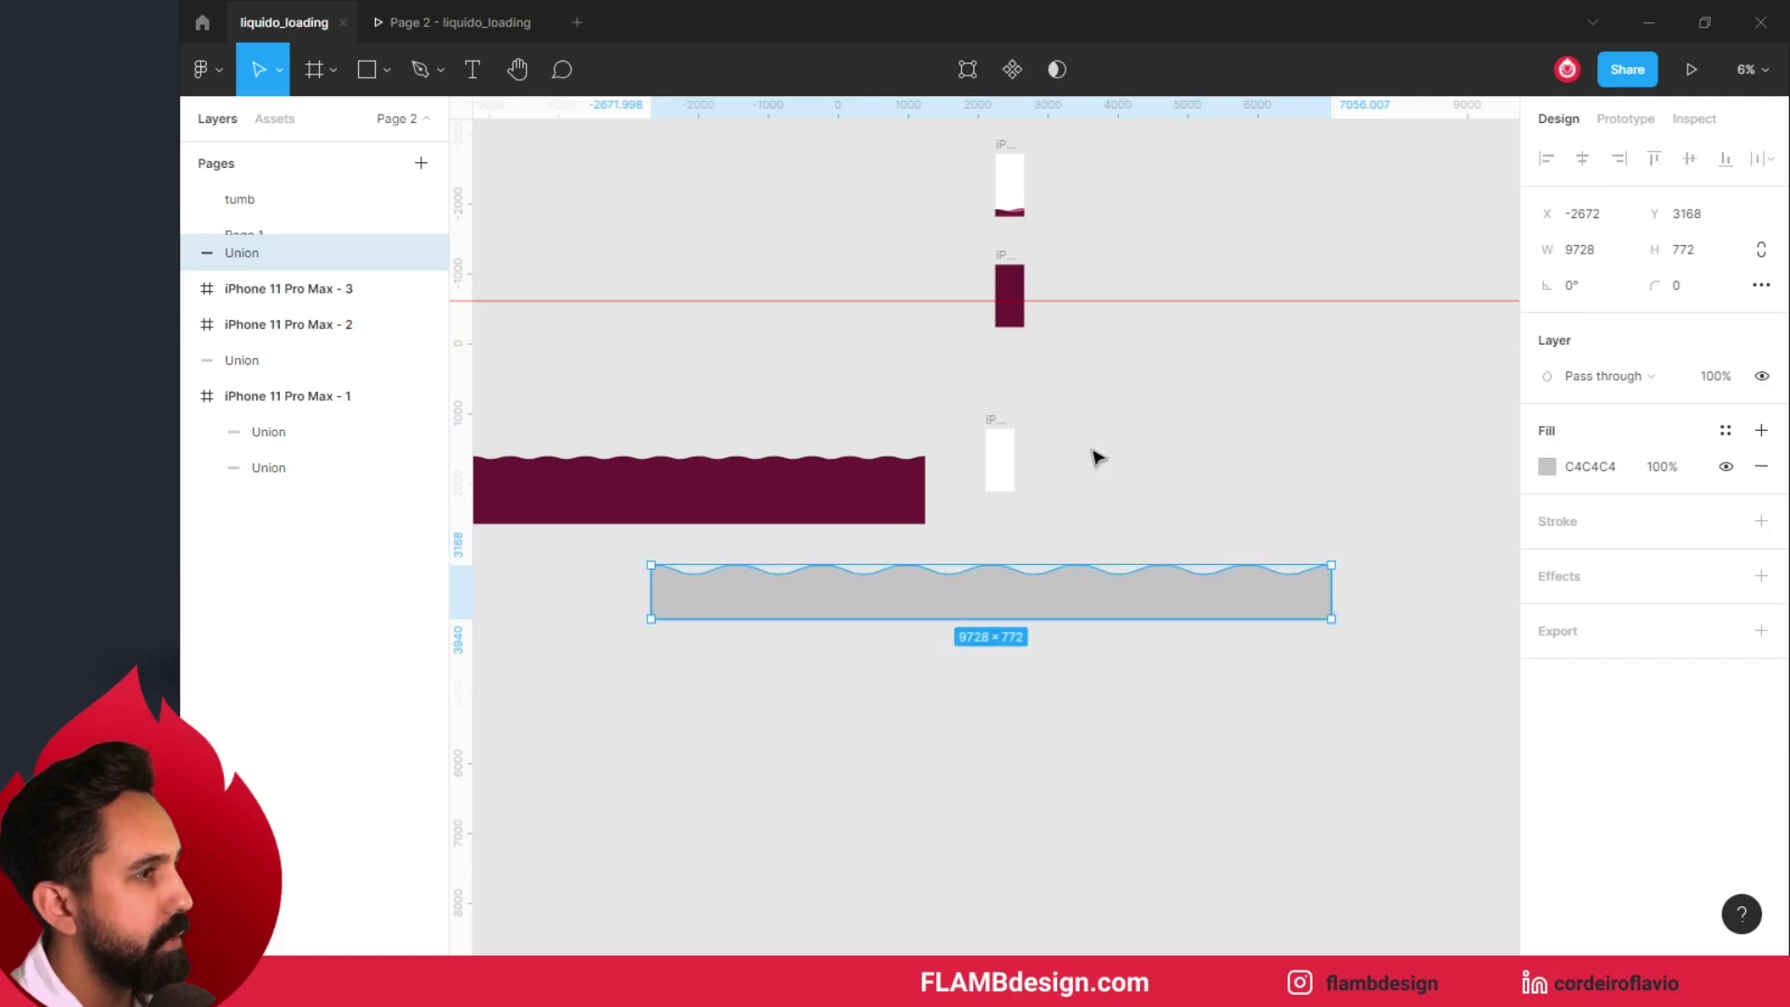
Step: Lower the grey wave's two bottom anchor points to make the band deeper
double_click(1176, 599)
drag(607, 599, 1348, 670)
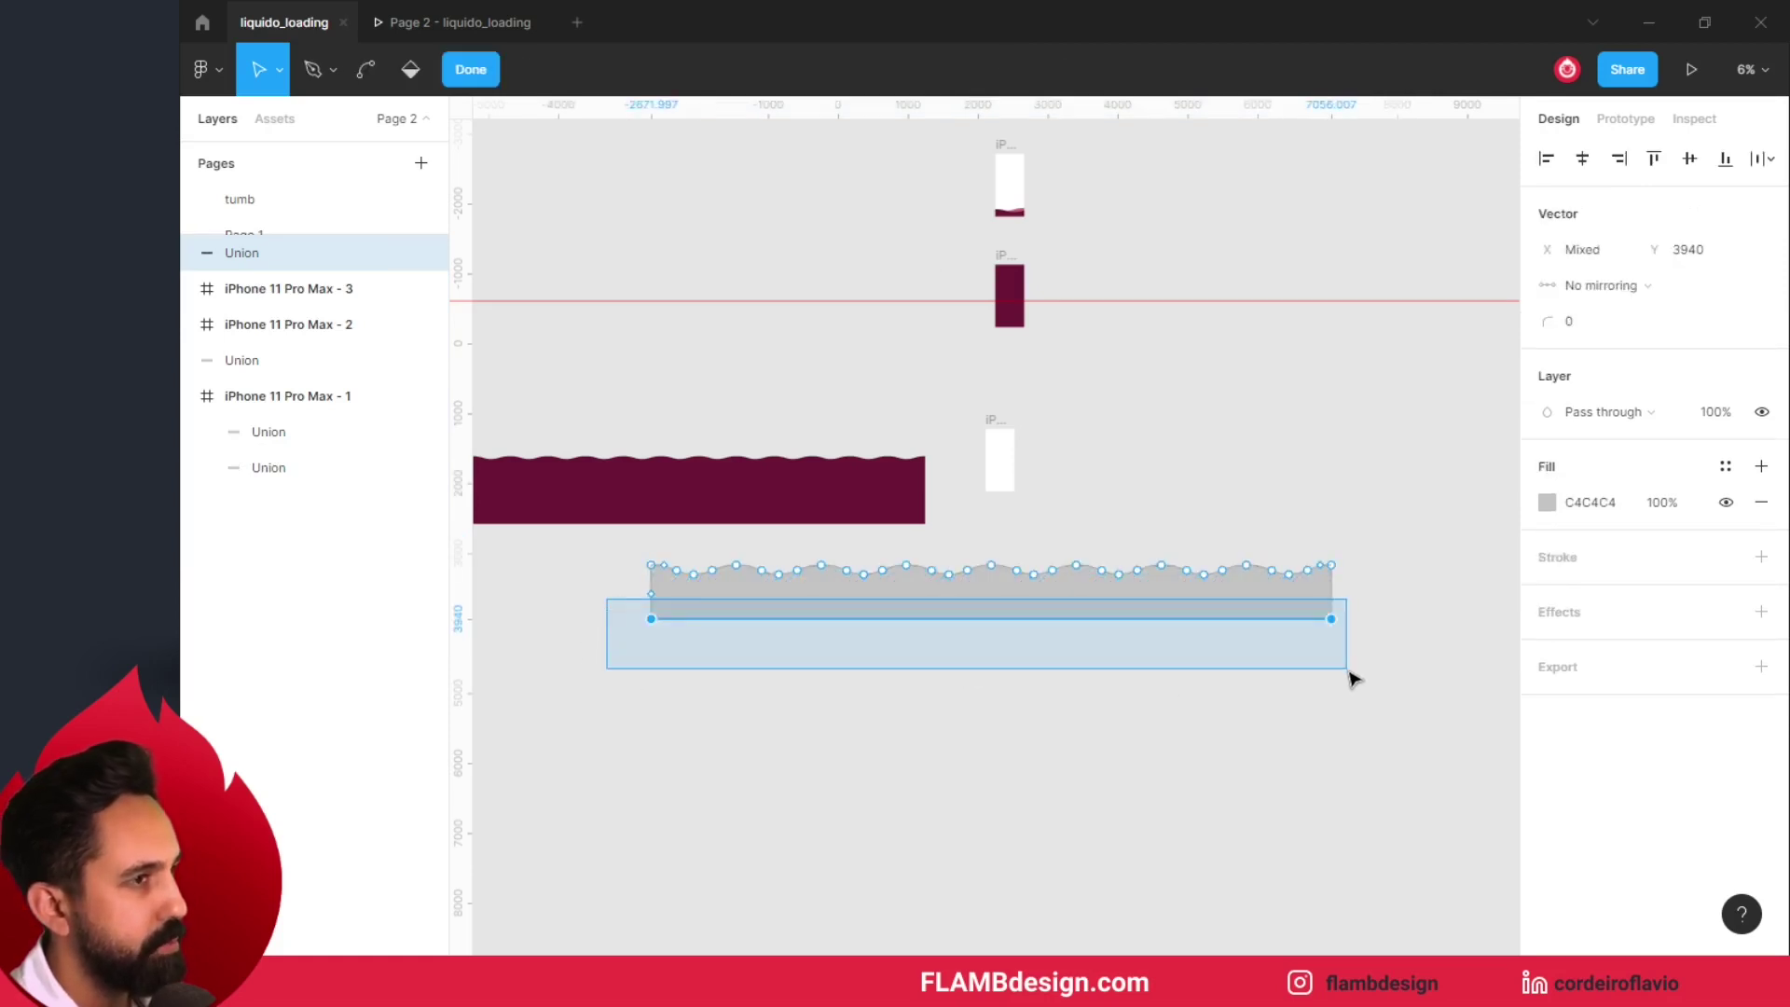
key(Down)
key(Down)
key(Down)
key(Down)
key(Down)
key(Down)
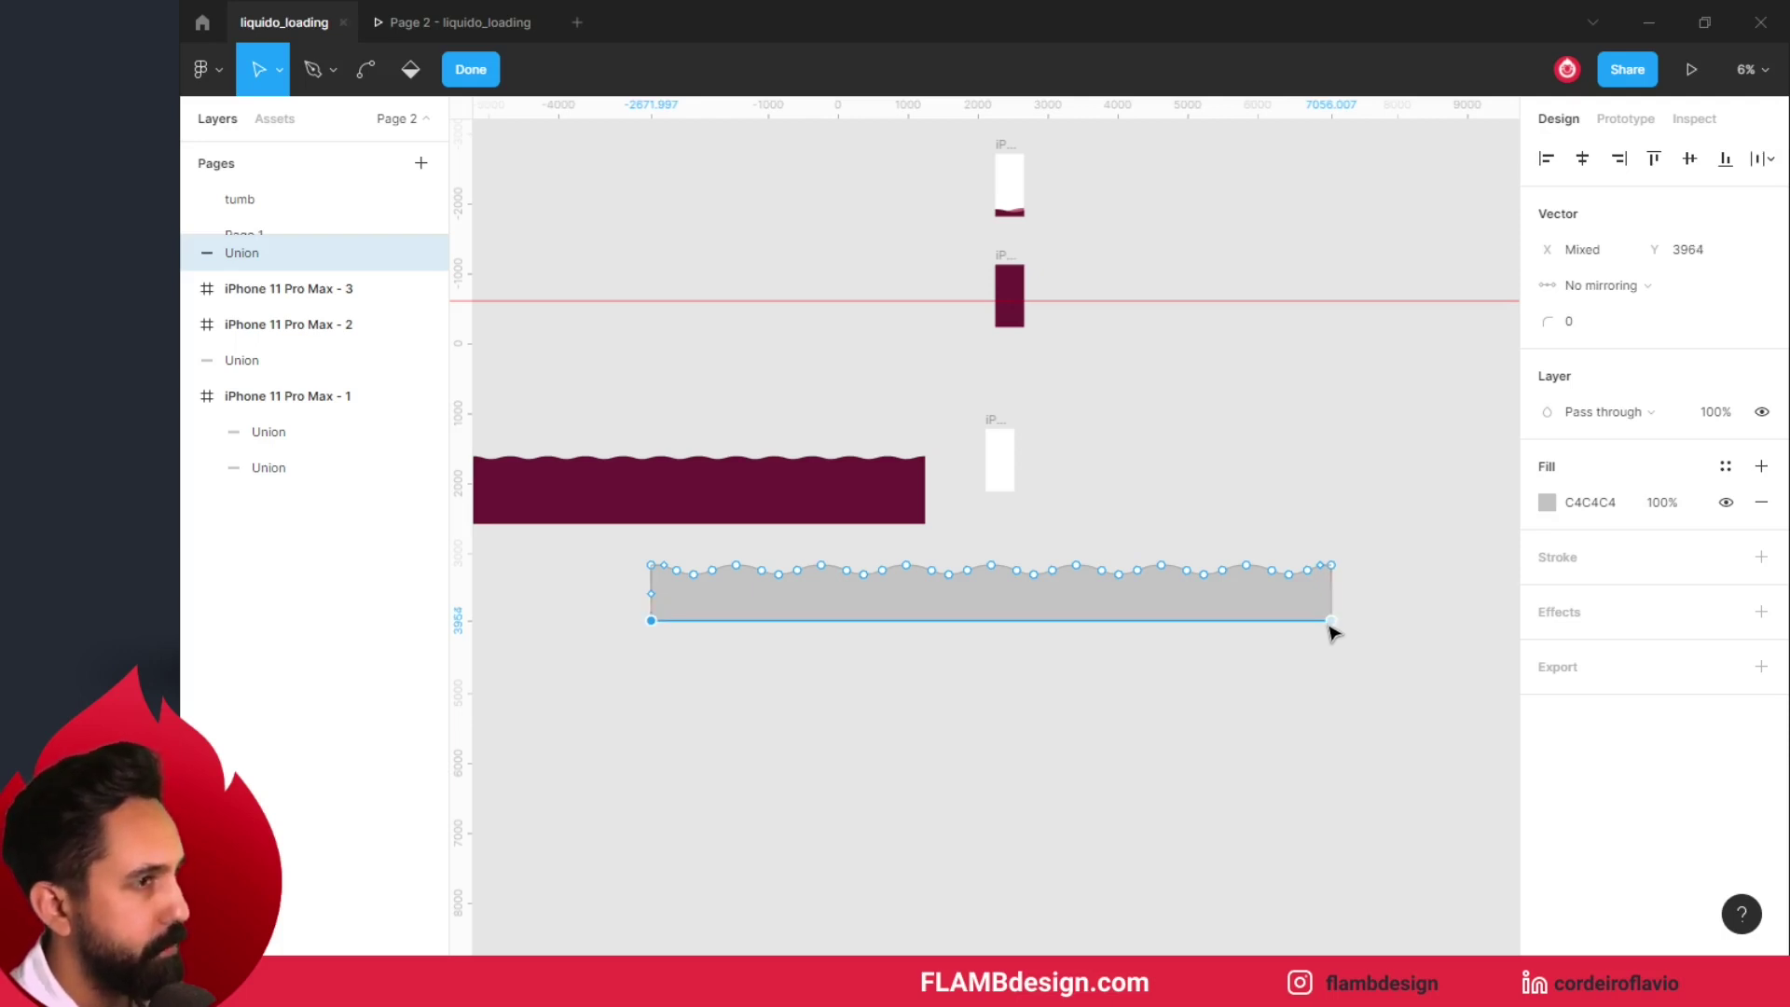
drag(1331, 625, 1337, 677)
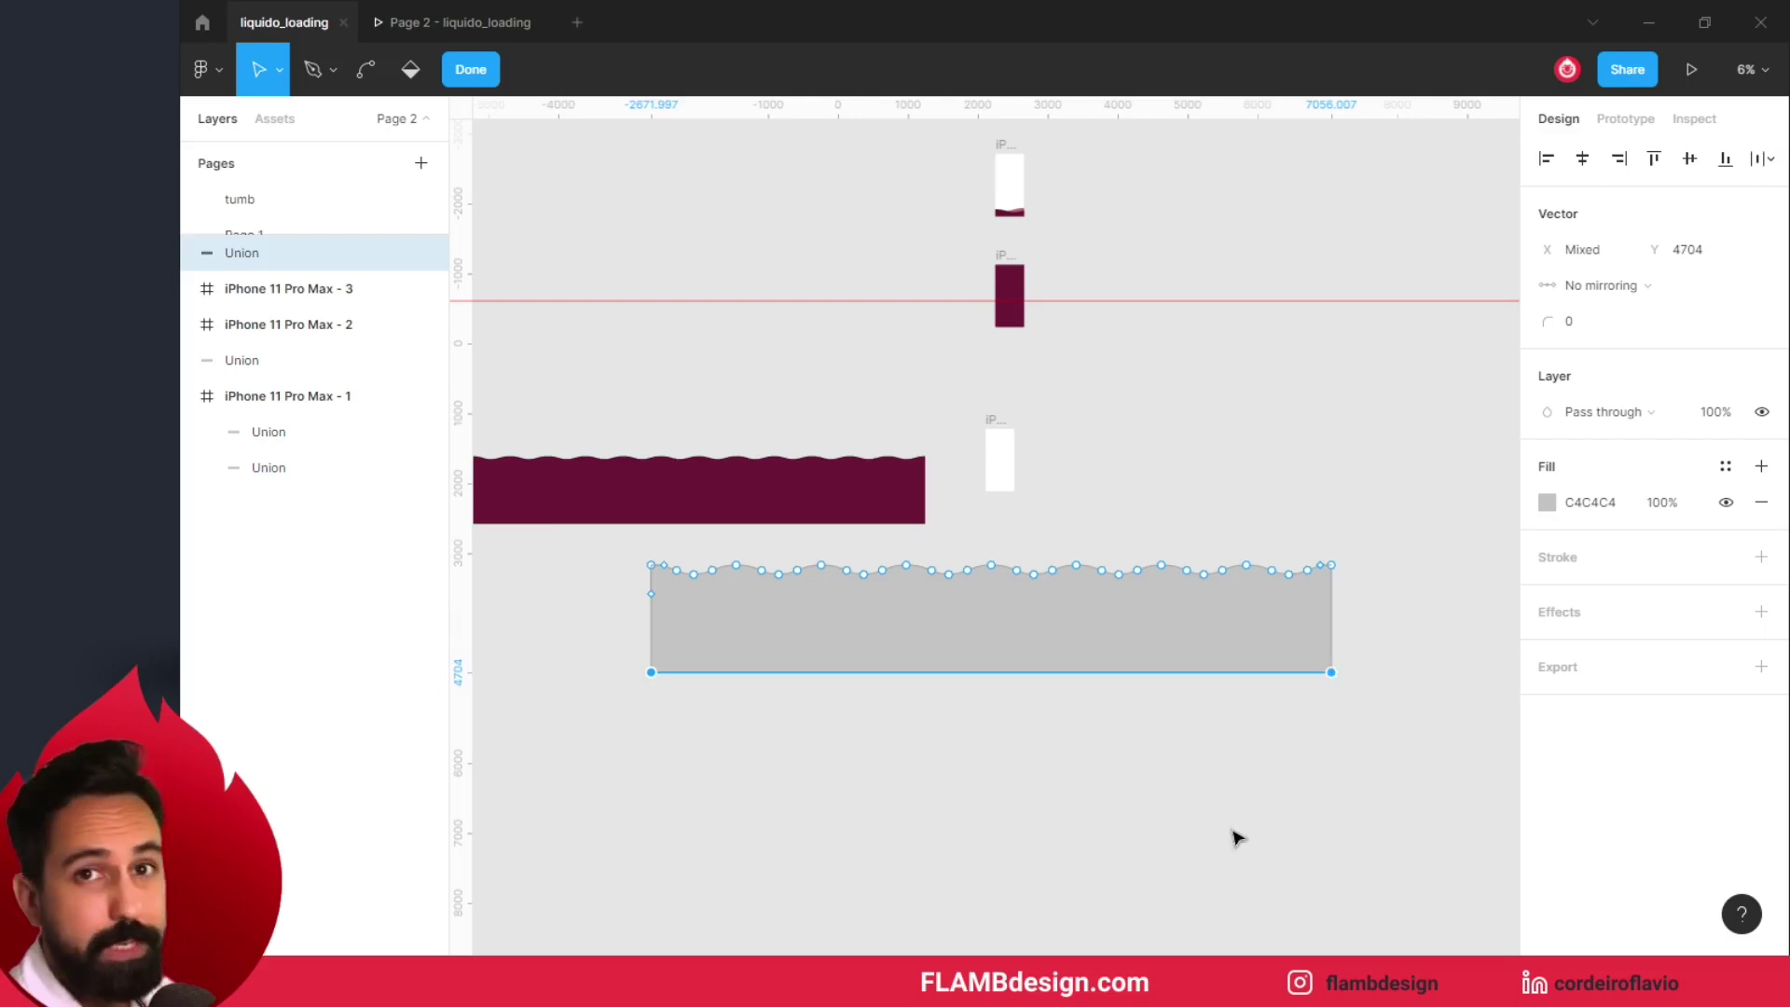
key(Escape)
key(Escape)
key(Escape)
click(837, 508)
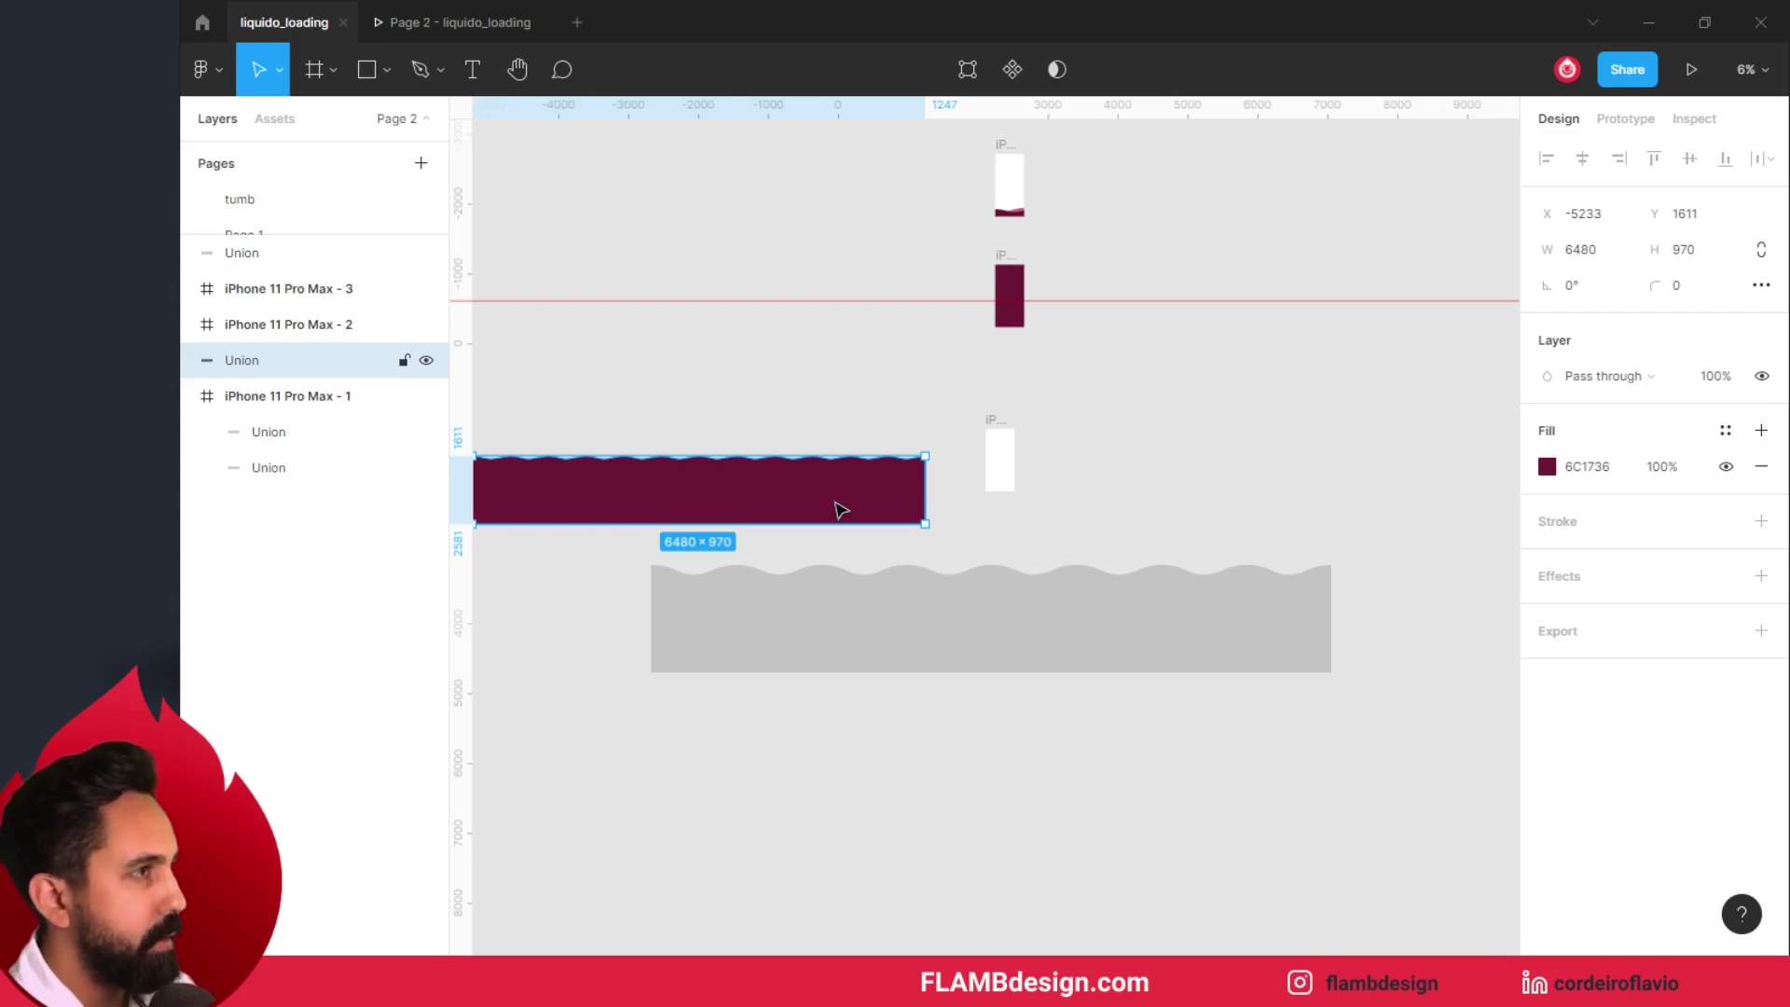
Step: Delete the old maroon wave and shrink the grey wave to about 5649 wide
key(Delete)
mouse_move(938, 632)
mouse_down()
mouse_move(1314, 593)
mouse_move(970, 559)
mouse_up()
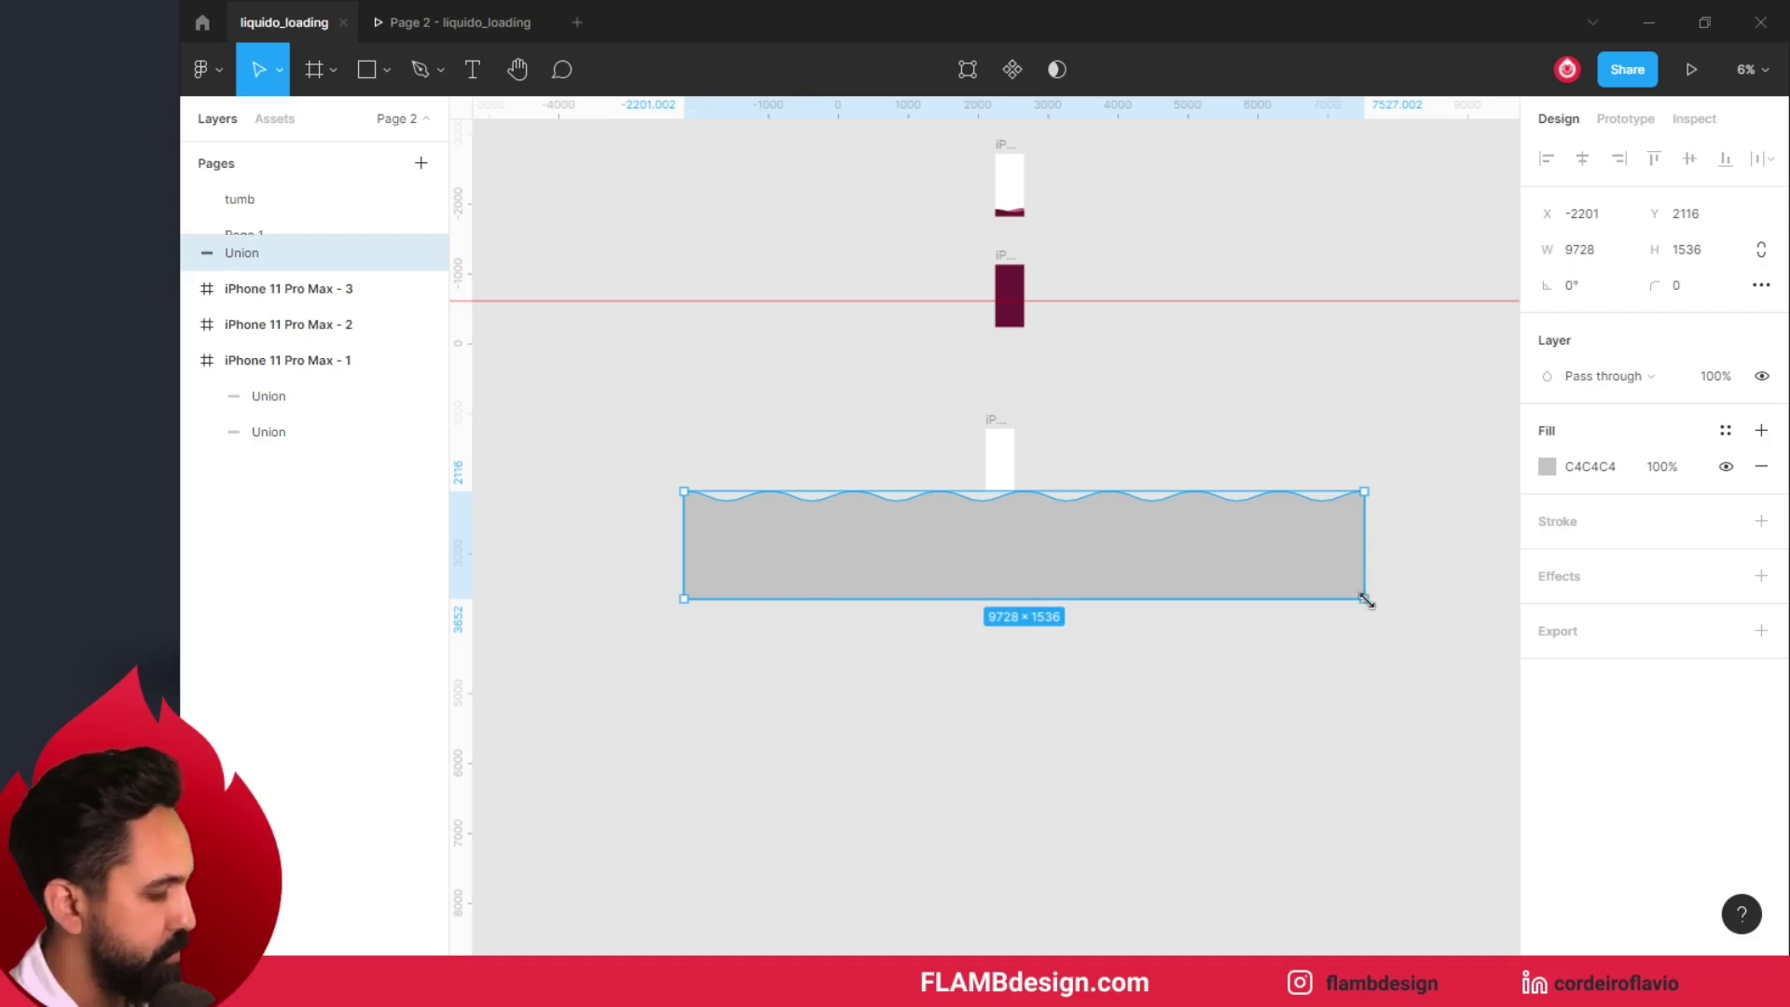
drag(1365, 599, 1054, 555)
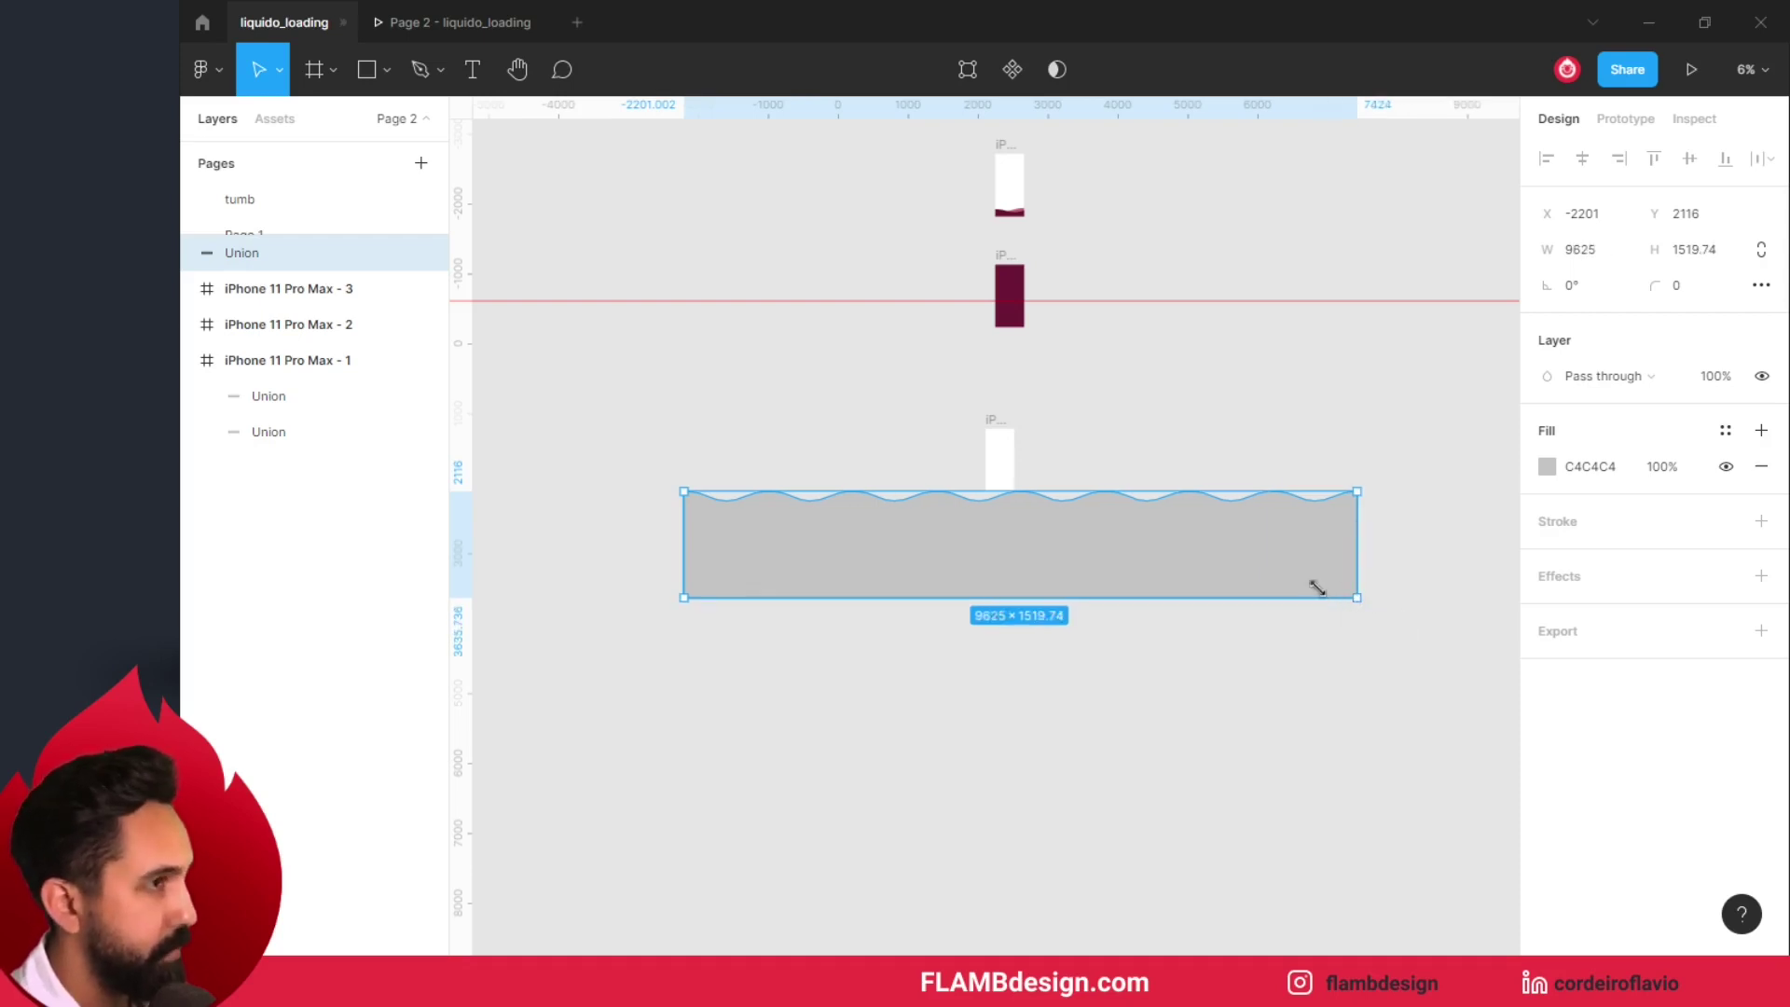
Step: Snap the grey wave's right edge to the lower iPhone frame's edge
click(996, 479)
click(988, 440)
mouse_move(933, 292)
mouse_down()
mouse_move(1159, 204)
mouse_move(1192, 255)
mouse_up()
drag(1248, 624, 847, 355)
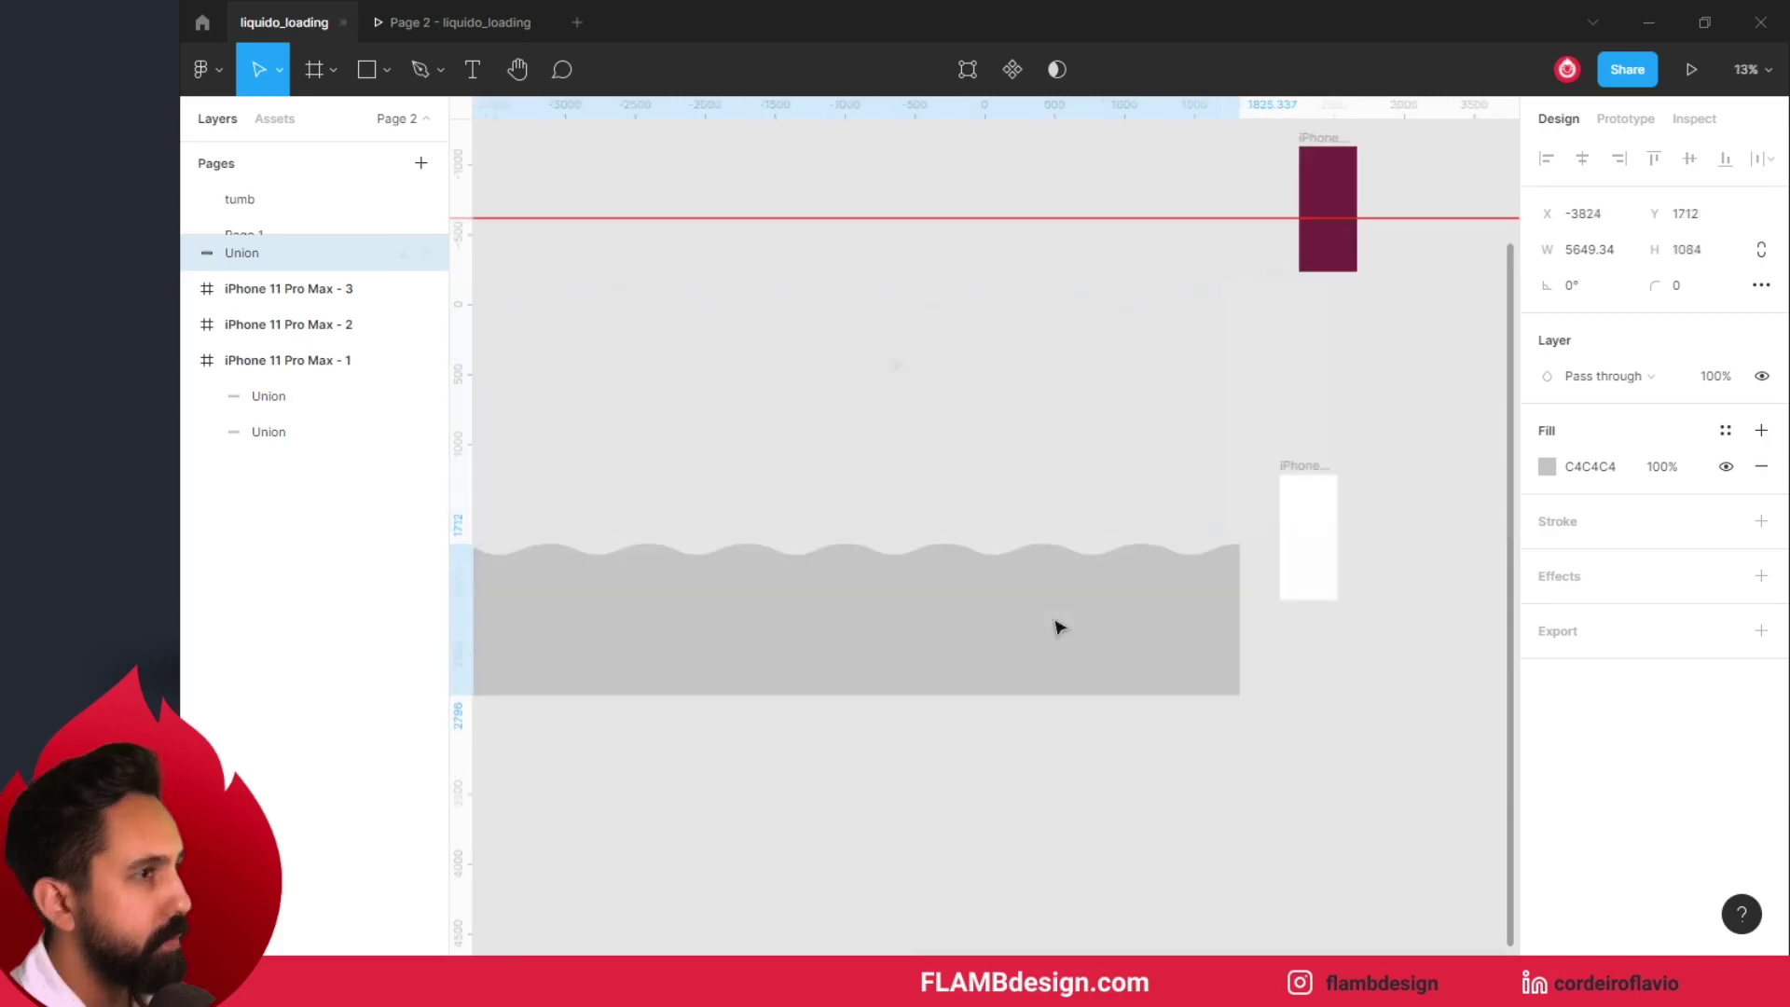
drag(1066, 624, 1169, 623)
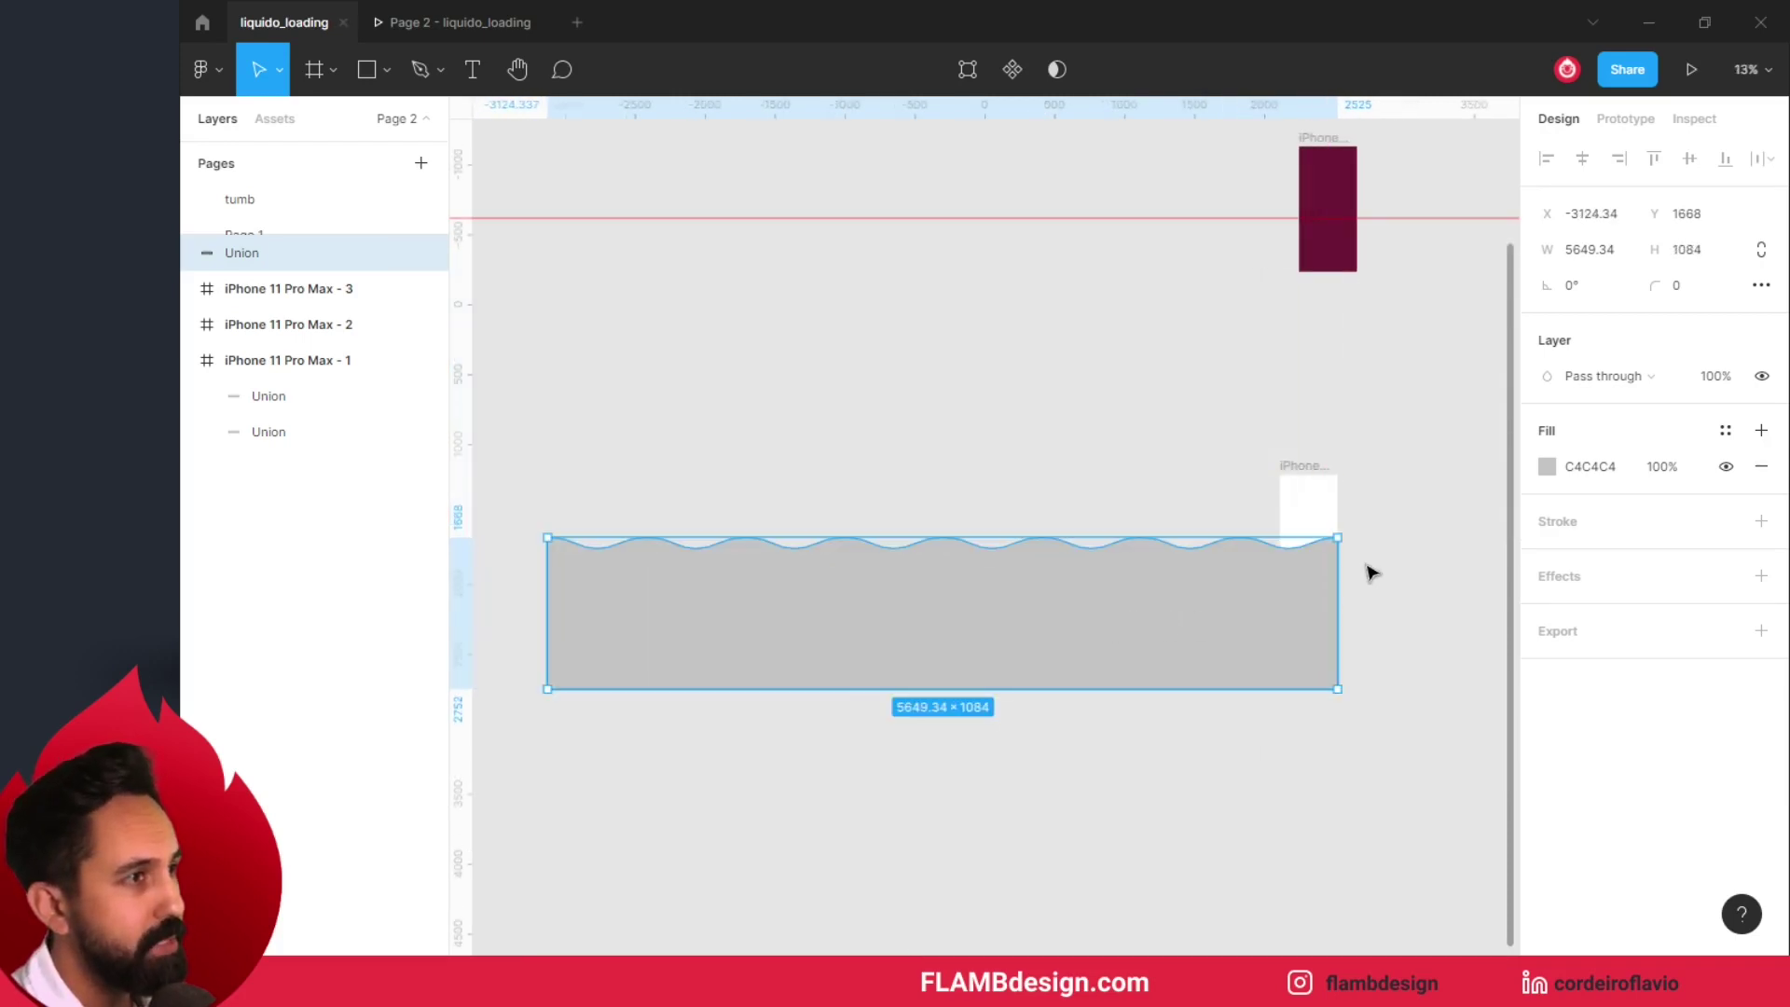
scroll(1369, 582, right, 3)
scroll(1147, 583, right, 2)
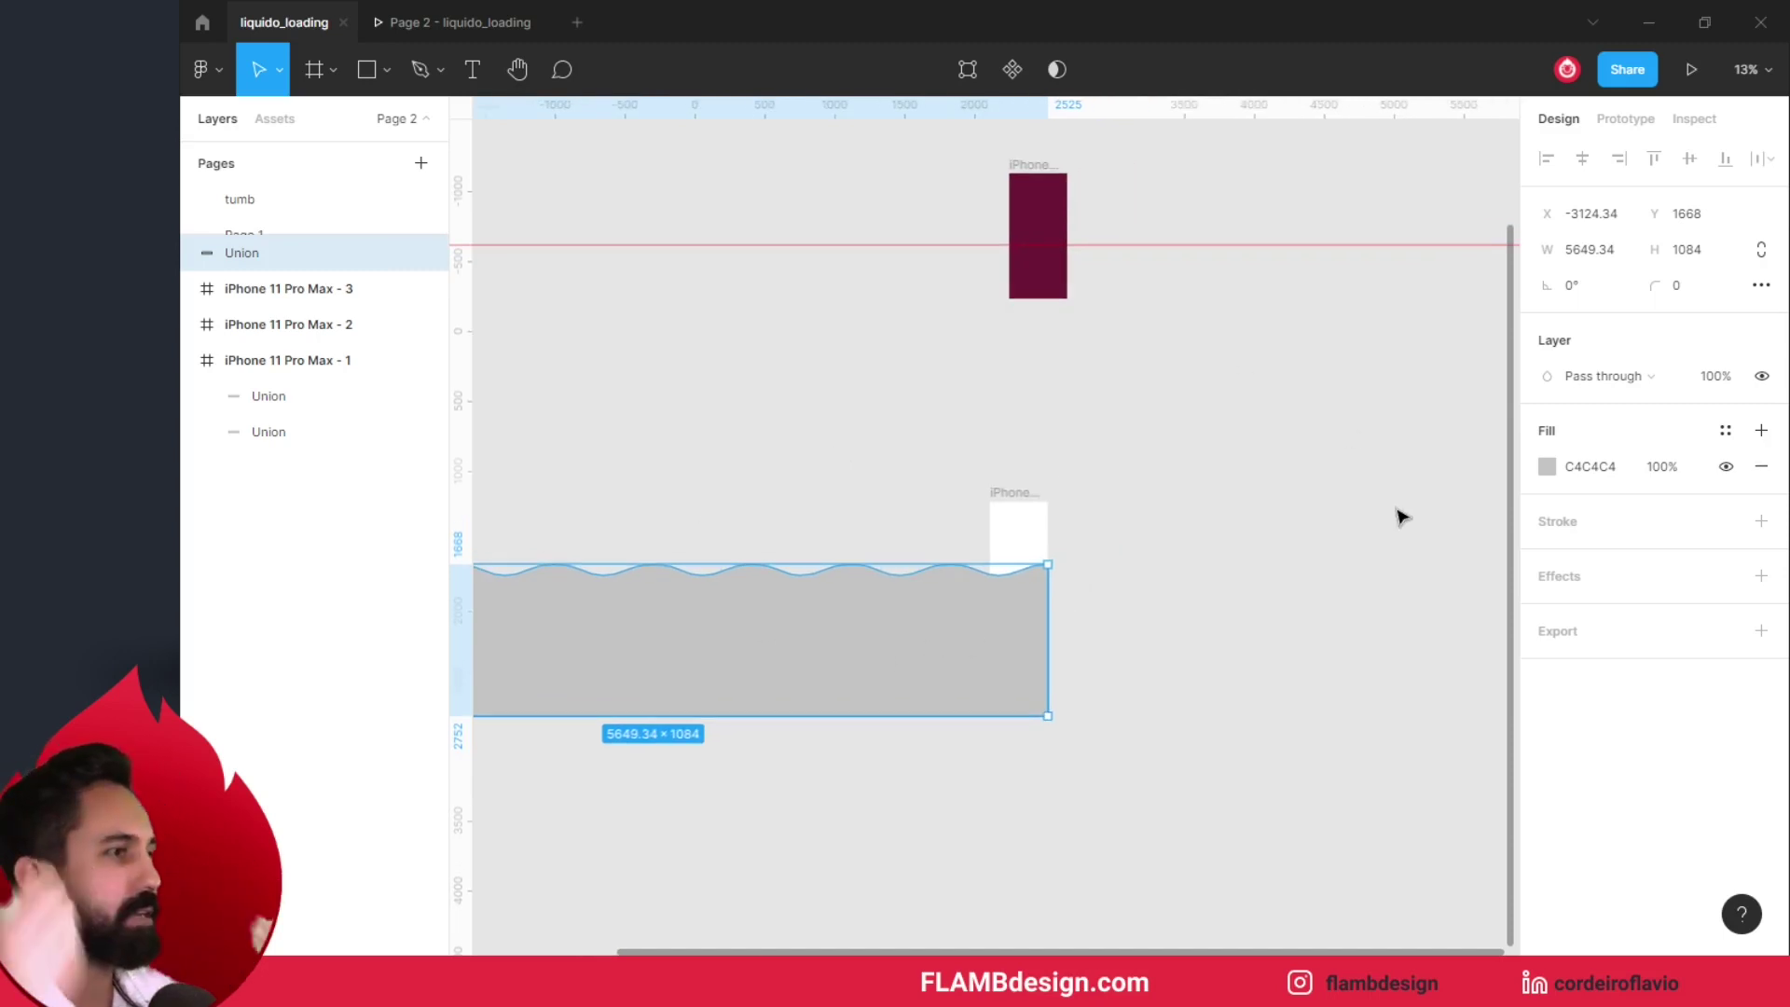
Step: Fill the wave with the top frame's deep maroon, 6C1736, sampled with the eyedropper
click(1550, 470)
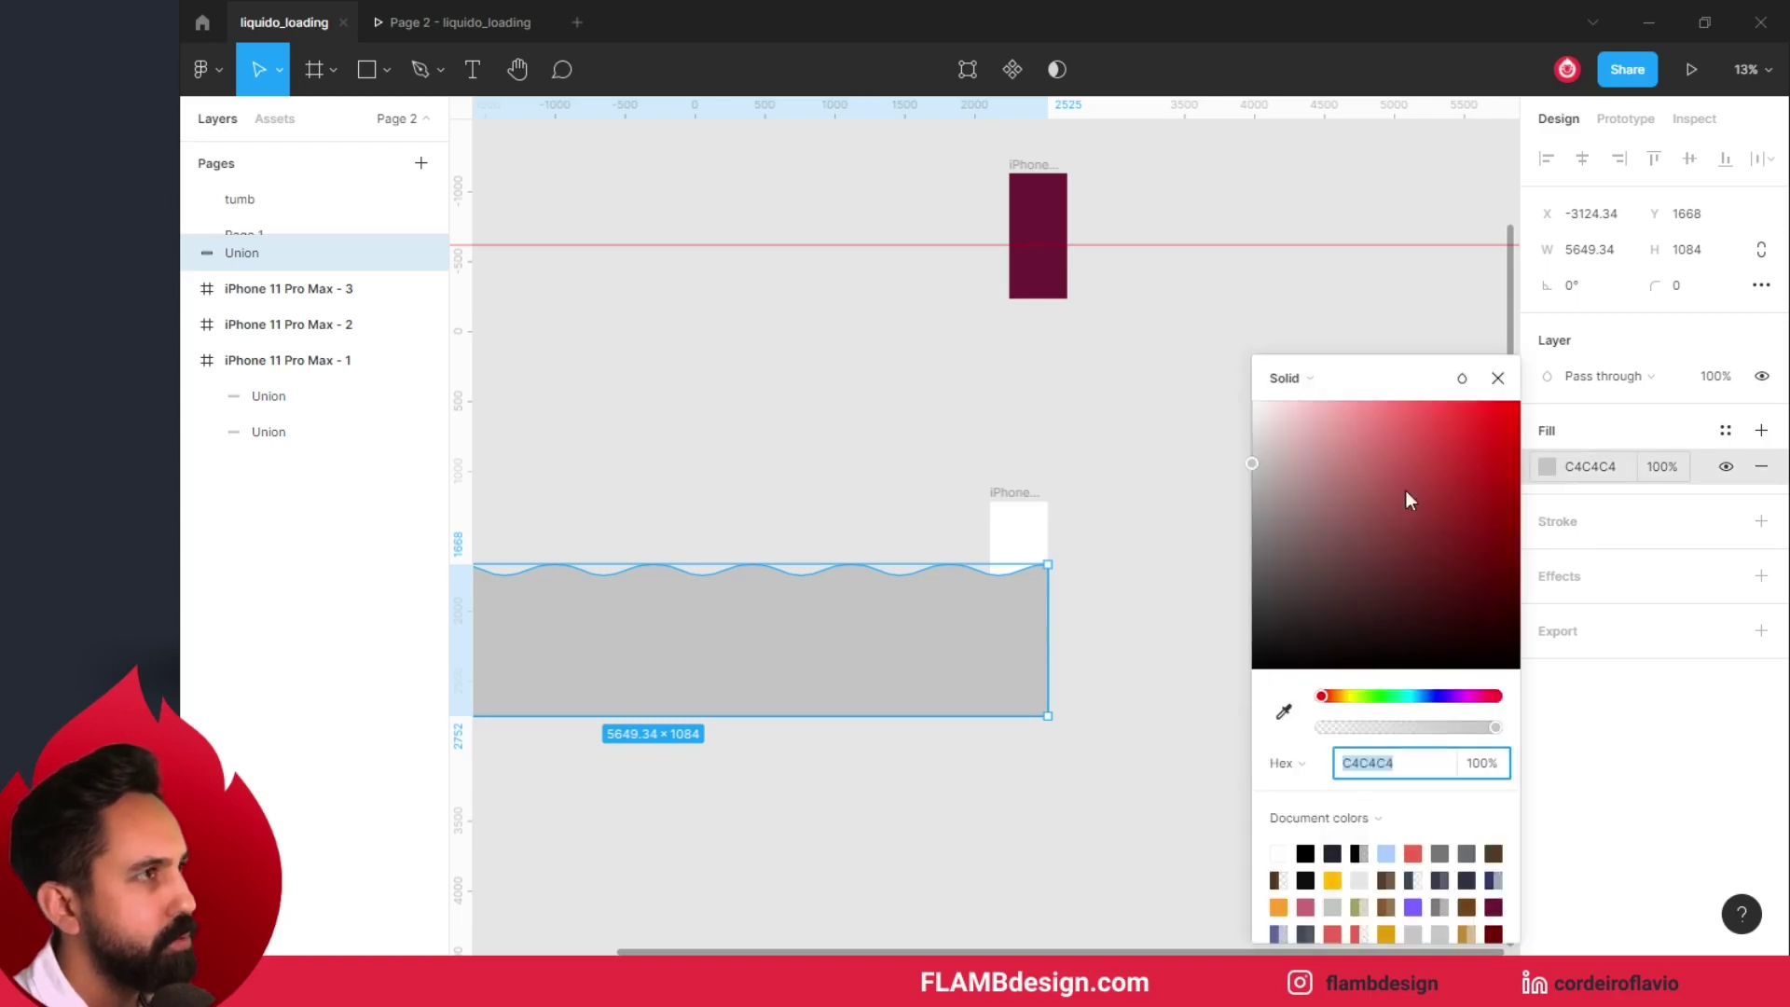
click(1450, 556)
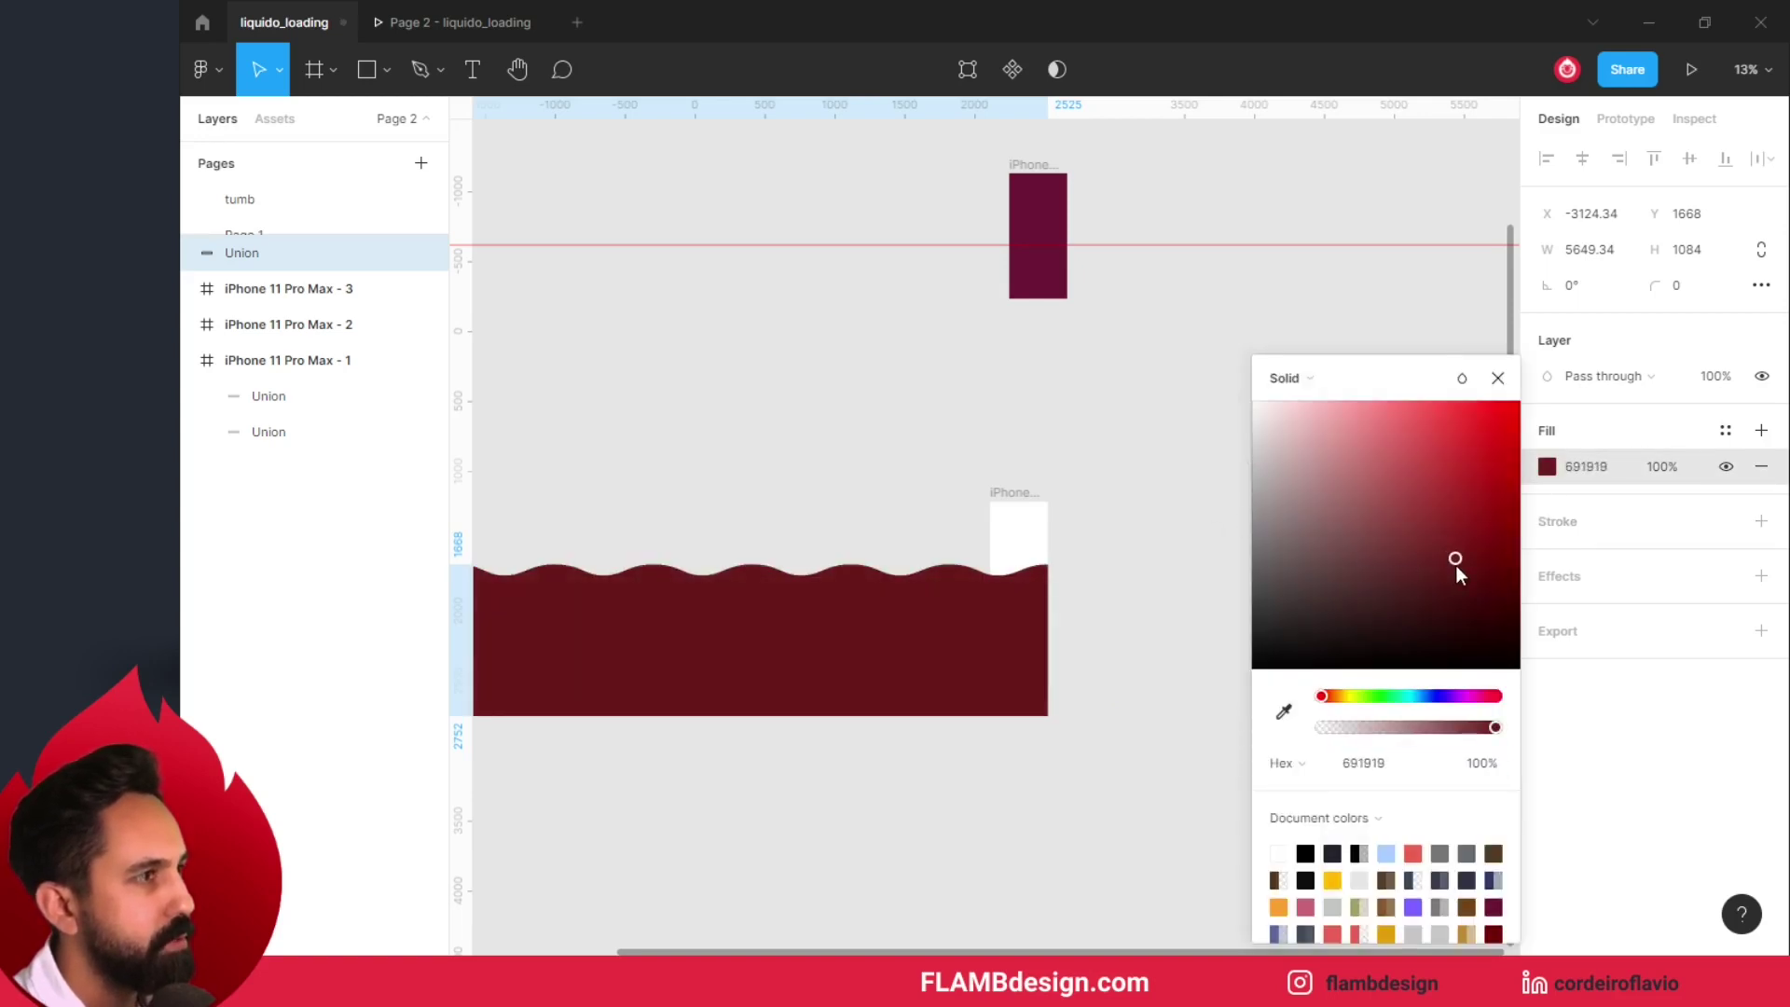
click(1039, 275)
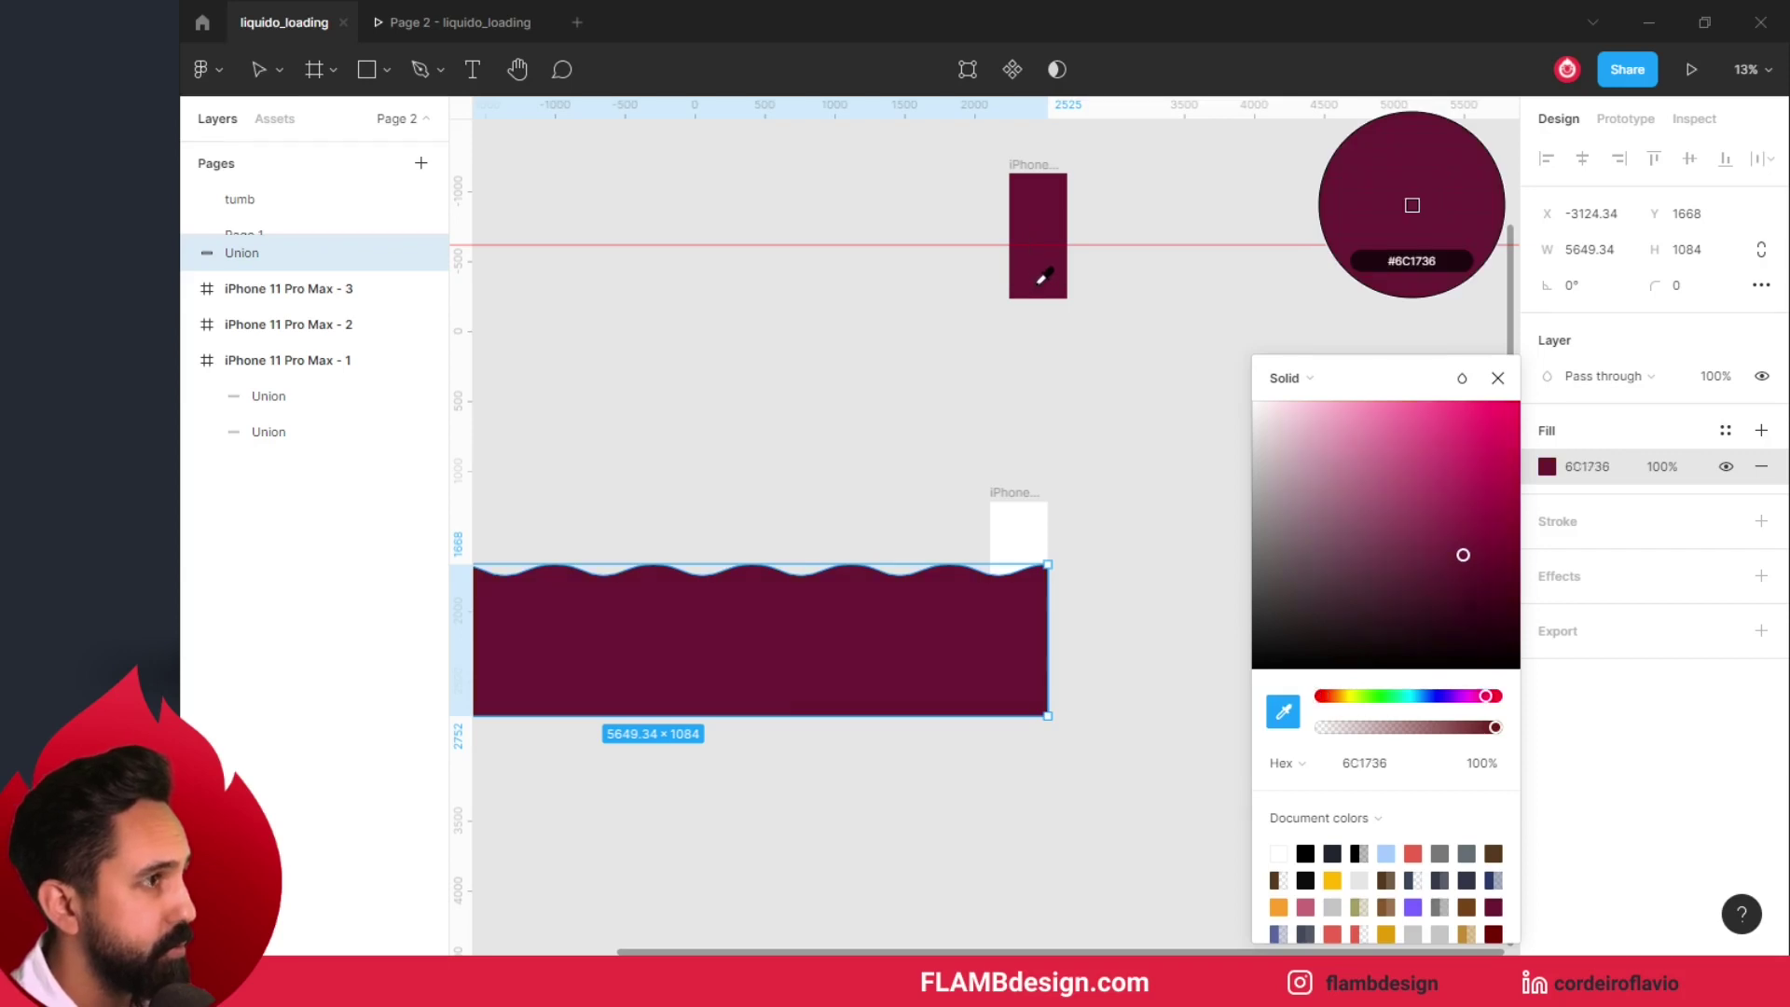
click(1105, 615)
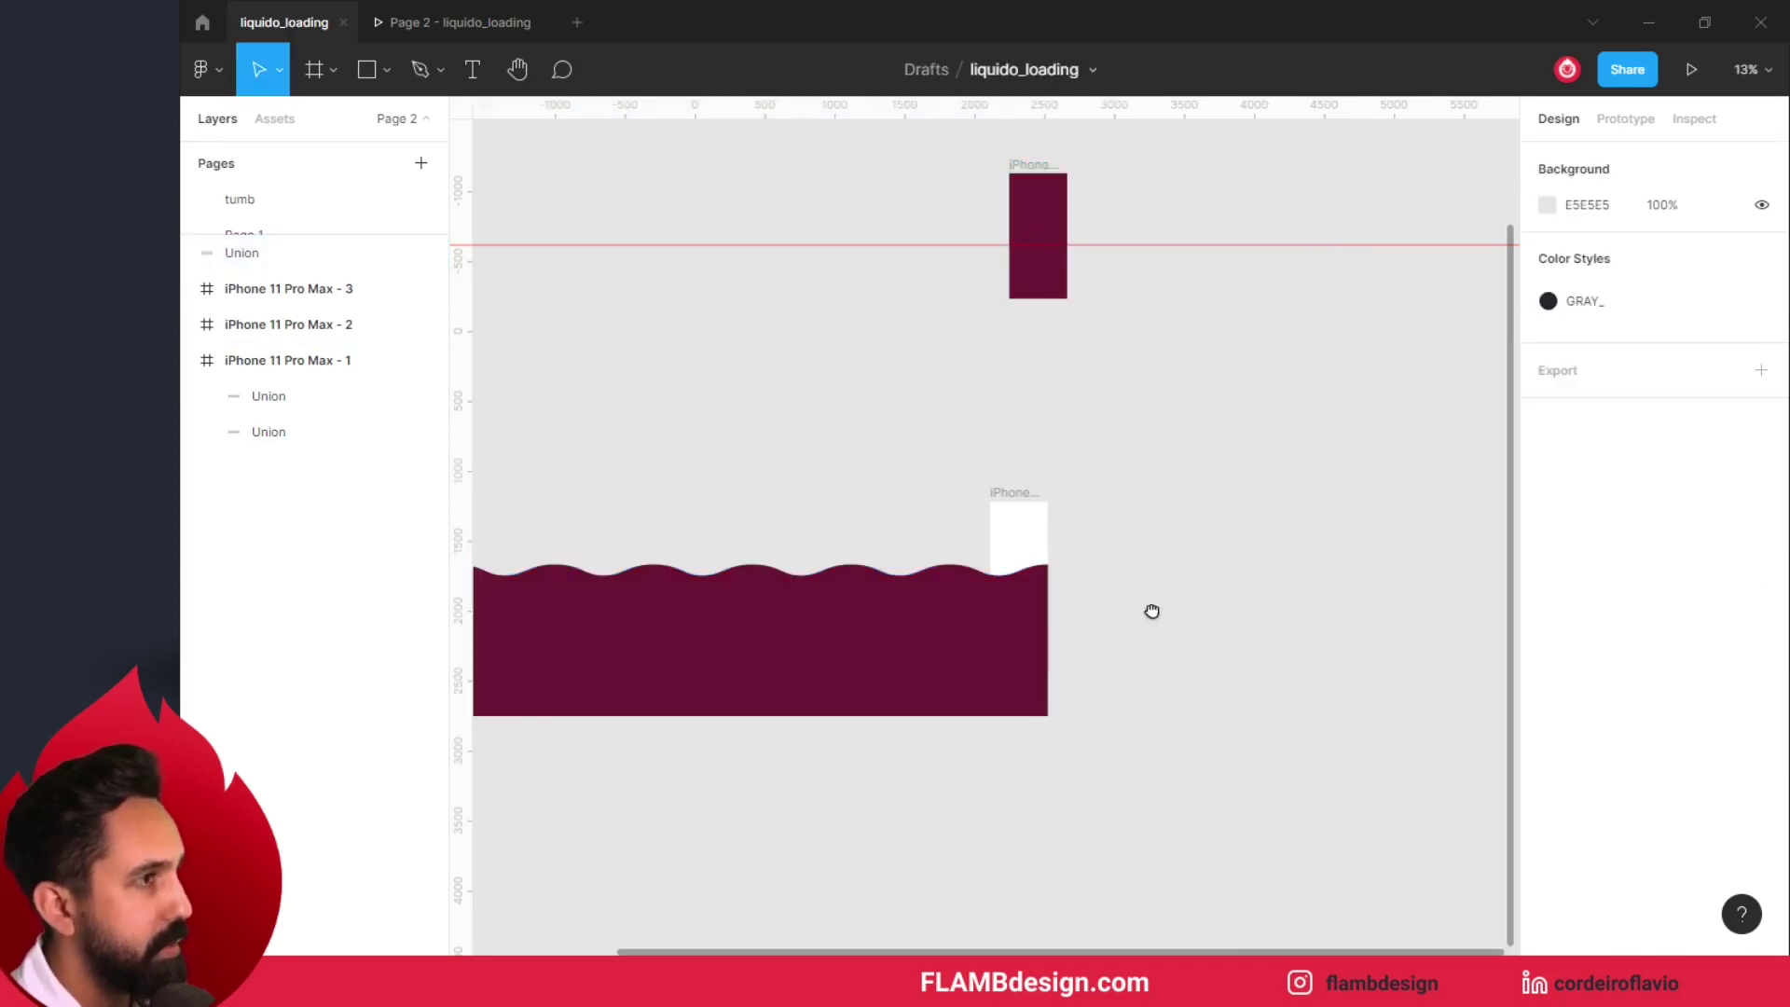
scroll(1151, 611, left, 5)
click(1180, 650)
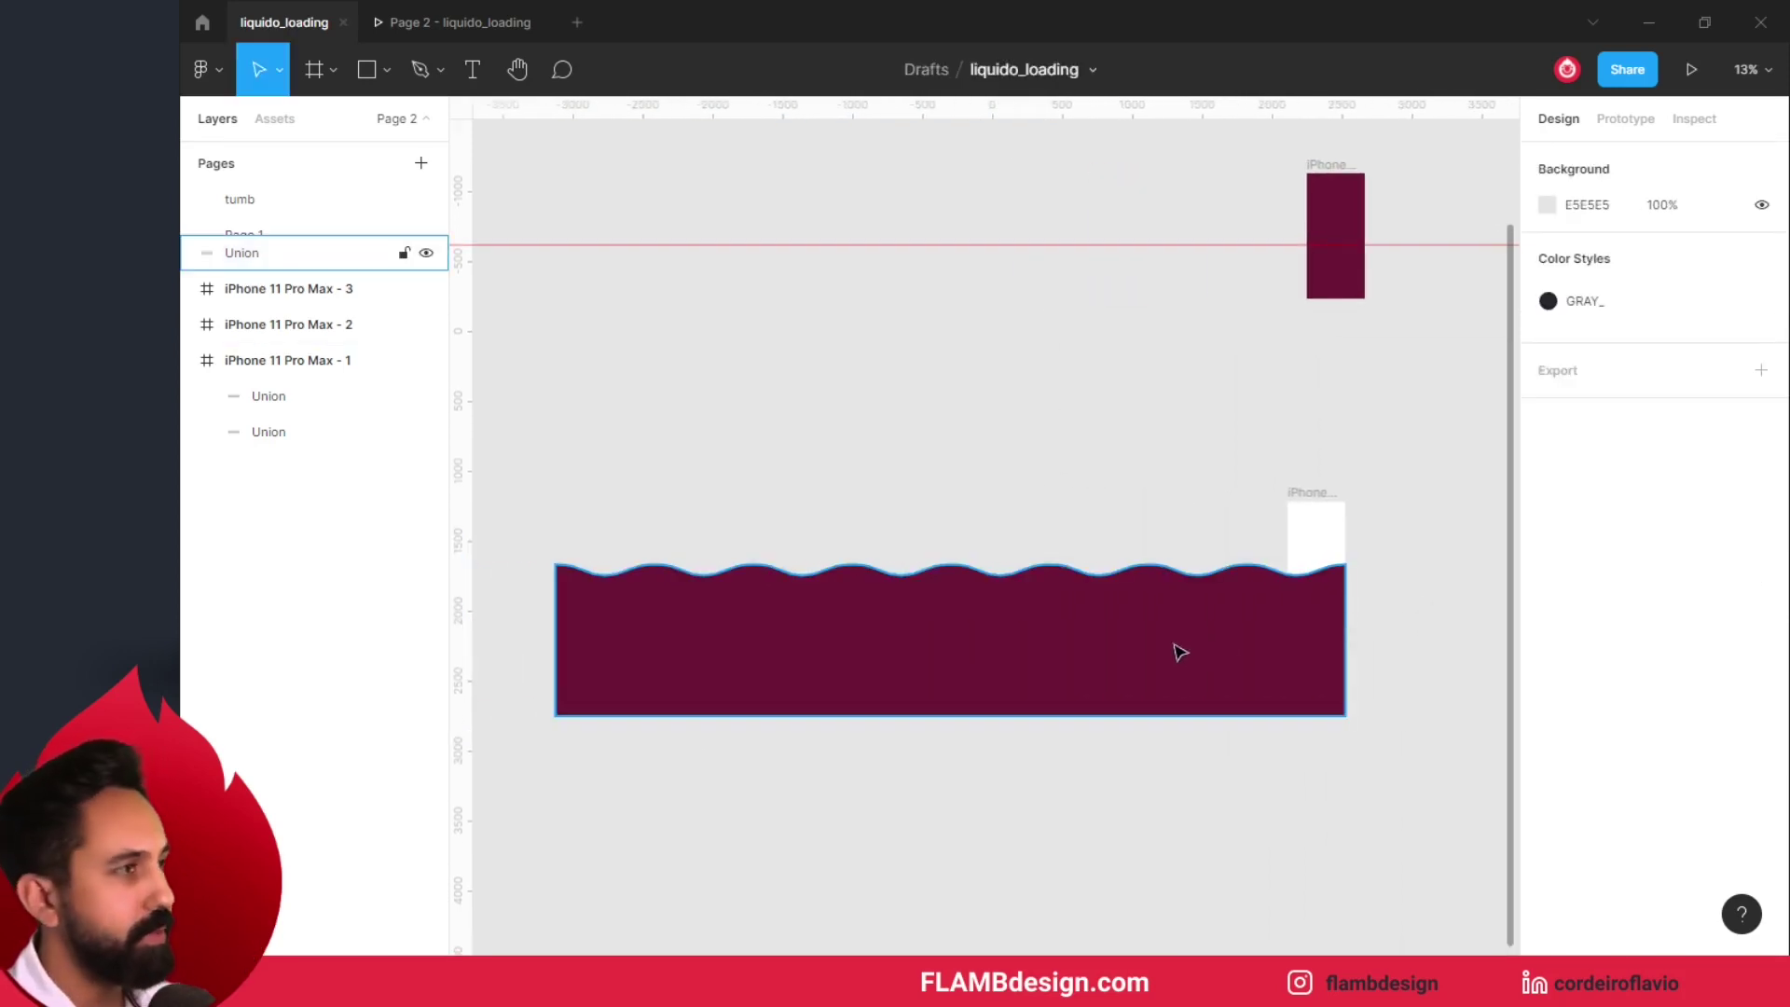
scroll(1363, 627, right, 4)
scroll(1083, 631, right, 1)
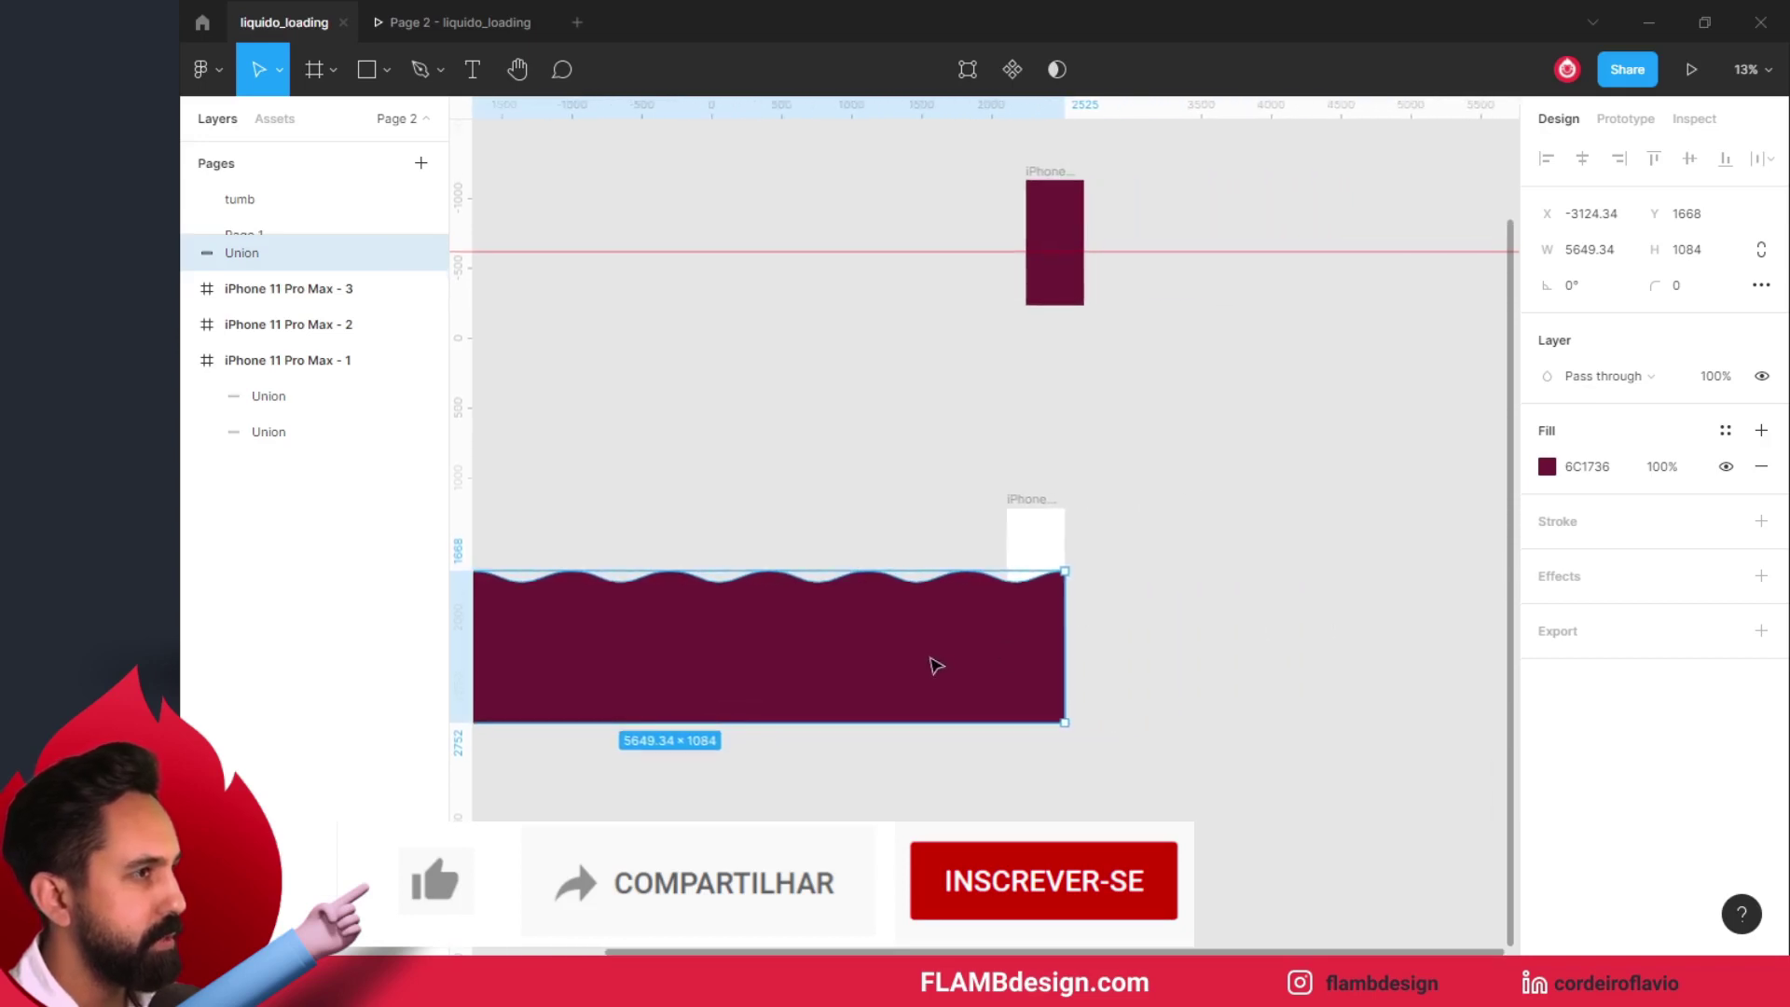
Step: Duplicate the maroon wave and slide the copy to the right
drag(950, 663, 1422, 664)
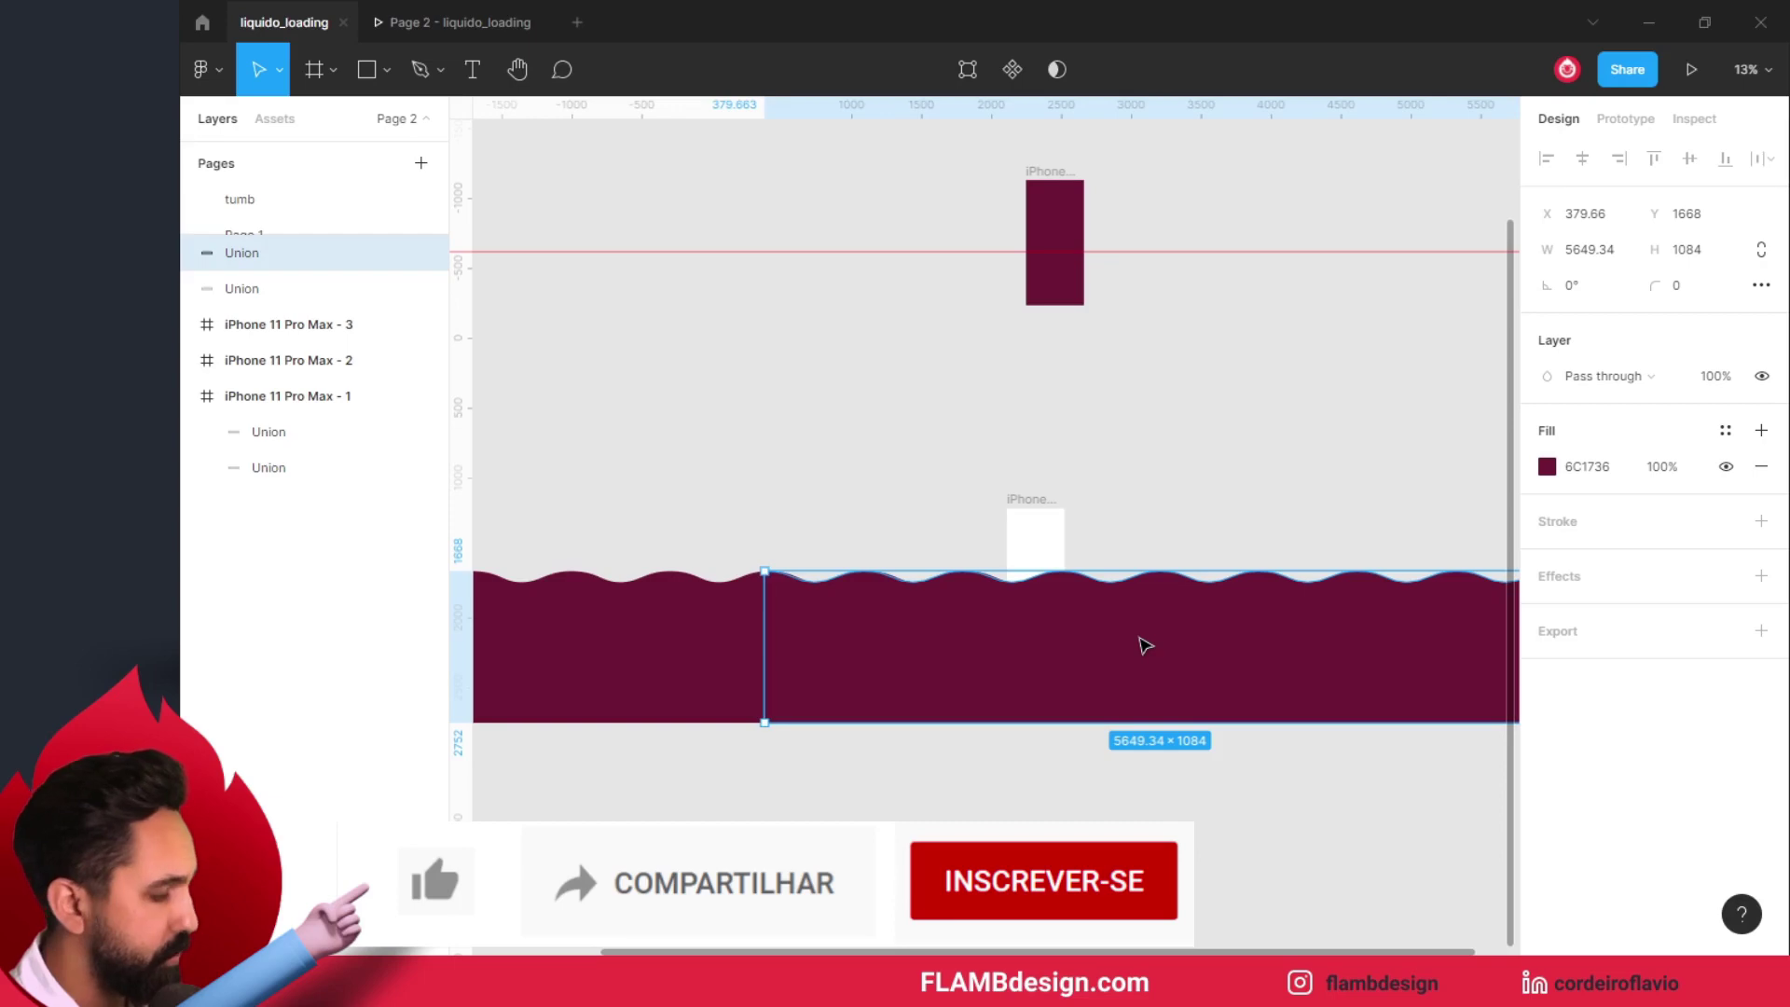
drag(1147, 646, 1279, 662)
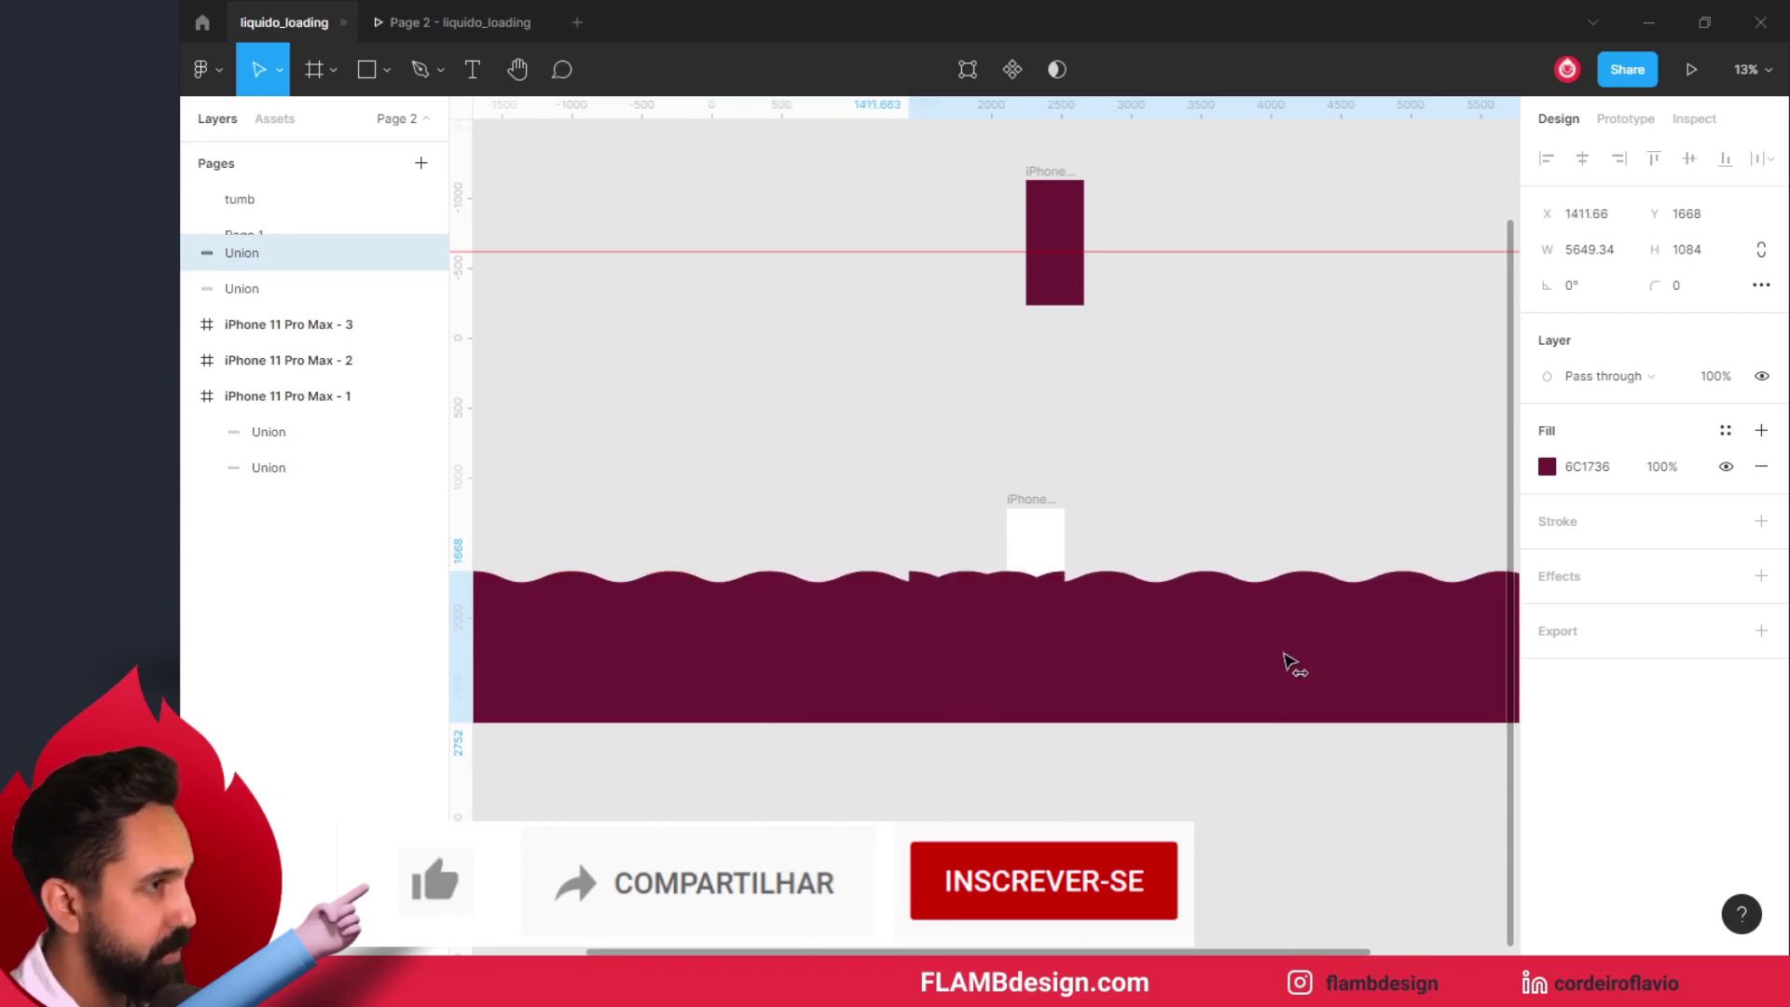
drag(1279, 662, 1322, 666)
mouse_move(1636, 521)
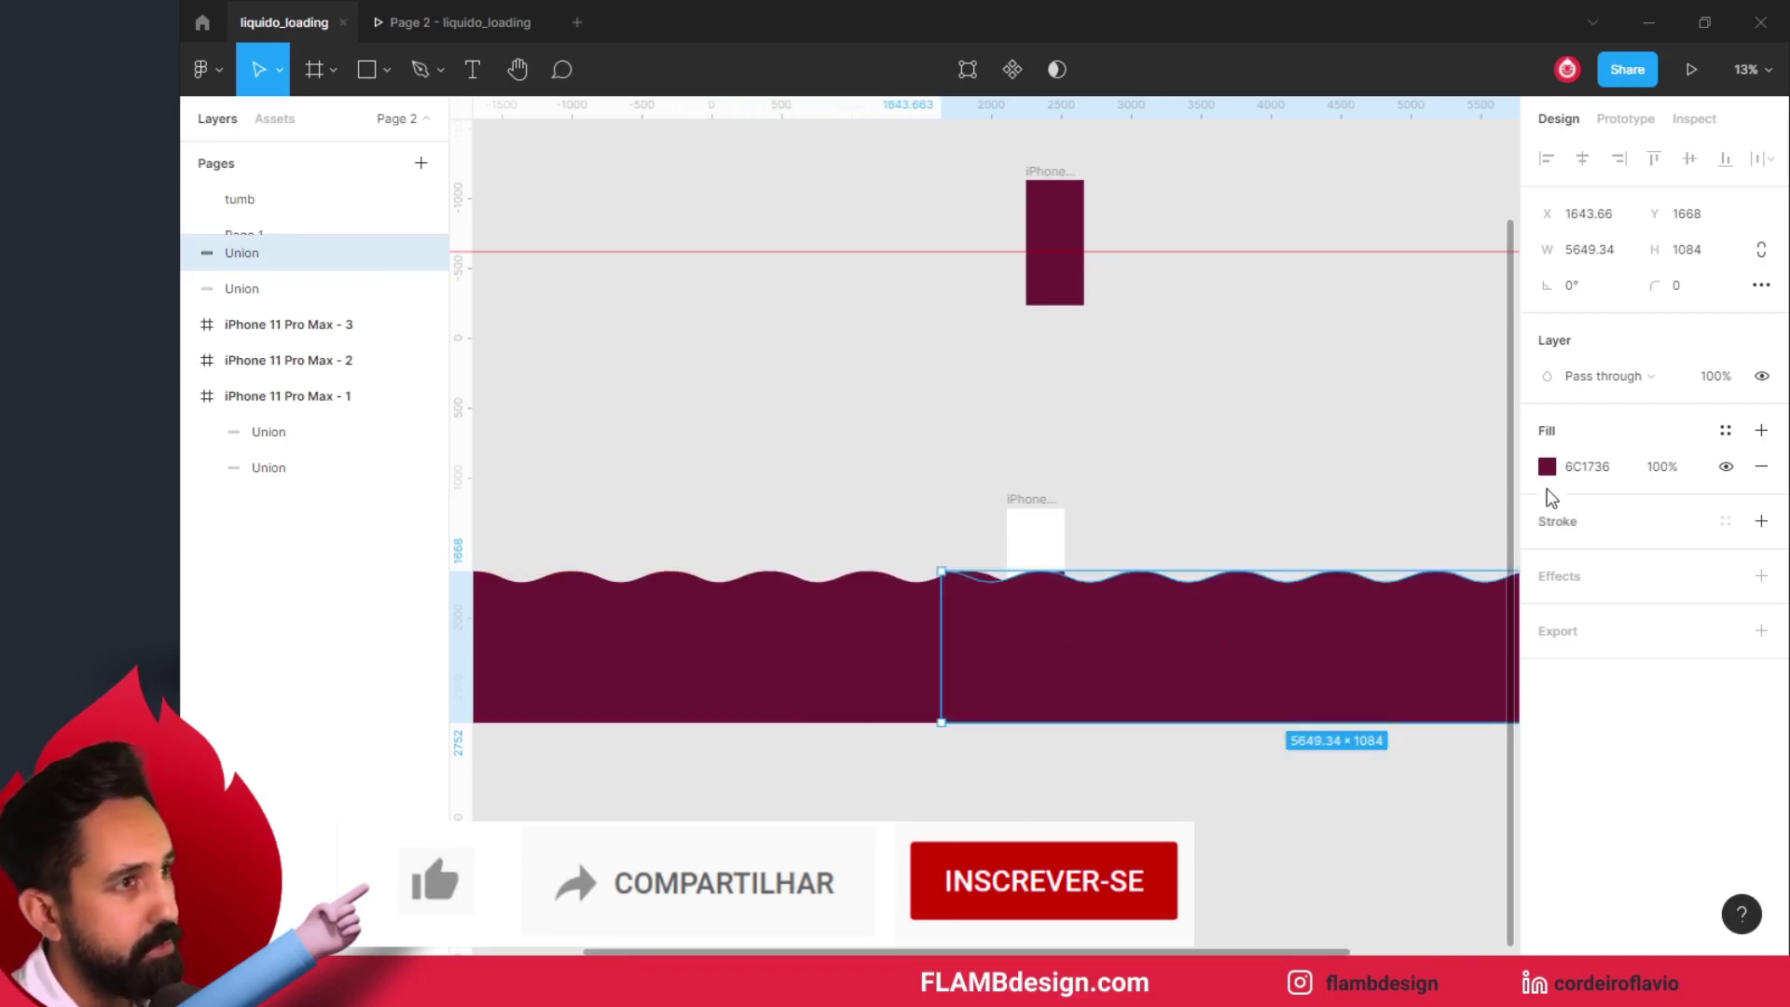
Step: Give the copy a brighter crimson fill, 931543, and send it behind the other waves
click(1546, 466)
drag(1466, 550, 1480, 520)
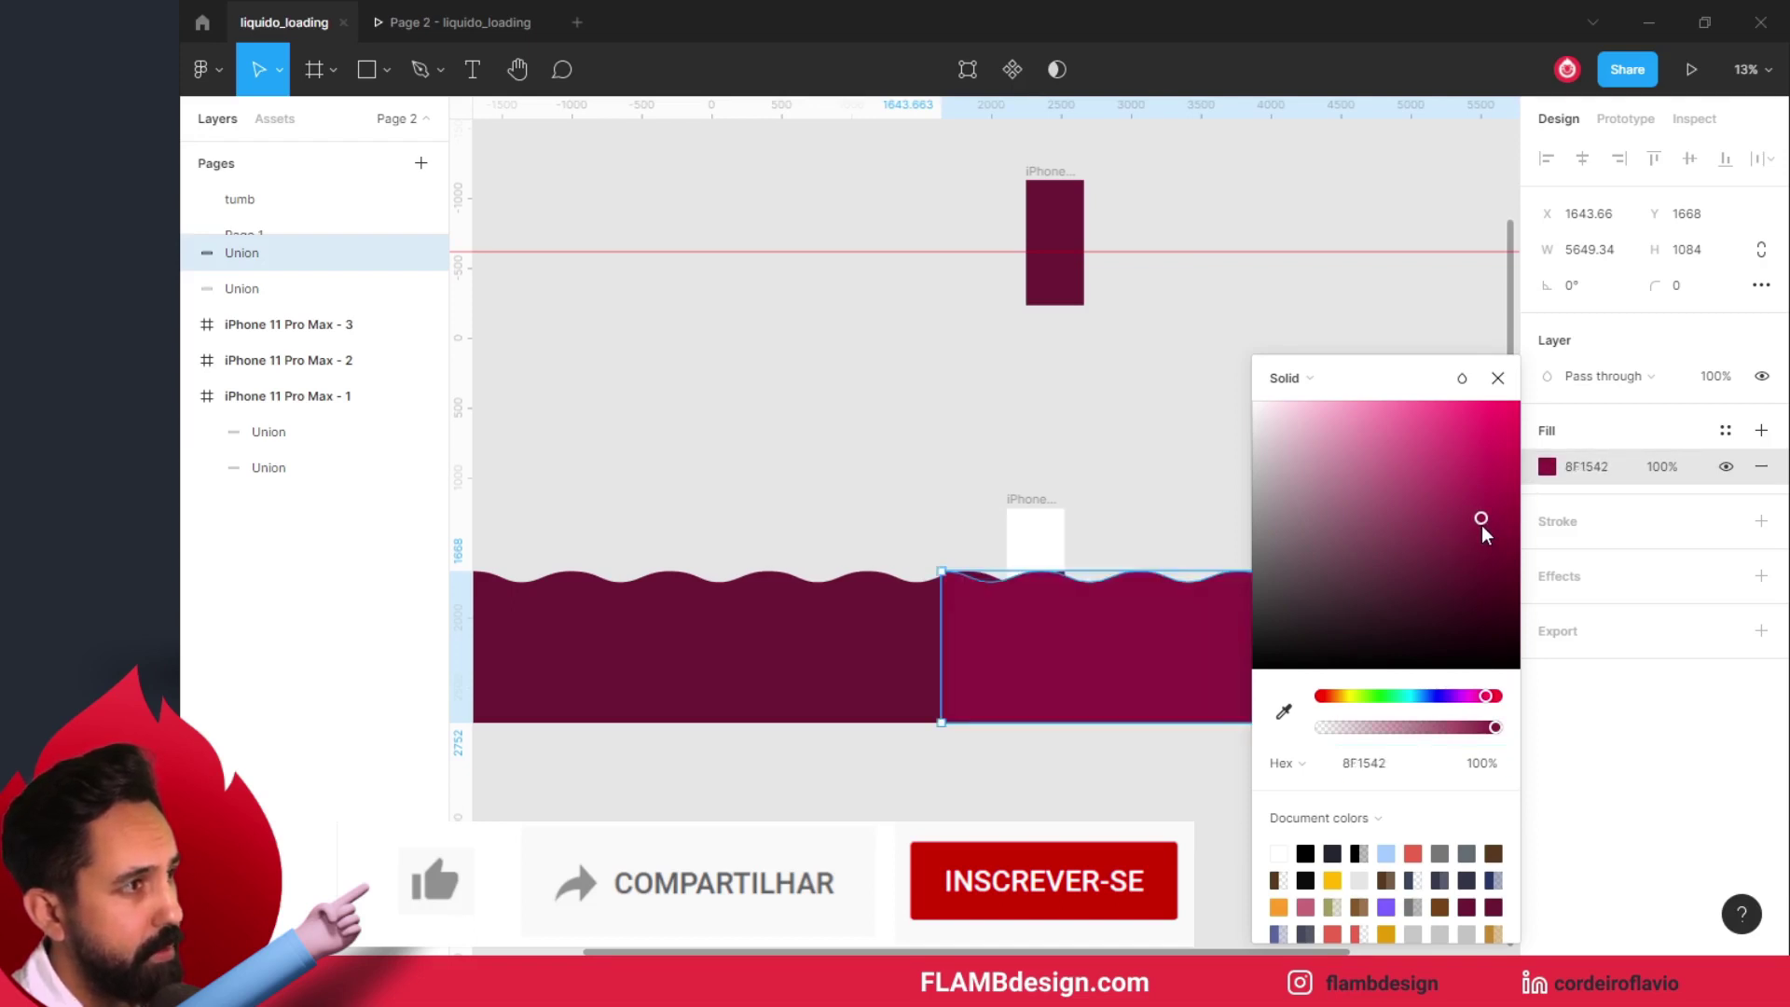
drag(1481, 524, 1480, 522)
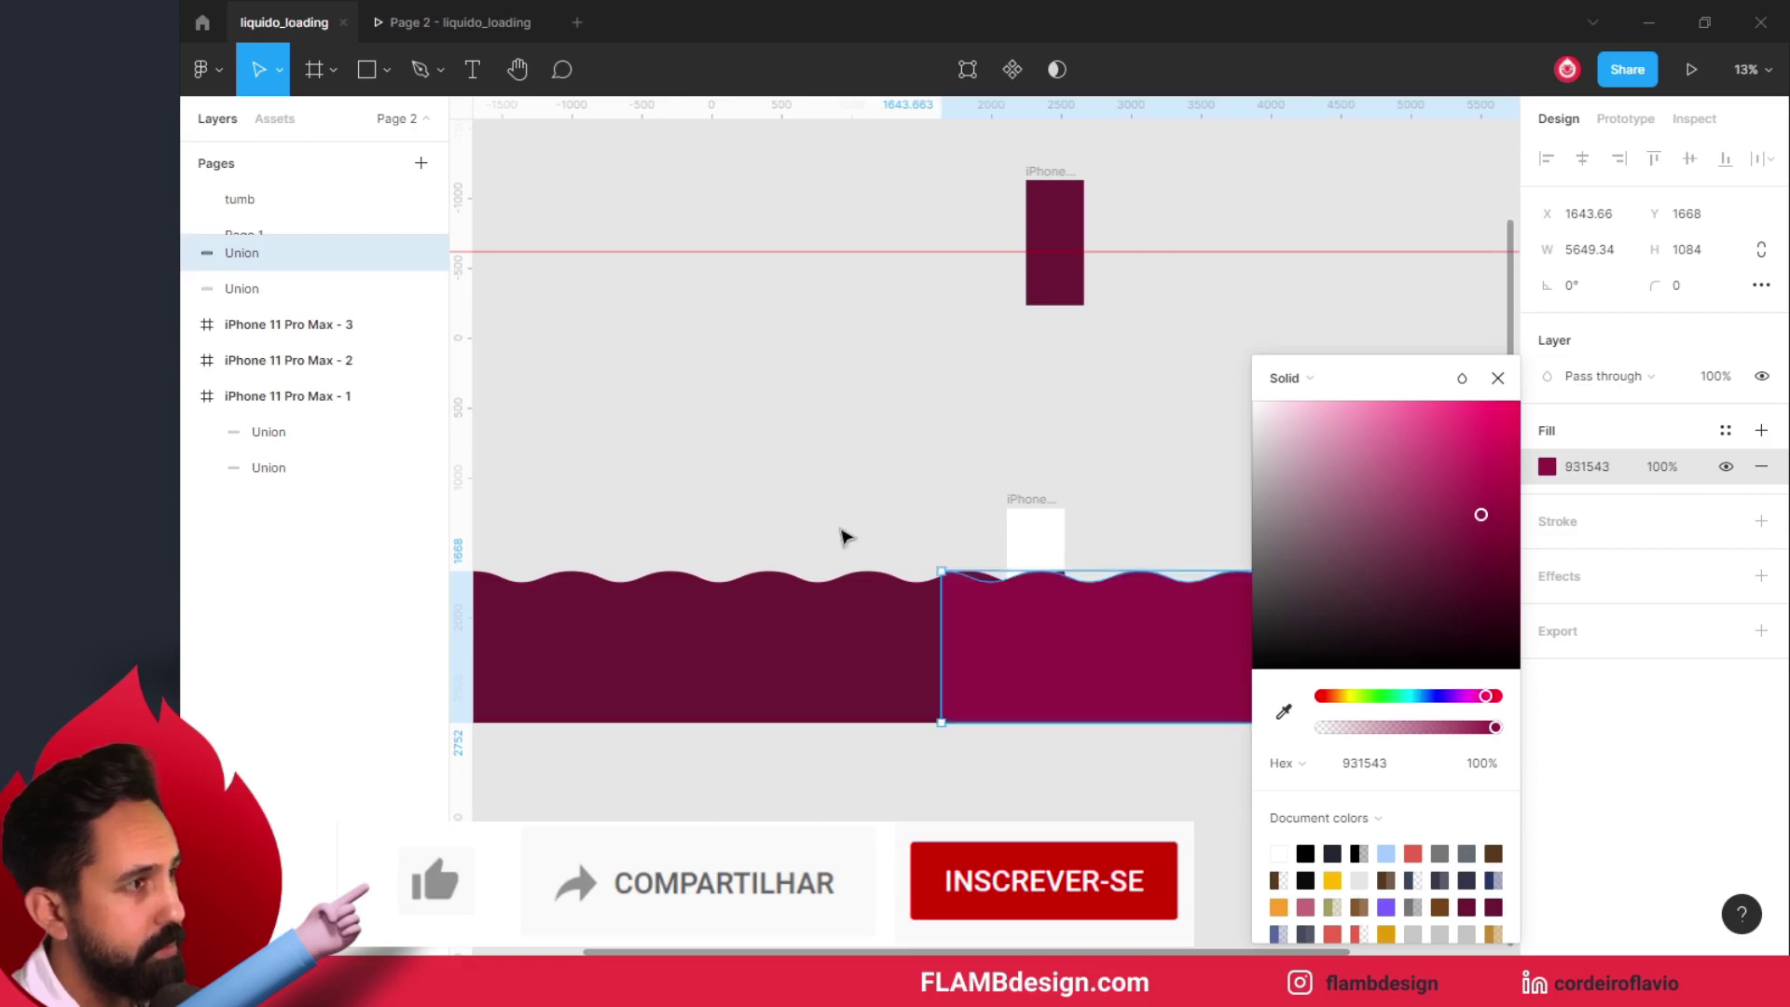
click(841, 533)
click(1030, 641)
mouse_move(307, 251)
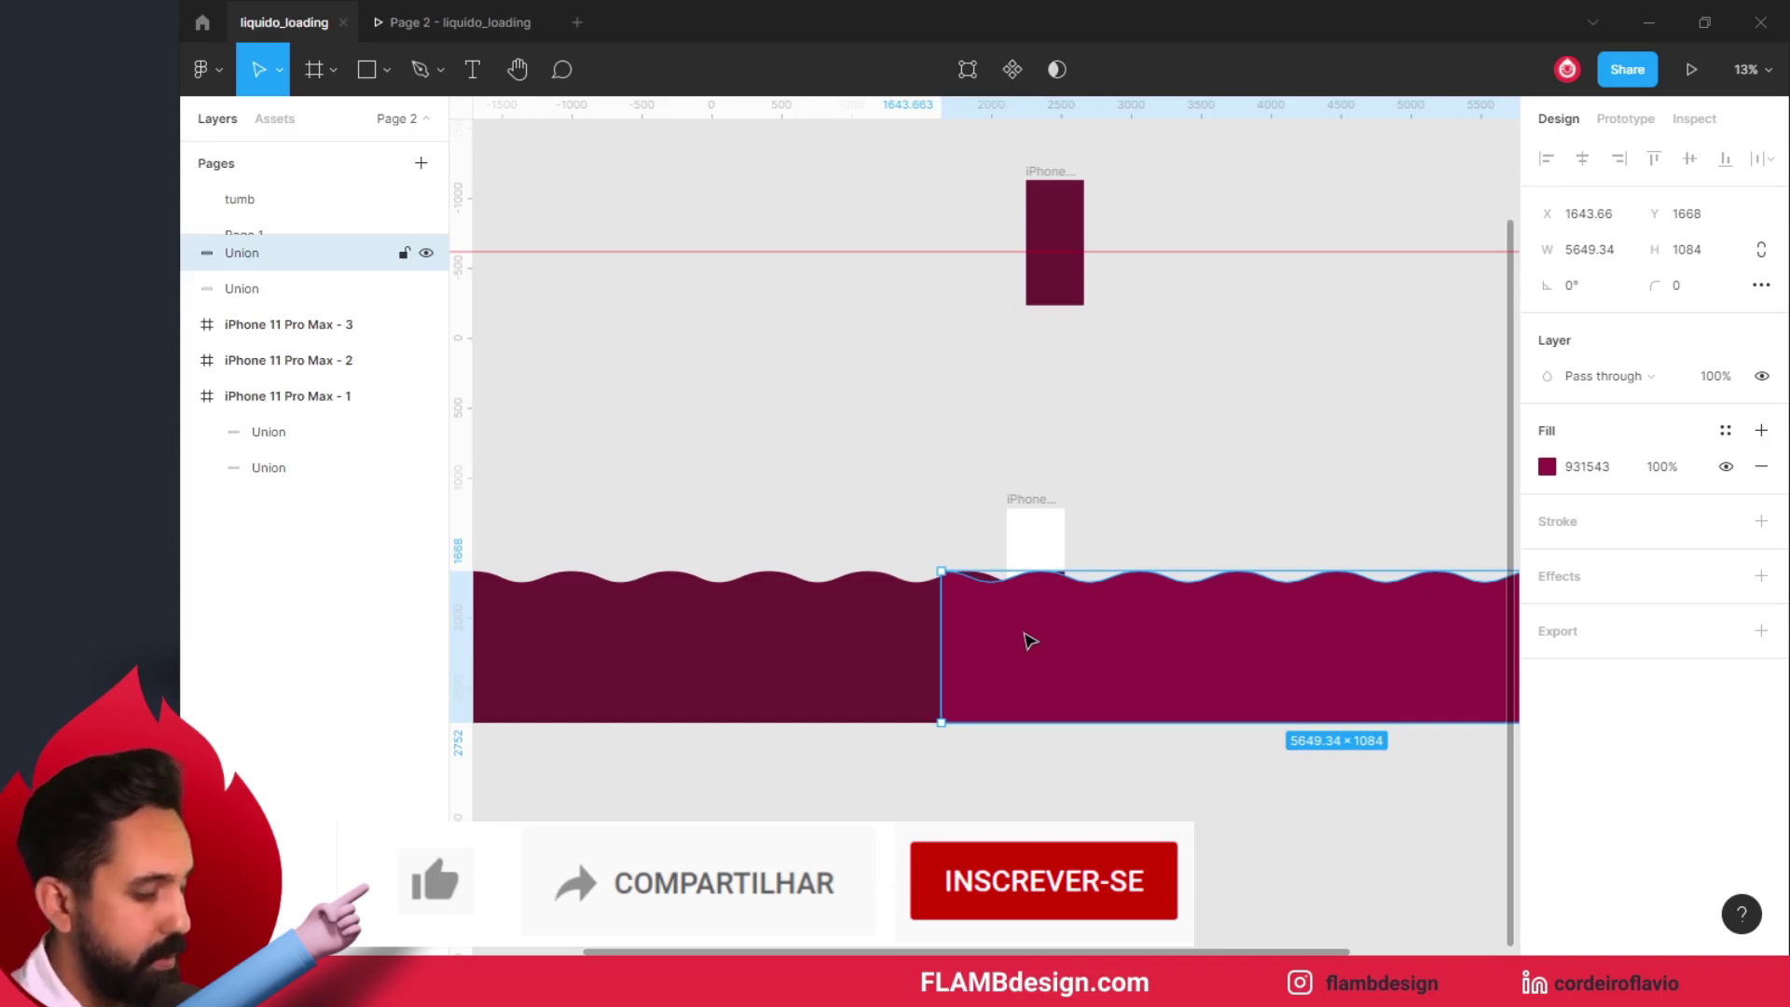
key(ctrl+shift+bracketleft)
Step: Offset the maroon and crimson waves sideways and lower the crimson wave slightly
drag(910, 607, 909, 606)
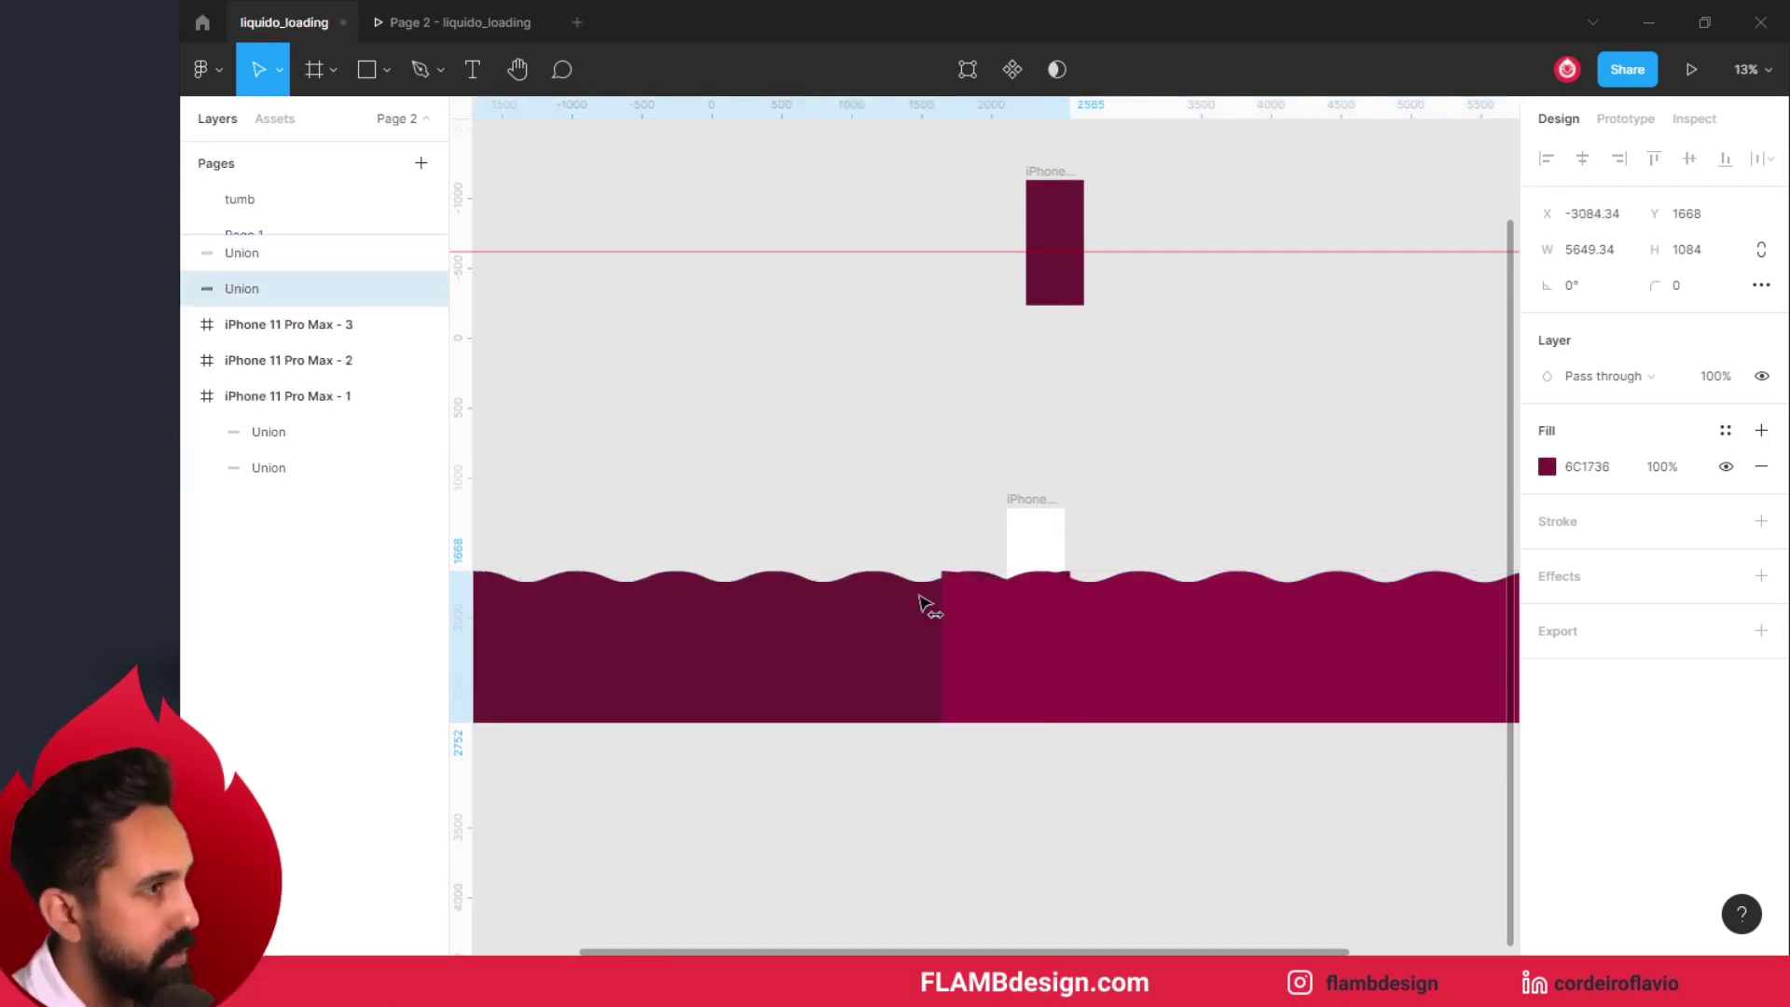
drag(911, 606, 914, 607)
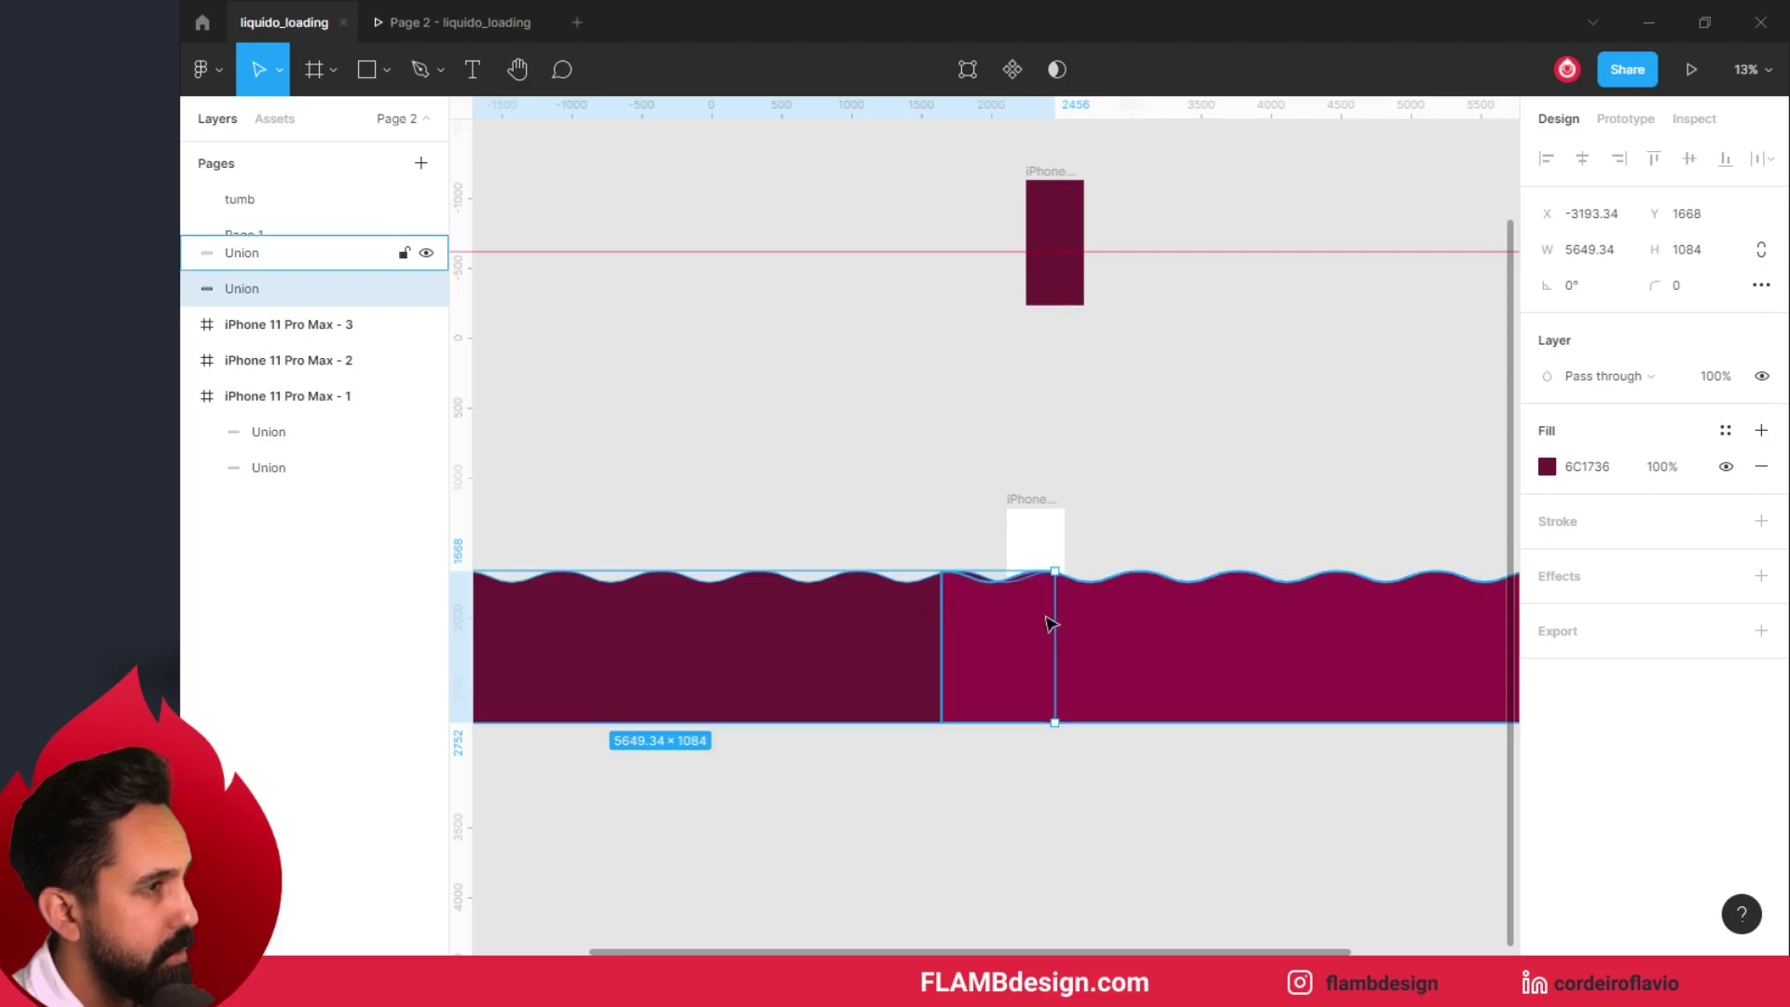
drag(1130, 624, 1149, 621)
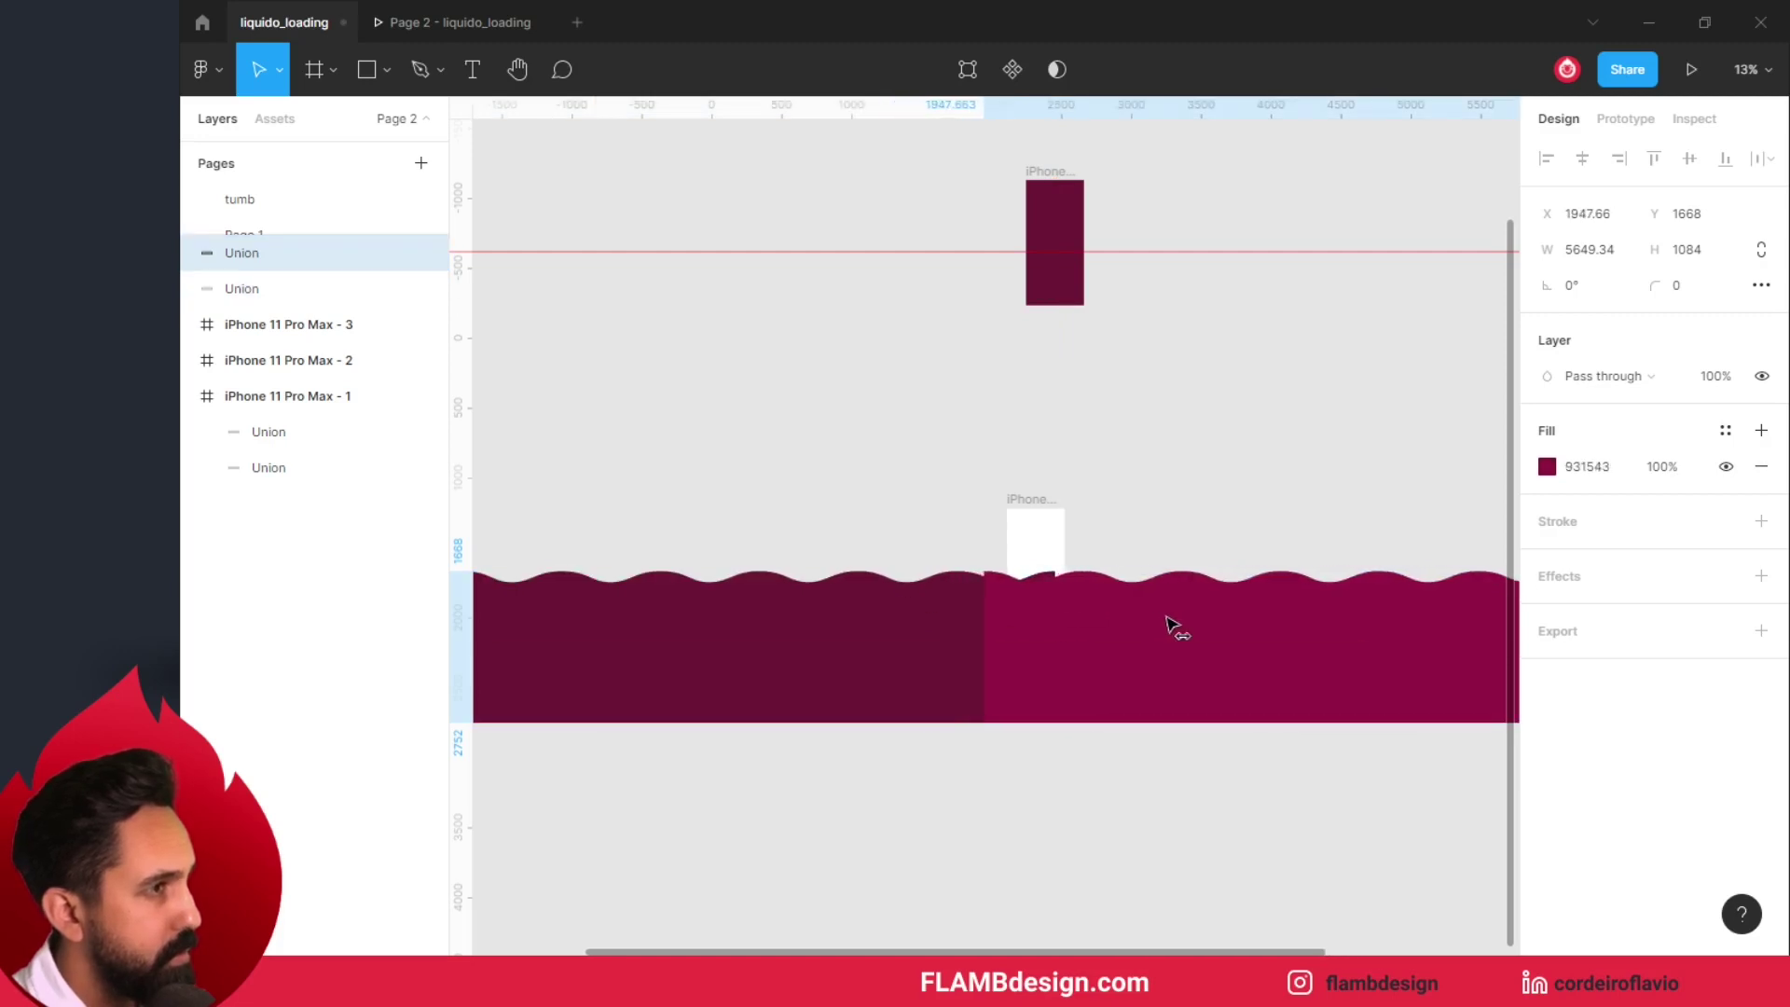
scroll(1043, 611, up, 3)
scroll(987, 583, up, 3)
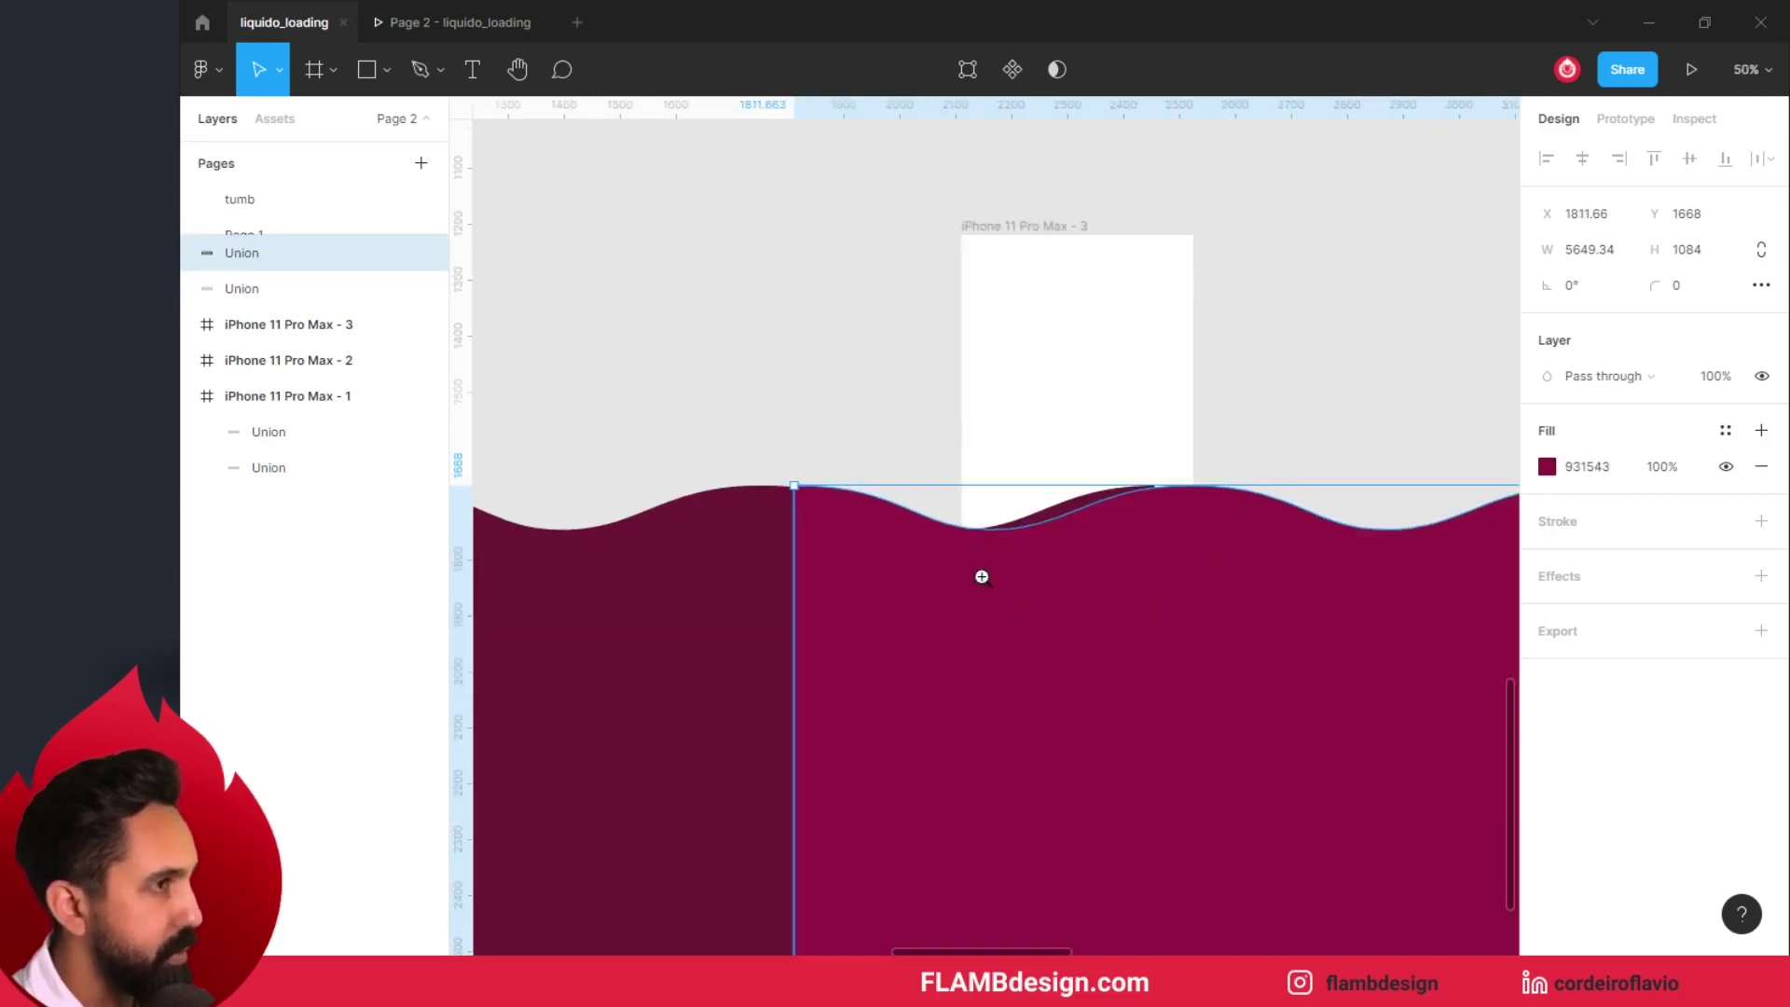
drag(1033, 623, 1177, 668)
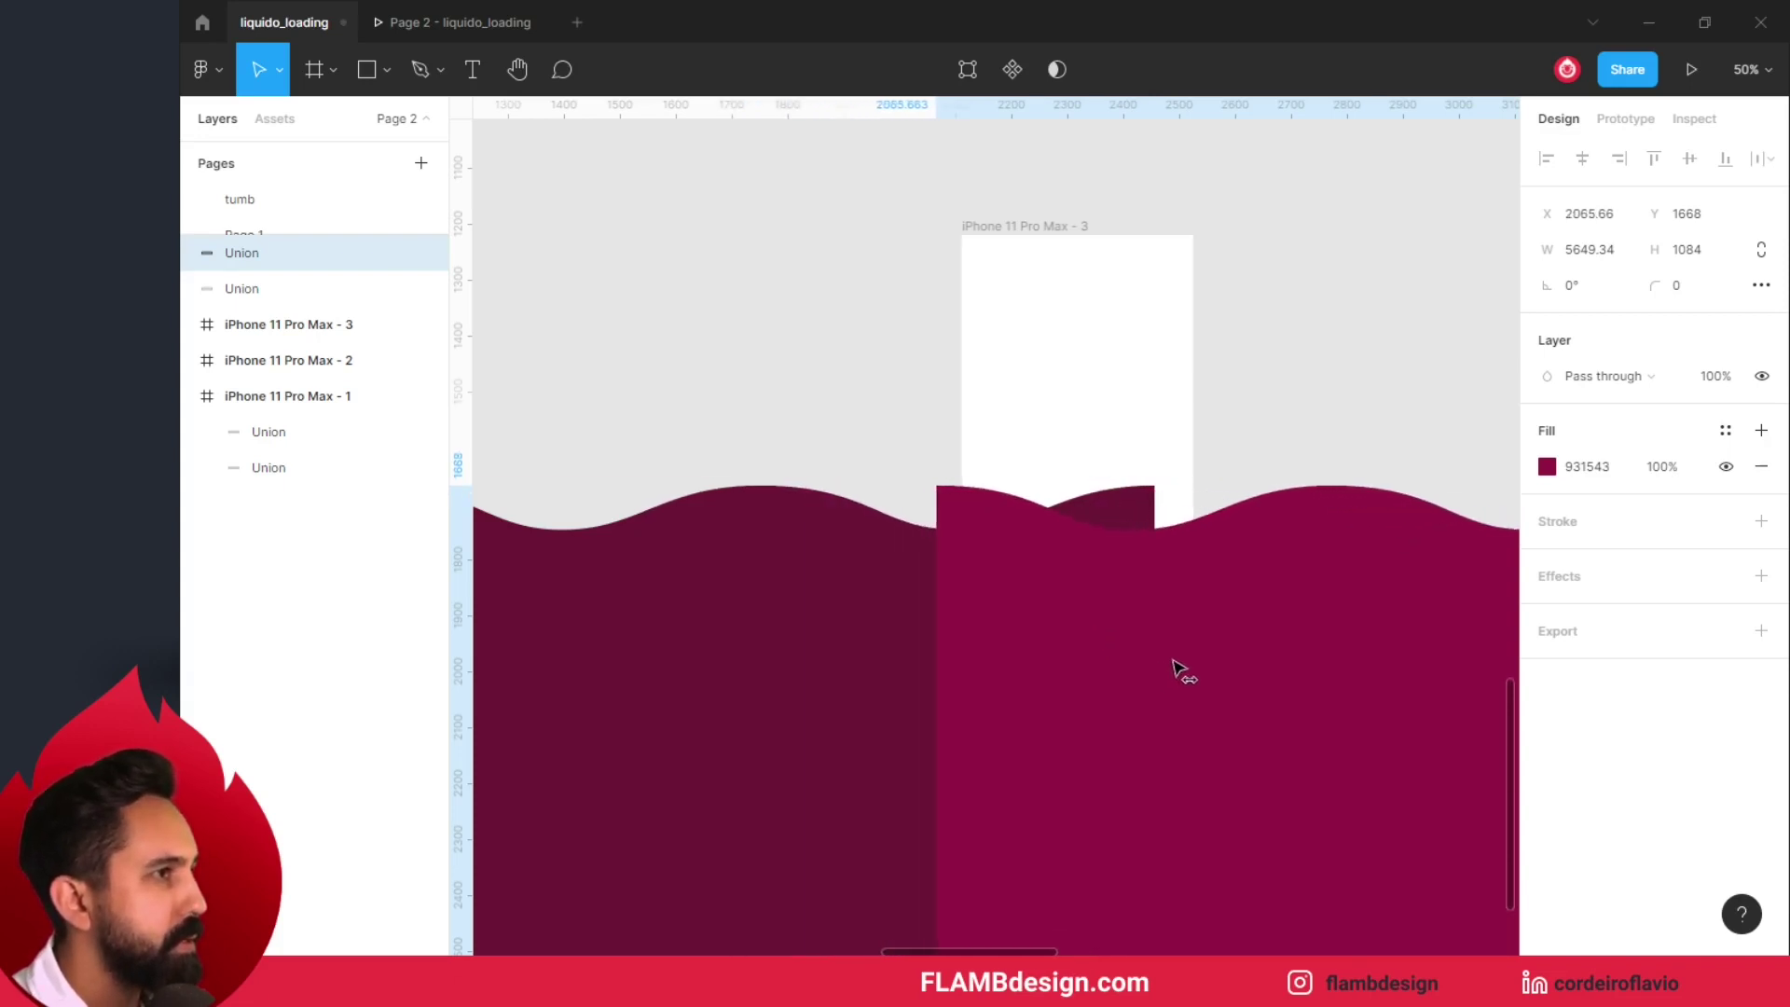
drag(1178, 668, 1193, 673)
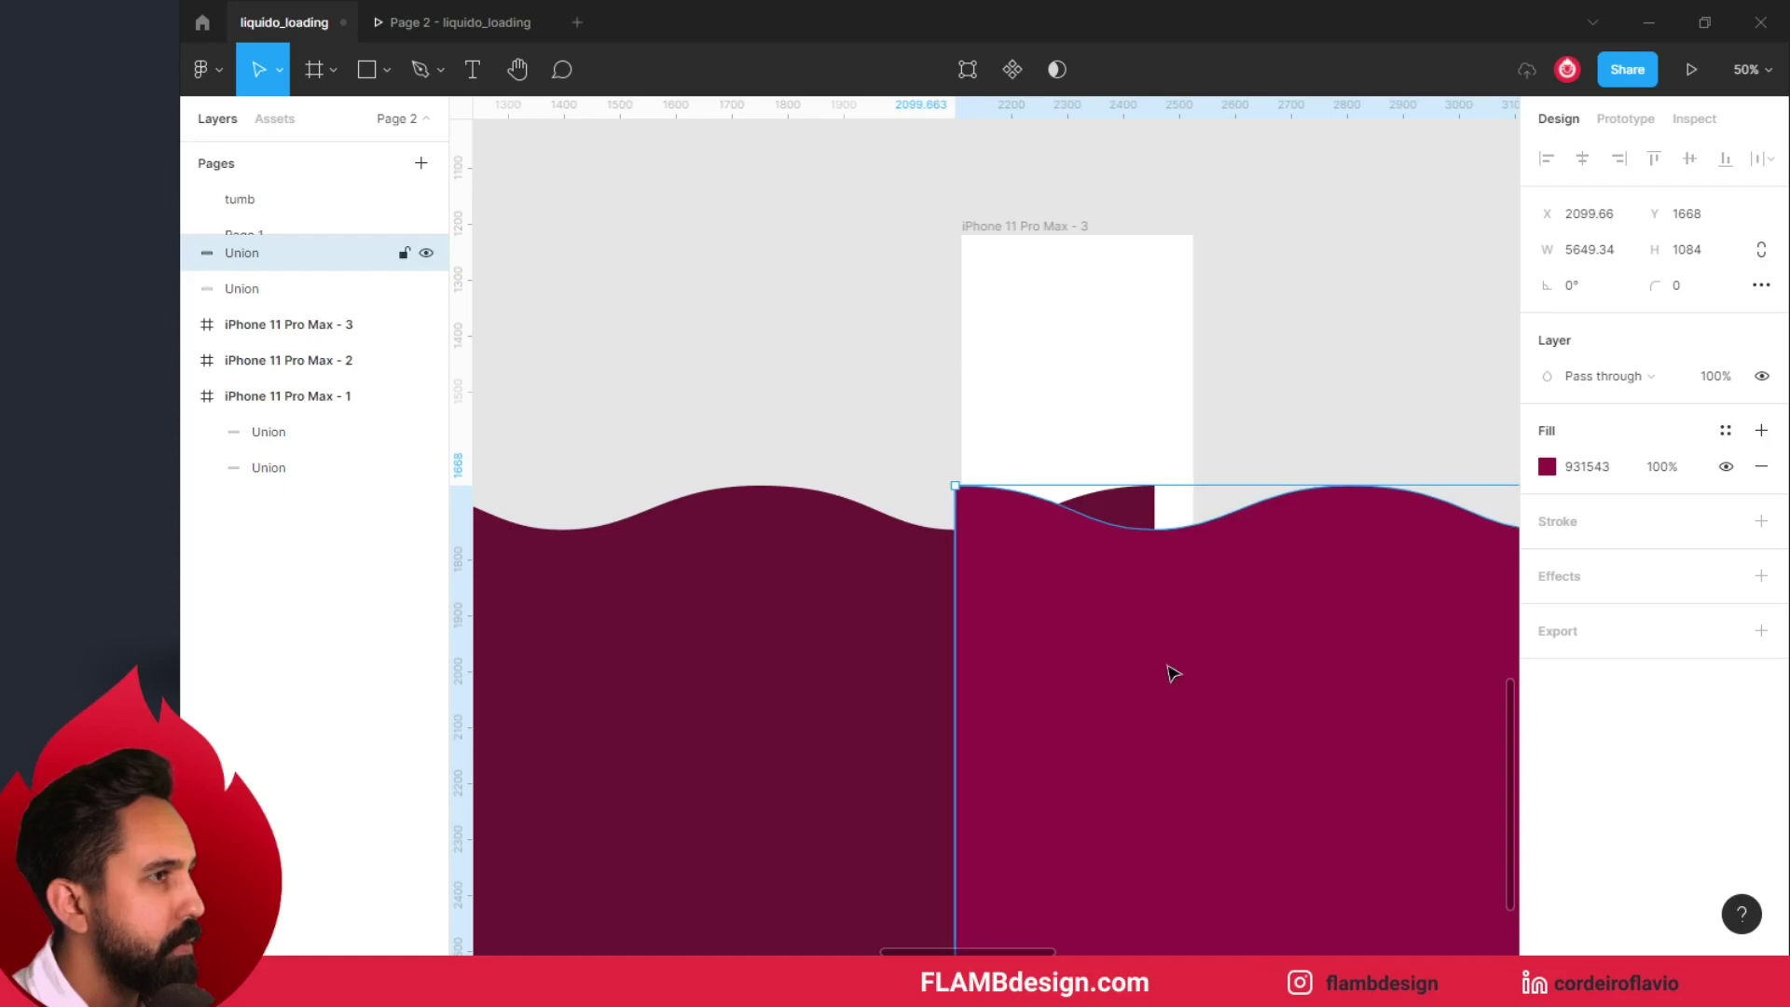
Step: Move the crimson wave into iPhone 11 Pro Max - 3 at Y 1702 and check both fills
drag(764, 664, 804, 671)
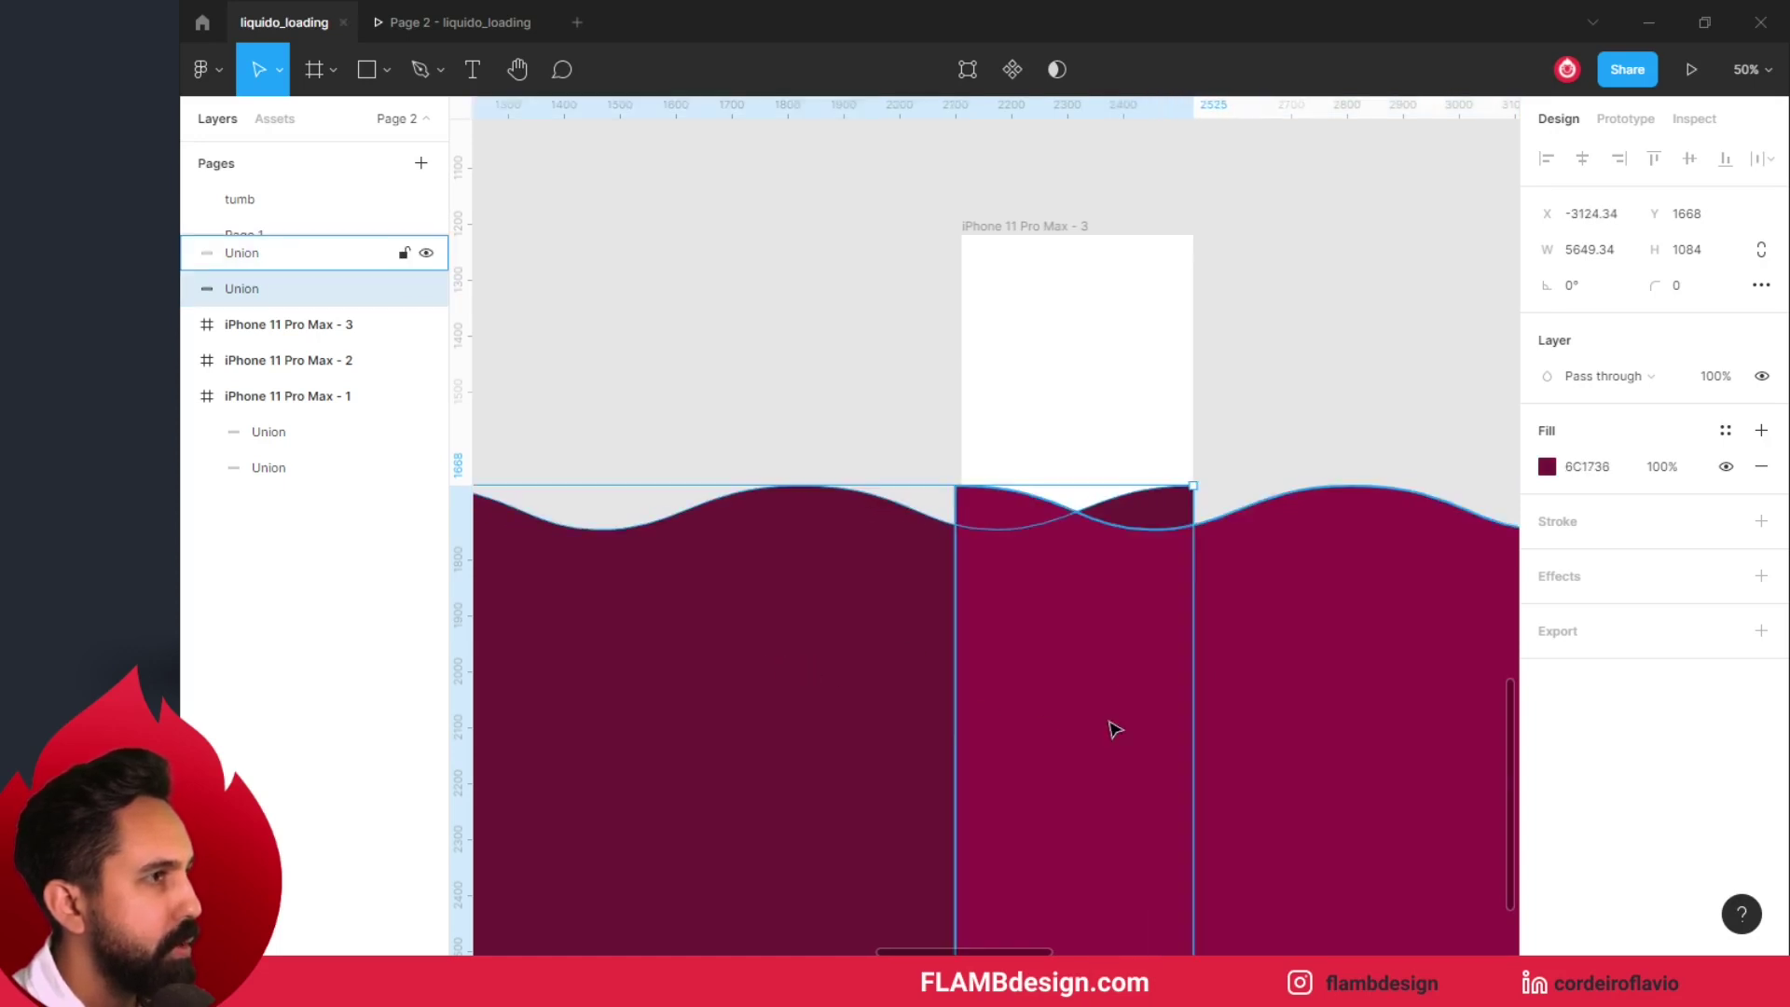
mouse_move(1277, 739)
mouse_down()
mouse_move(1200, 743)
mouse_move(1235, 745)
mouse_up()
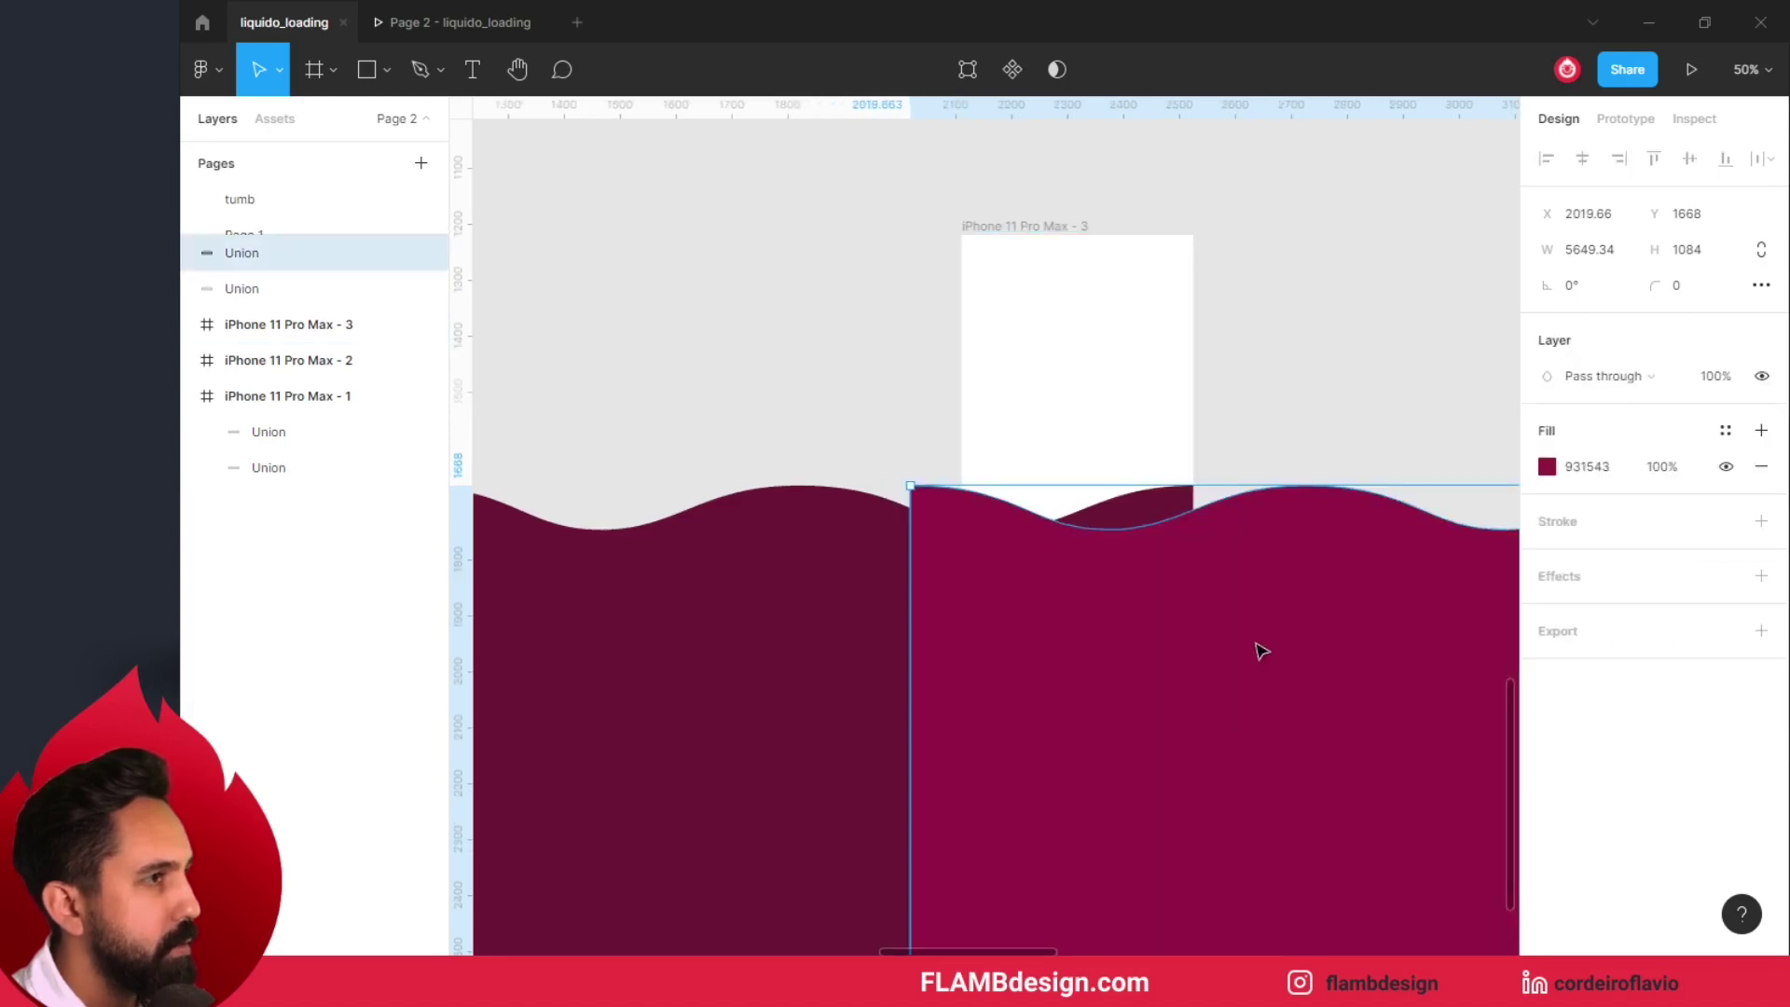
drag(1261, 651, 1261, 673)
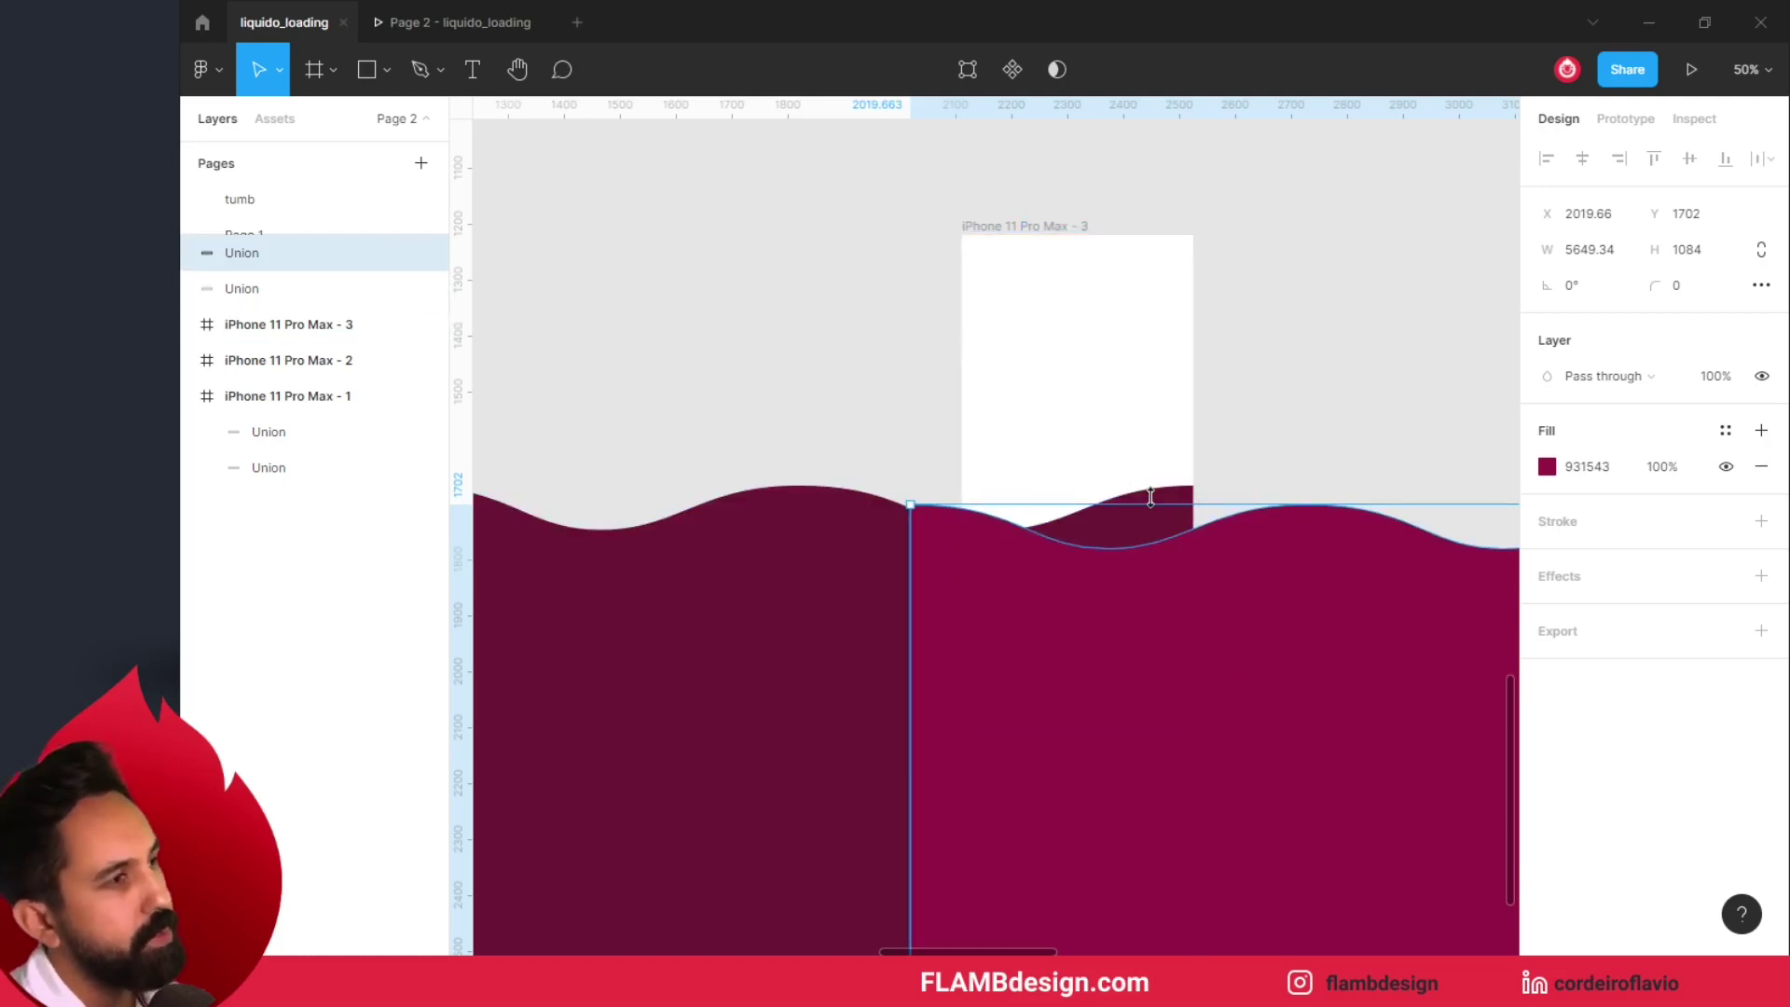
click(1238, 483)
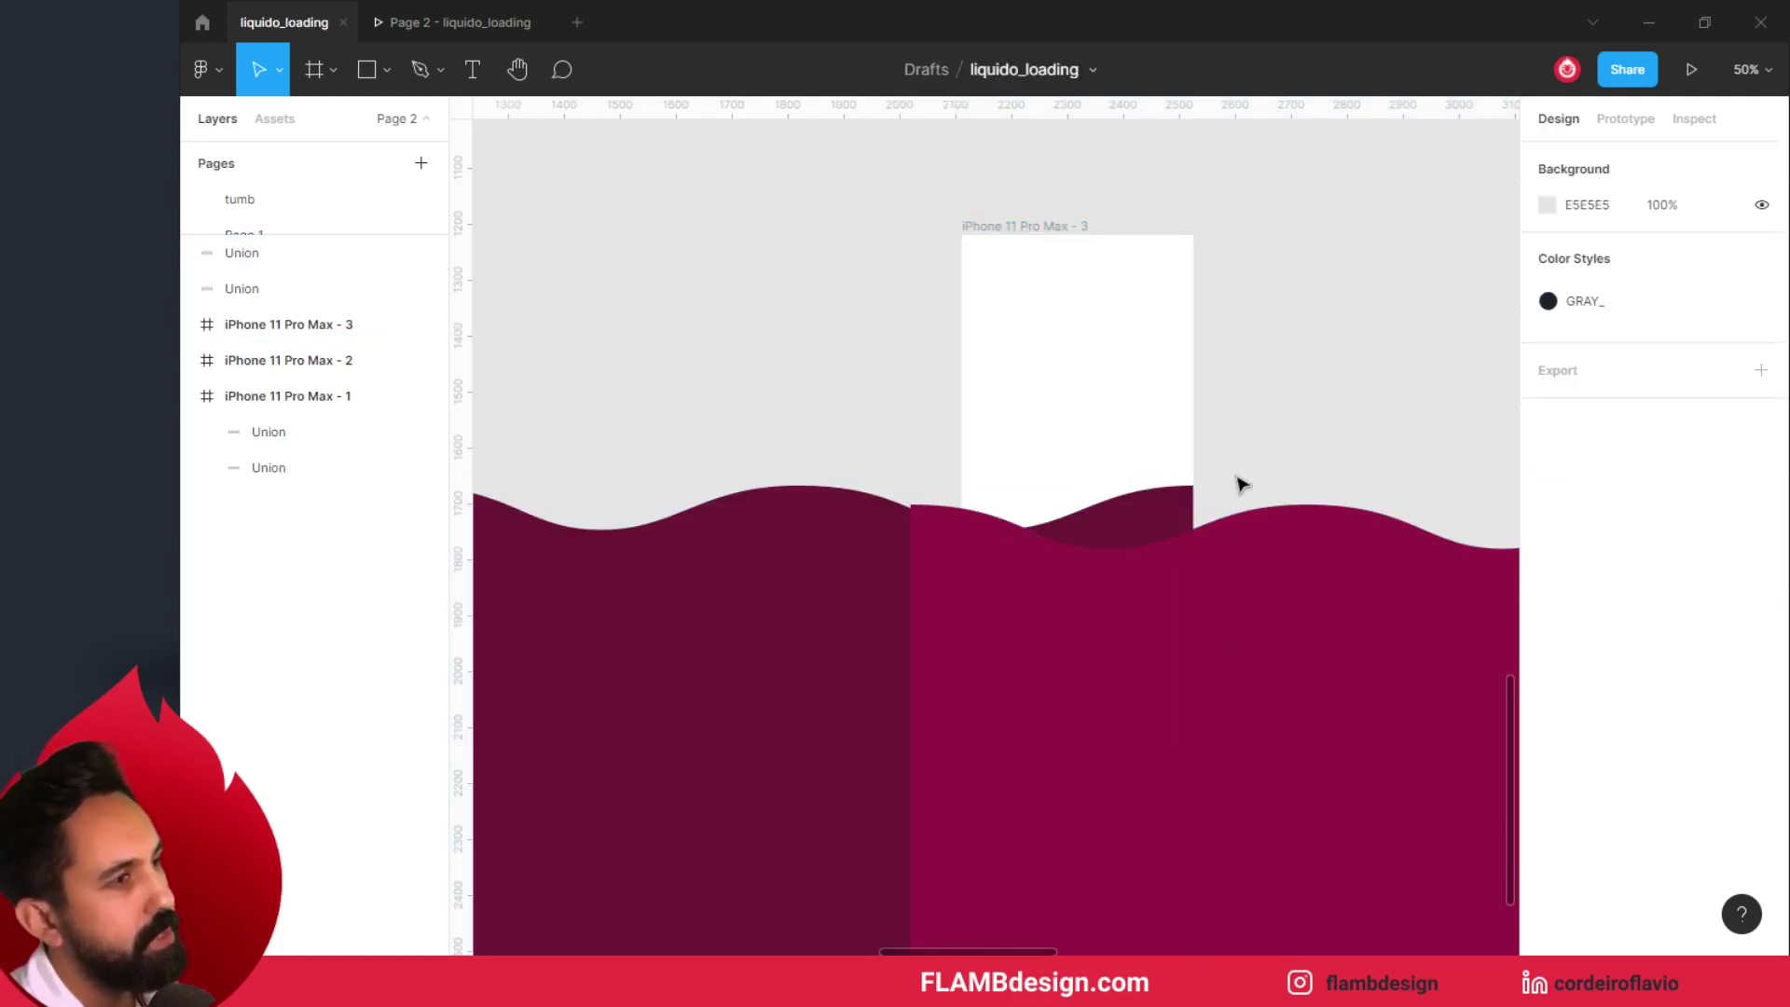
click(1159, 511)
click(1261, 647)
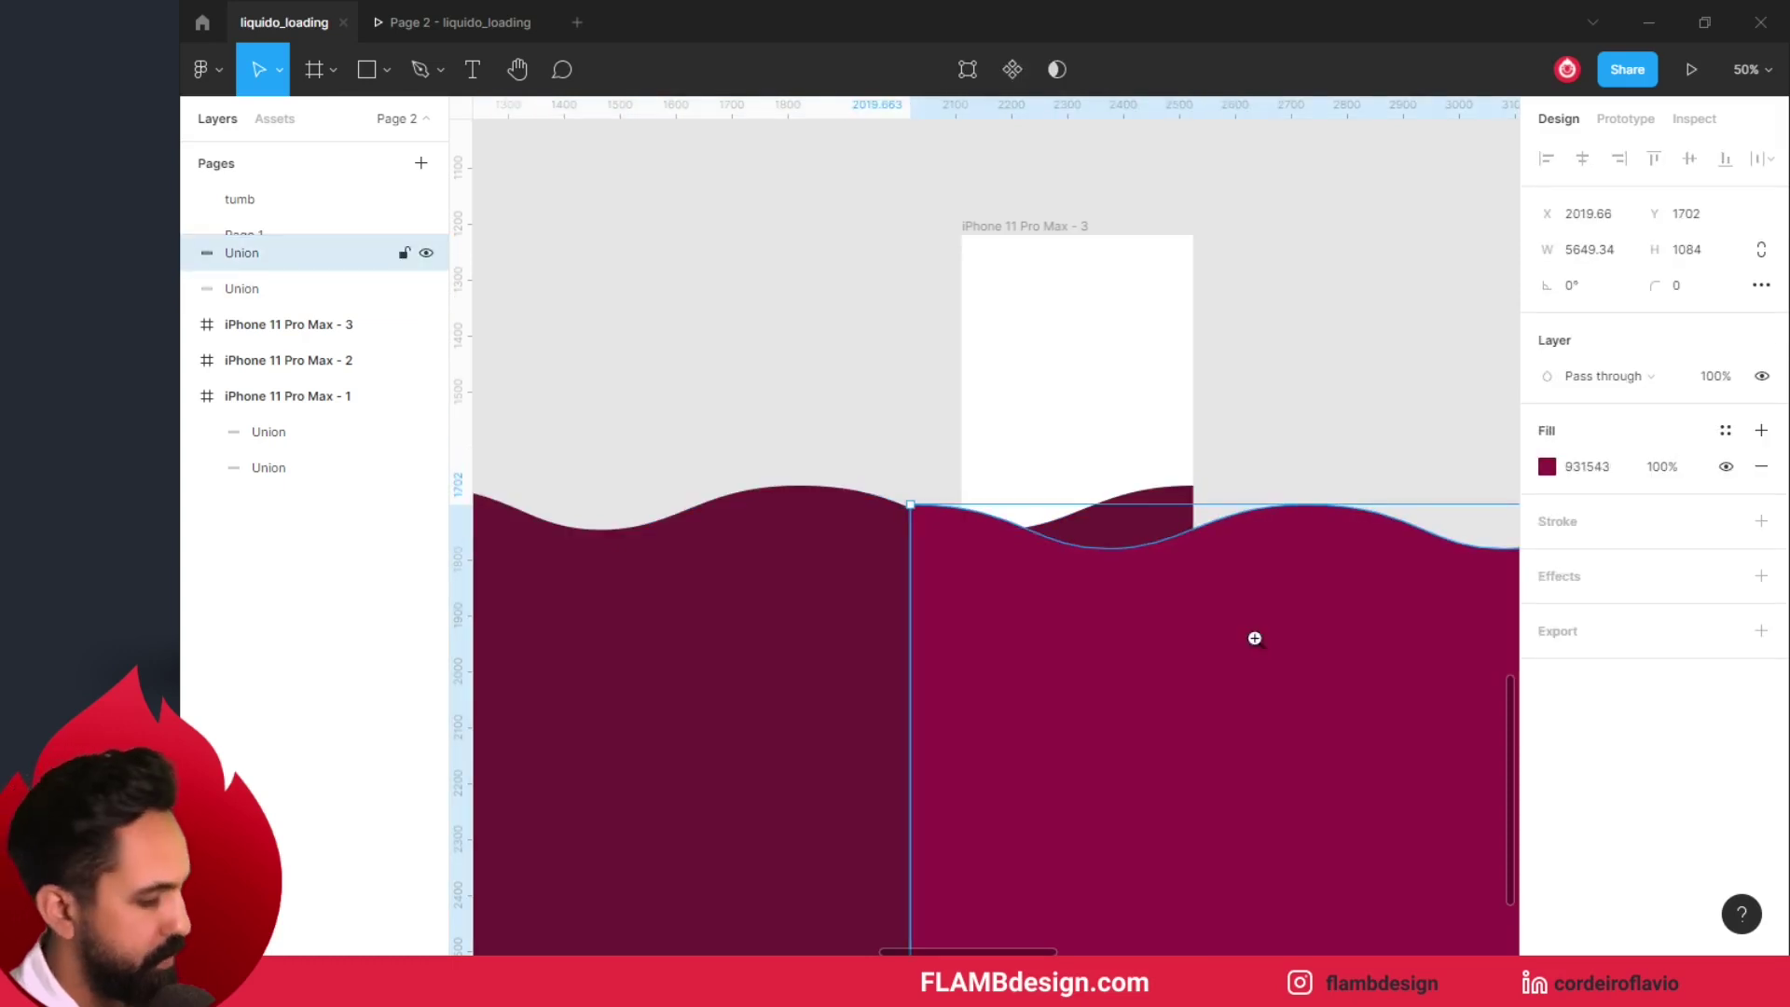
key(minus)
key(minus)
key(minus)
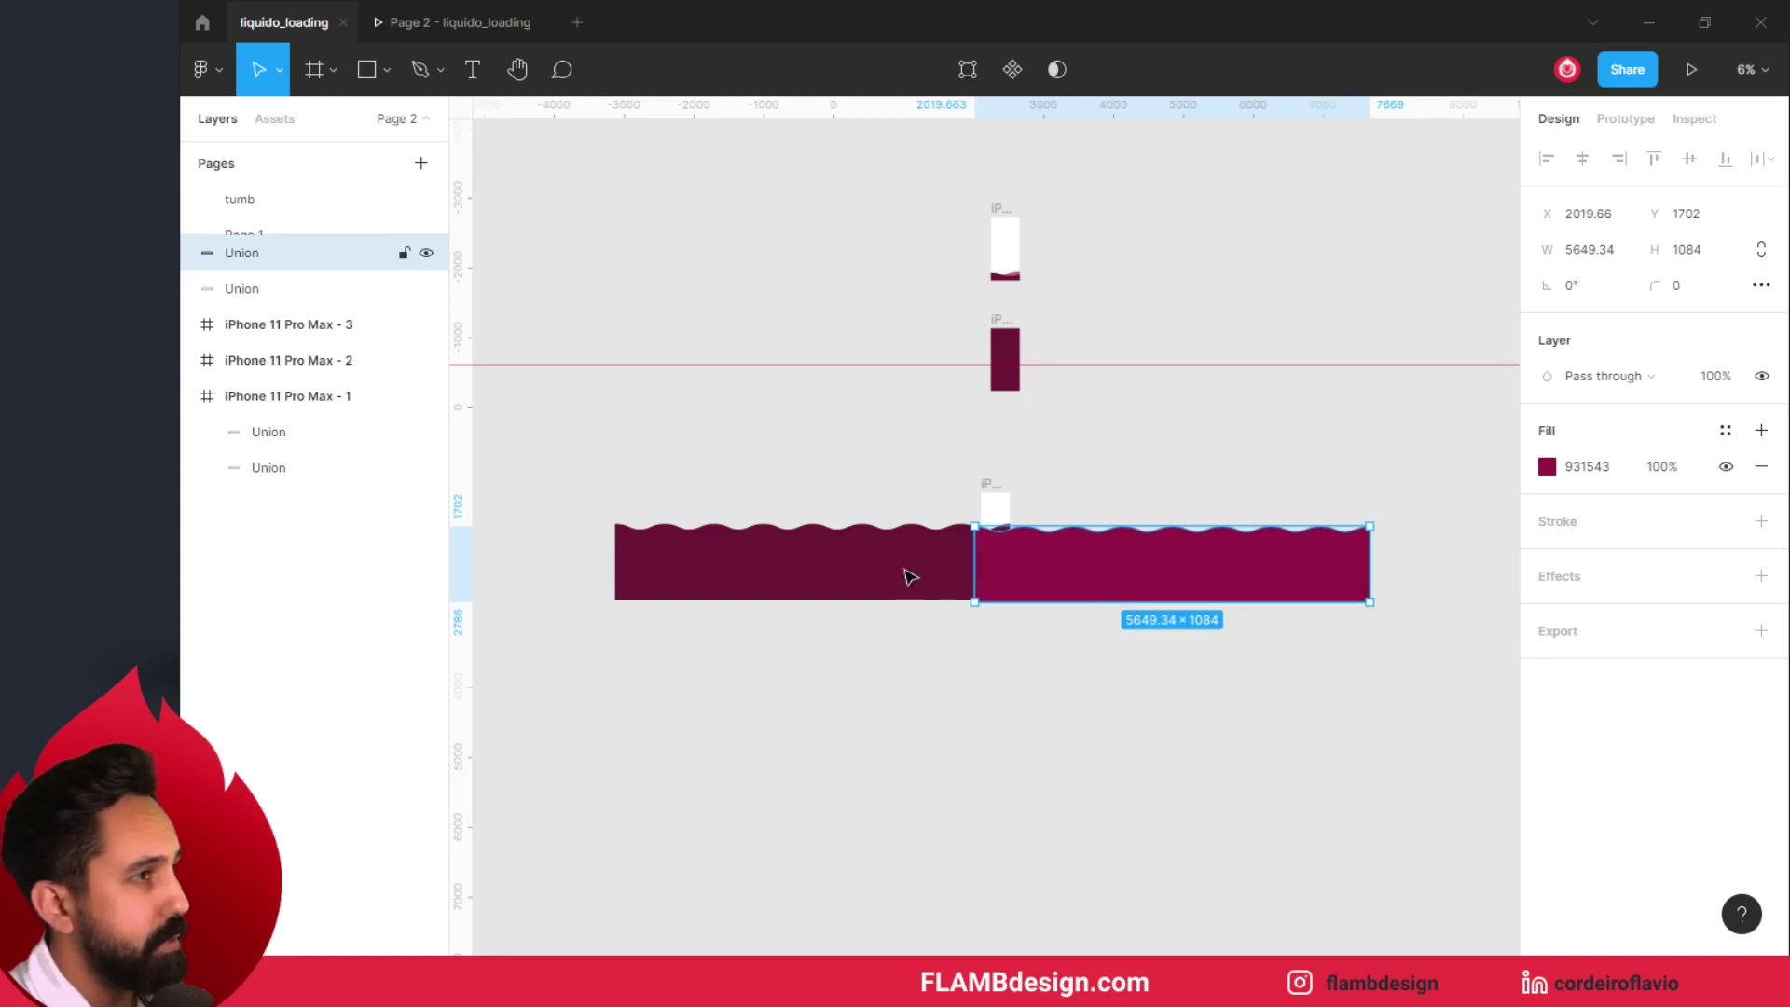
Step: Nest both wave shapes inside the iPhone 11 Pro Max - 3 frame
shift+click(847, 579)
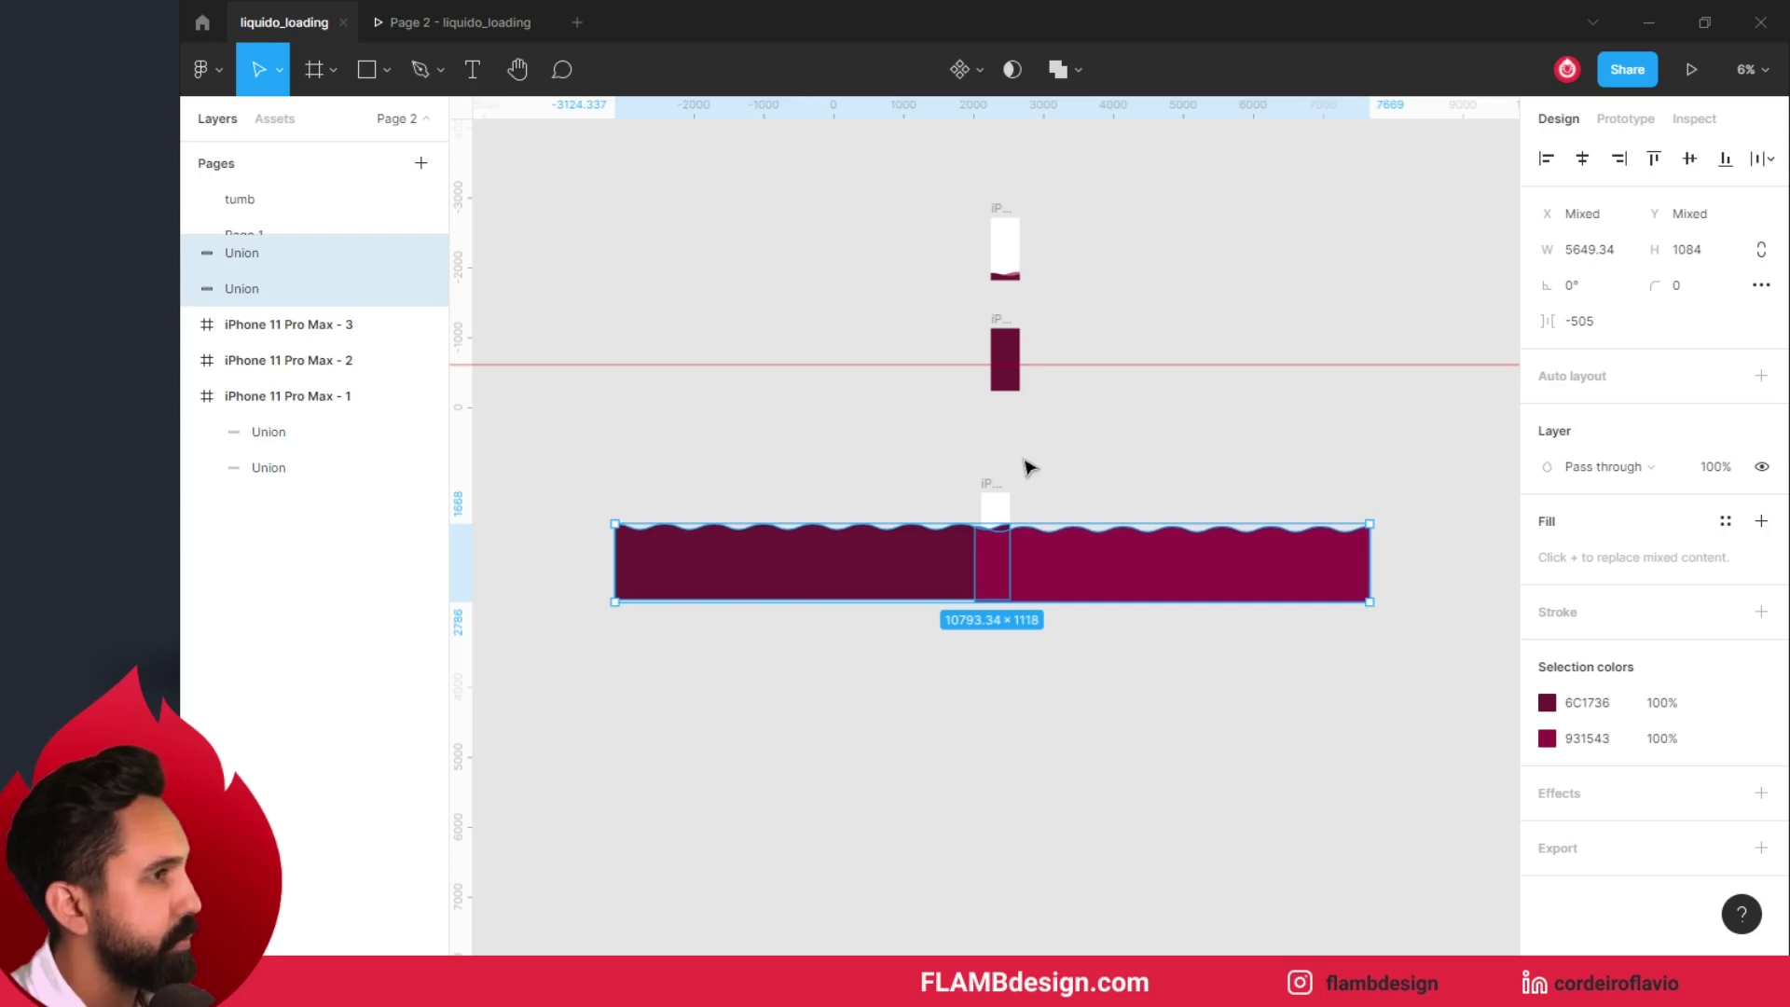
click(995, 489)
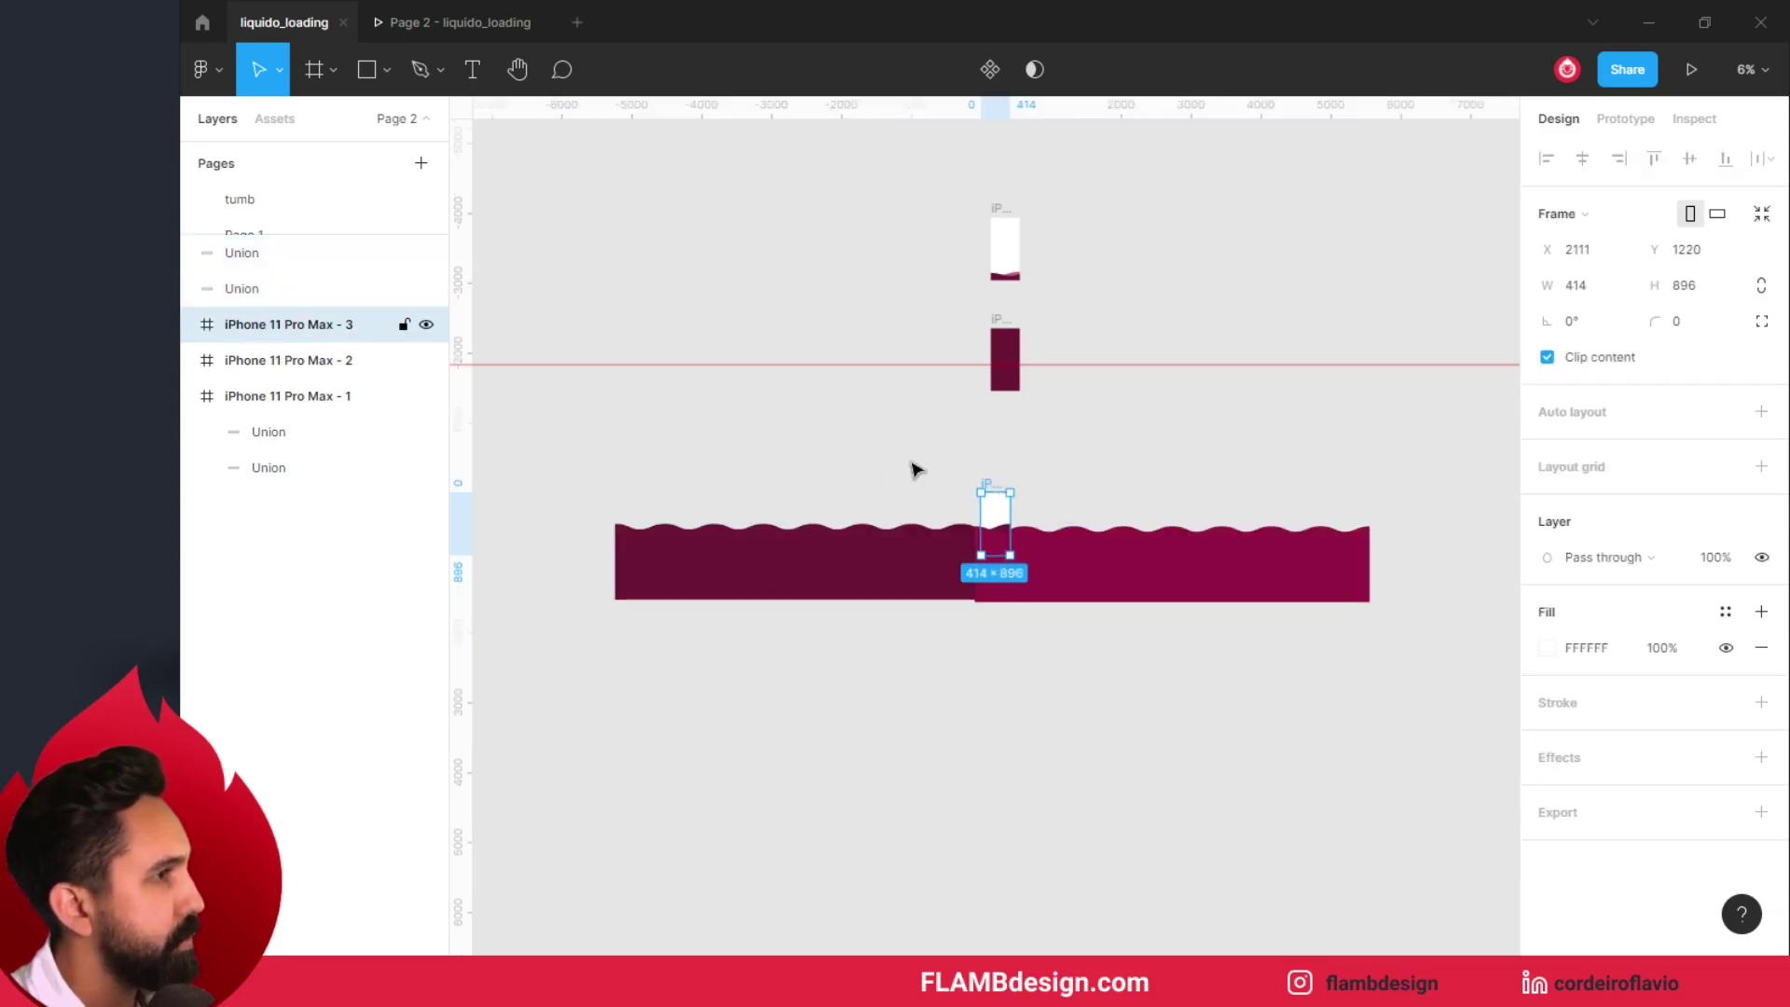
click(250, 255)
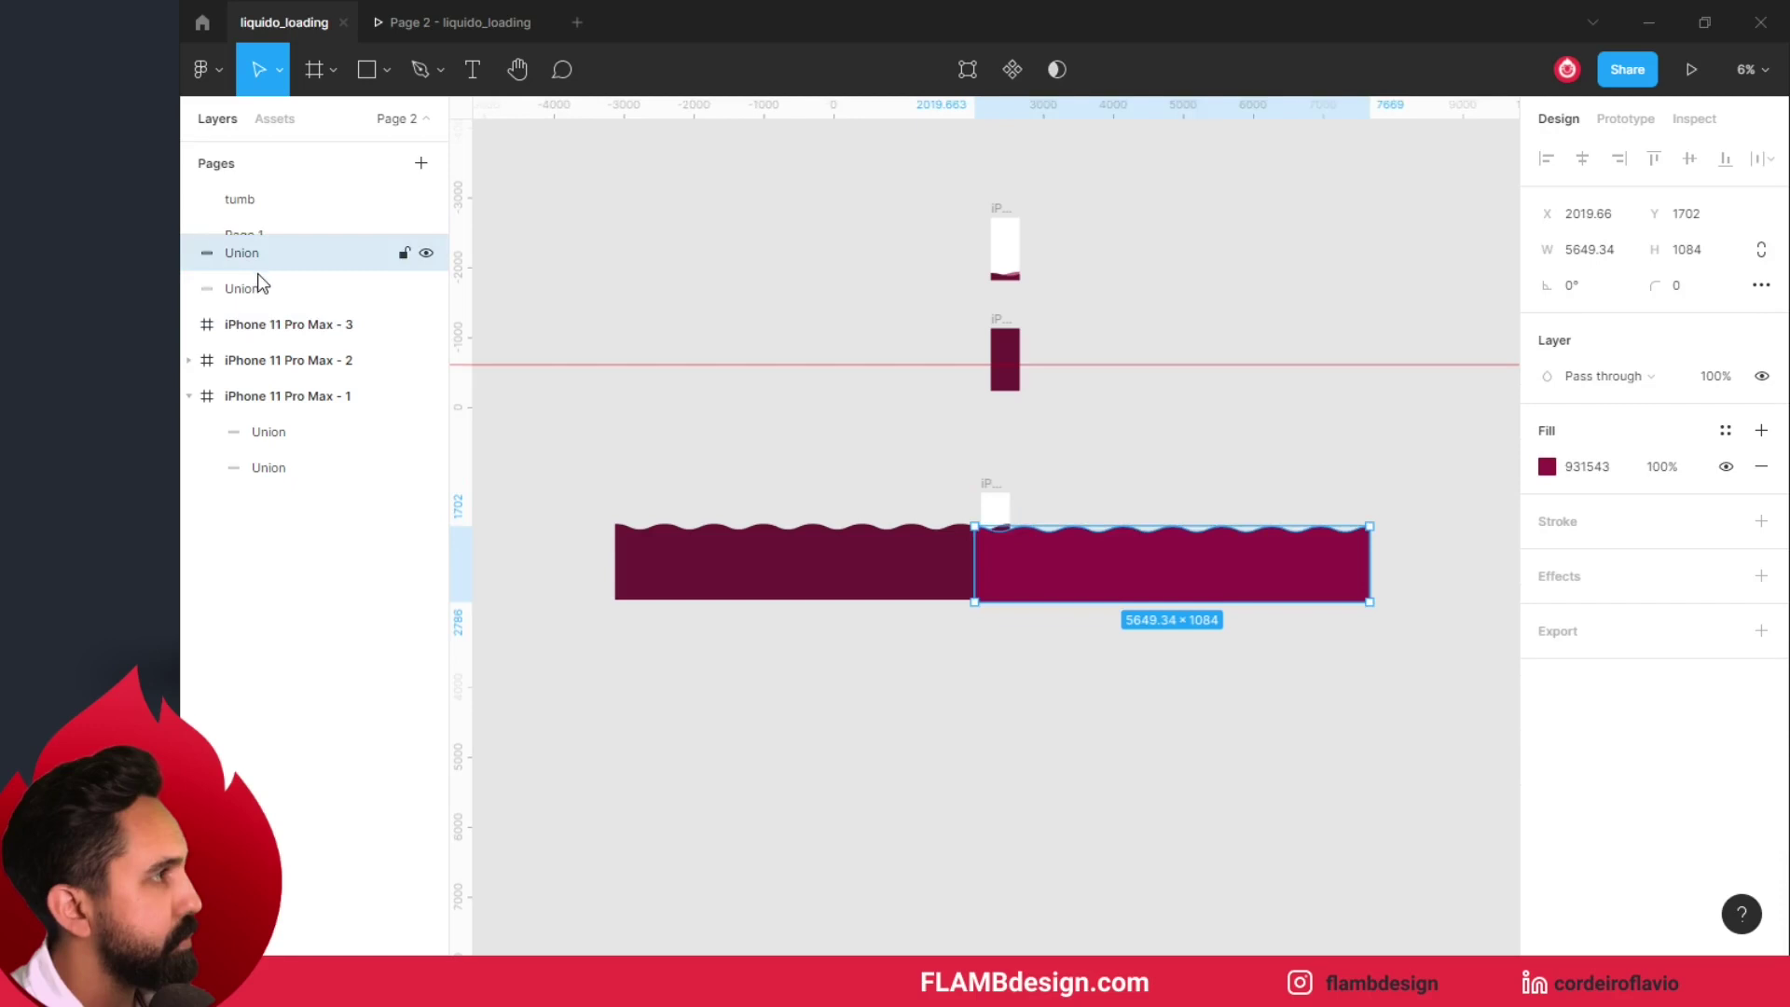
shift+click(261, 289)
drag(261, 289, 271, 328)
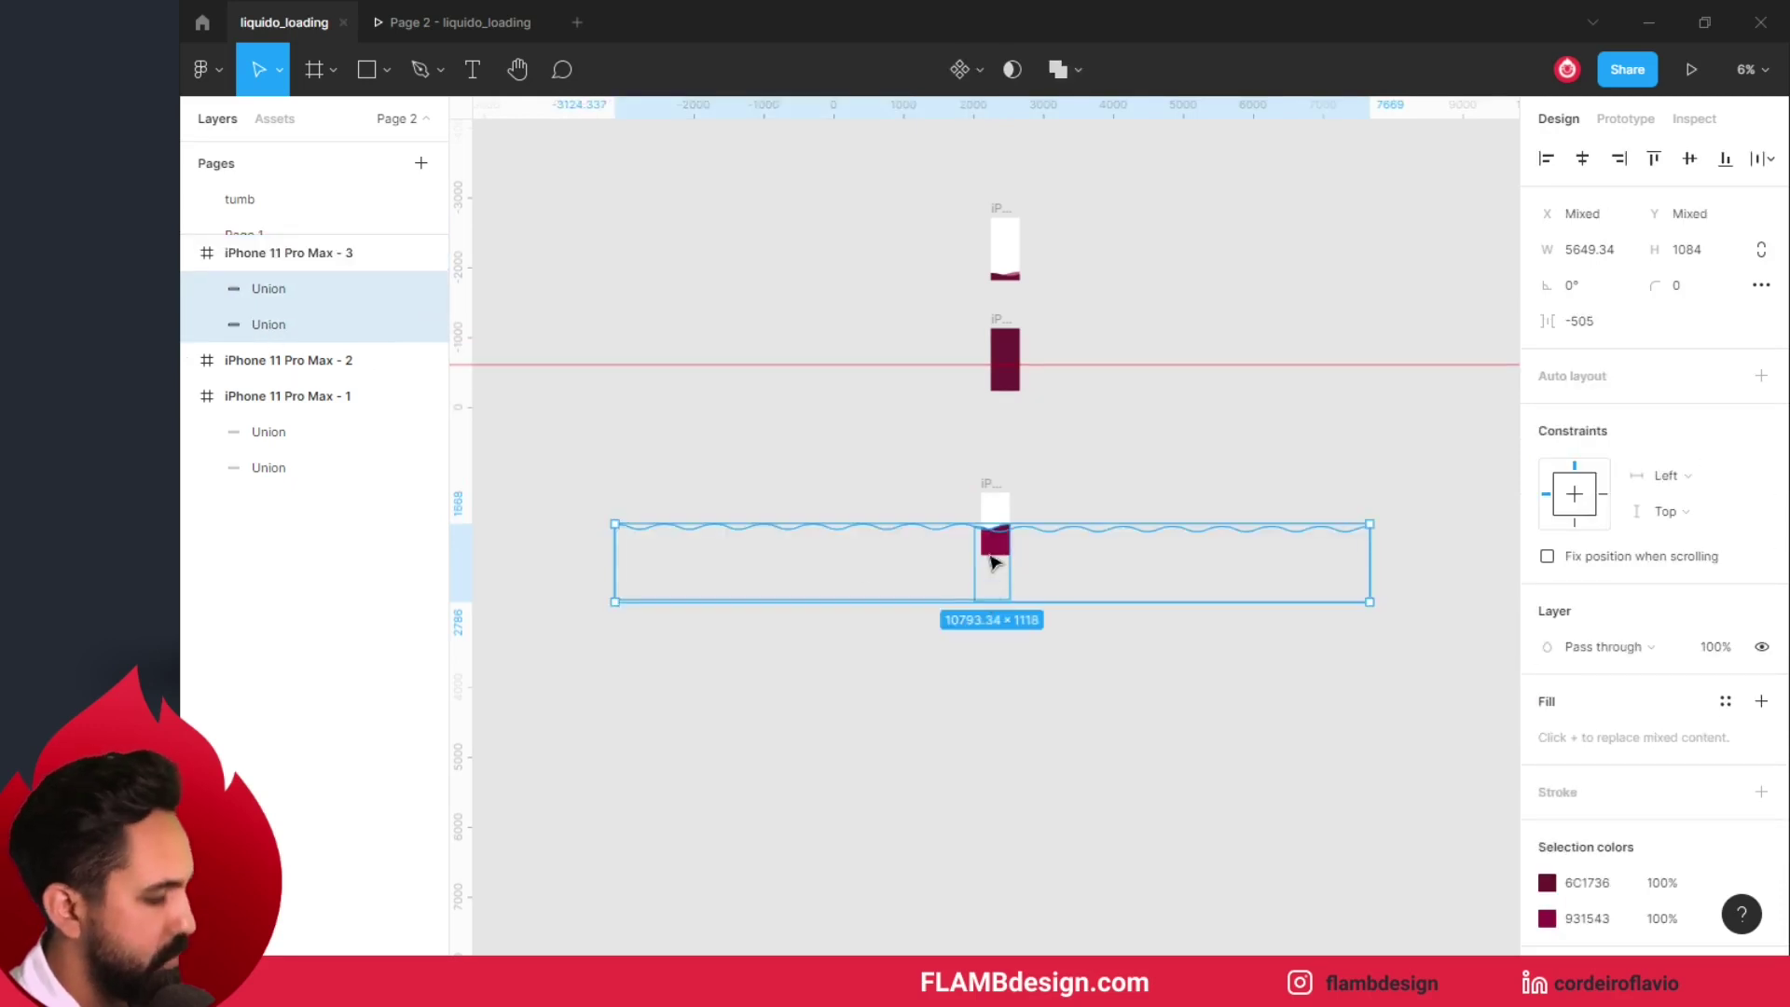
click(984, 503)
click(1006, 549)
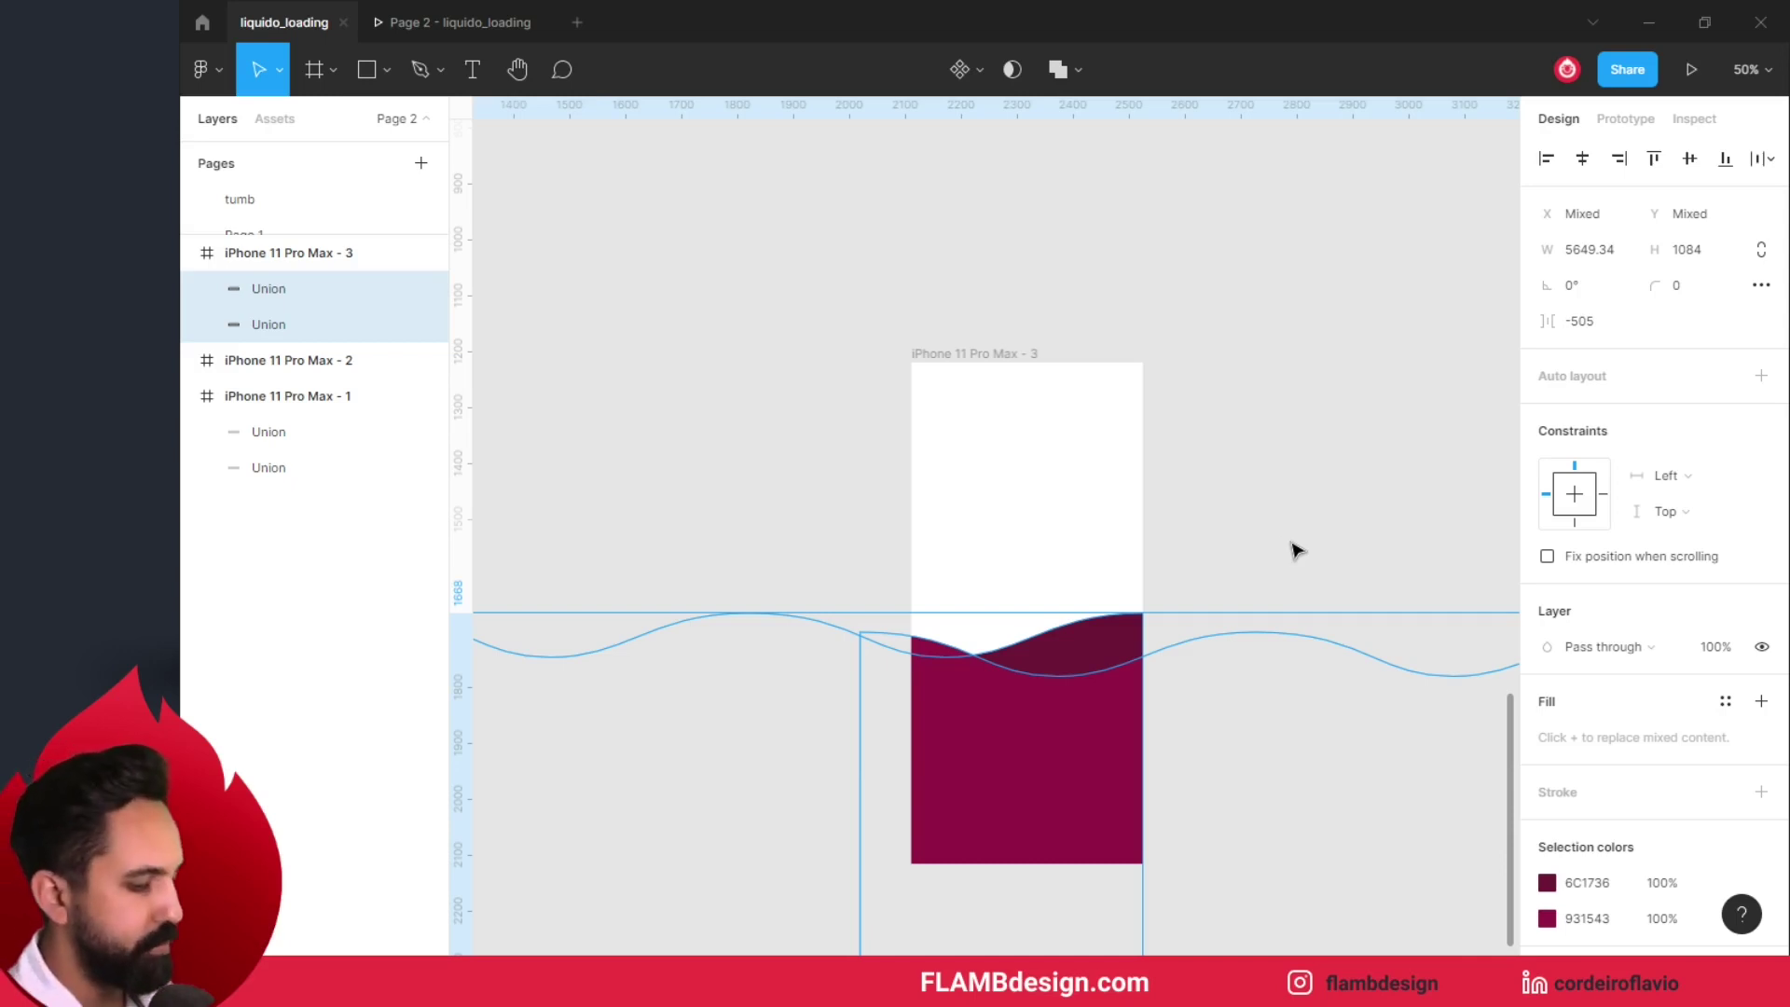
key(minus)
key(minus)
drag(1150, 443, 1183, 324)
Step: Duplicate iPhone 11 Pro Max - 3 below it as iPhone 11 Pro Max - 4
click(1100, 340)
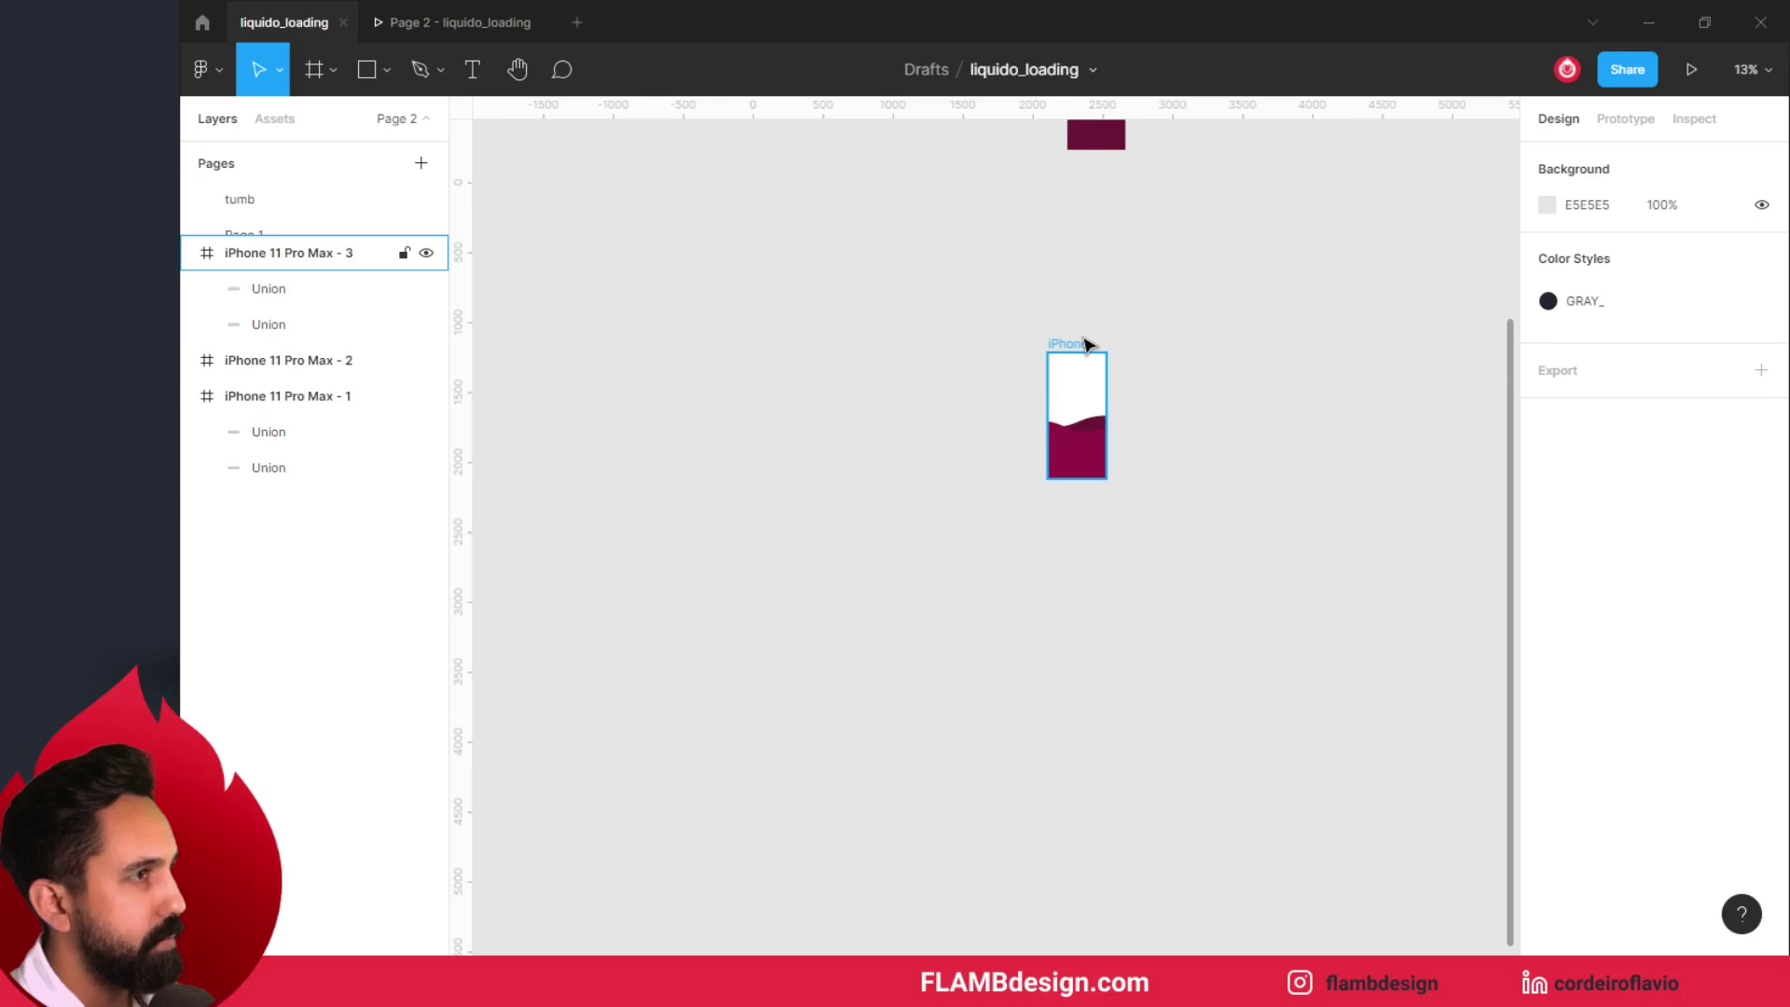
click(1077, 345)
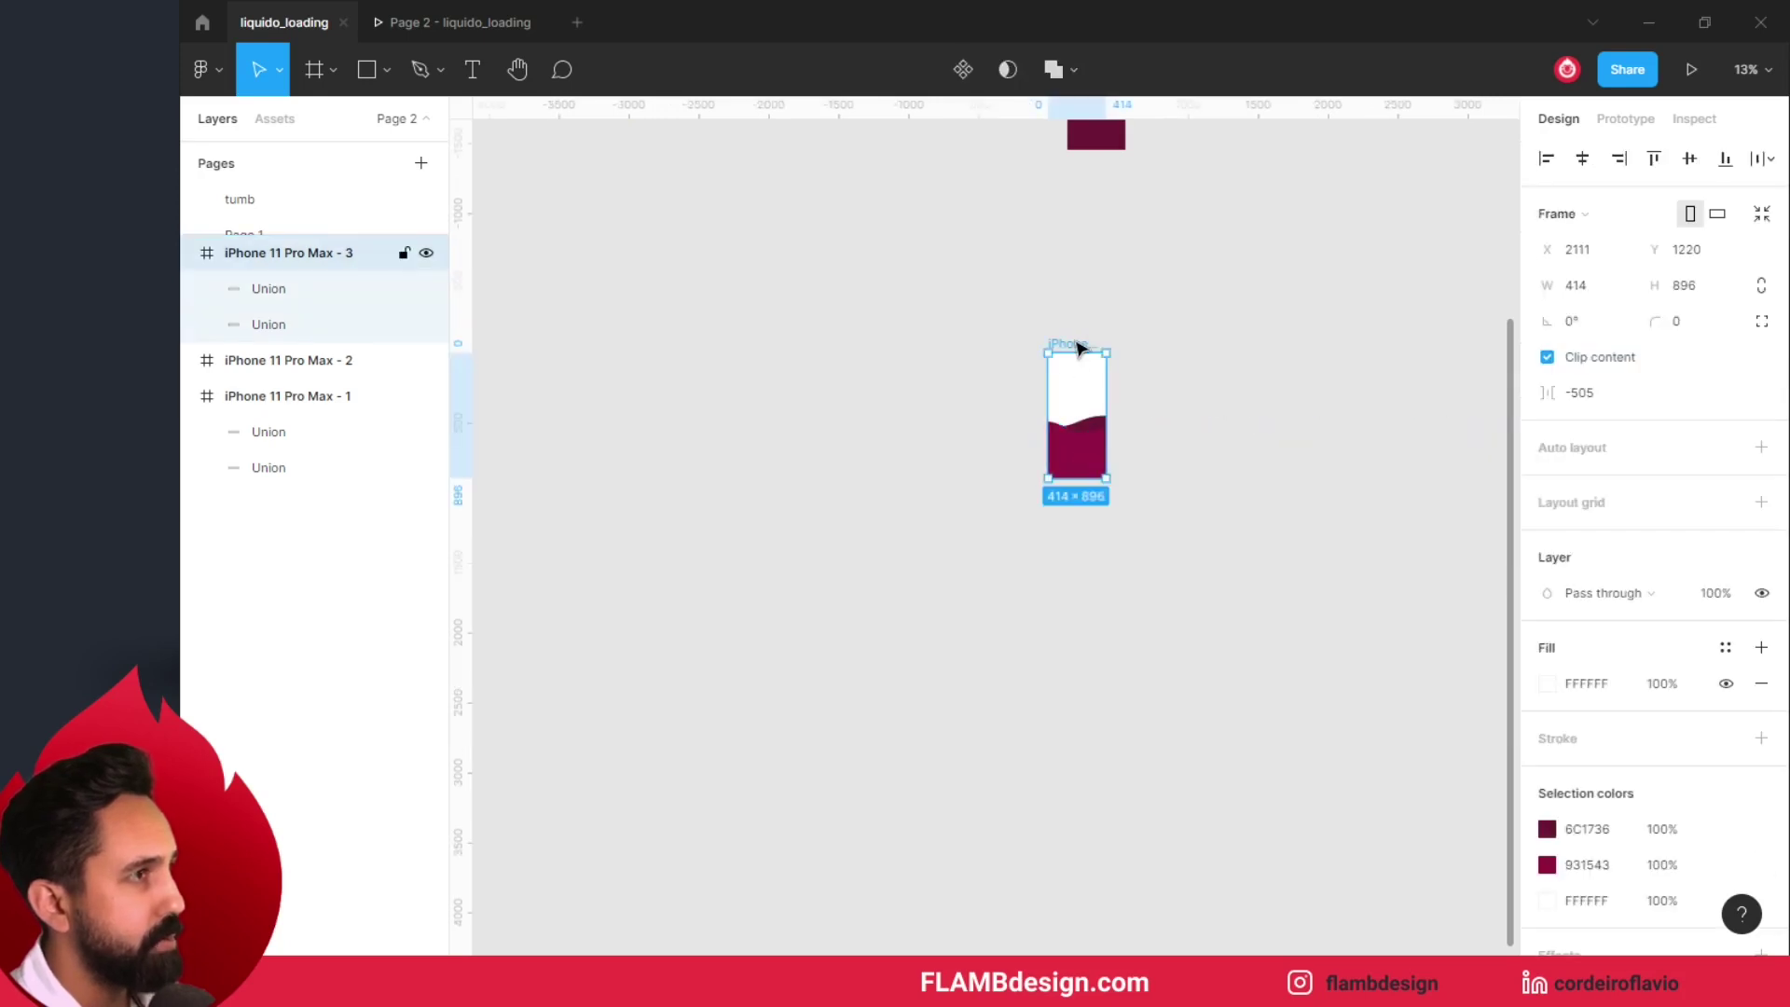
drag(1077, 348, 1095, 601)
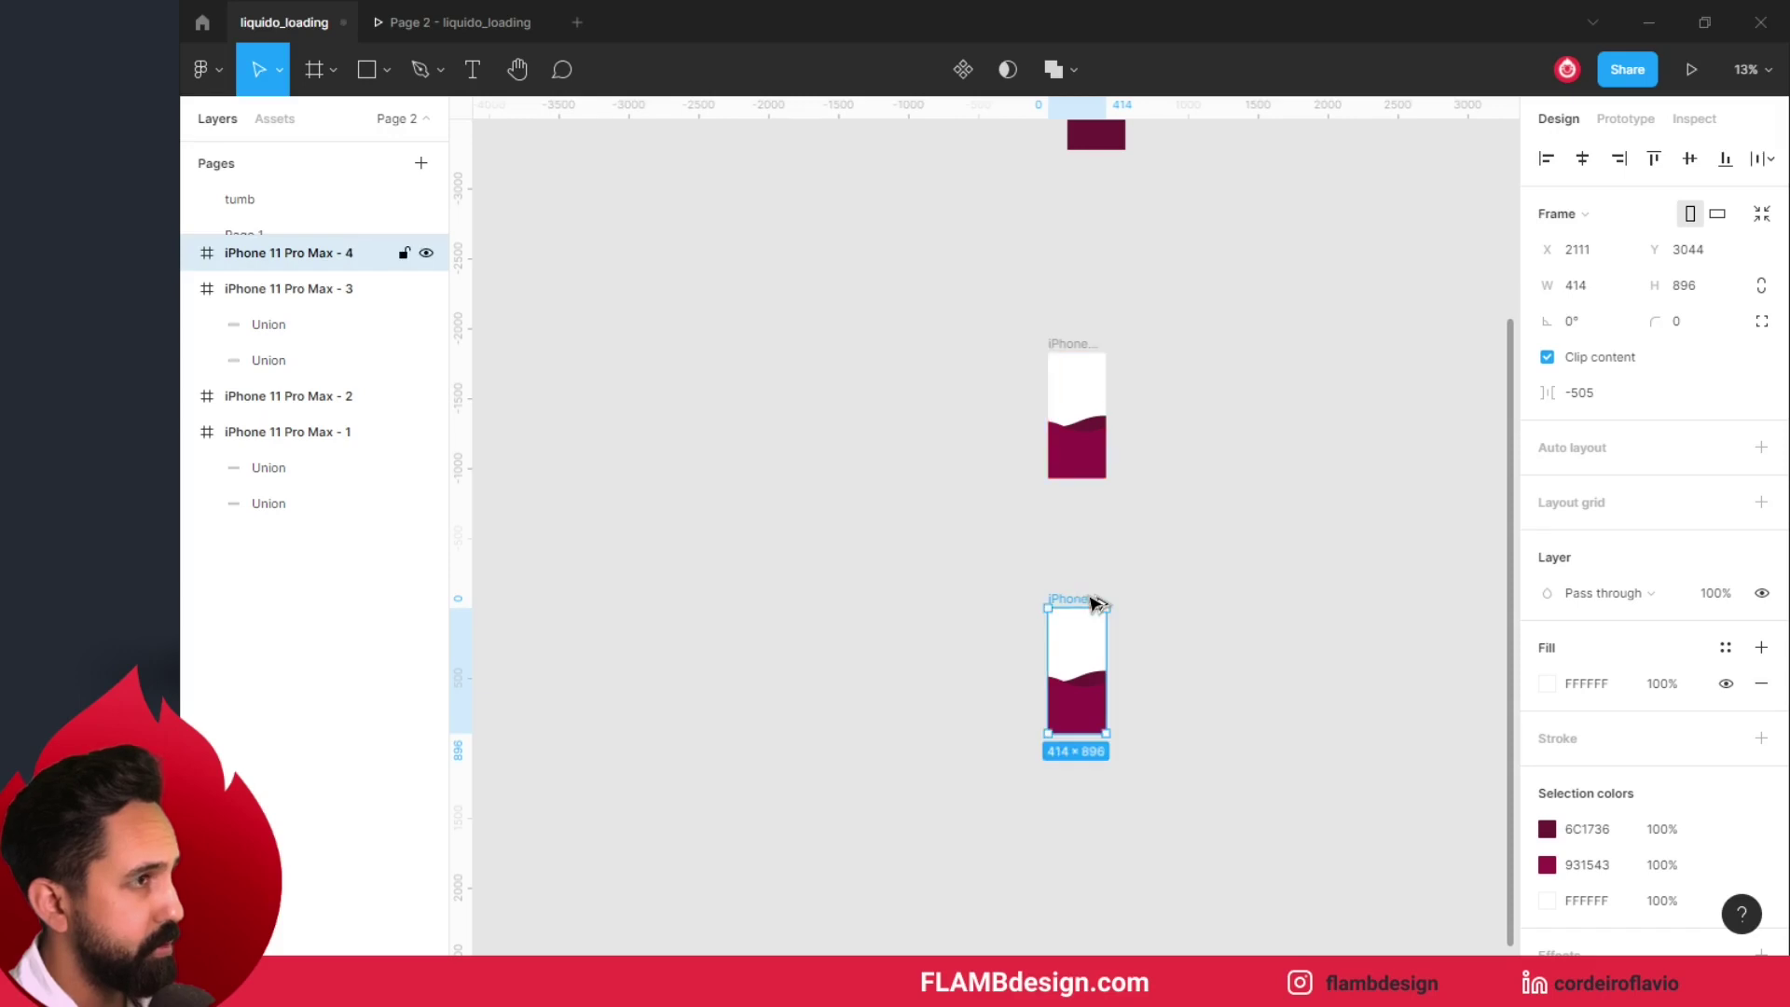
Step: Shift frame 4's magenta wave left to align its right end with the frame, then re-nest it
click(1083, 723)
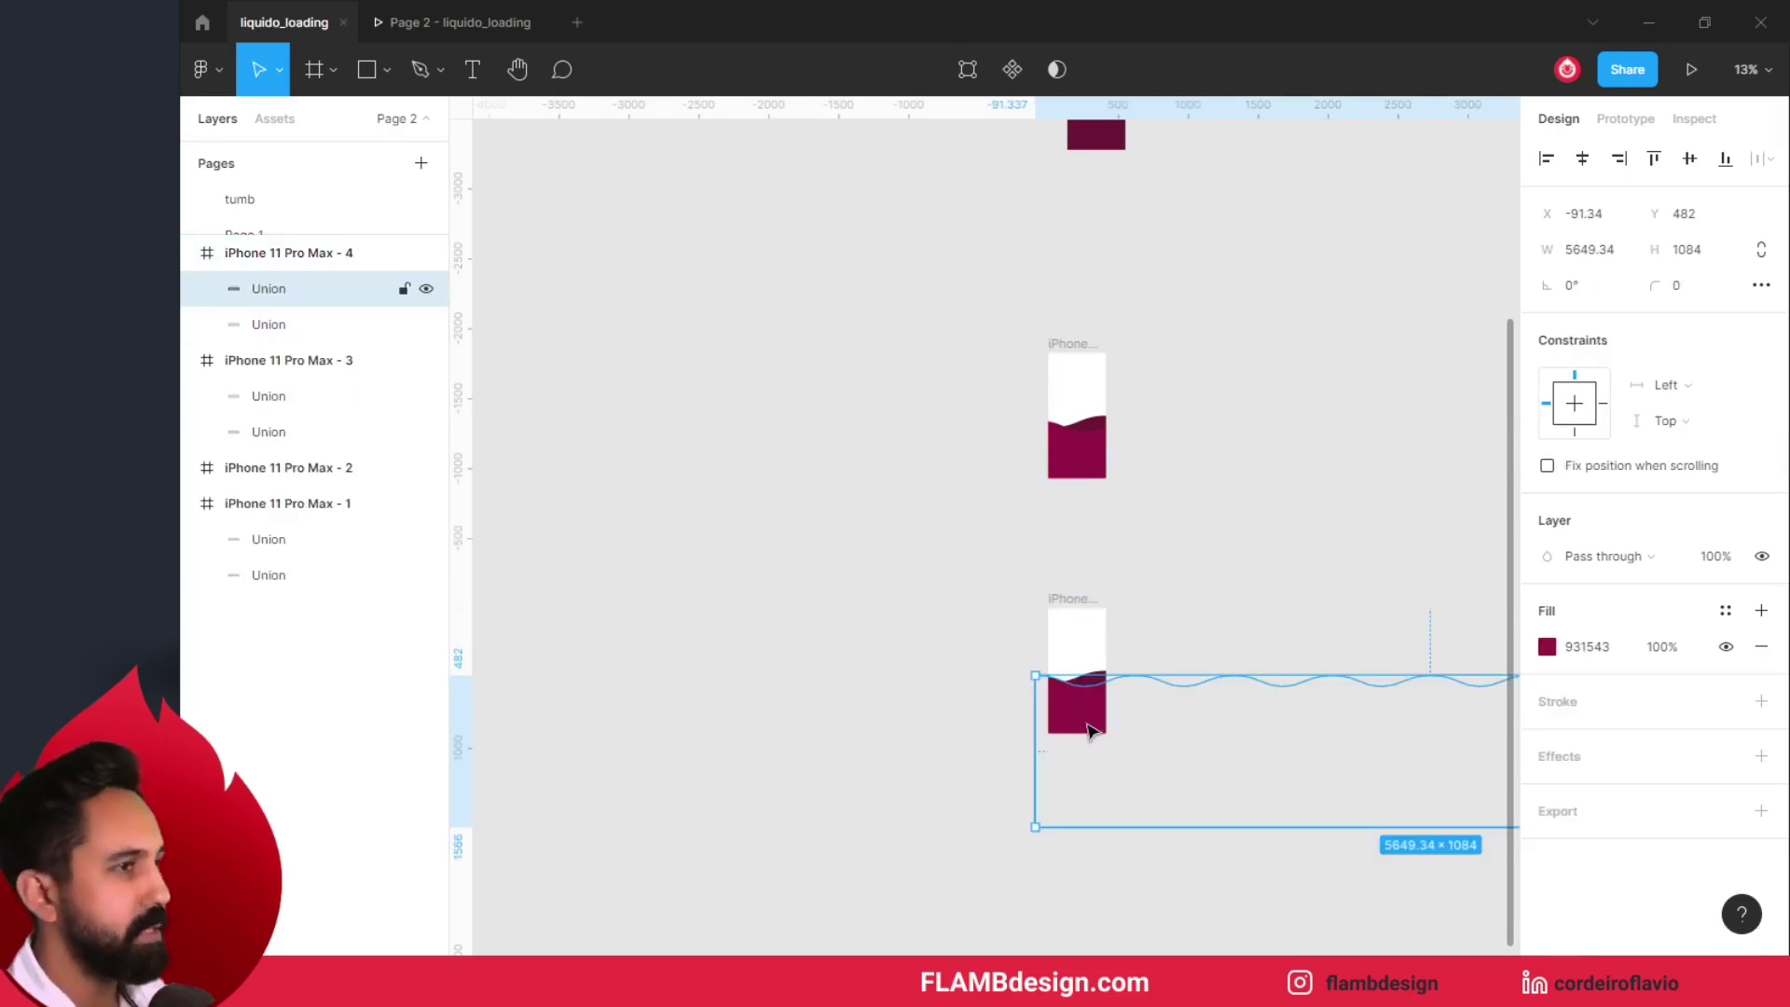
drag(1095, 717, 930, 716)
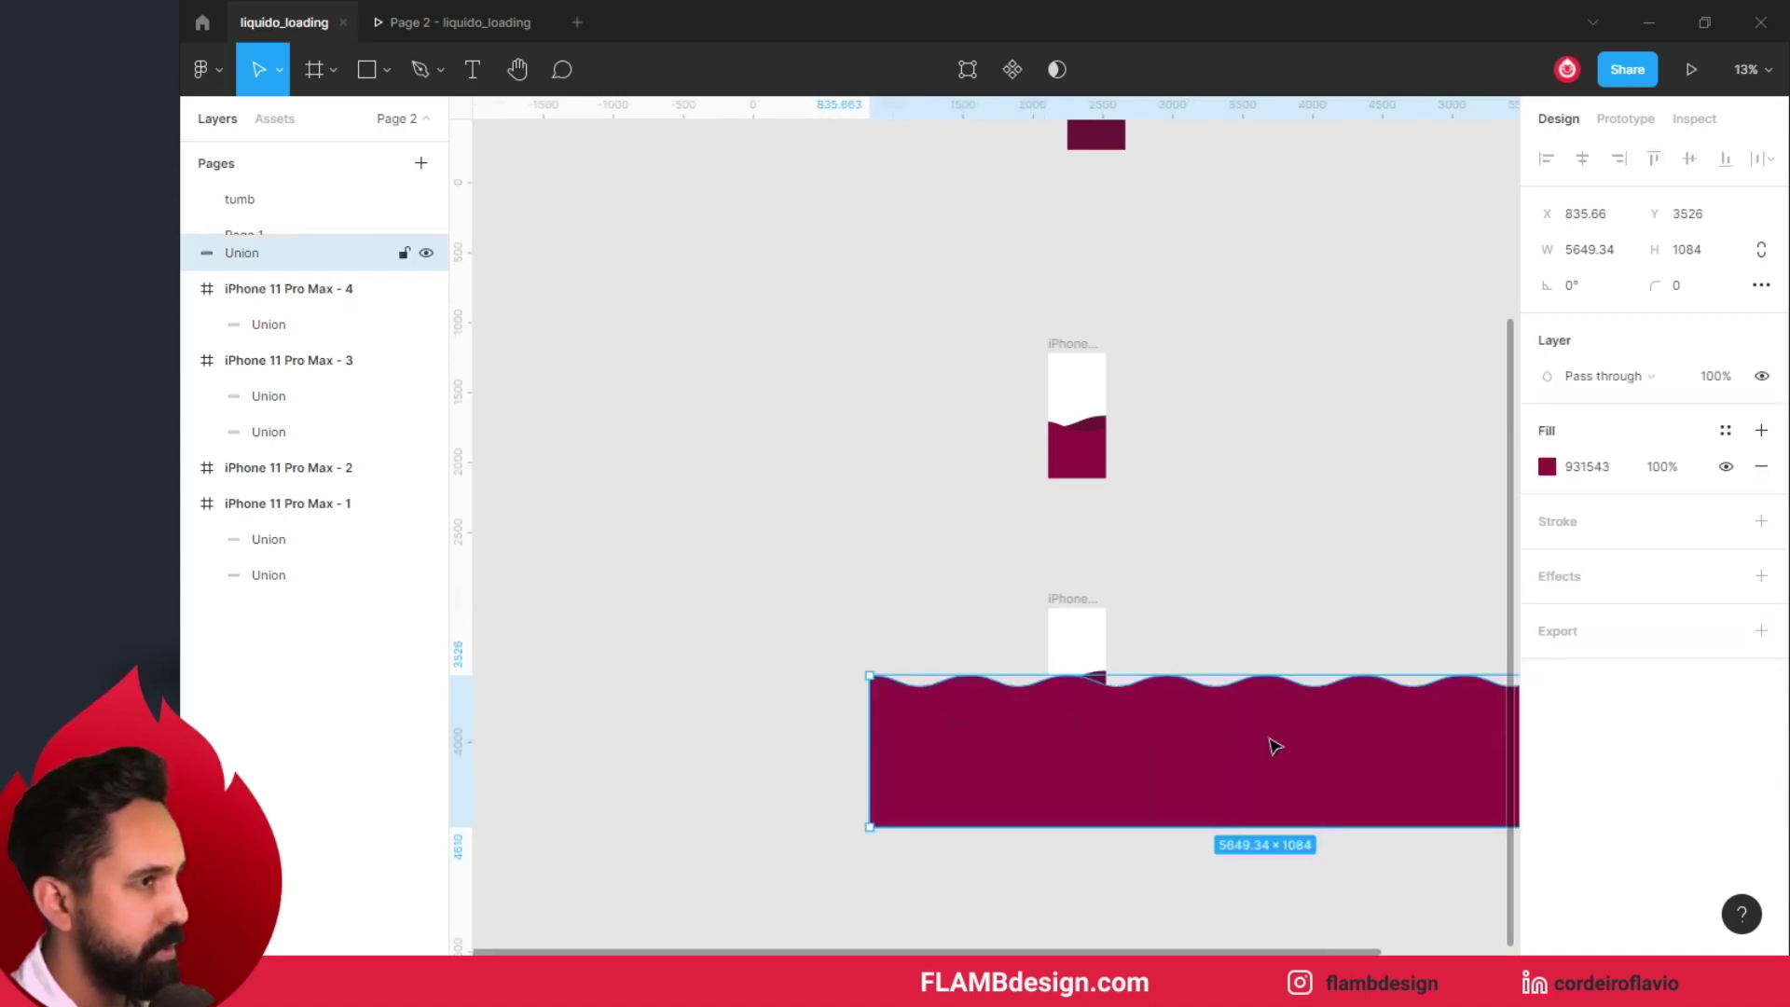
drag(1275, 745, 864, 781)
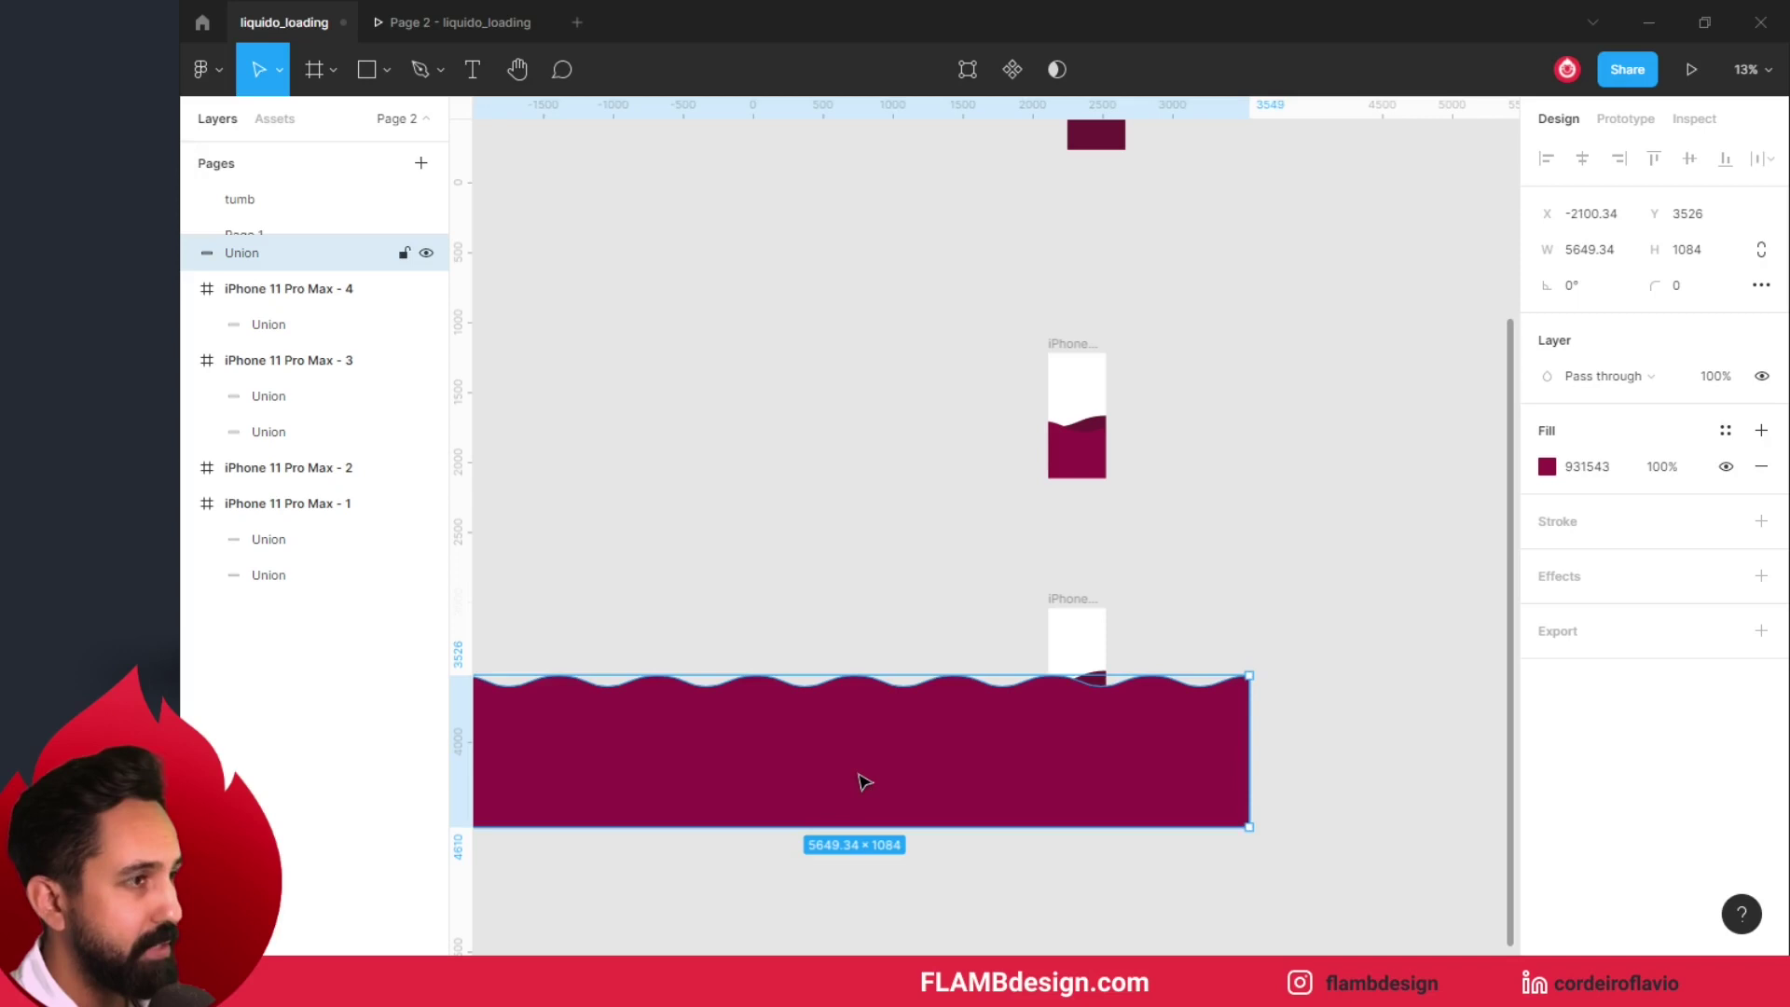
drag(1212, 782, 1083, 783)
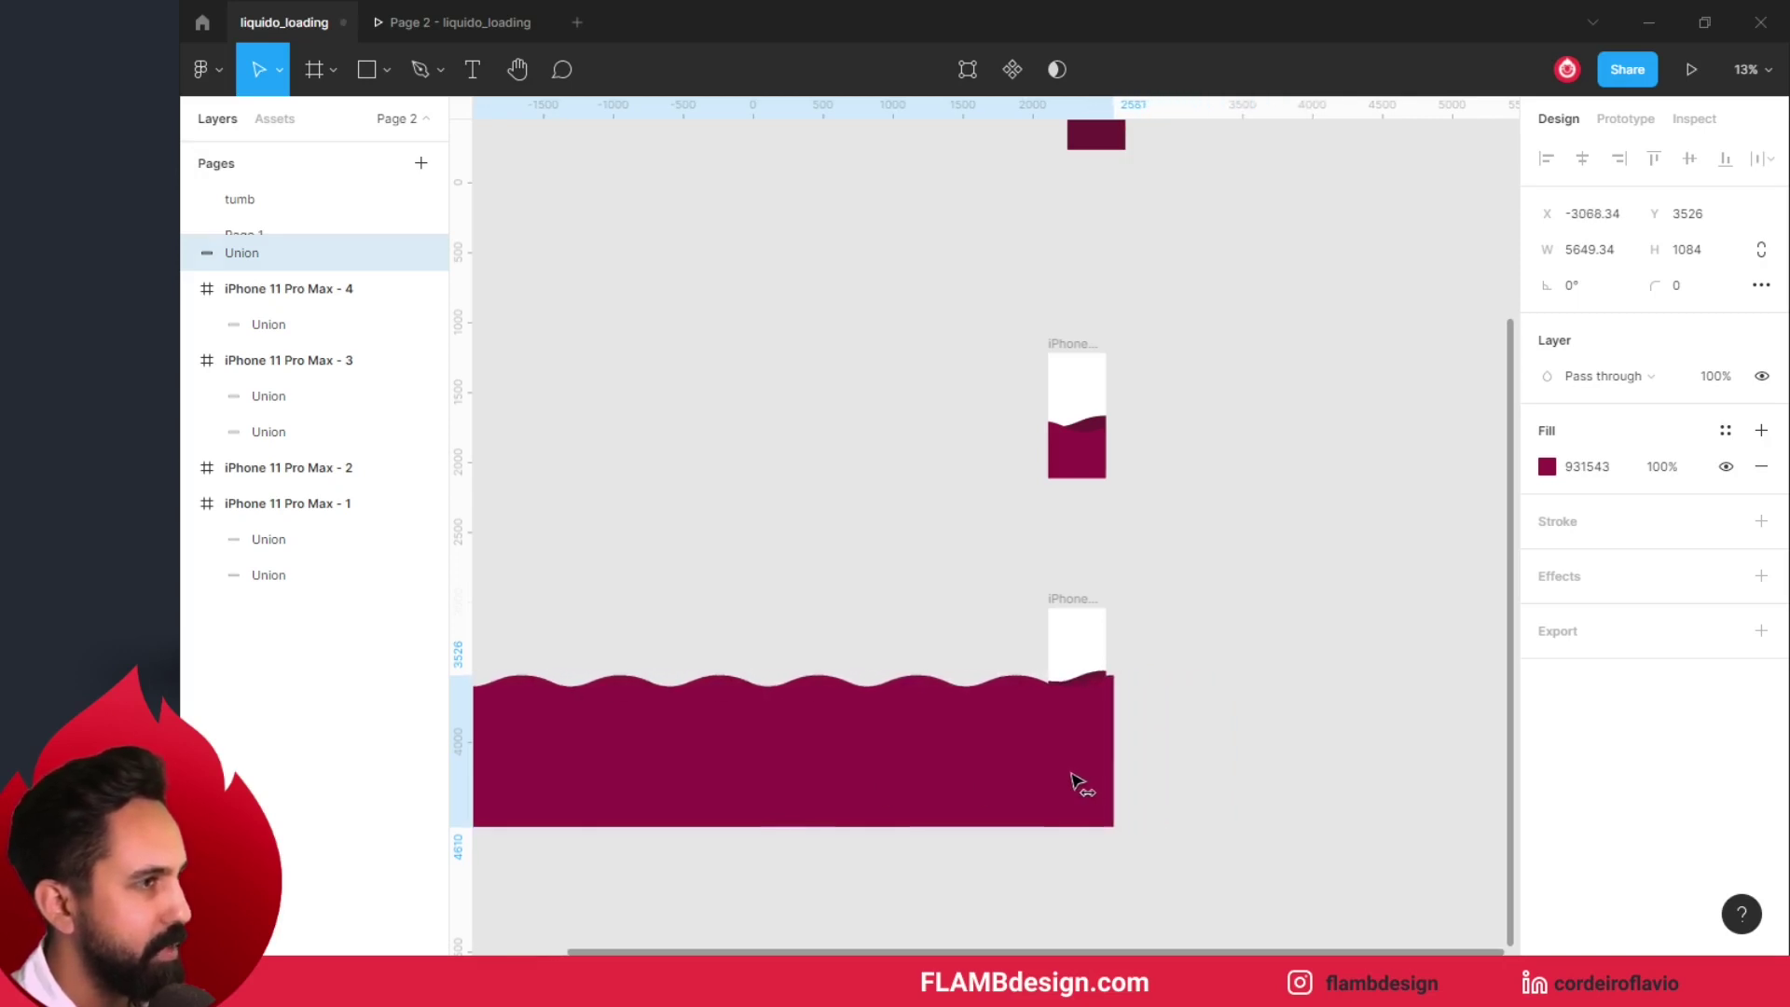
drag(1082, 783, 1077, 781)
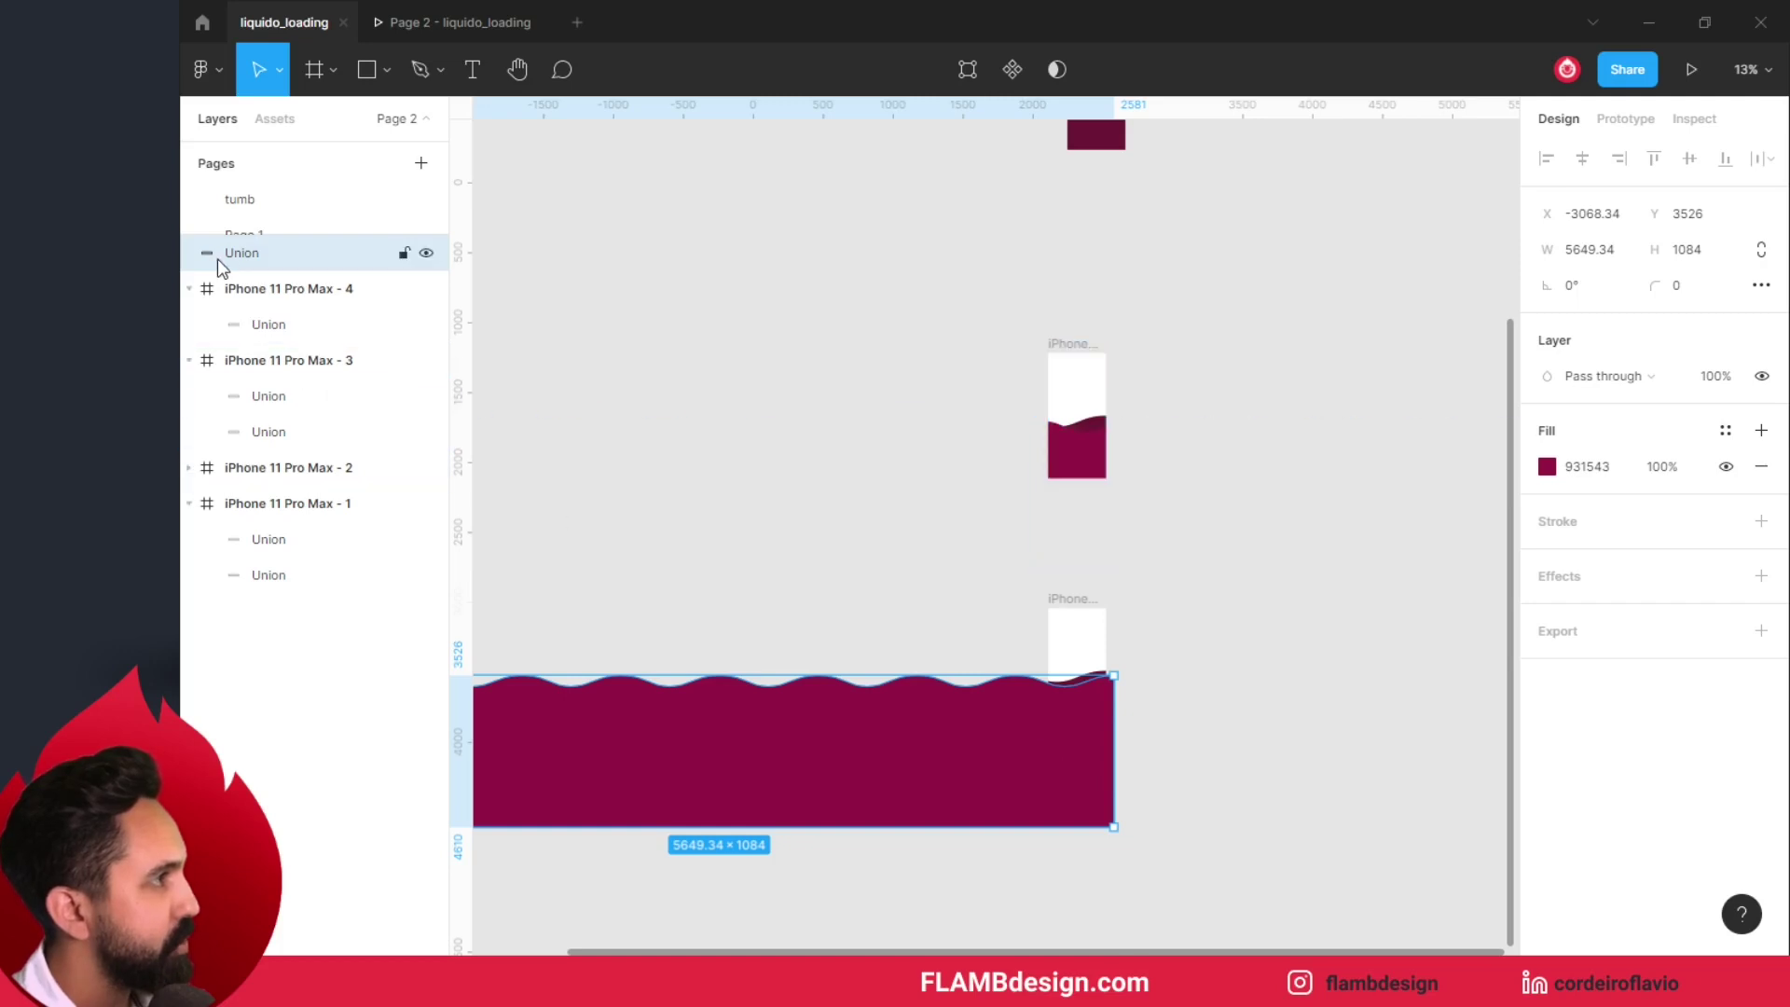
drag(241, 266, 249, 306)
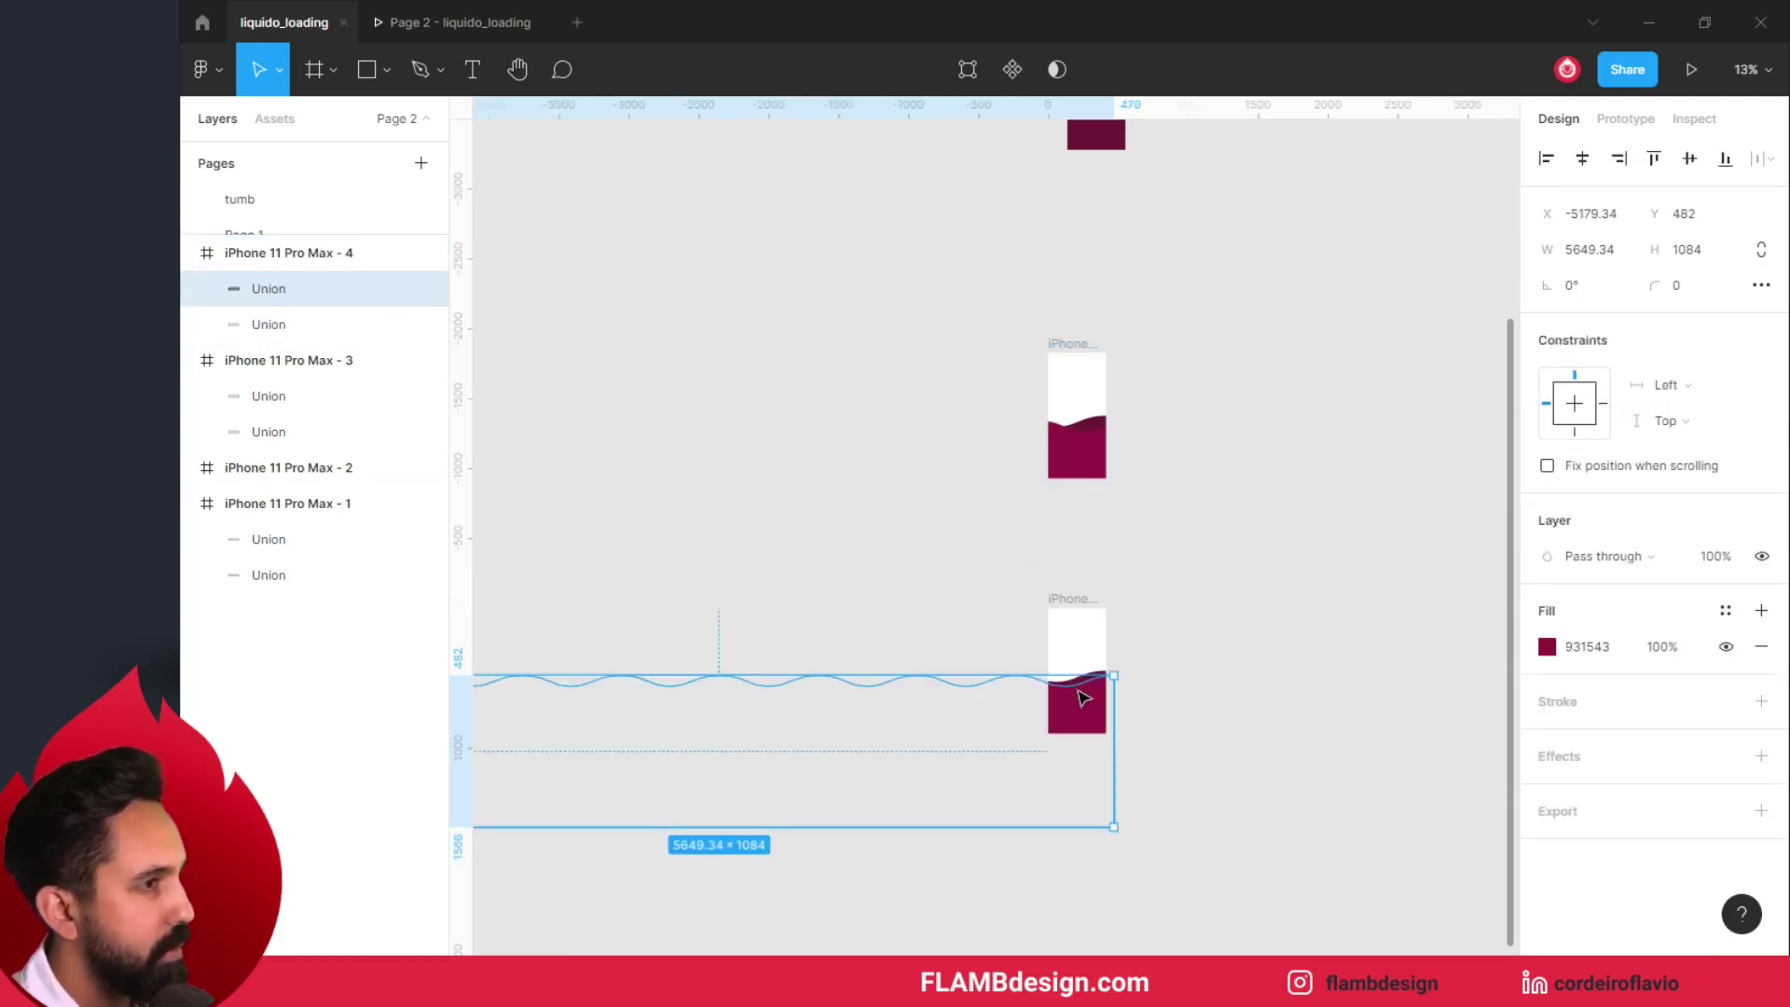
scroll(1072, 688, up, 3)
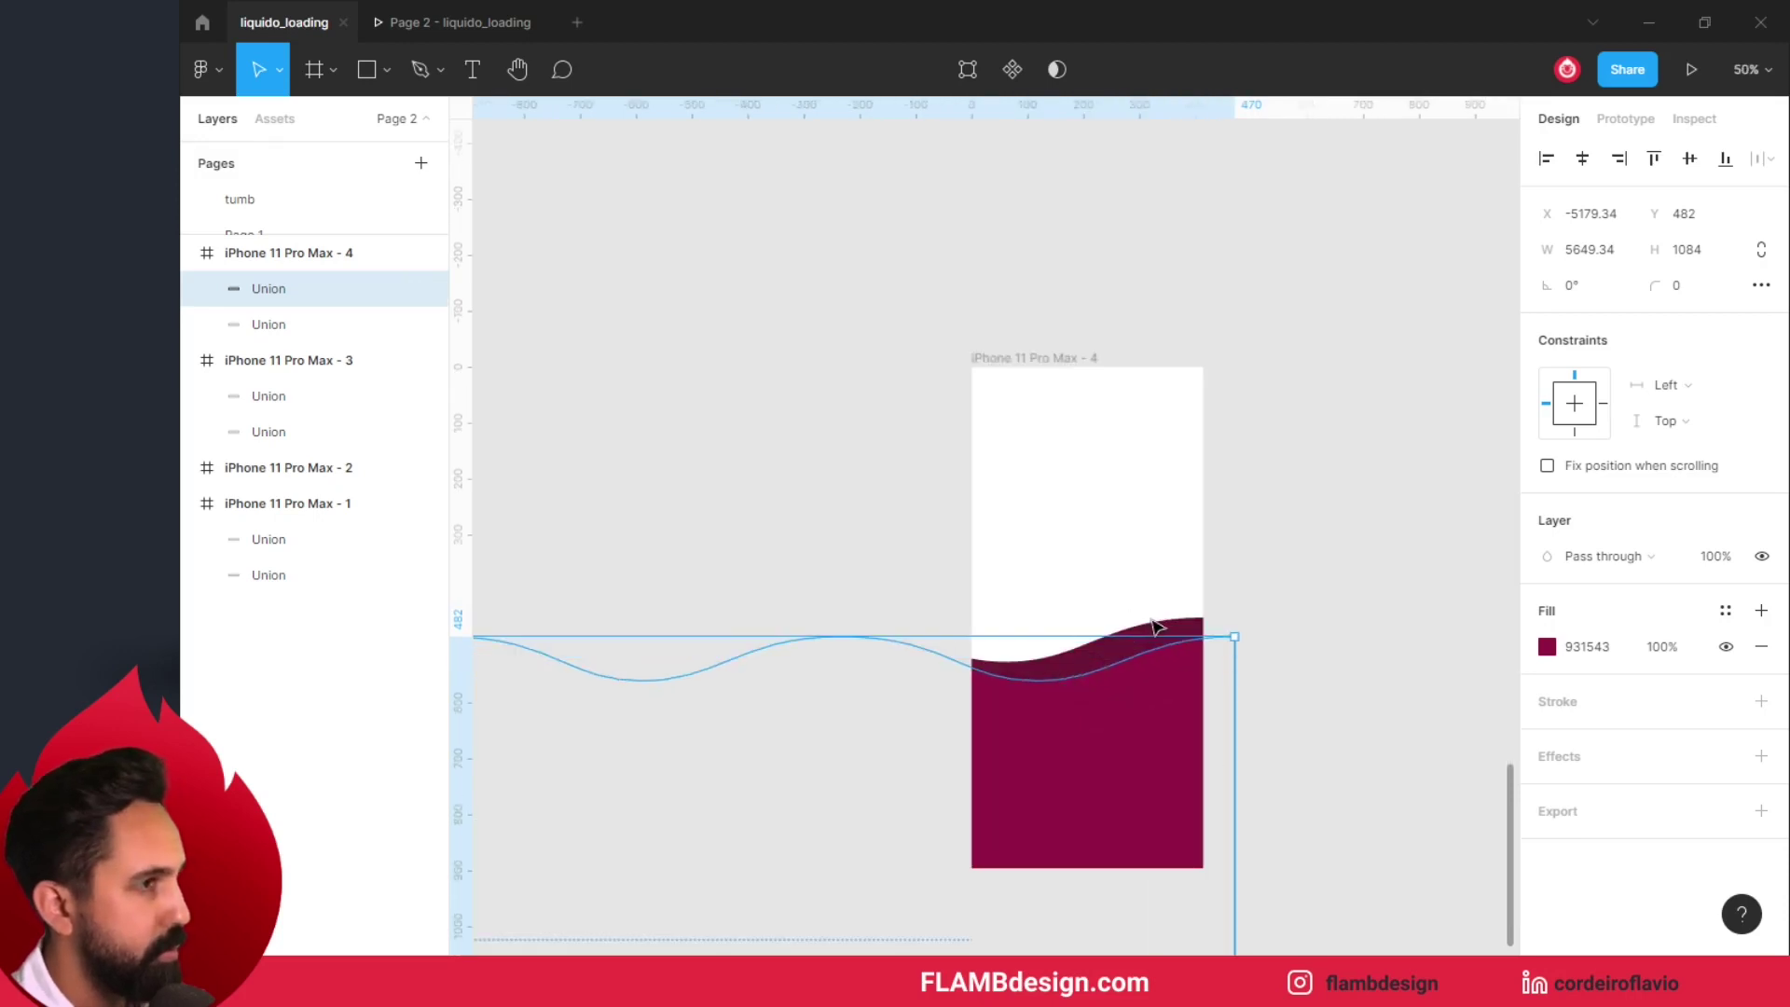
Step: Slide frame 4's maroon wave right and put it back inside iPhone 11 Pro Max - 4
click(1100, 650)
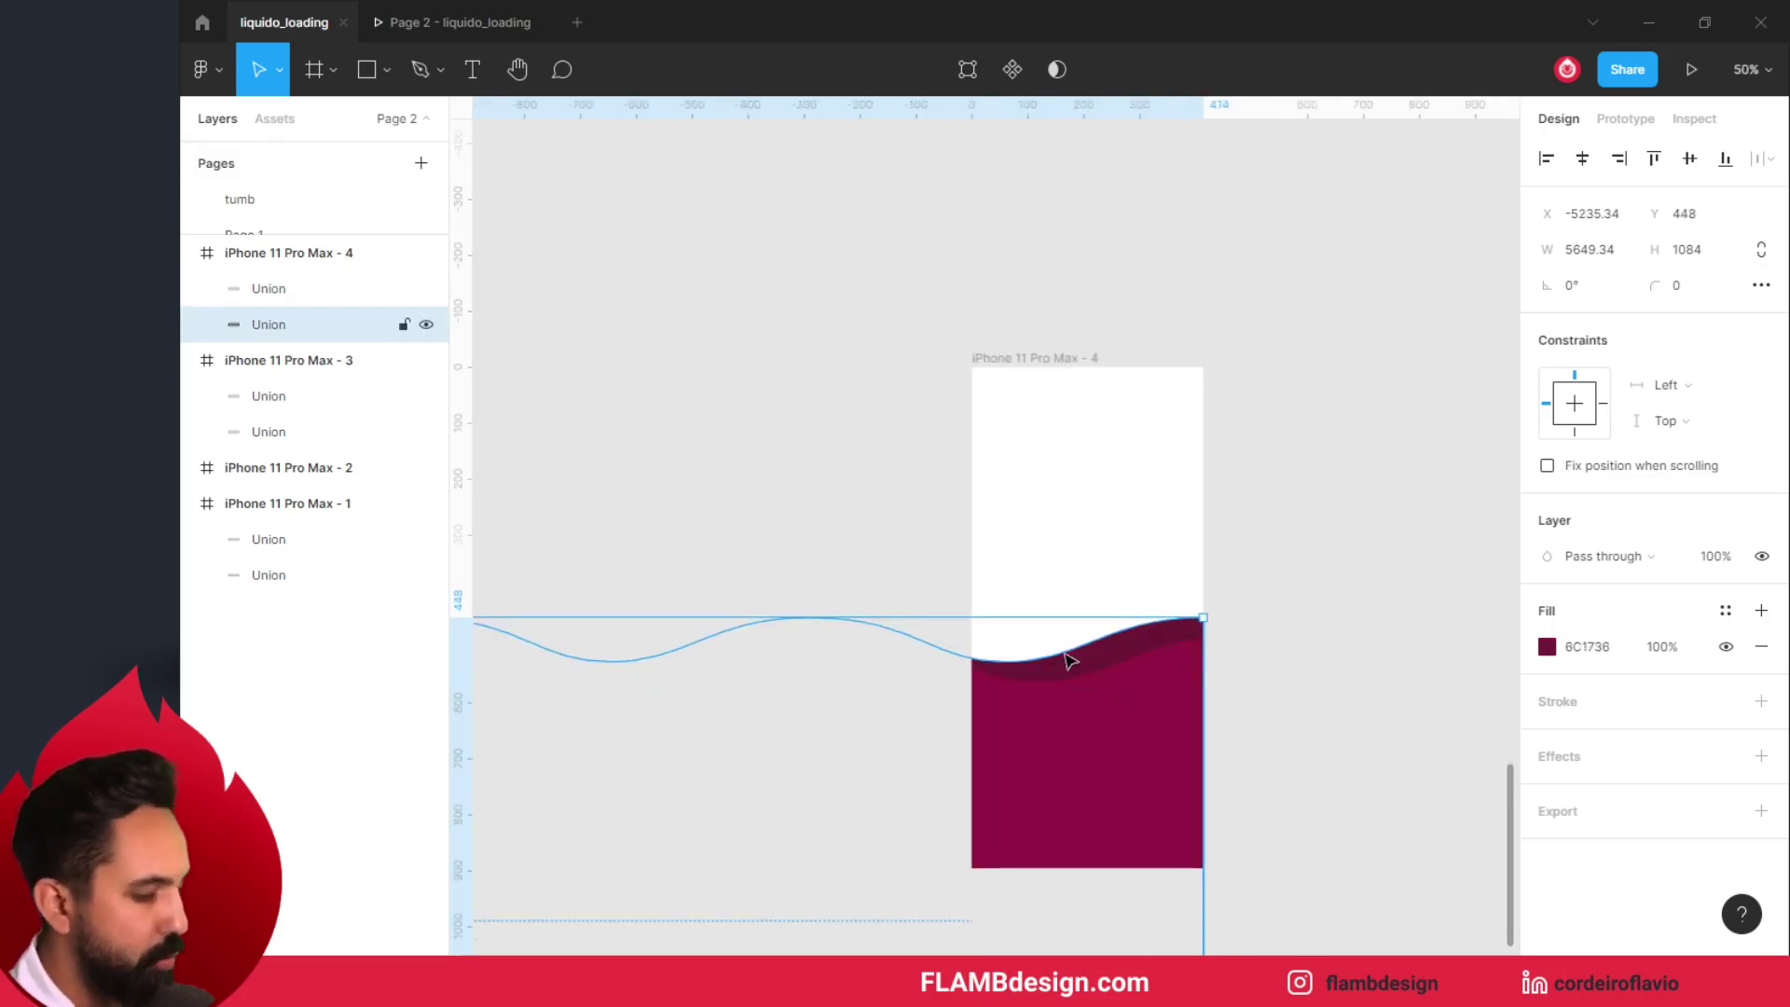
scroll(1069, 660, down, 5)
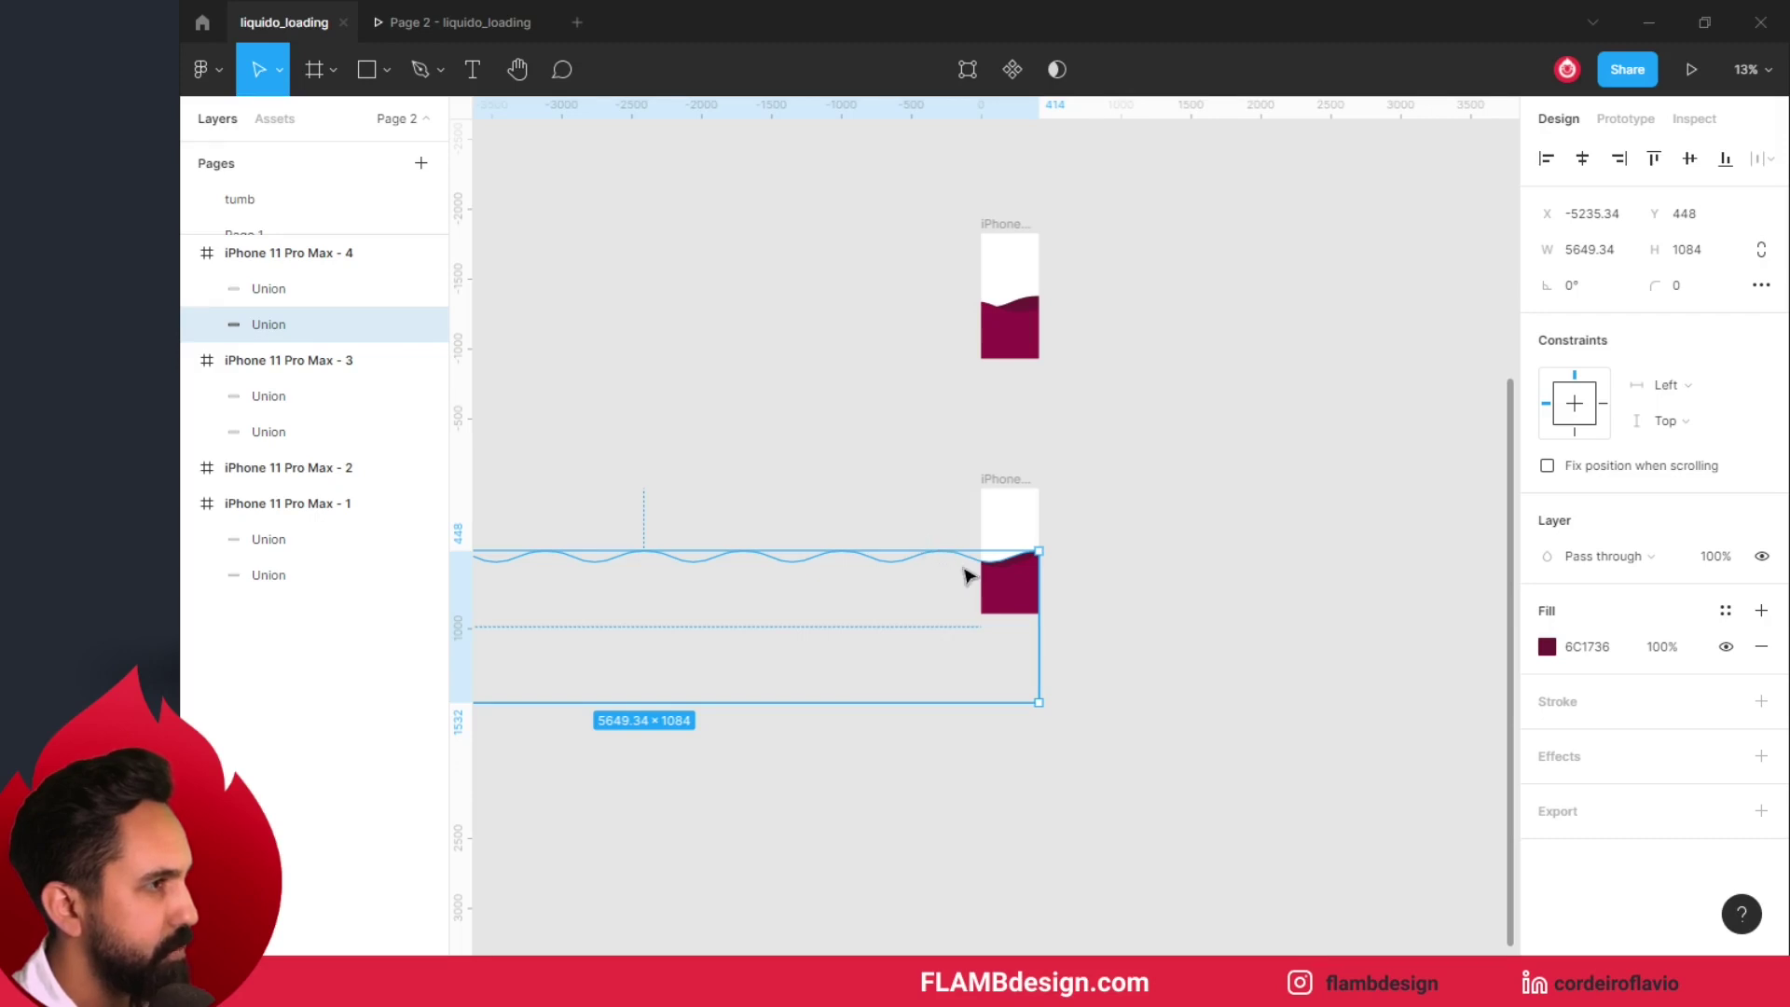
drag(970, 575, 1495, 620)
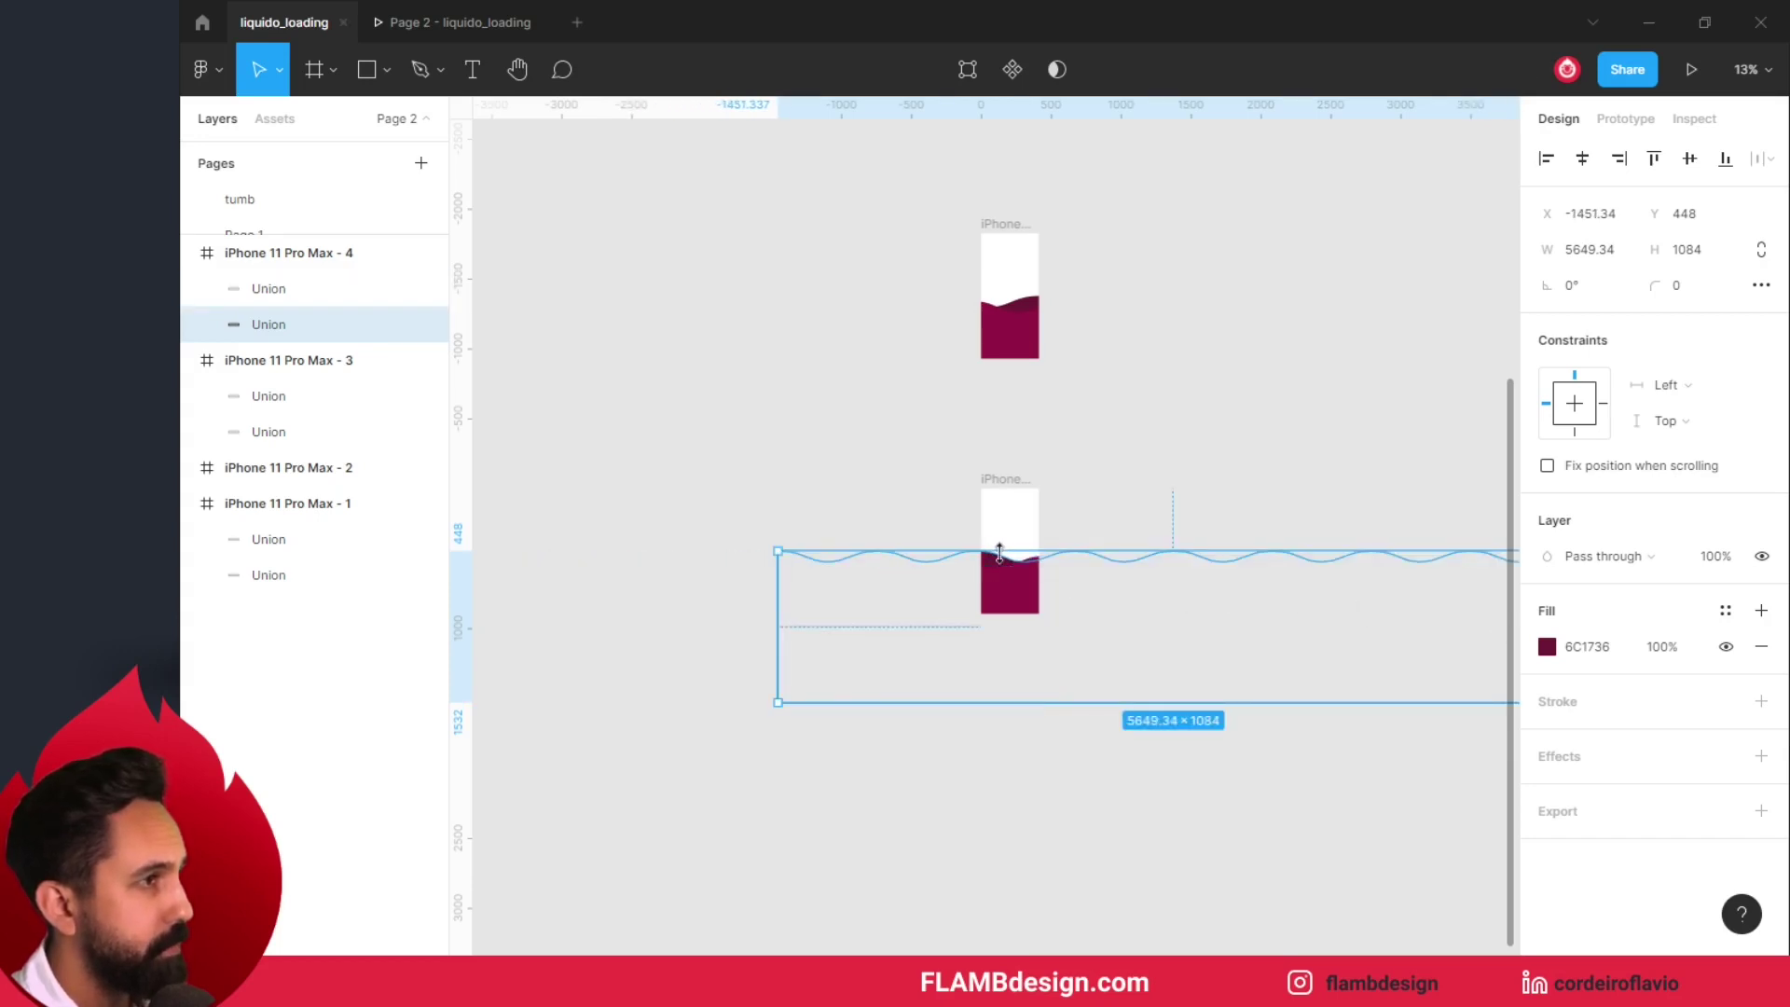
drag(1002, 570, 1184, 578)
drag(360, 248, 299, 316)
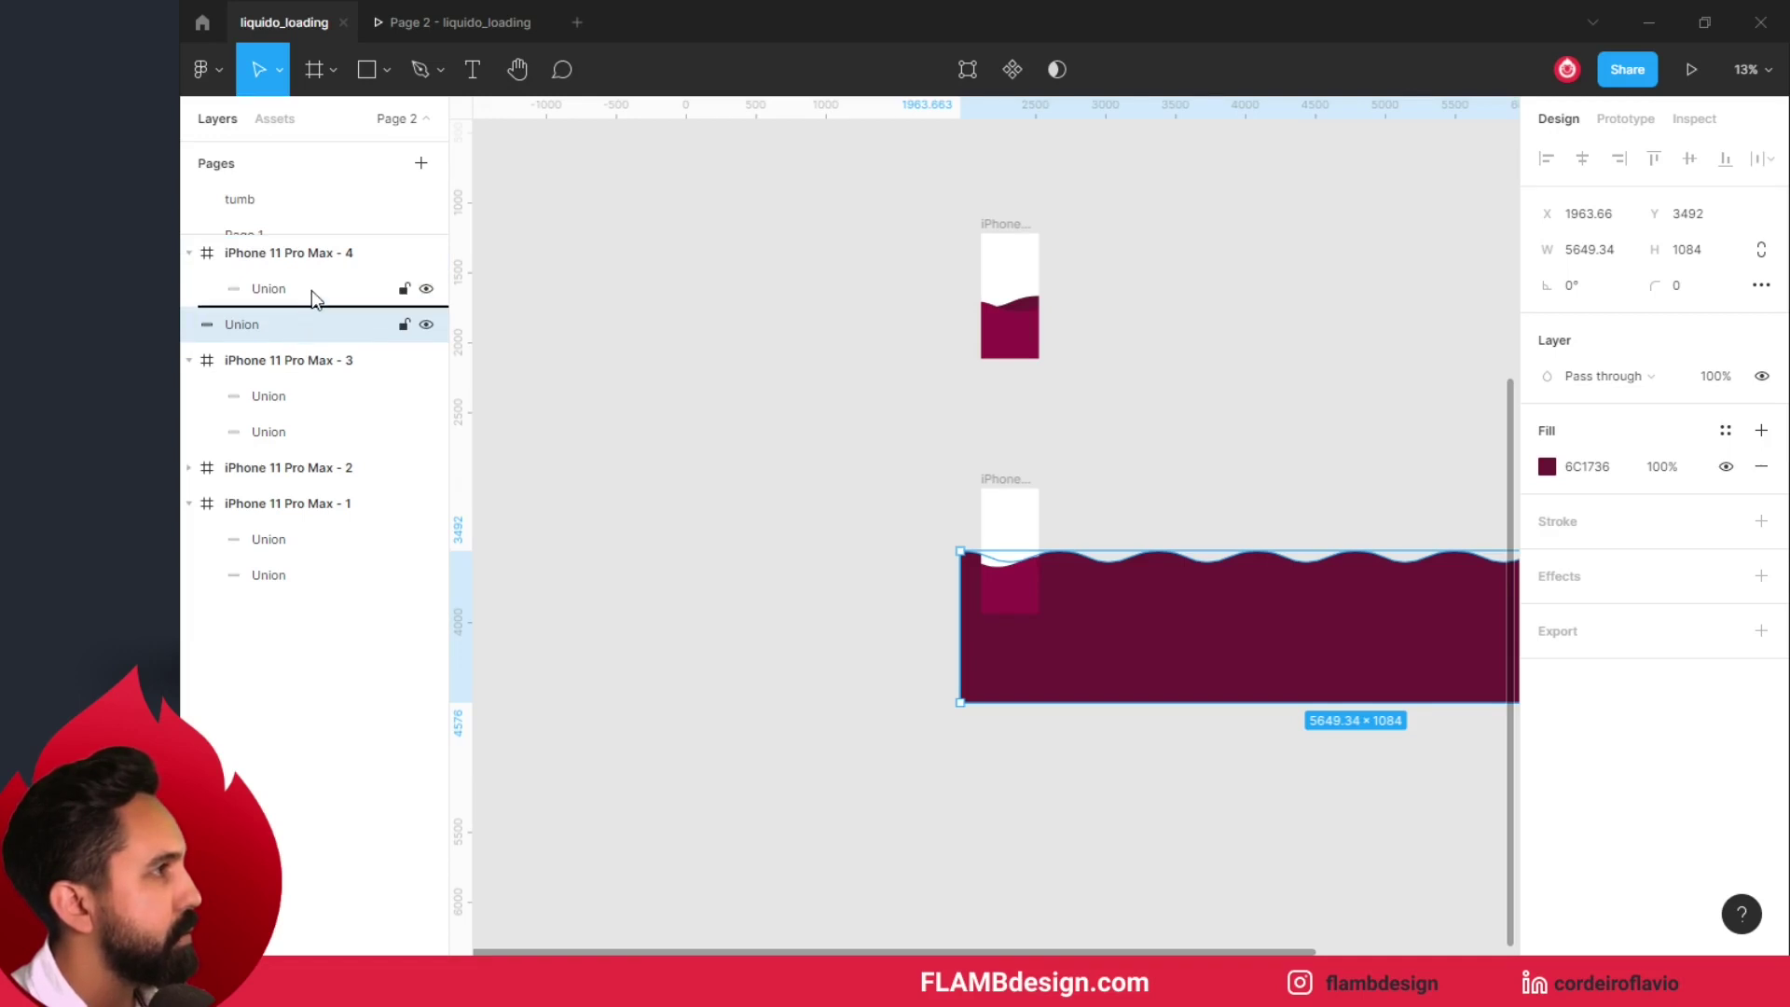
click(928, 548)
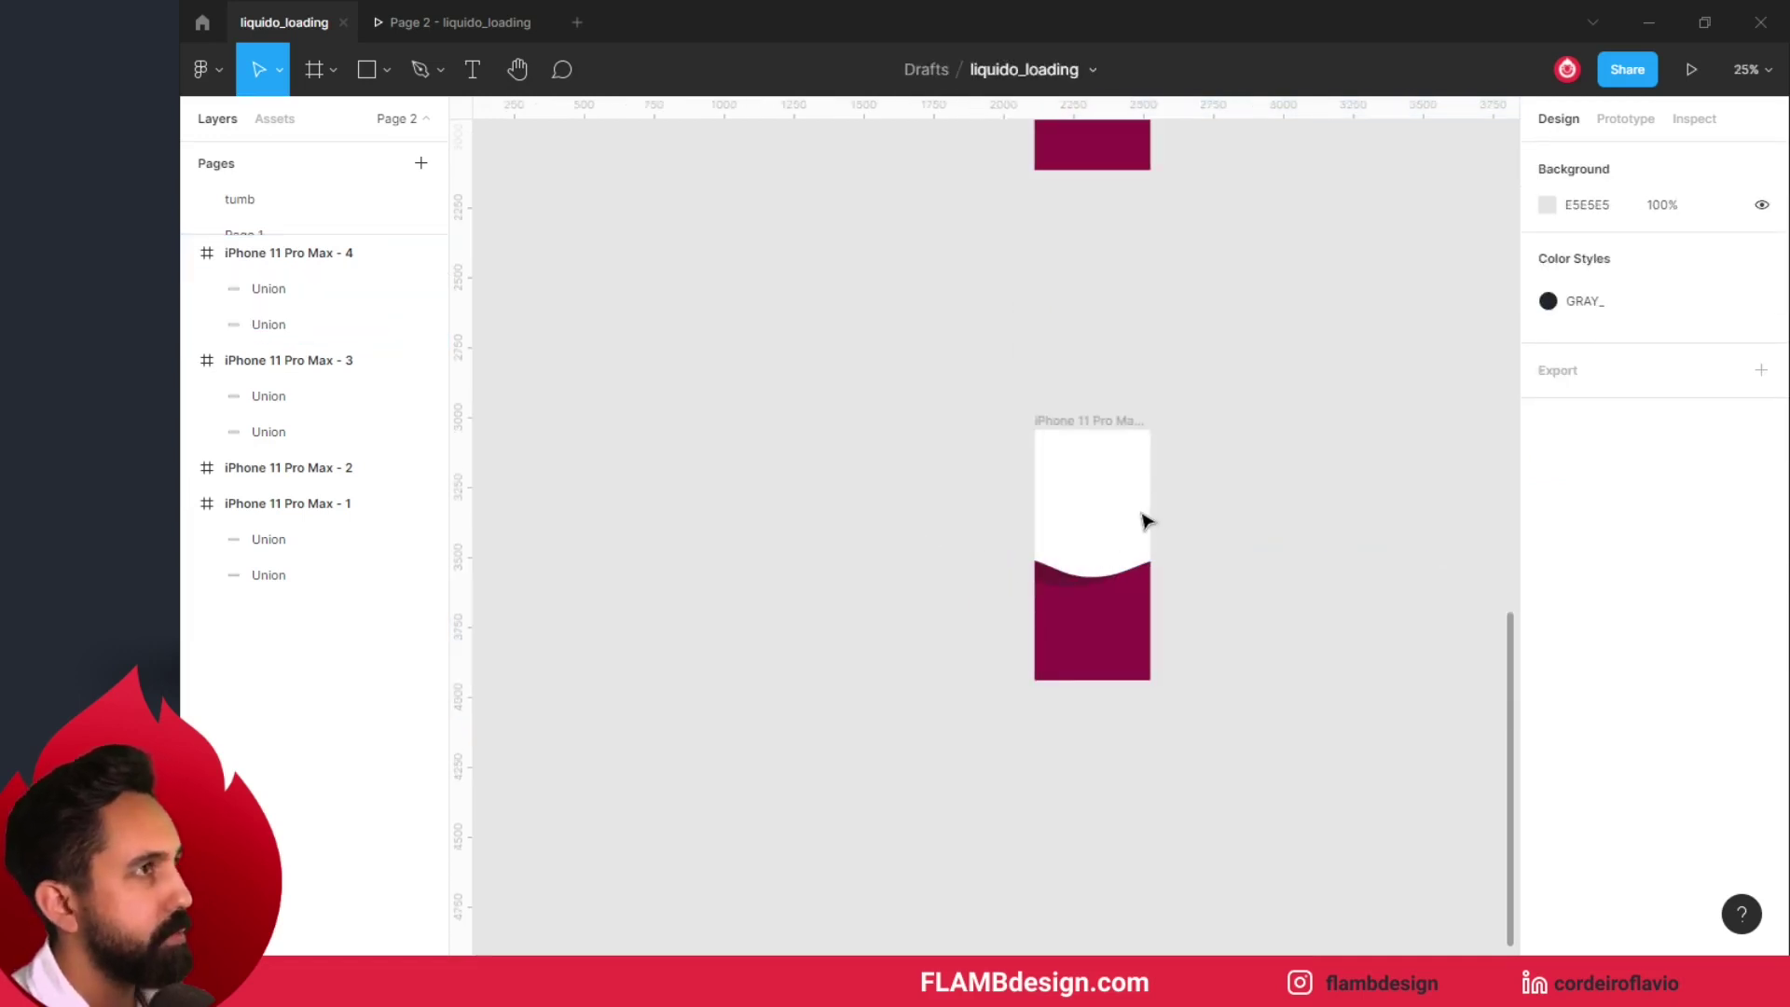
scroll(1144, 519, up, 3)
scroll(1144, 520, up, 2)
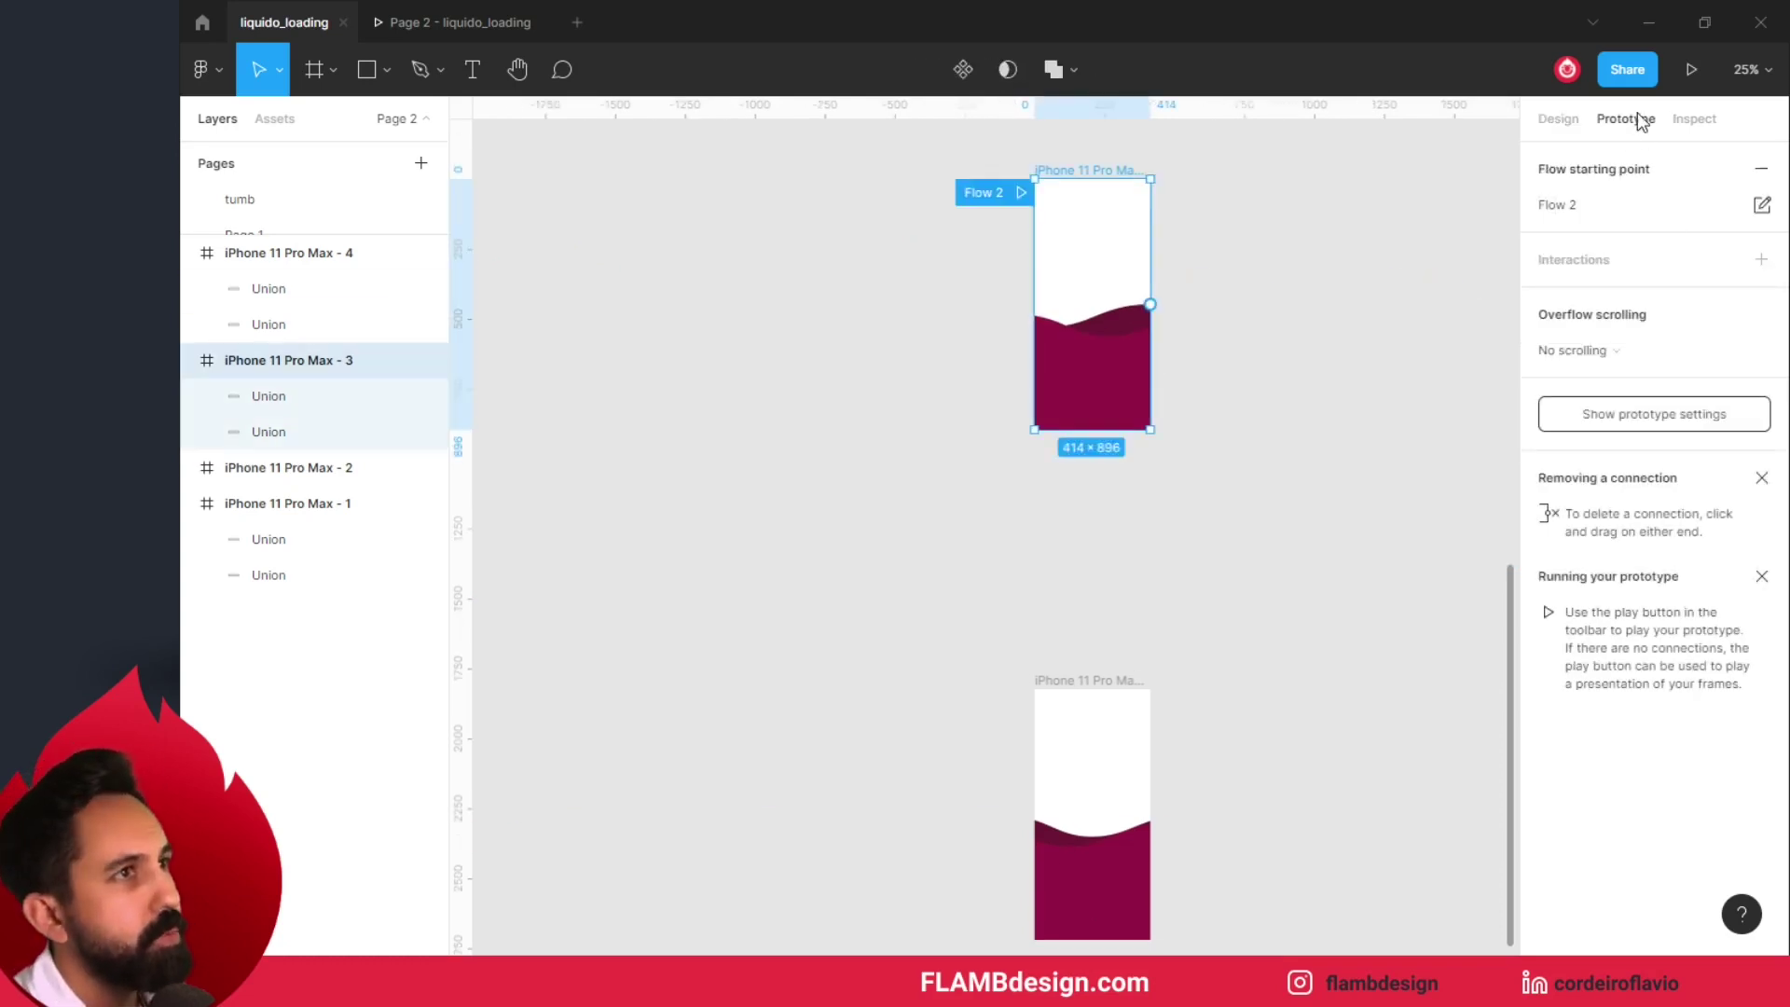
Step: Link frame 3 to frame 4 on tap with a 6000ms ease-out Smart animate, then play the flow
drag(1150, 304, 1122, 759)
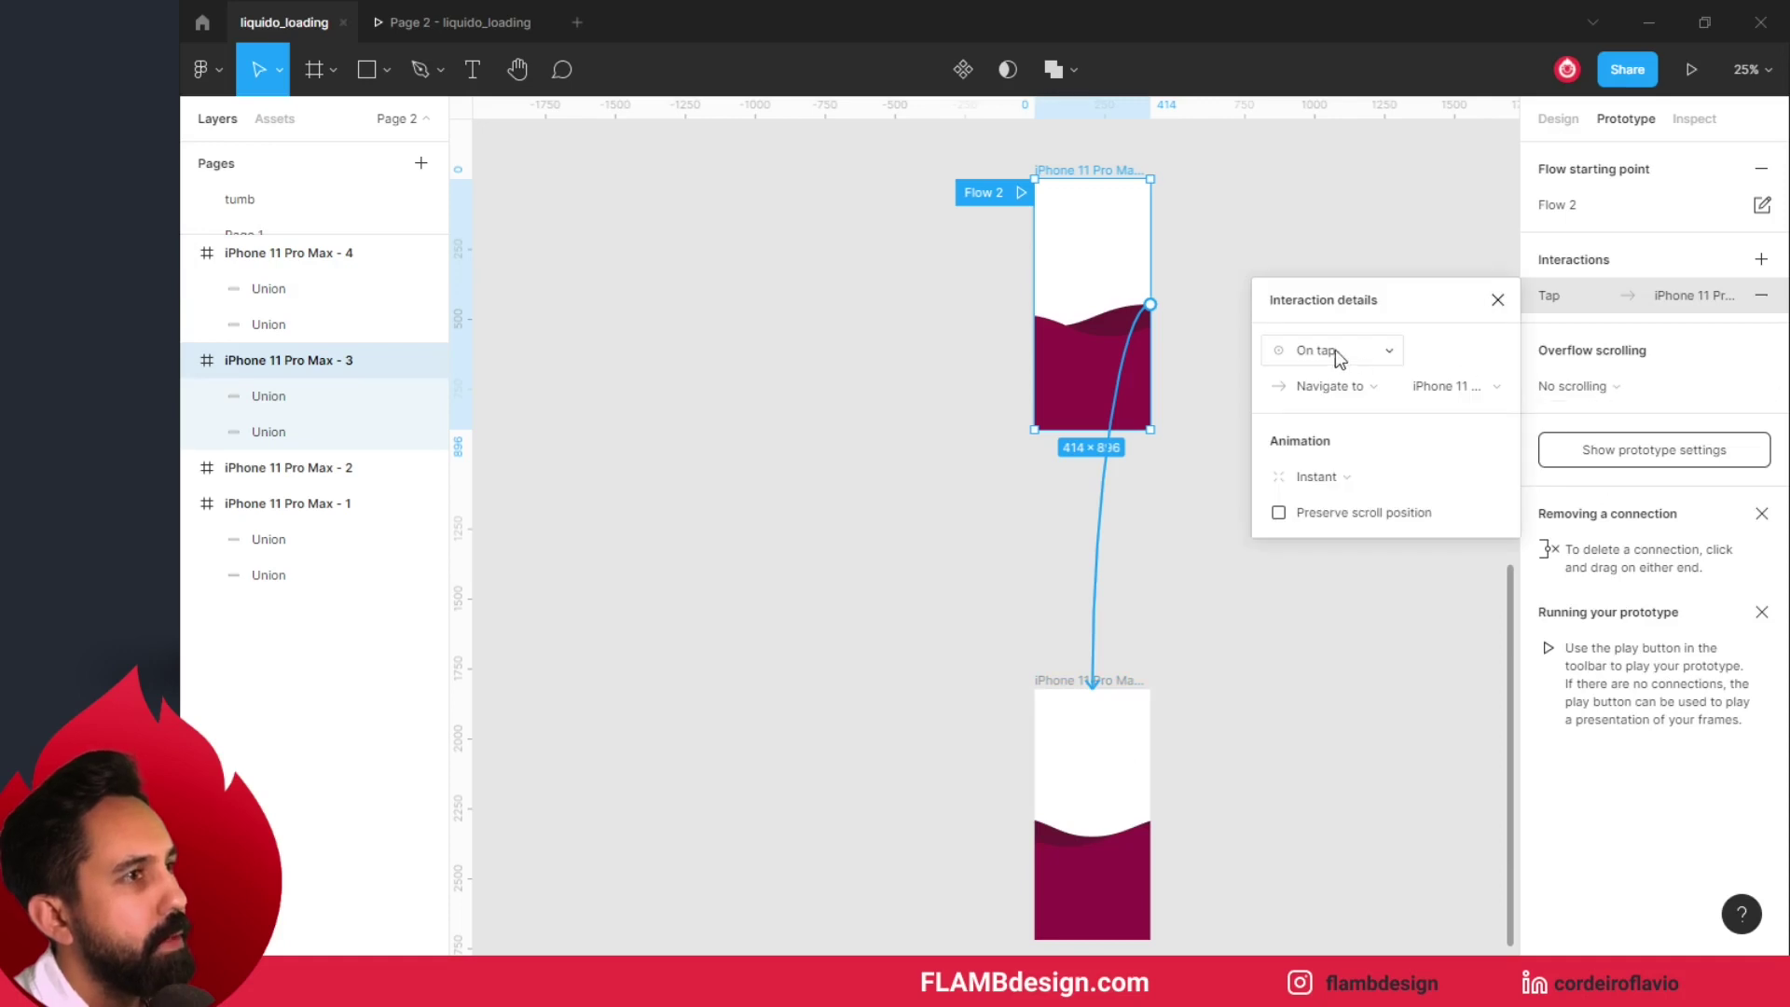
click(1338, 494)
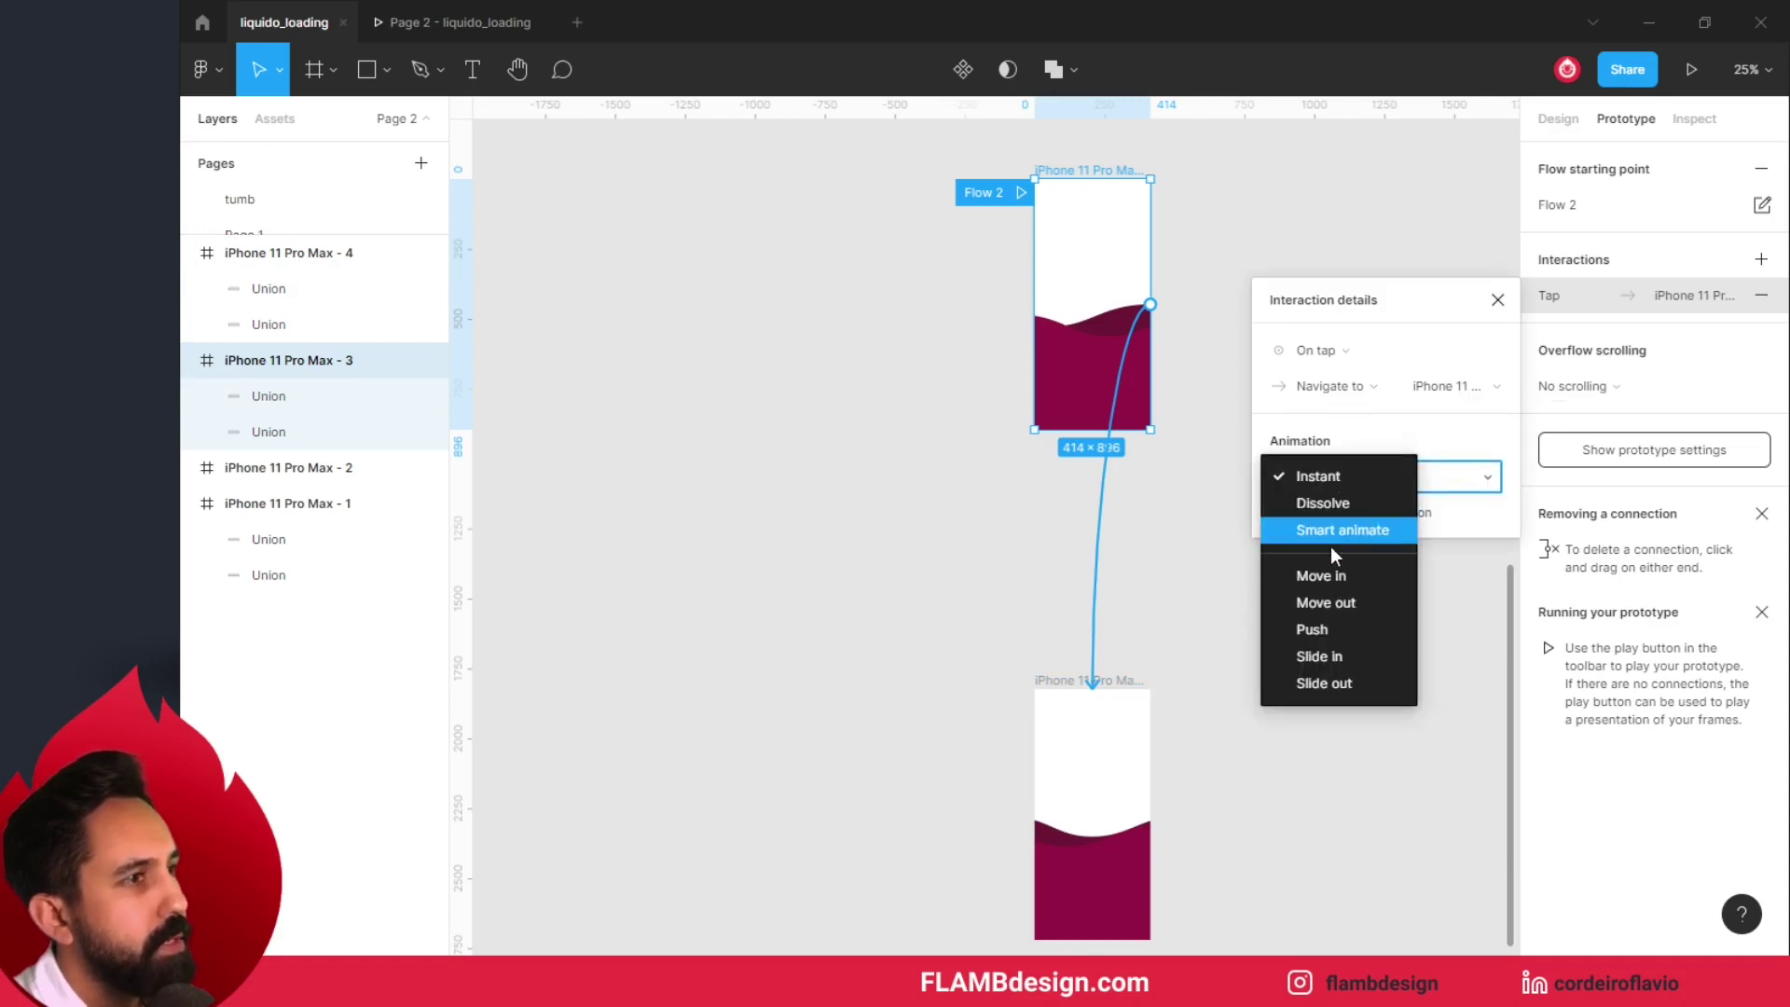
click(1335, 533)
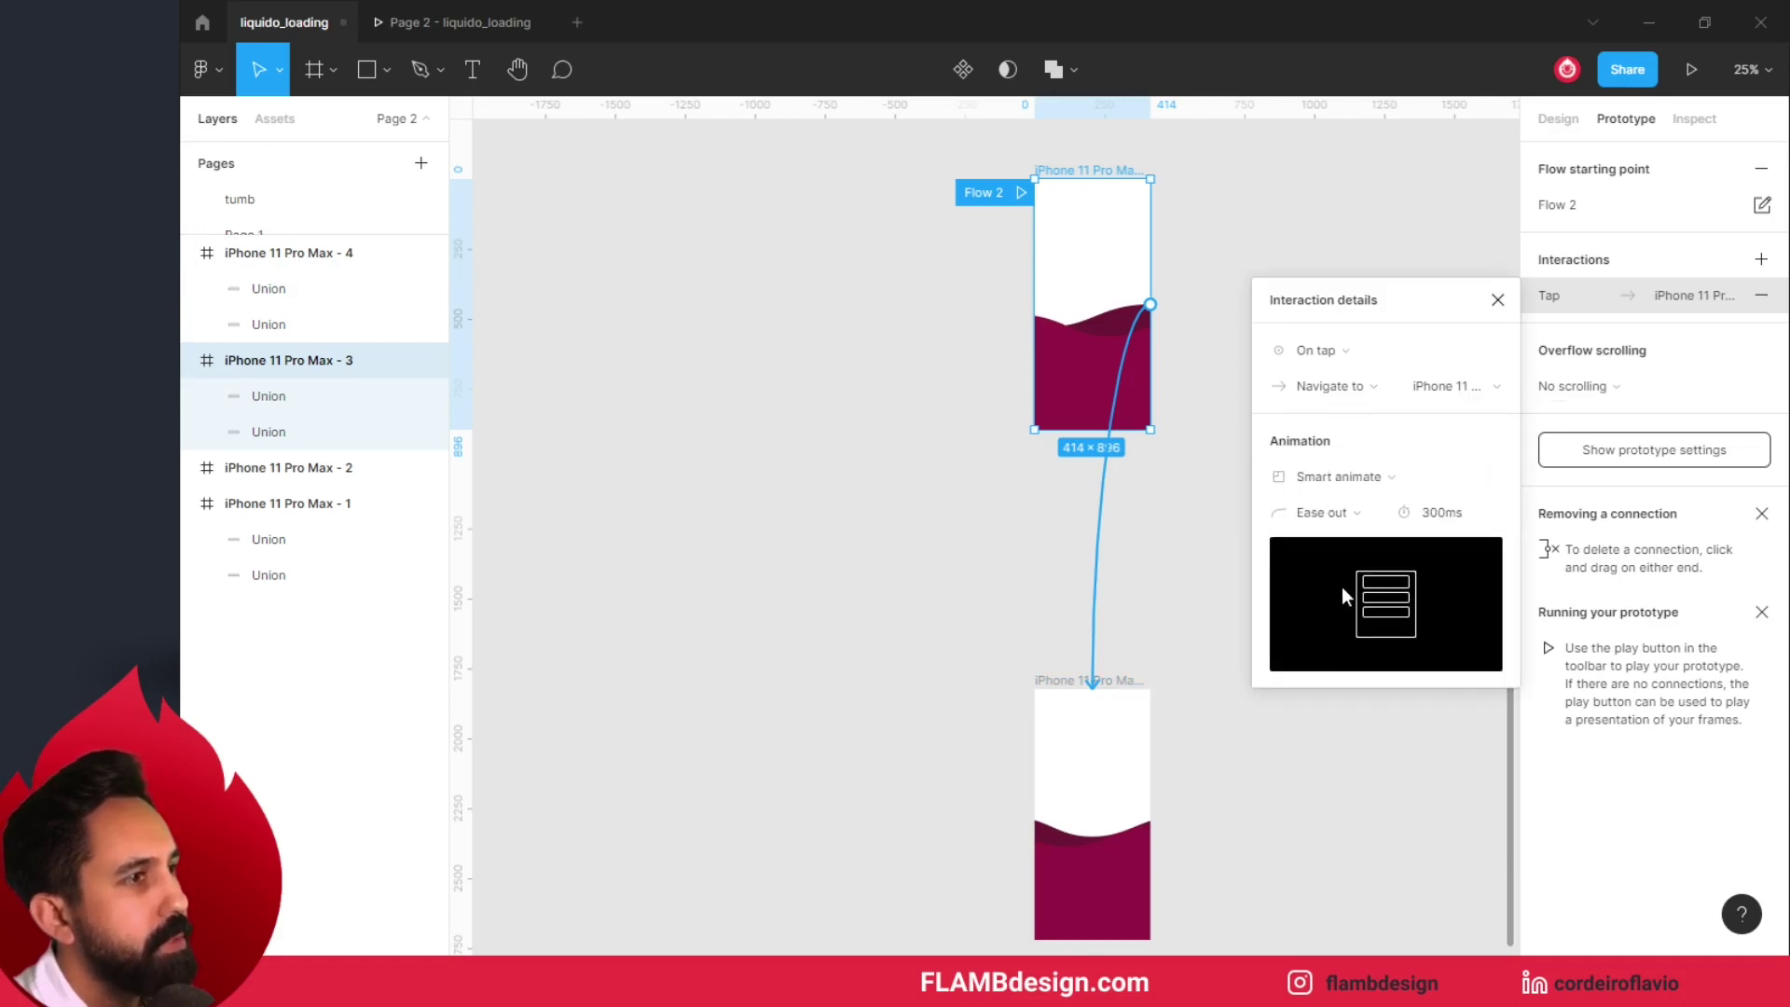
click(1465, 522)
text(6000)
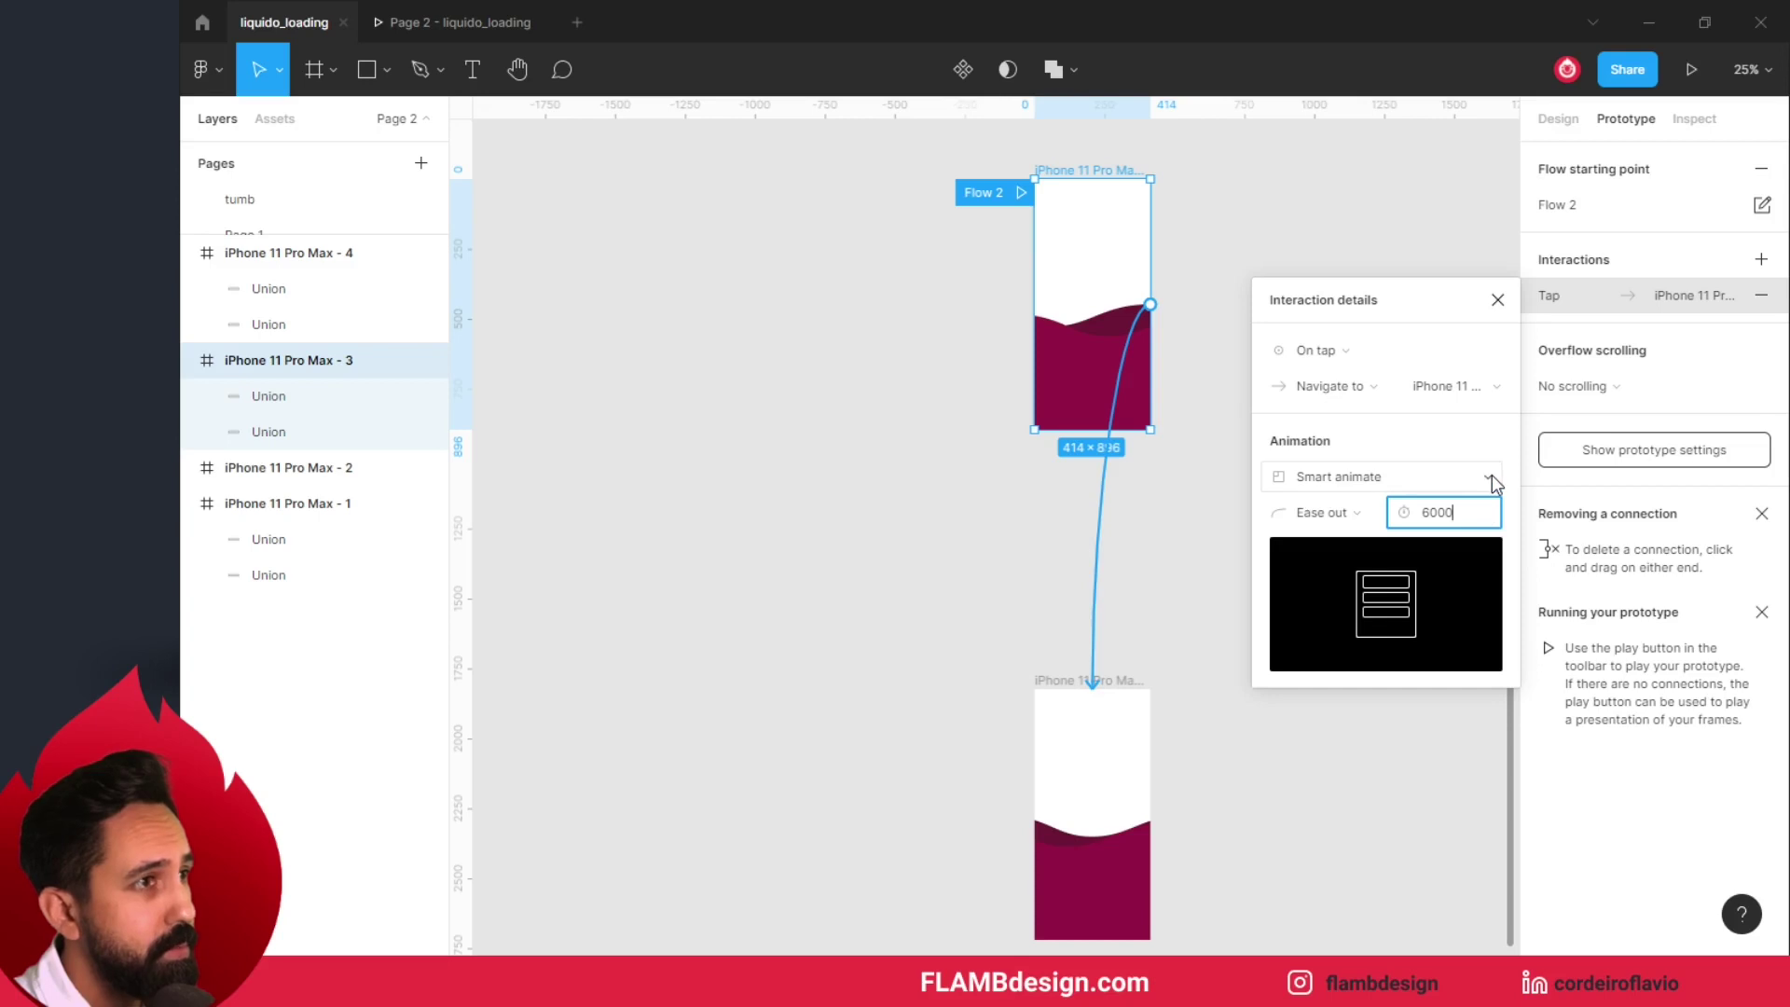
click(1492, 473)
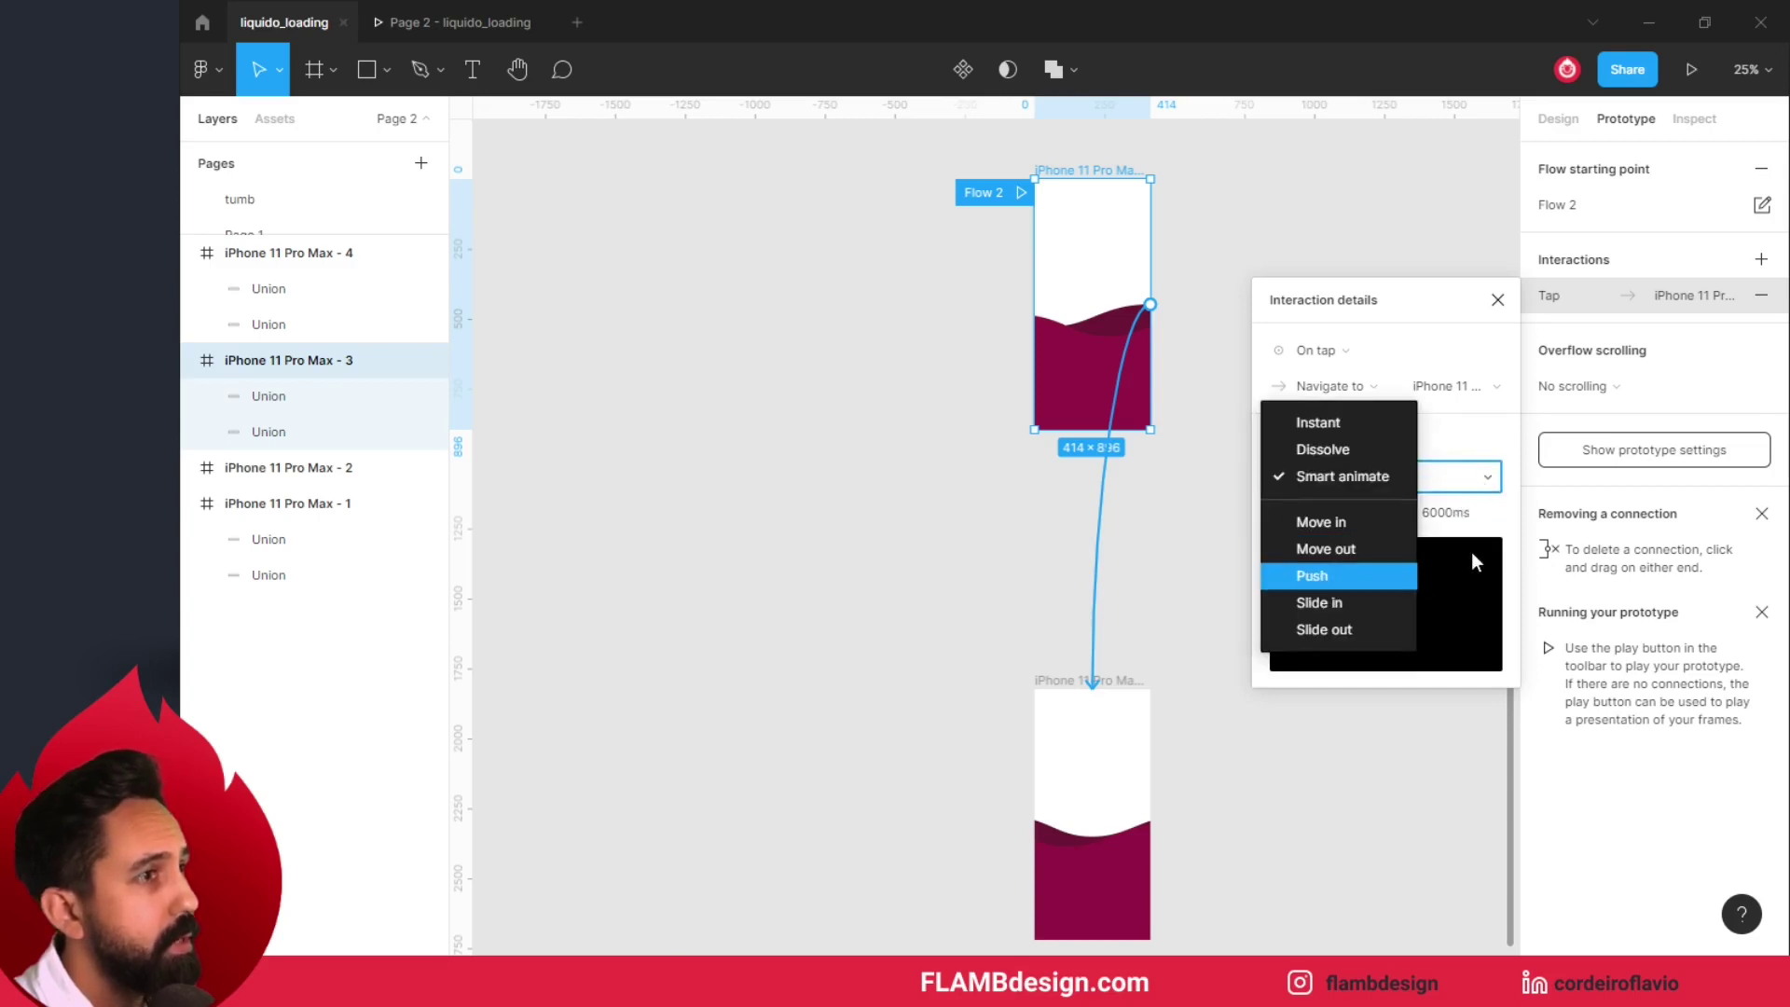
click(1493, 505)
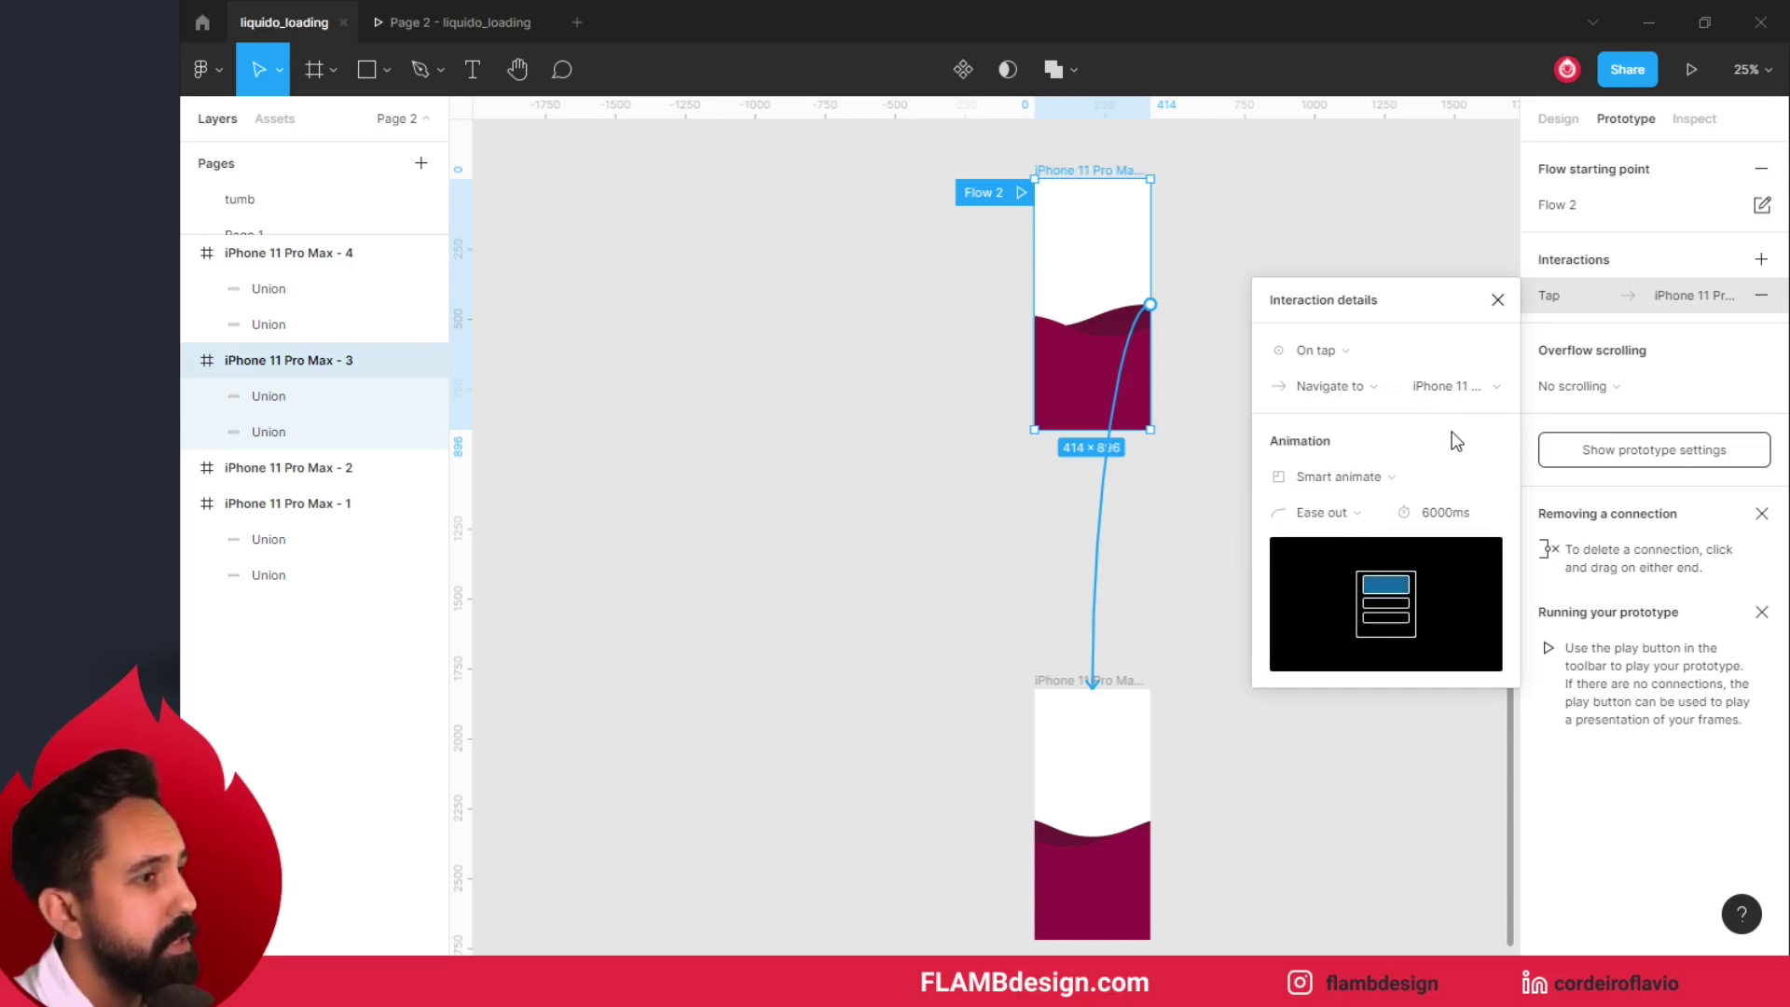
click(1022, 192)
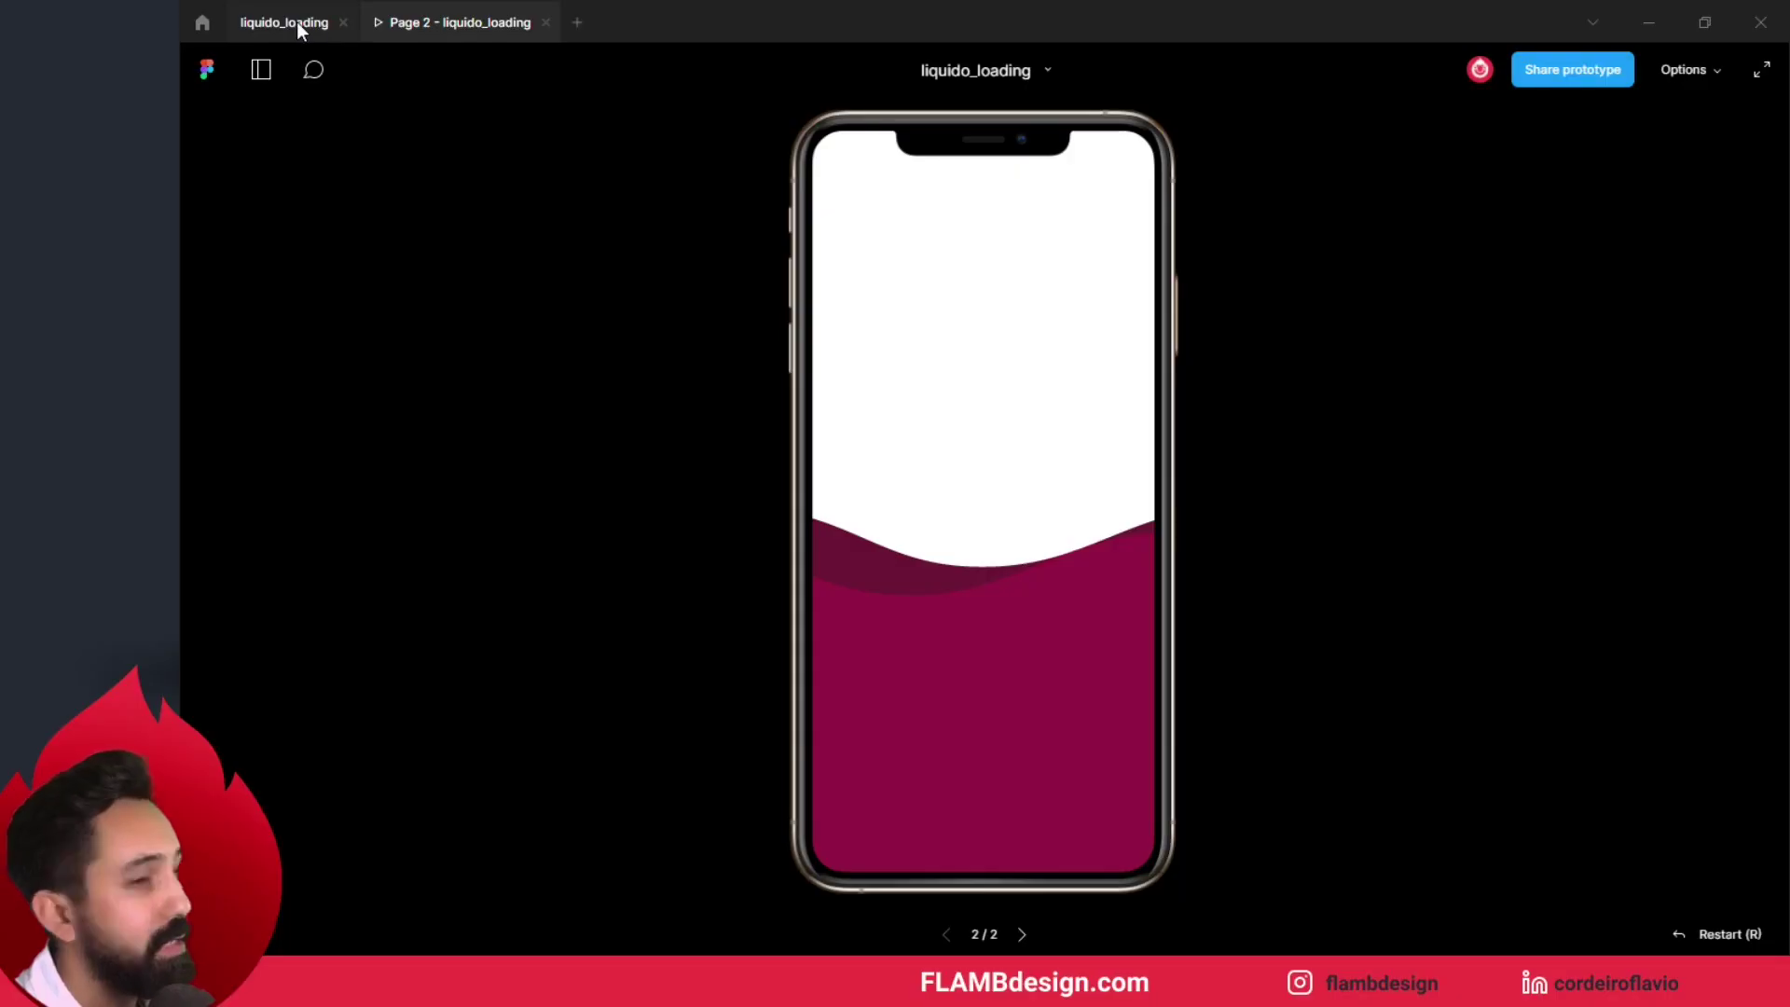
Step: Return to the liquido_loading design file with the Design properties panel showing
click(272, 23)
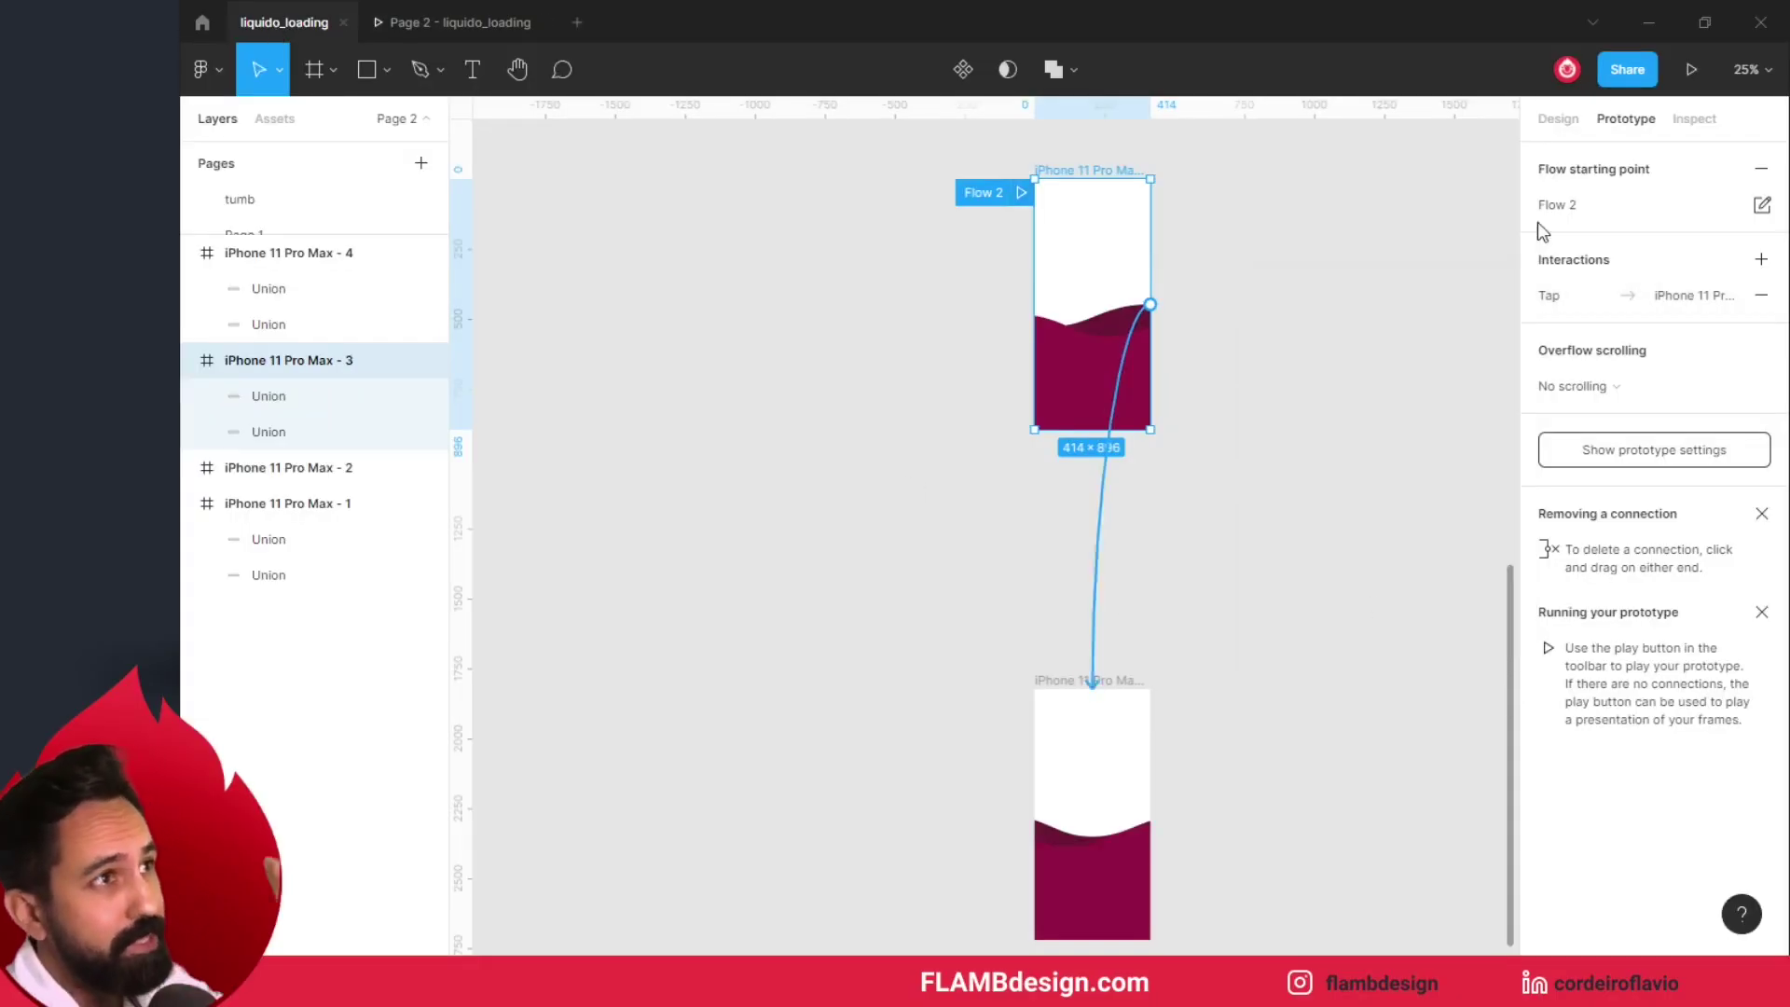
click(1557, 120)
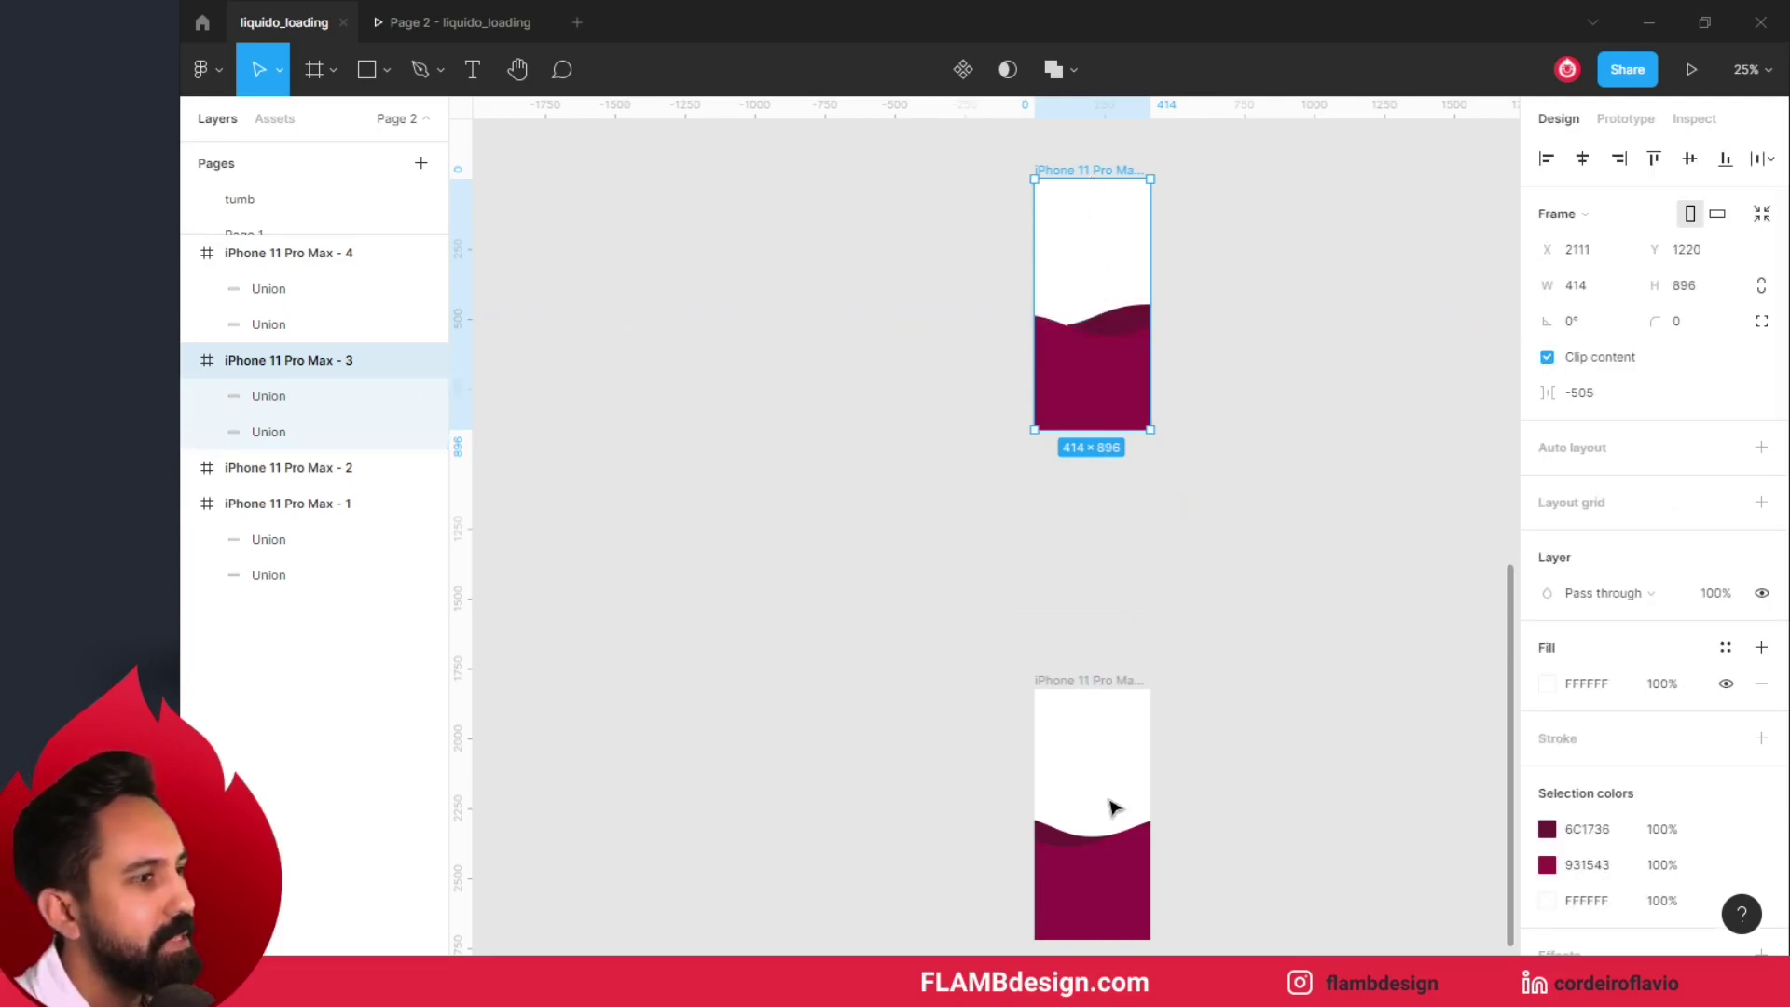
Step: Lower both waves in the start frame toward its bottom
click(1080, 407)
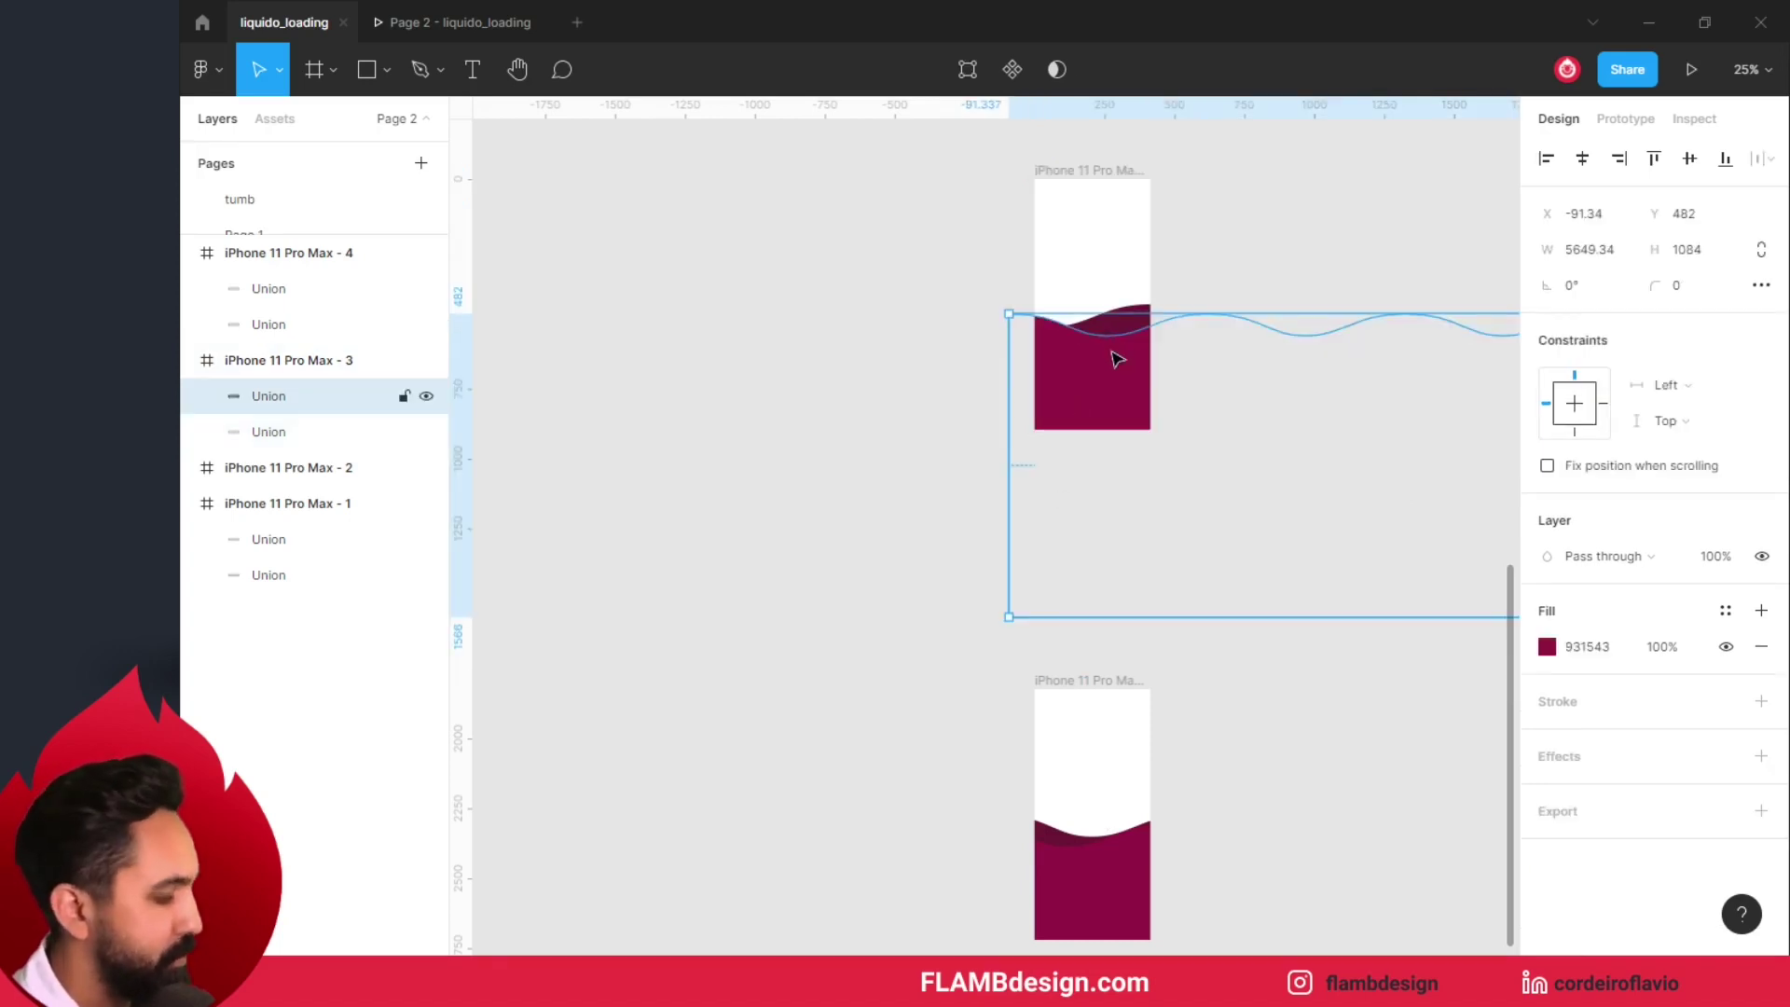
shift+click(1119, 334)
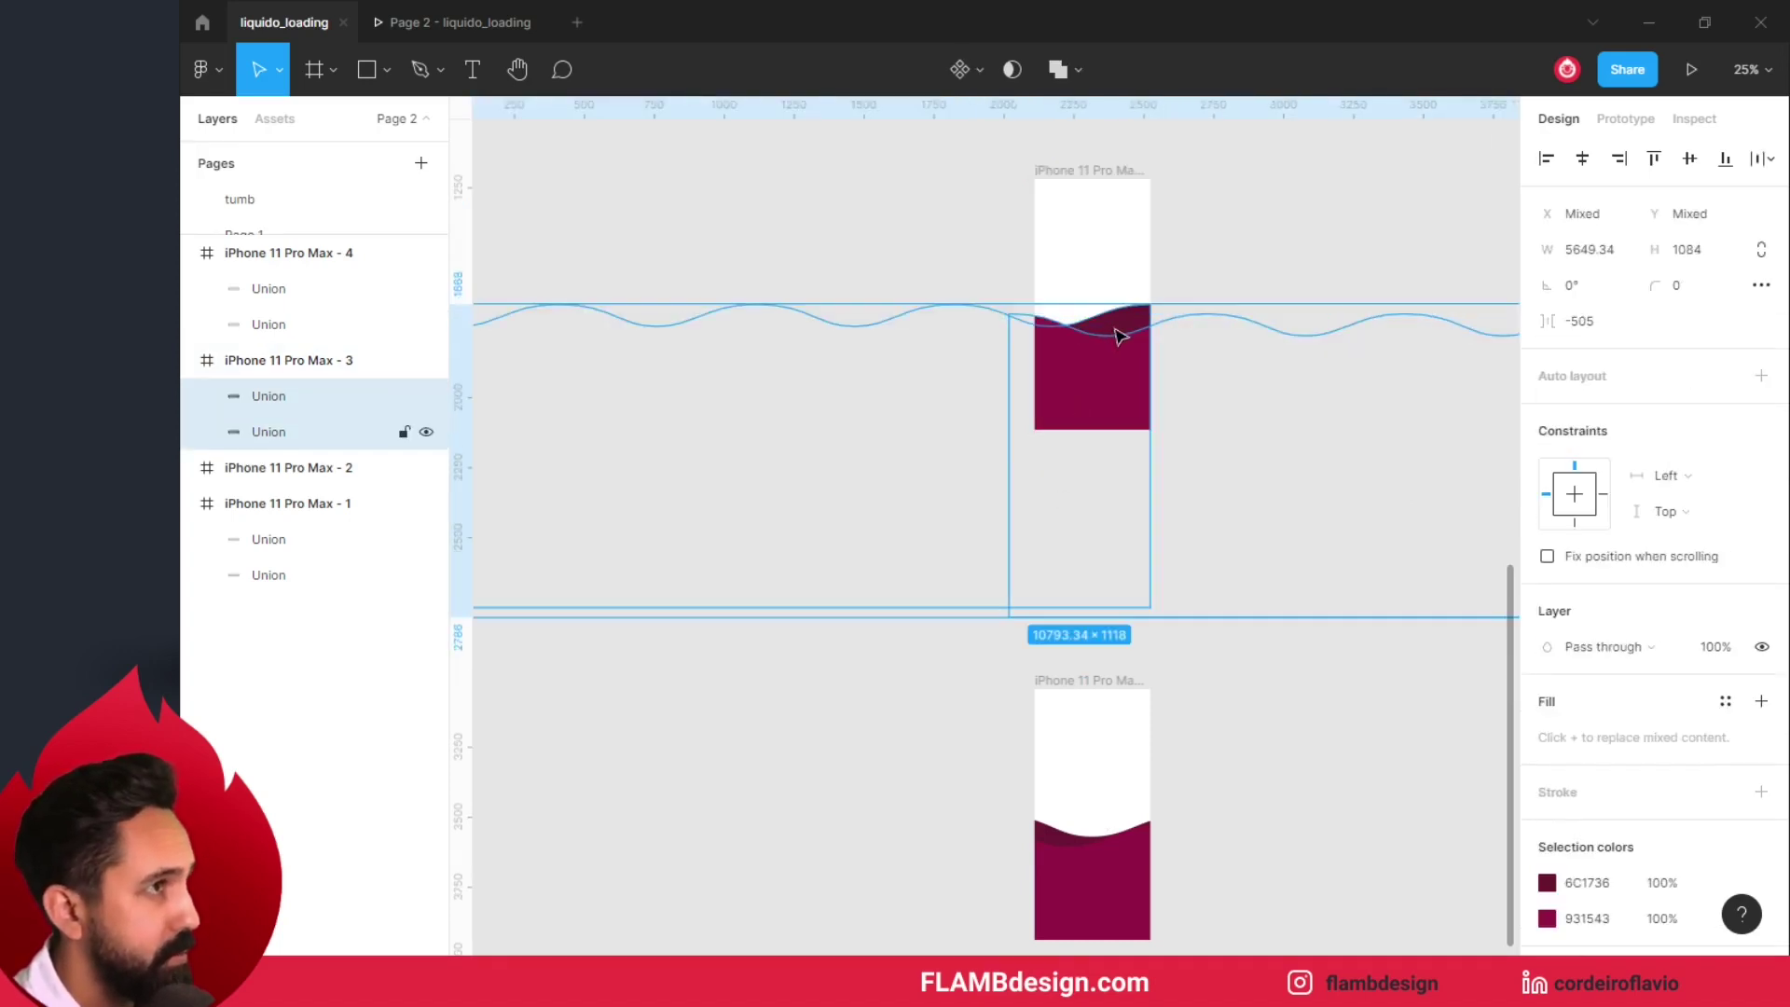
key(shift+Down)
key(shift+Down)
key(shift+Down)
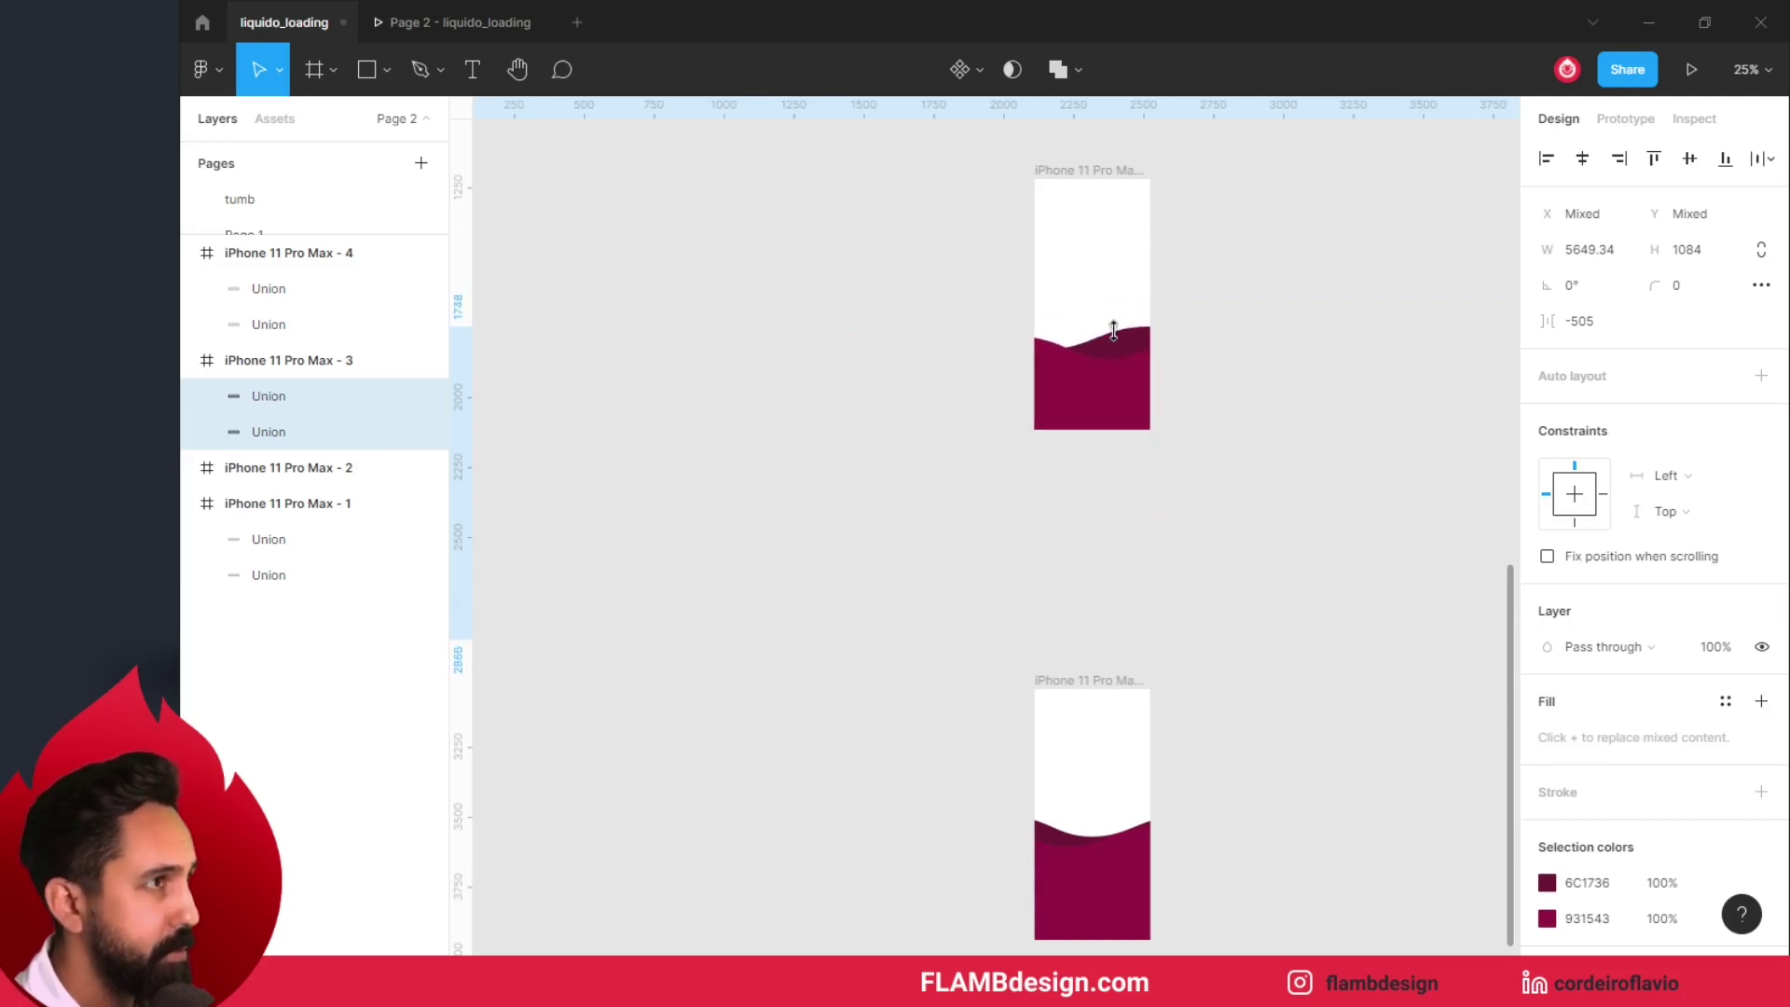
key(shift+Down)
key(shift+Down)
key(shift+Down)
key(shift+Down)
key(shift+Down)
key(shift+Down)
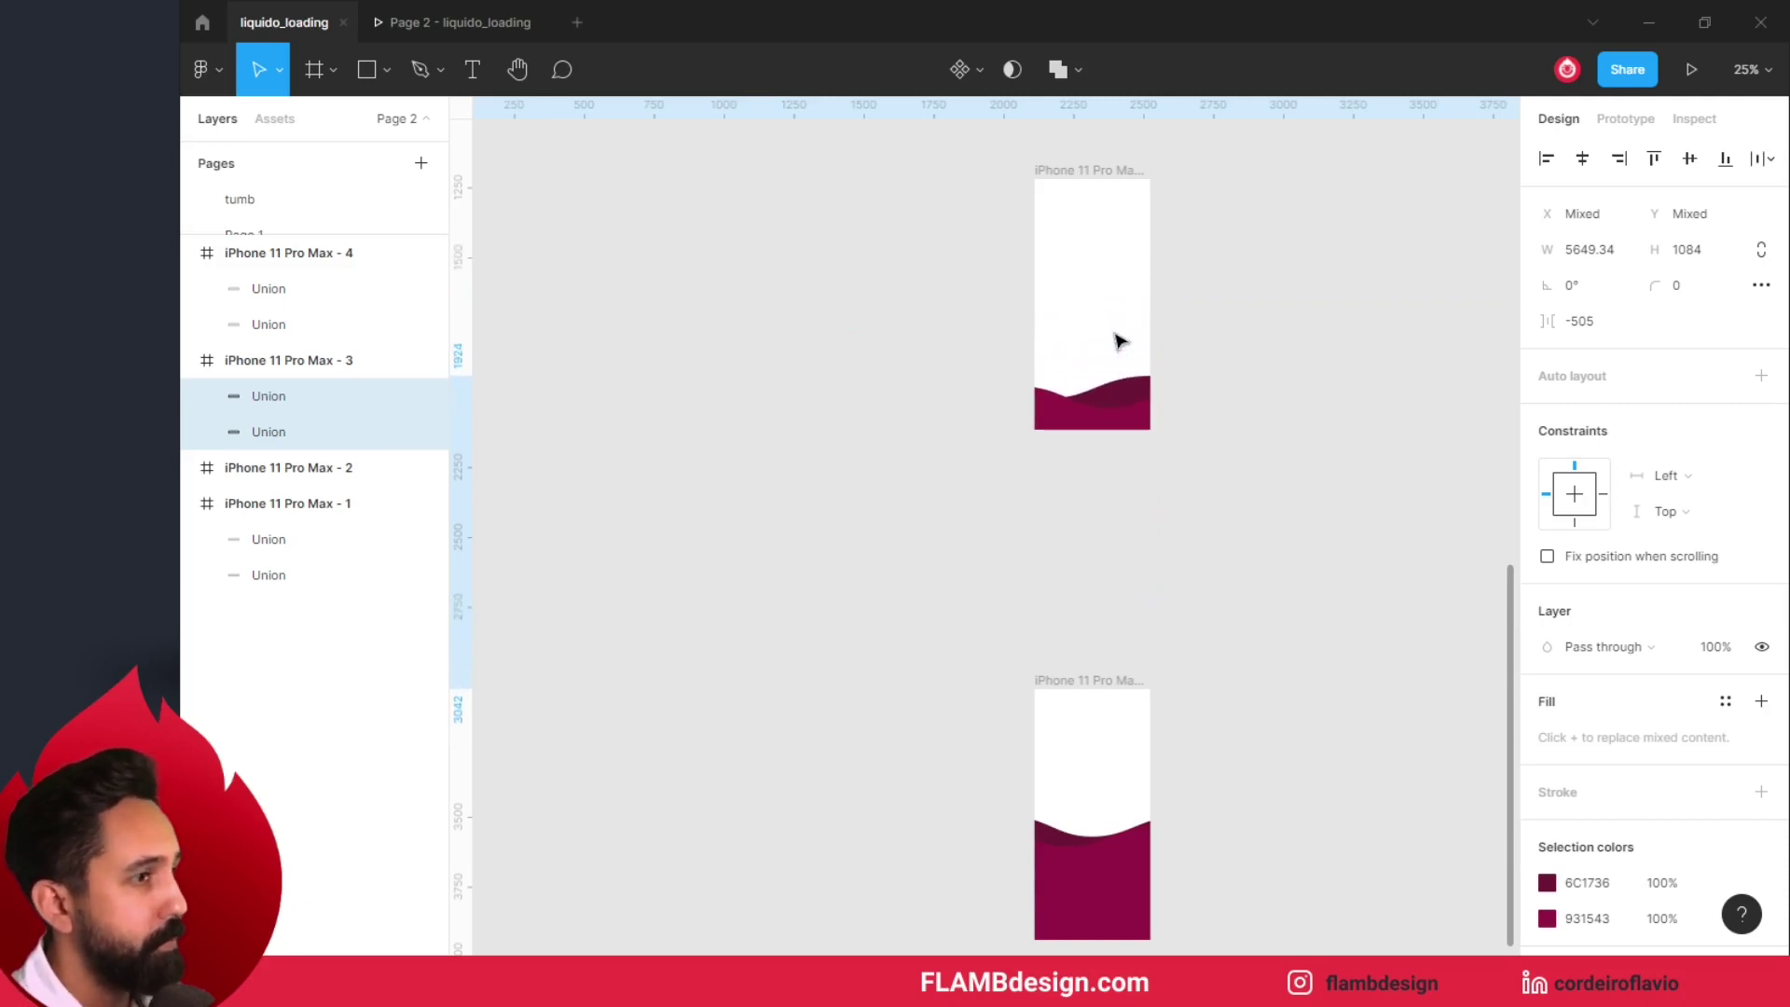
Step: Raise both waves in the end frame until they fill it
scroll(1117, 336, down, 1)
click(1104, 867)
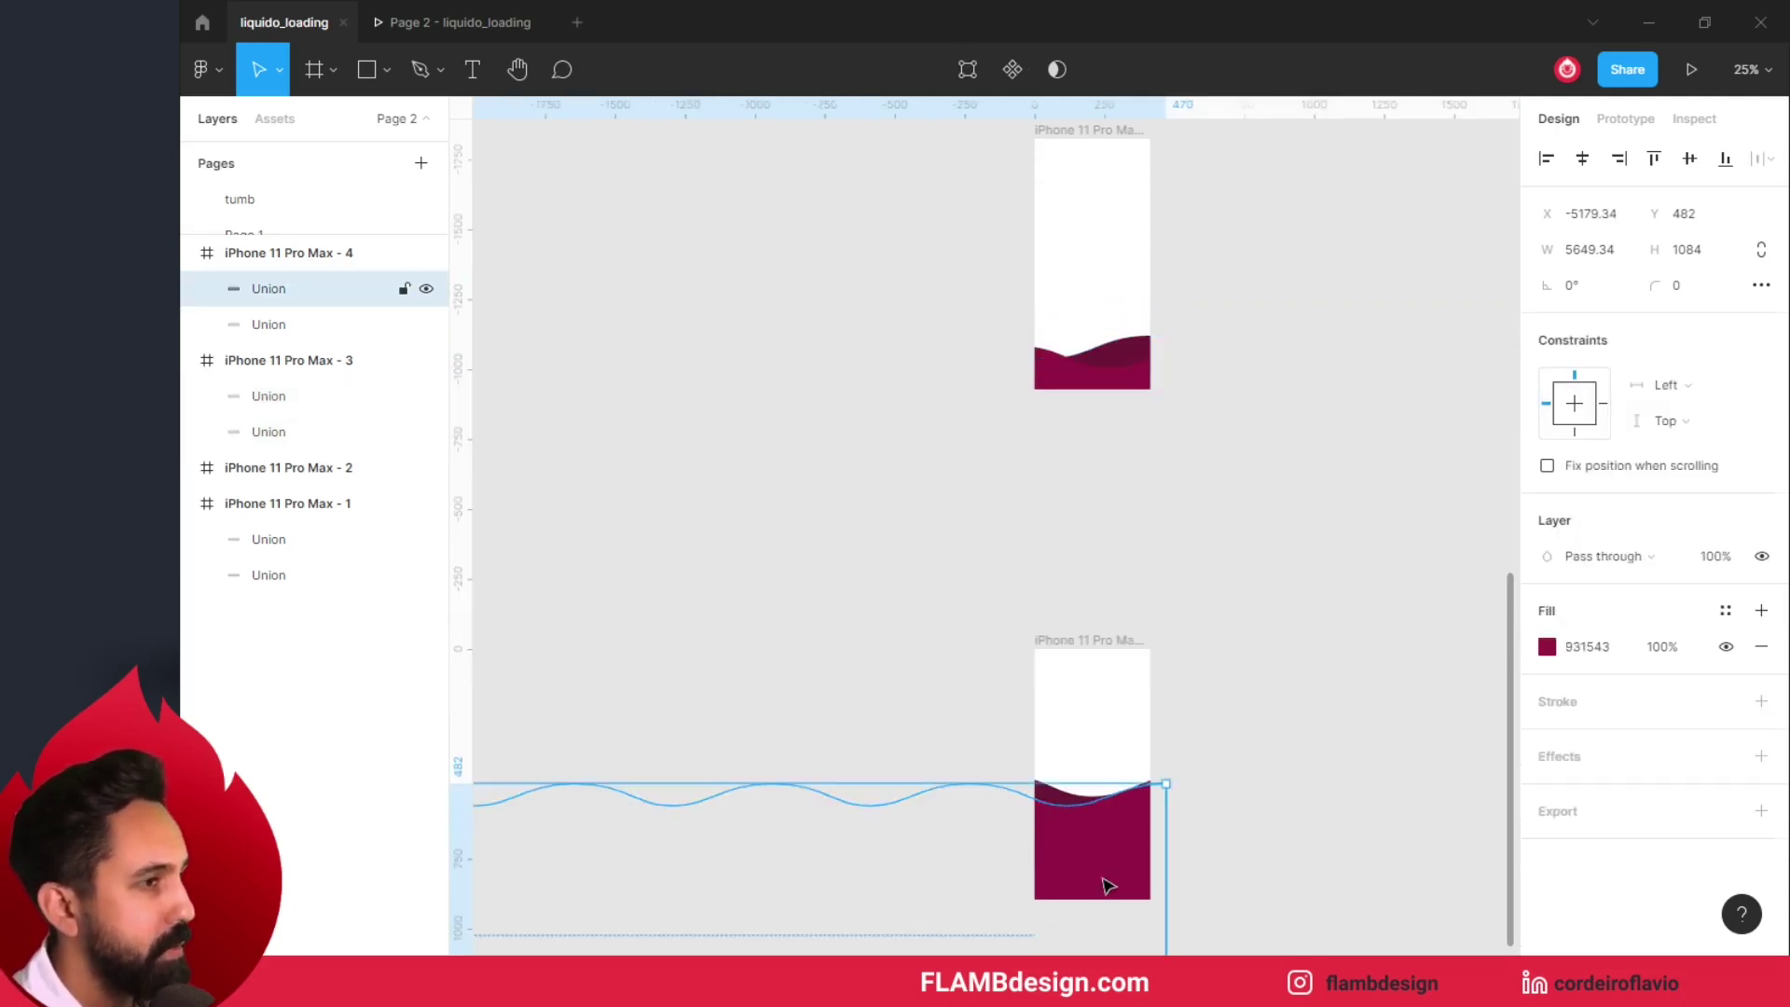
shift+click(1059, 803)
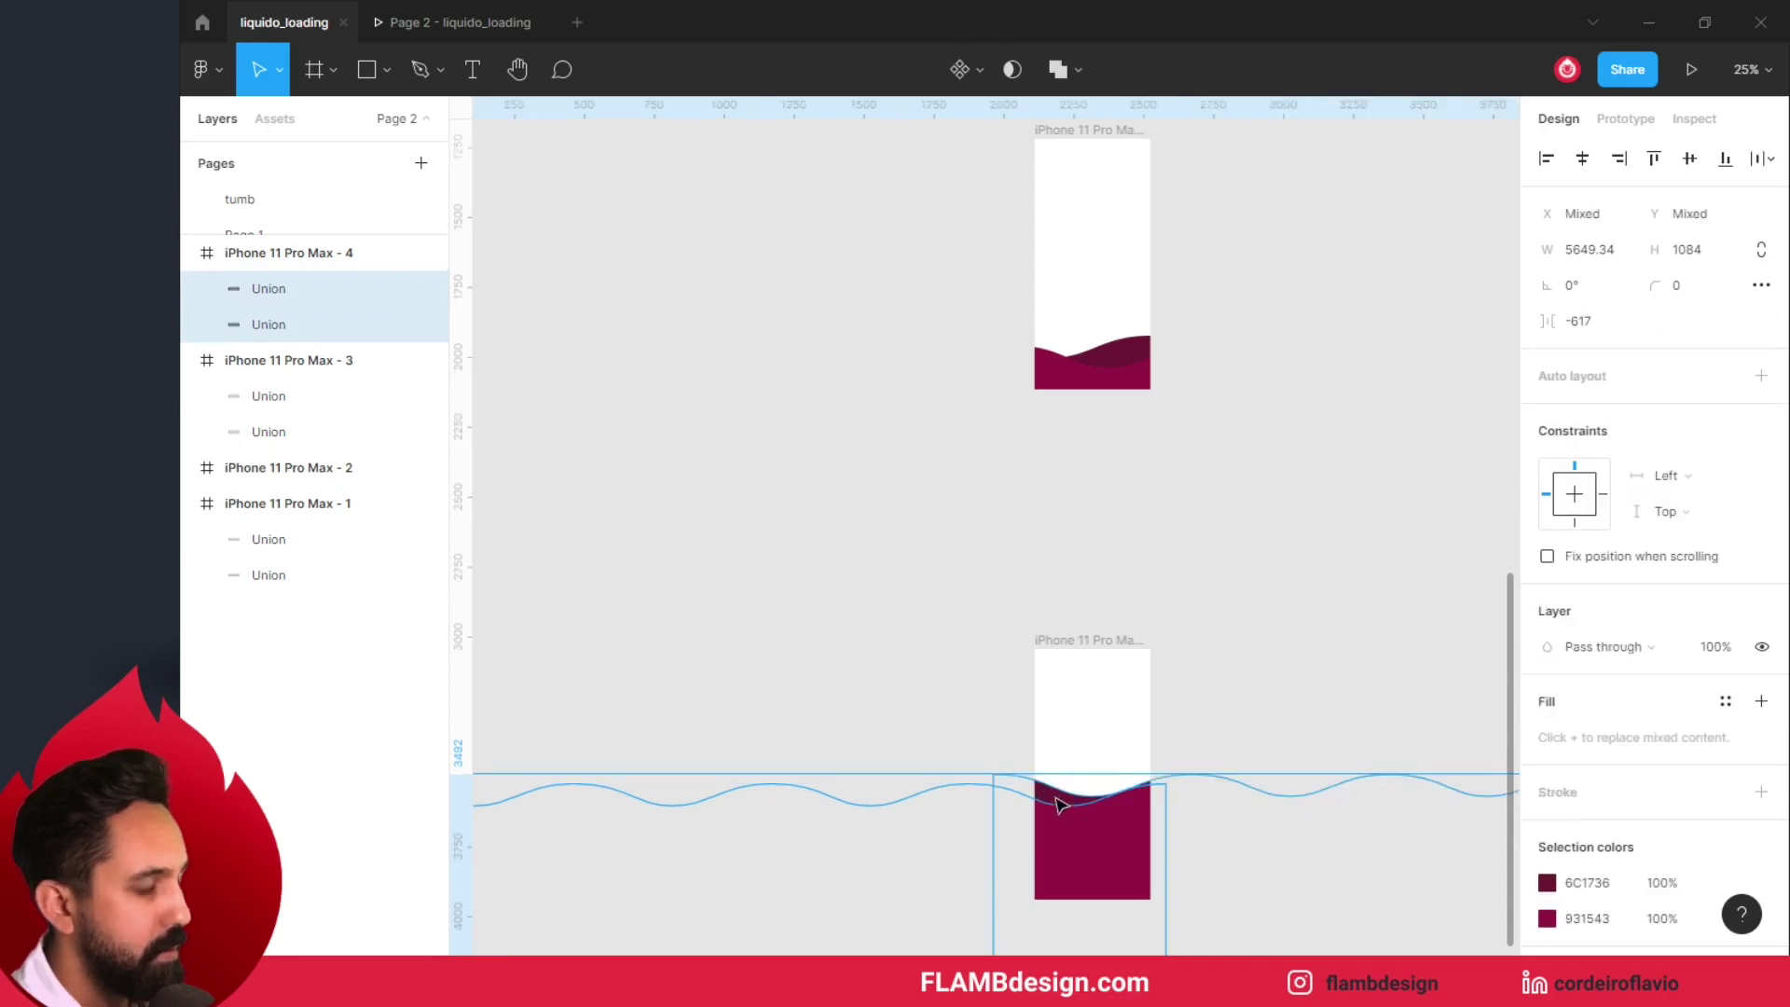
key(shift+Up)
key(shift+Up)
key(shift+Up)
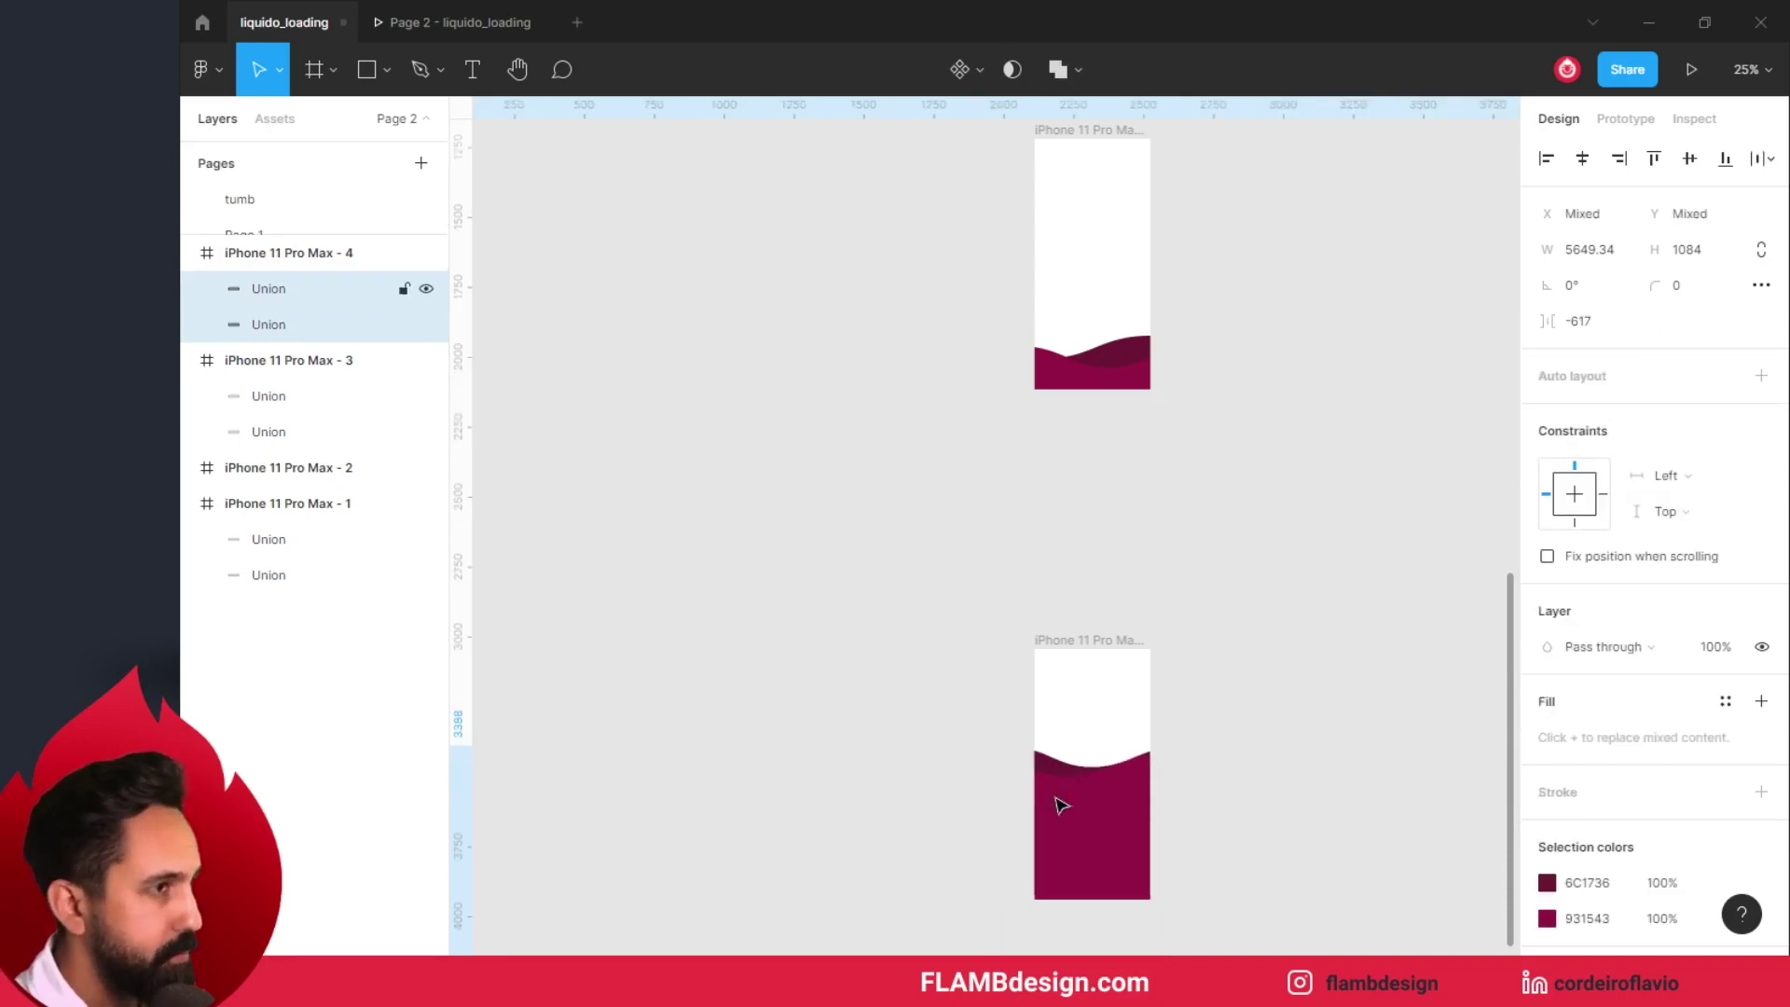
key(shift+Up)
key(shift+Up)
key(shift+Up)
key(shift+Up)
key(shift+Up)
key(shift+Up)
key(shift+Up)
key(shift+Up)
key(shift+Up)
key(shift+Up)
key(shift+Up)
key(shift+Up)
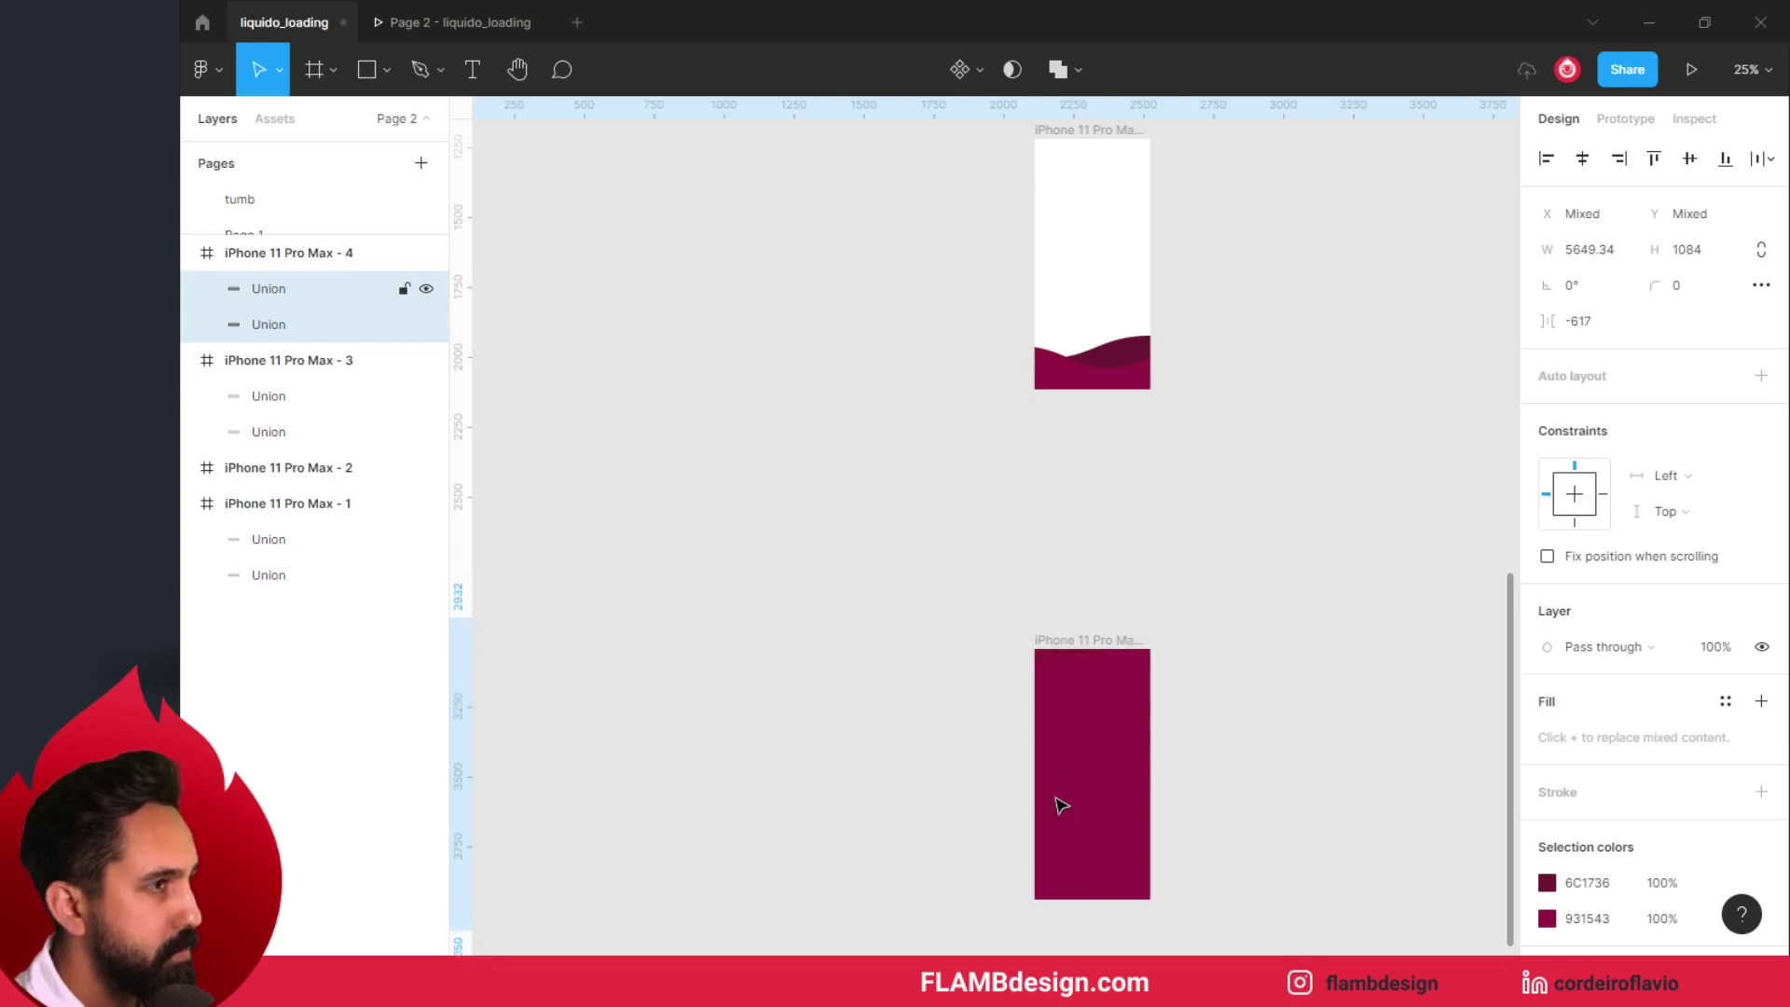
Step: Play the Page 2 prototype to watch the waves rise, then return to the editor
click(469, 26)
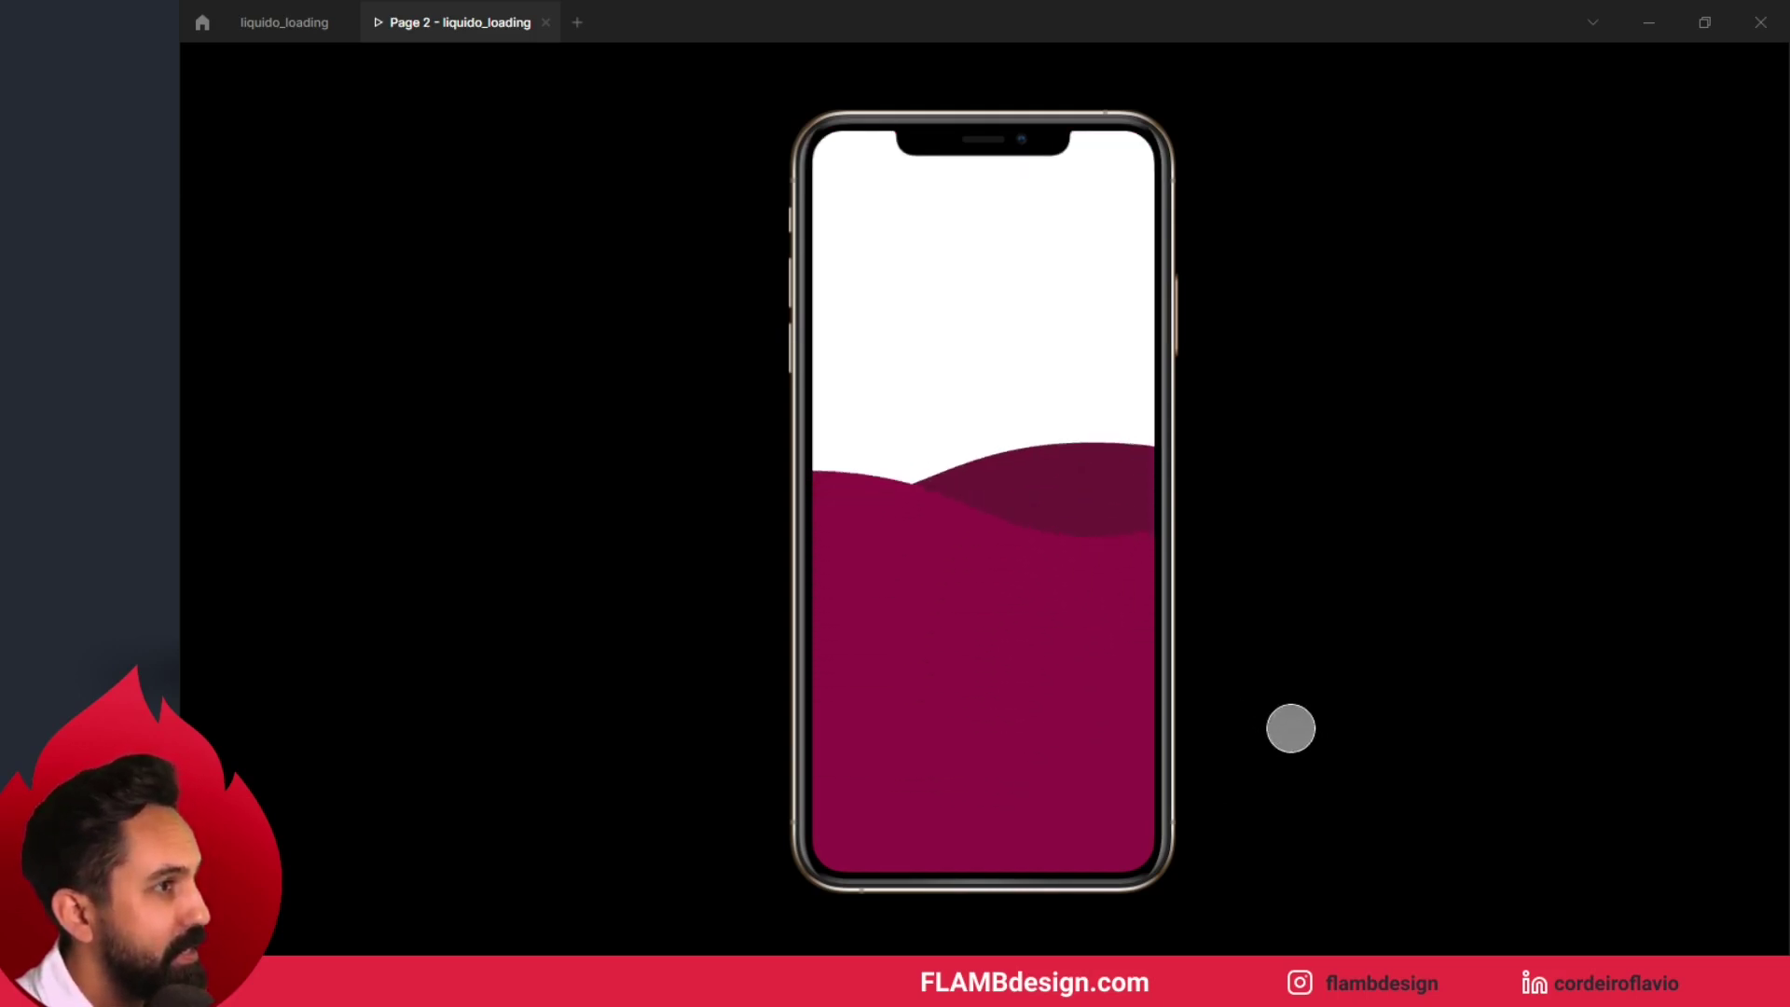
click(269, 34)
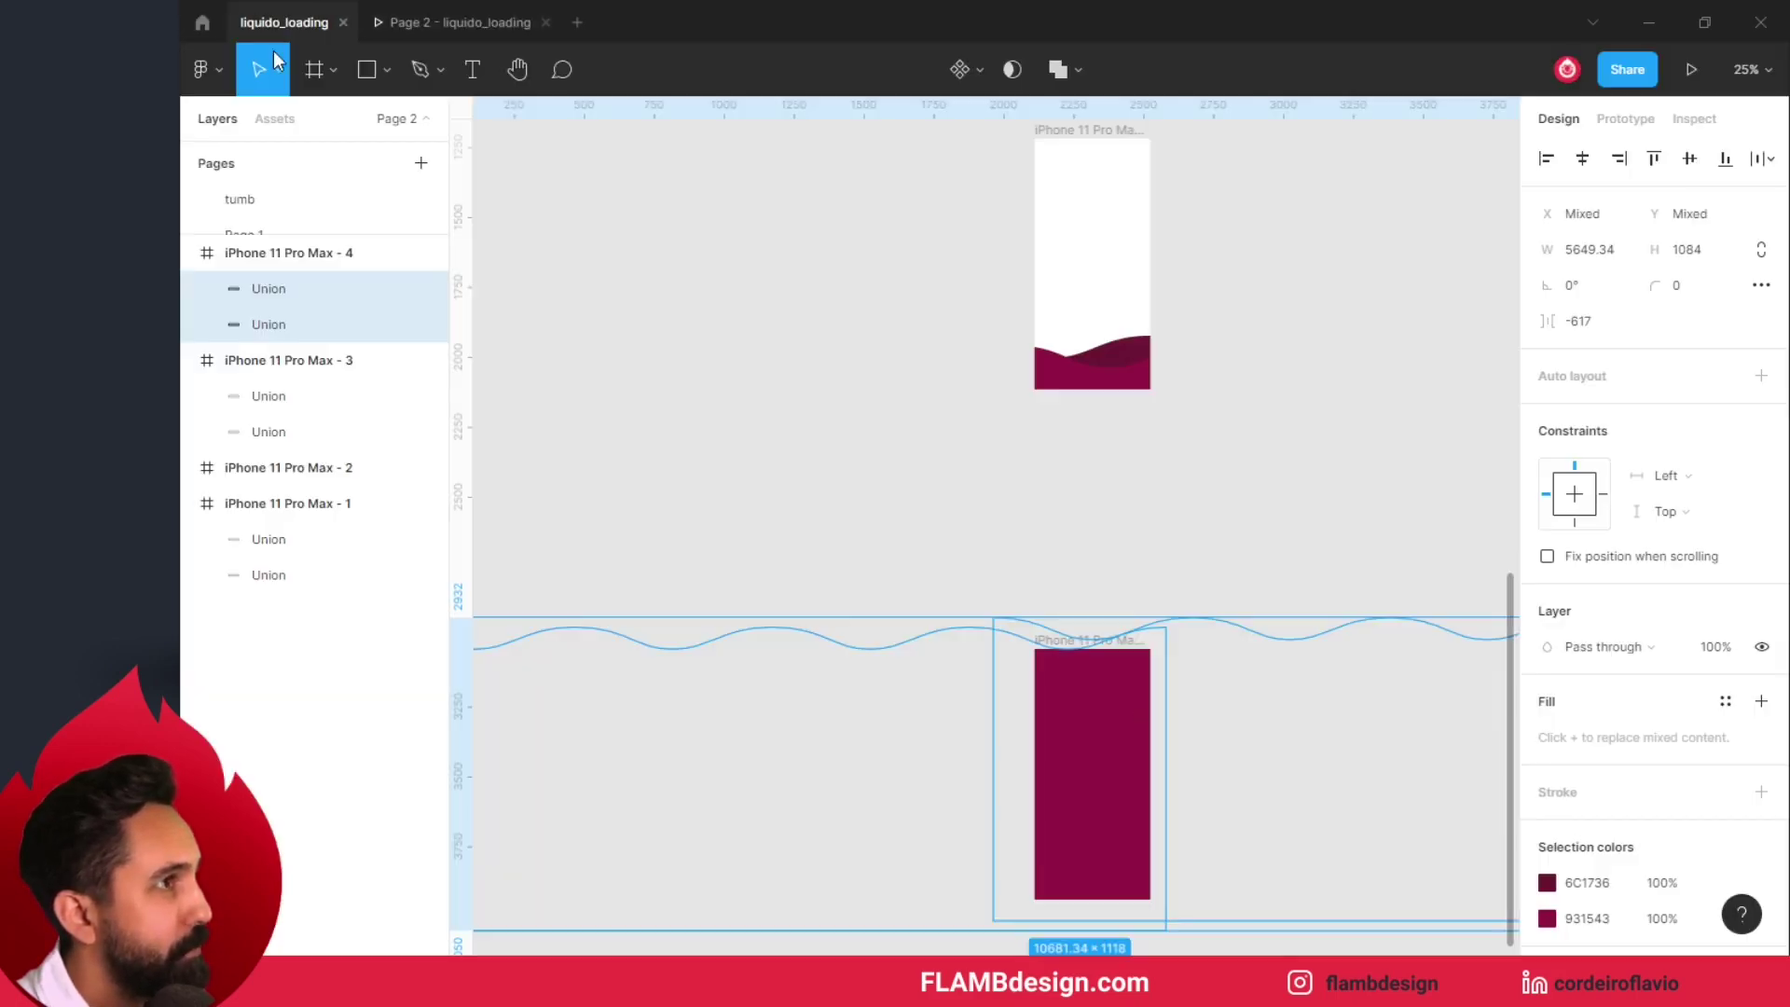
Step: Zoom out to all frames and select the white Group 2 icon in the top frame
click(1226, 557)
scroll(1249, 587, up, 1)
key(minus)
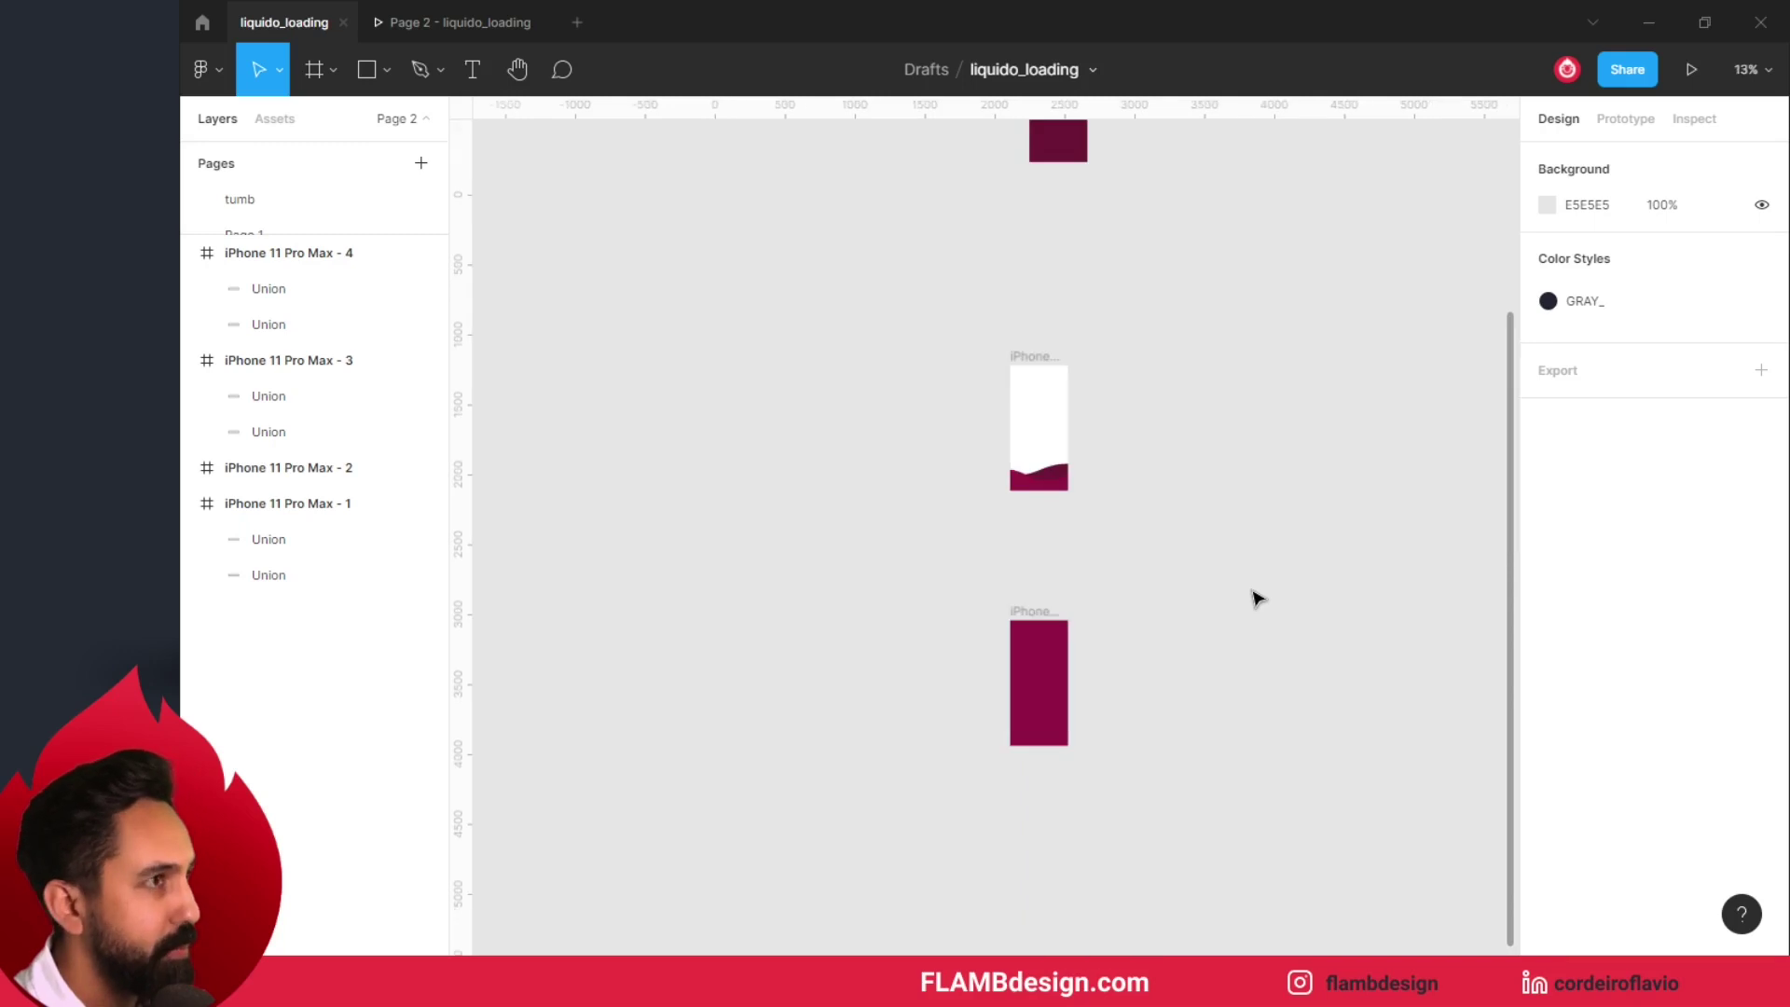
scroll(1244, 543, up, 5)
scroll(1217, 497, up, 1)
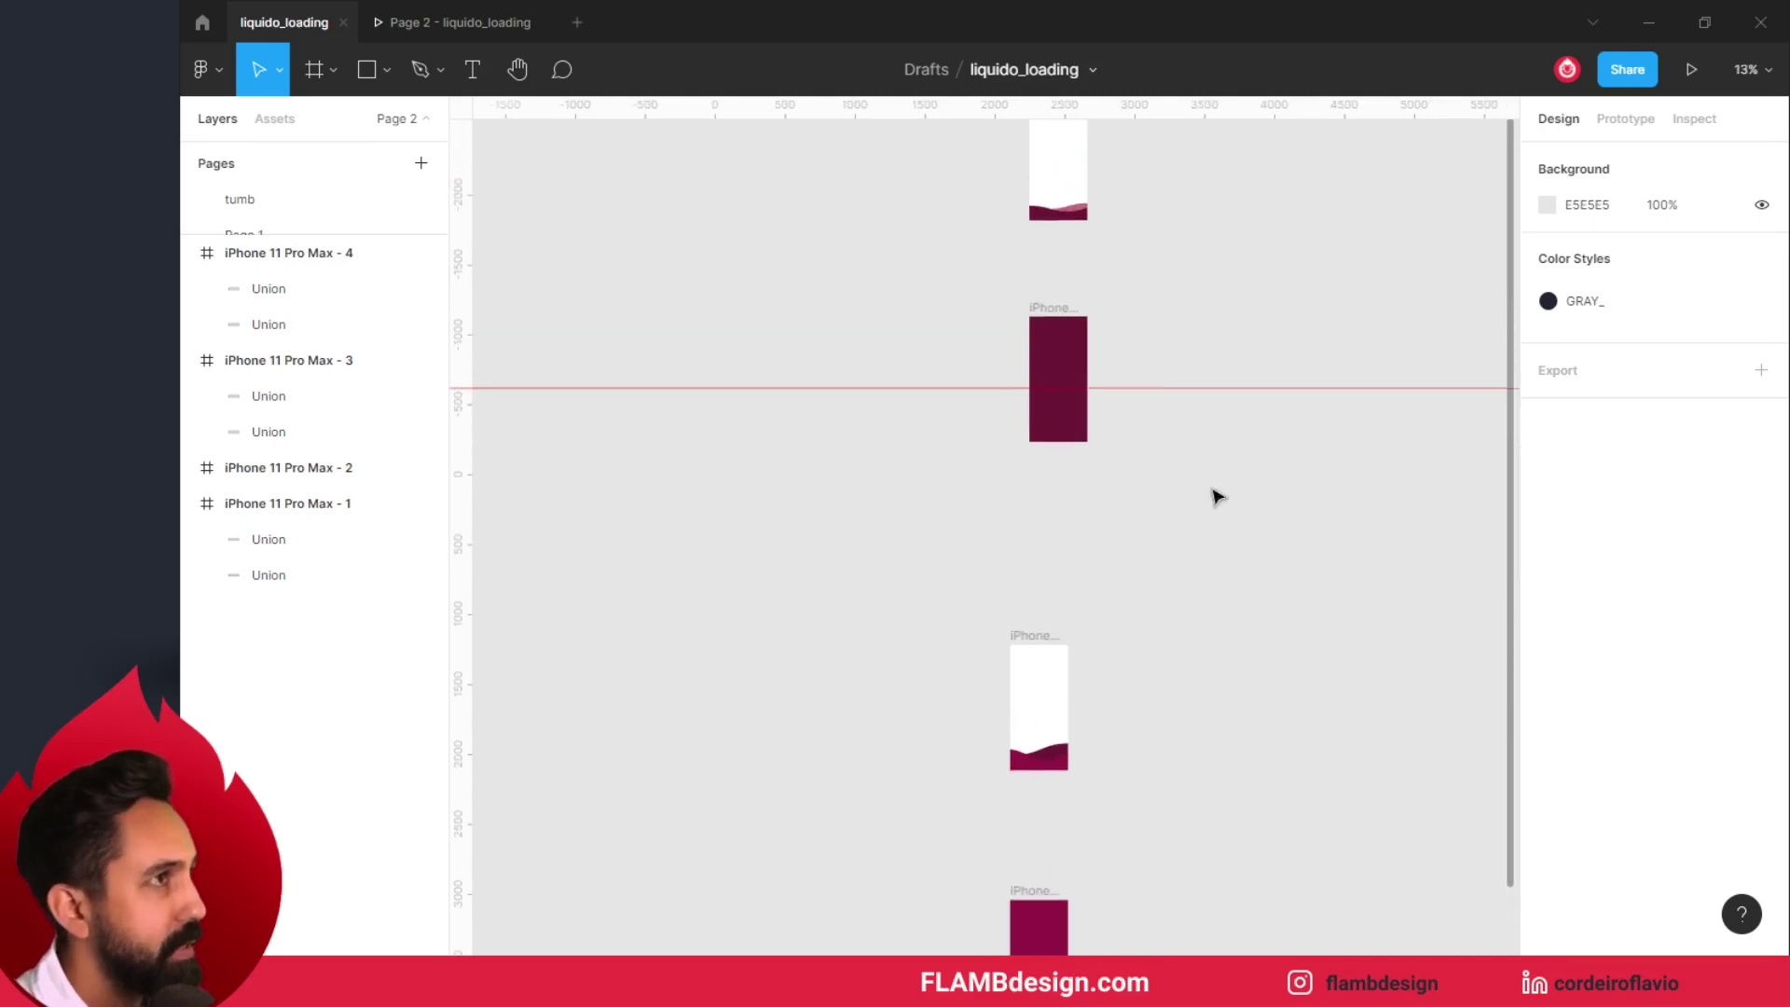
click(1067, 162)
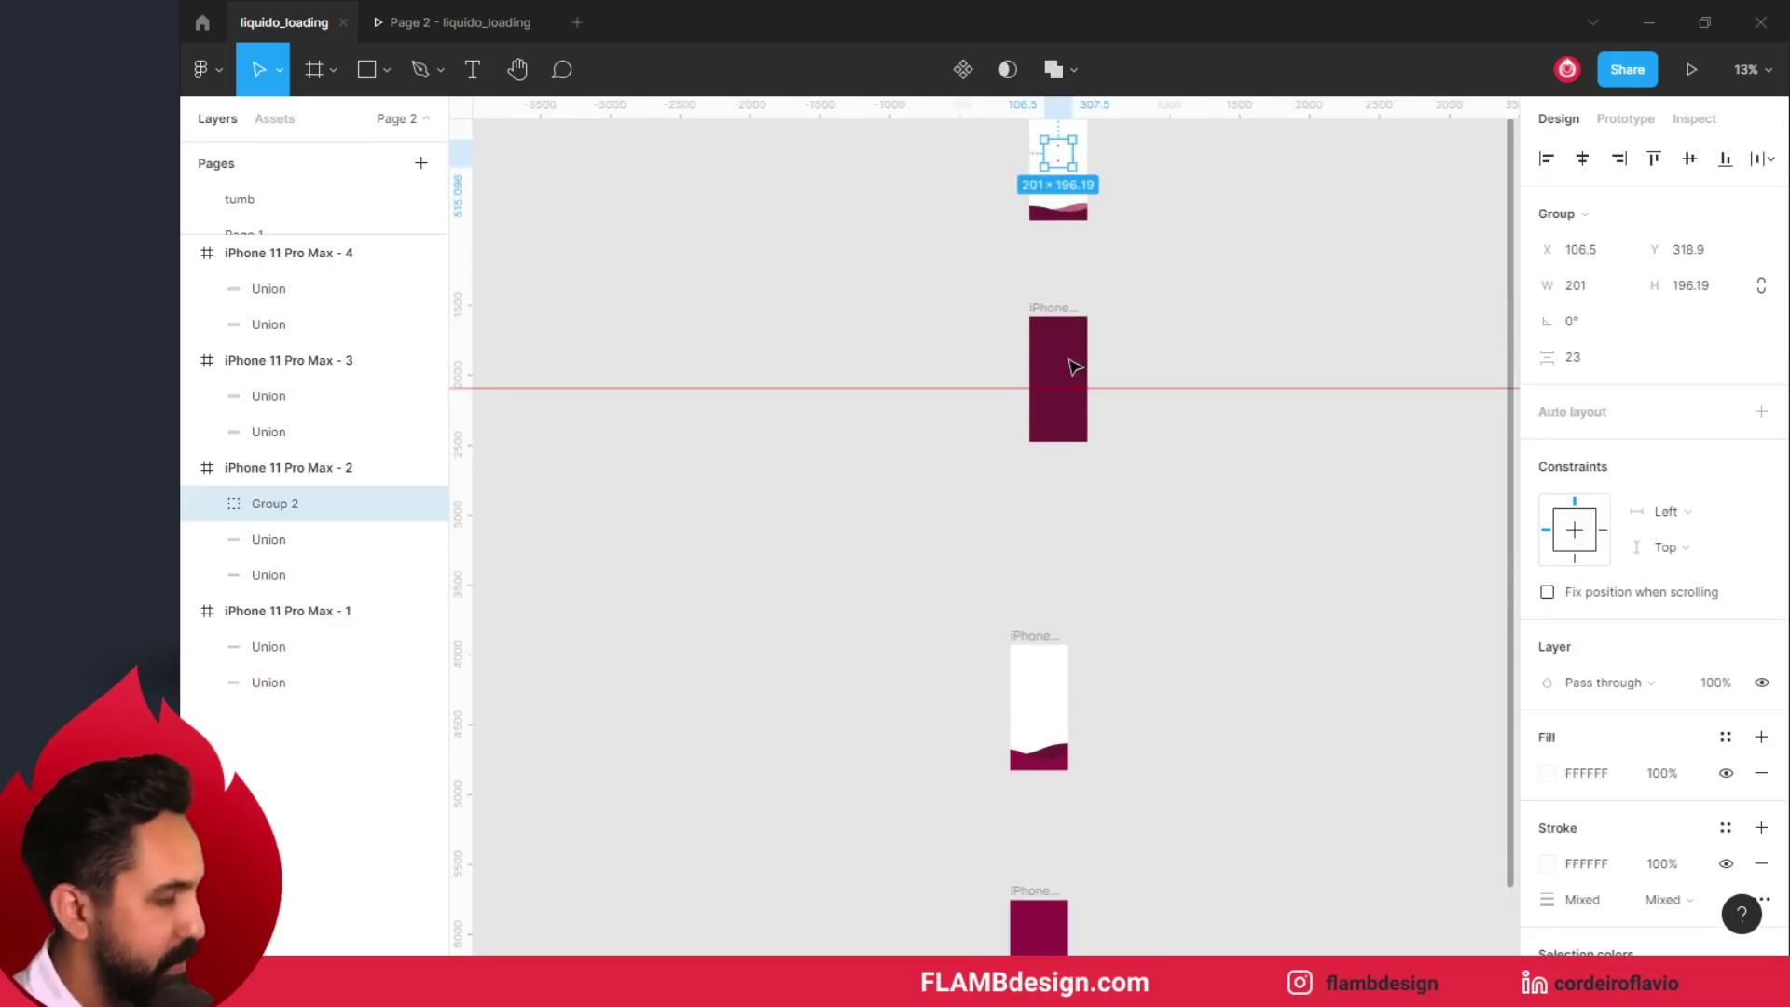
Step: Paste Group 2 into iPhone 11 Pro Max - 3 and - 4, then reopen the prototype preview
scroll(1147, 664, down, 2)
click(1040, 548)
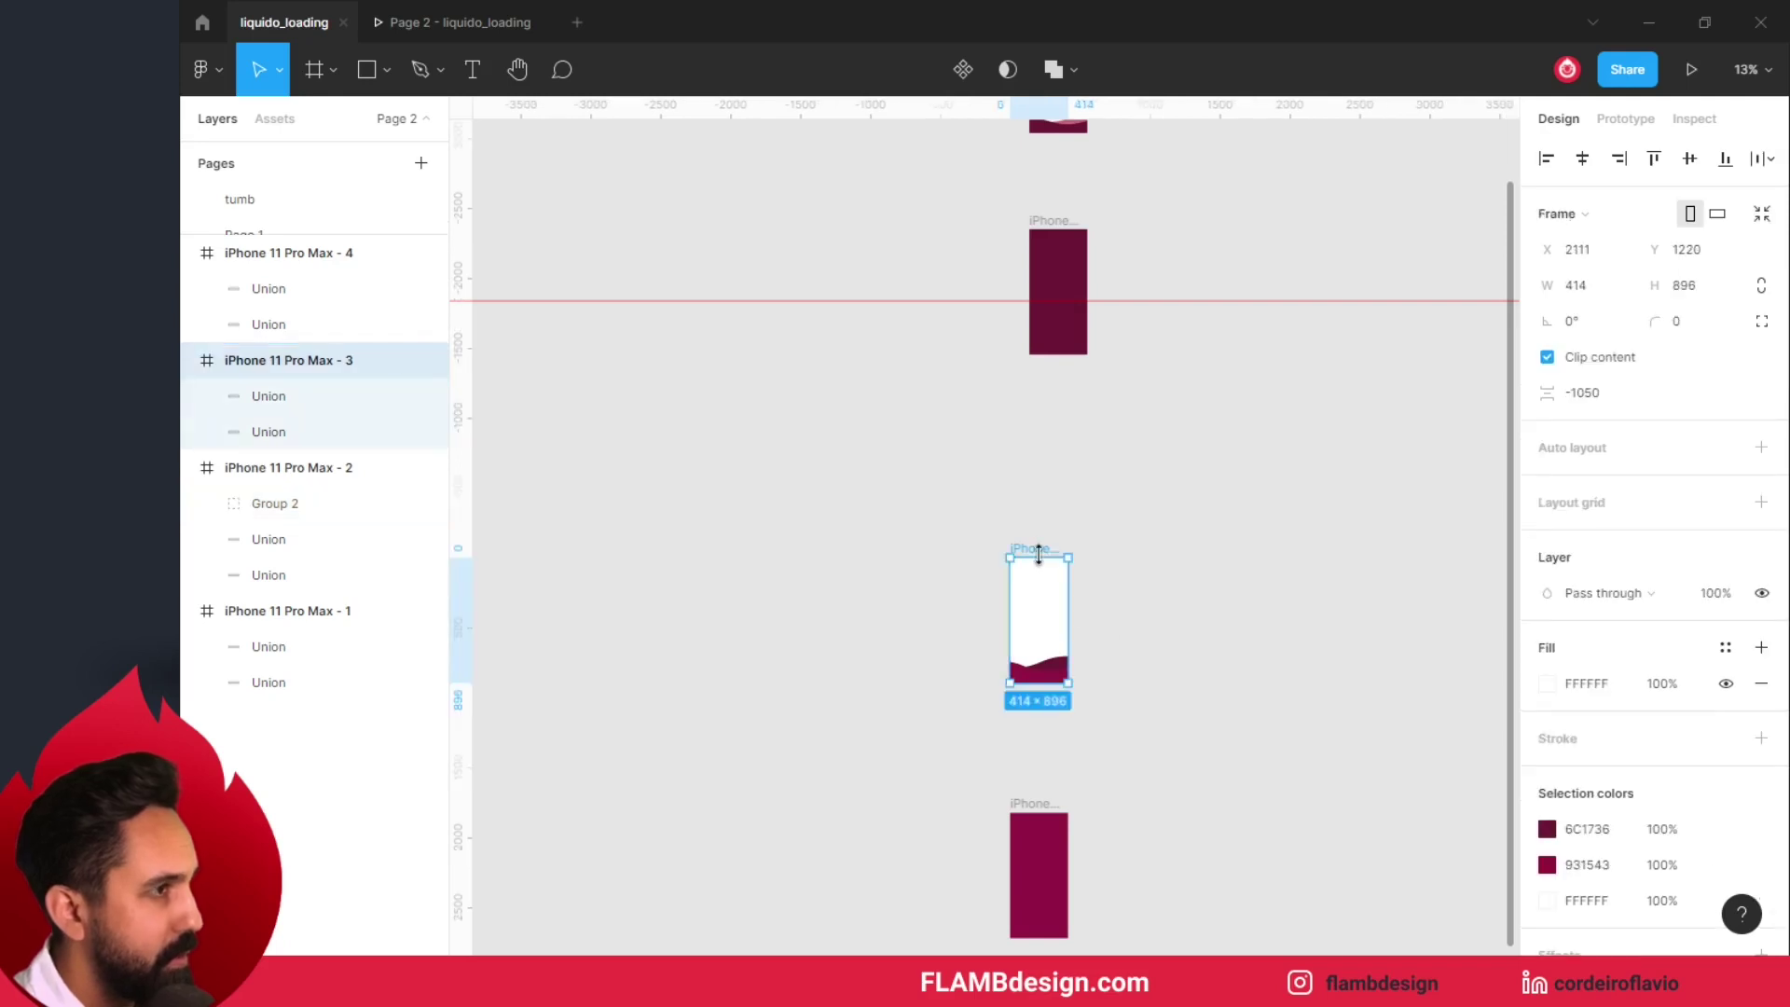
key(ctrl+v)
scroll(1040, 606, down, 2)
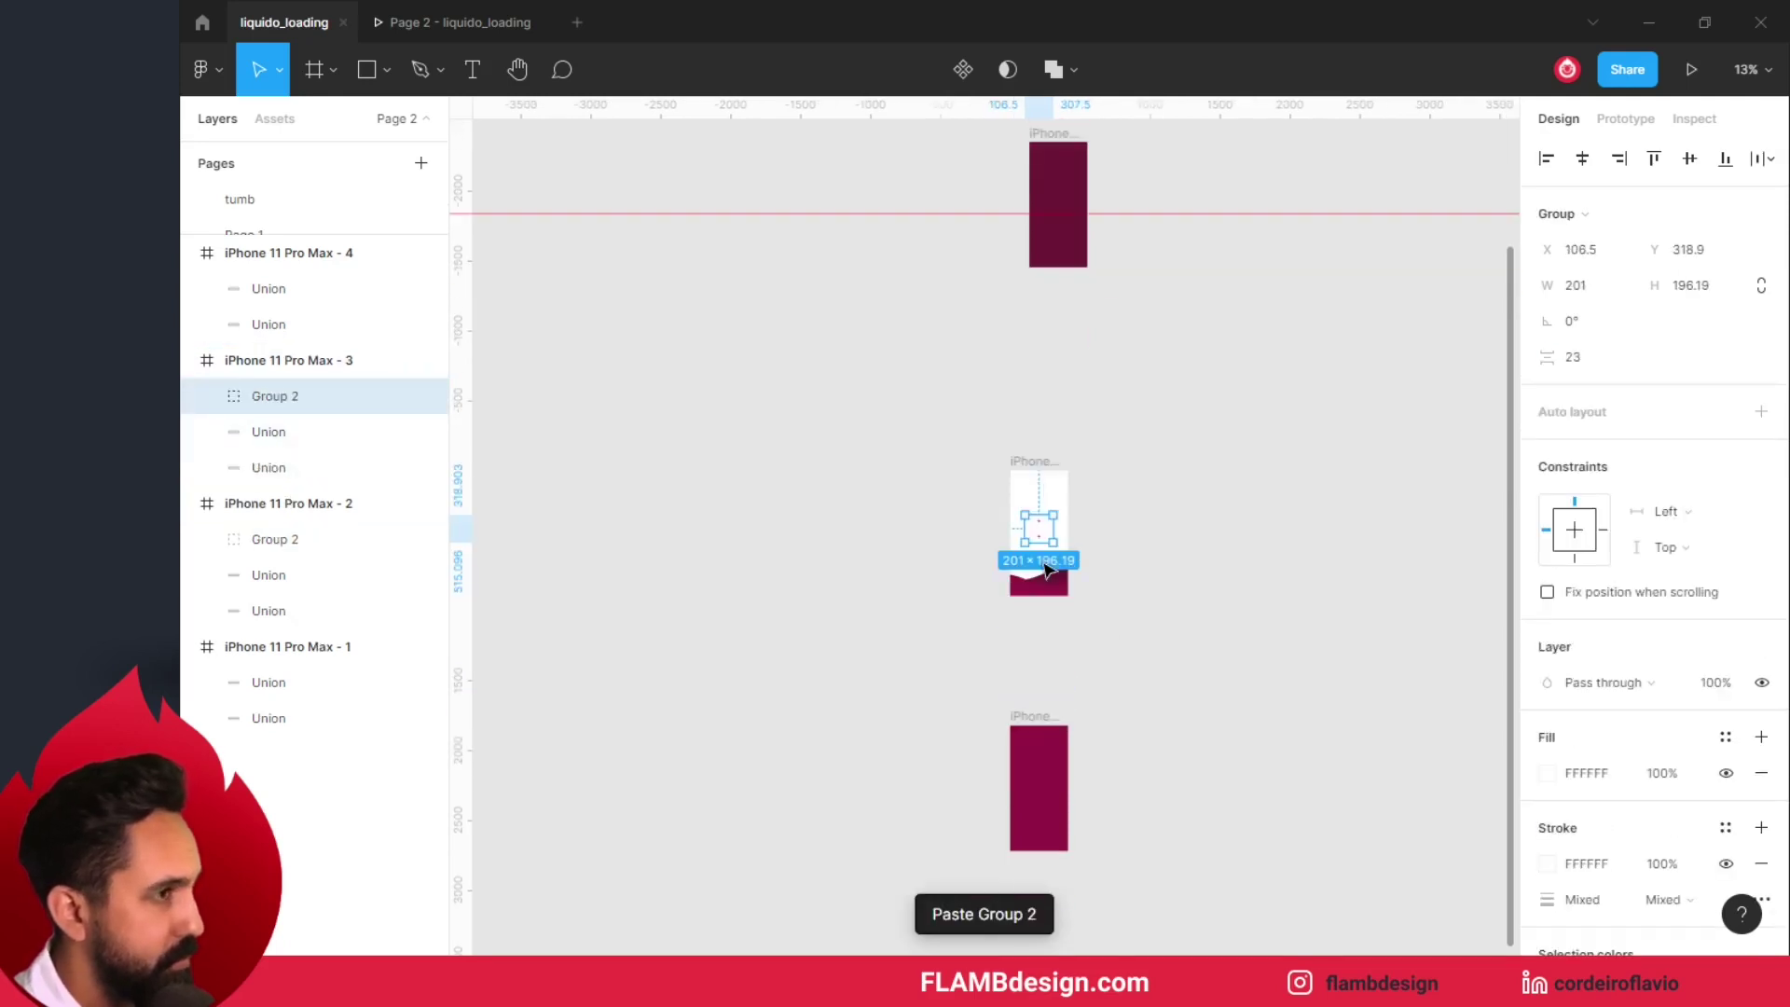
click(1028, 719)
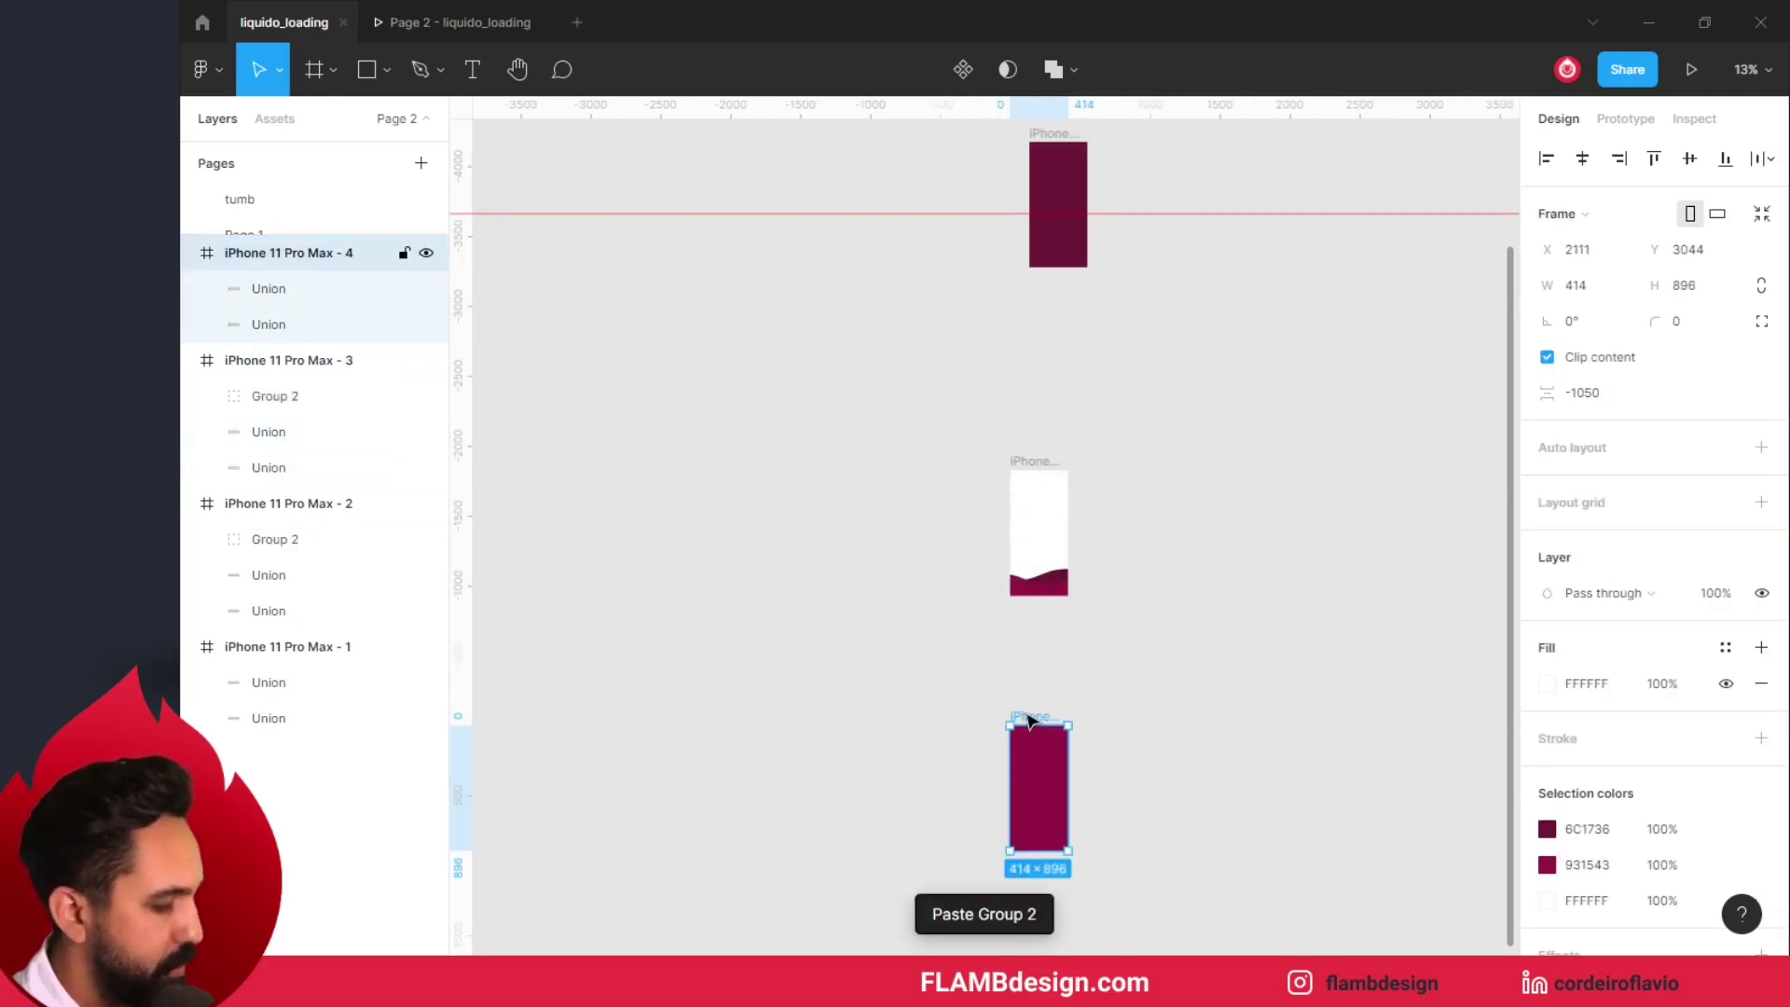
key(ctrl+v)
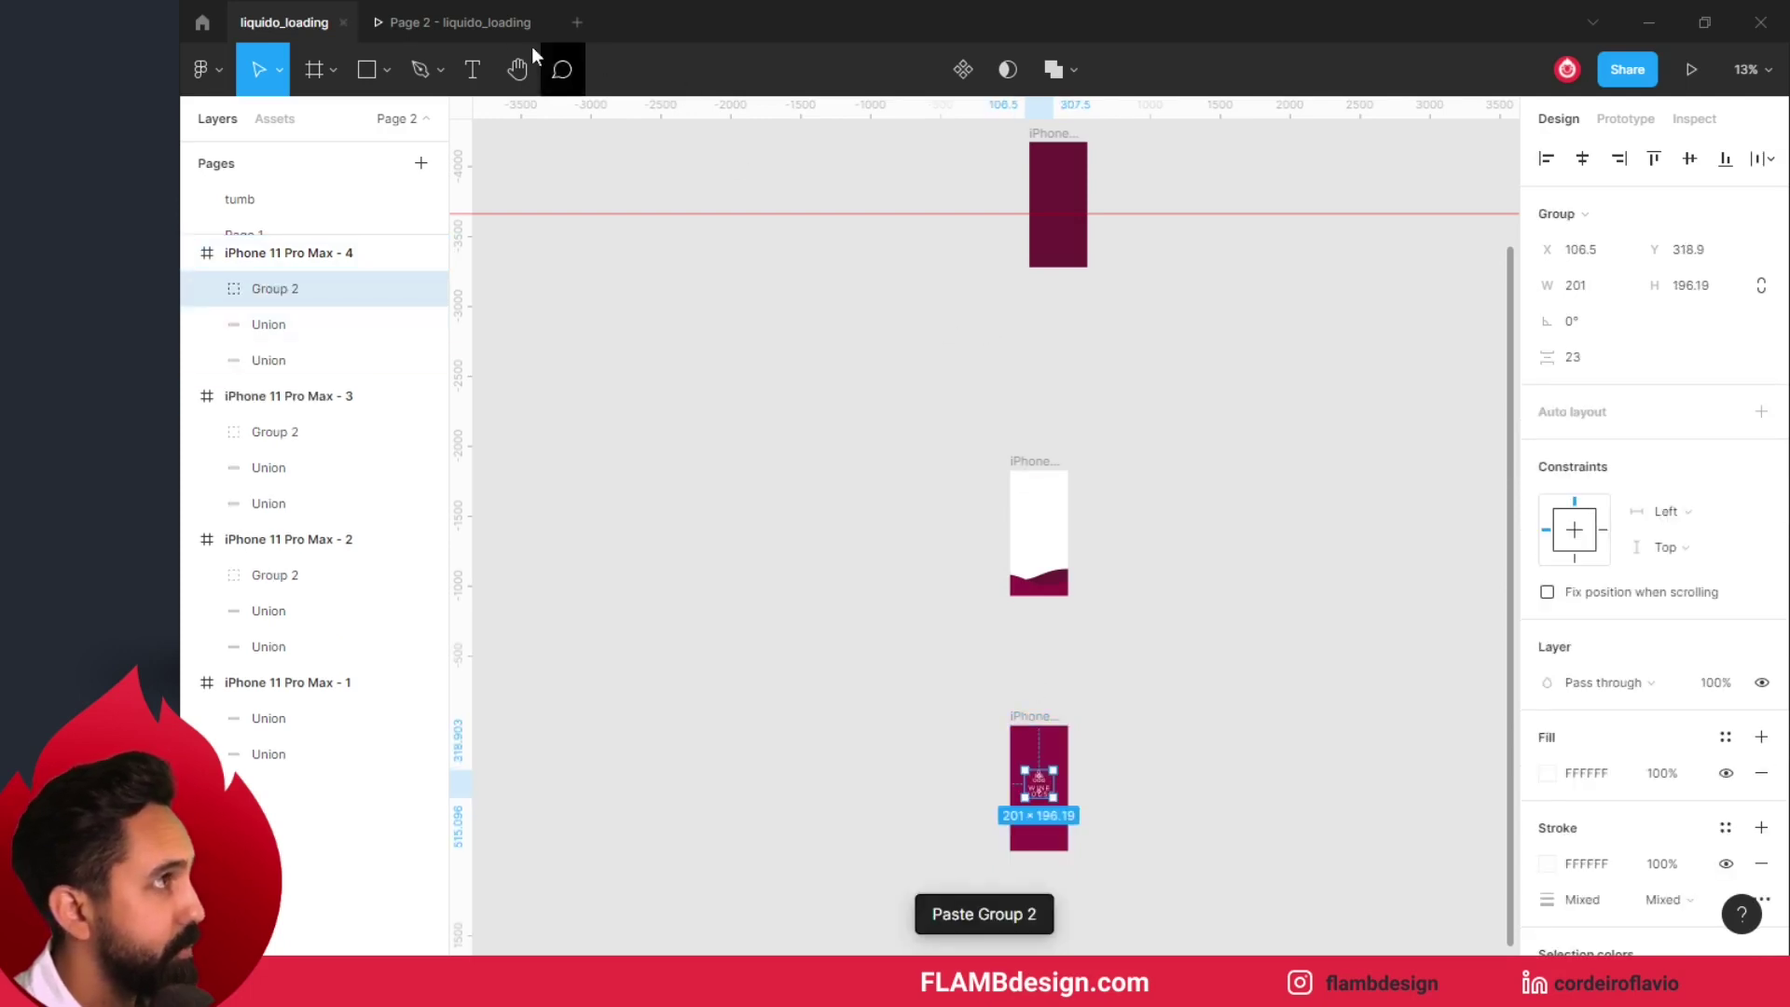
click(485, 22)
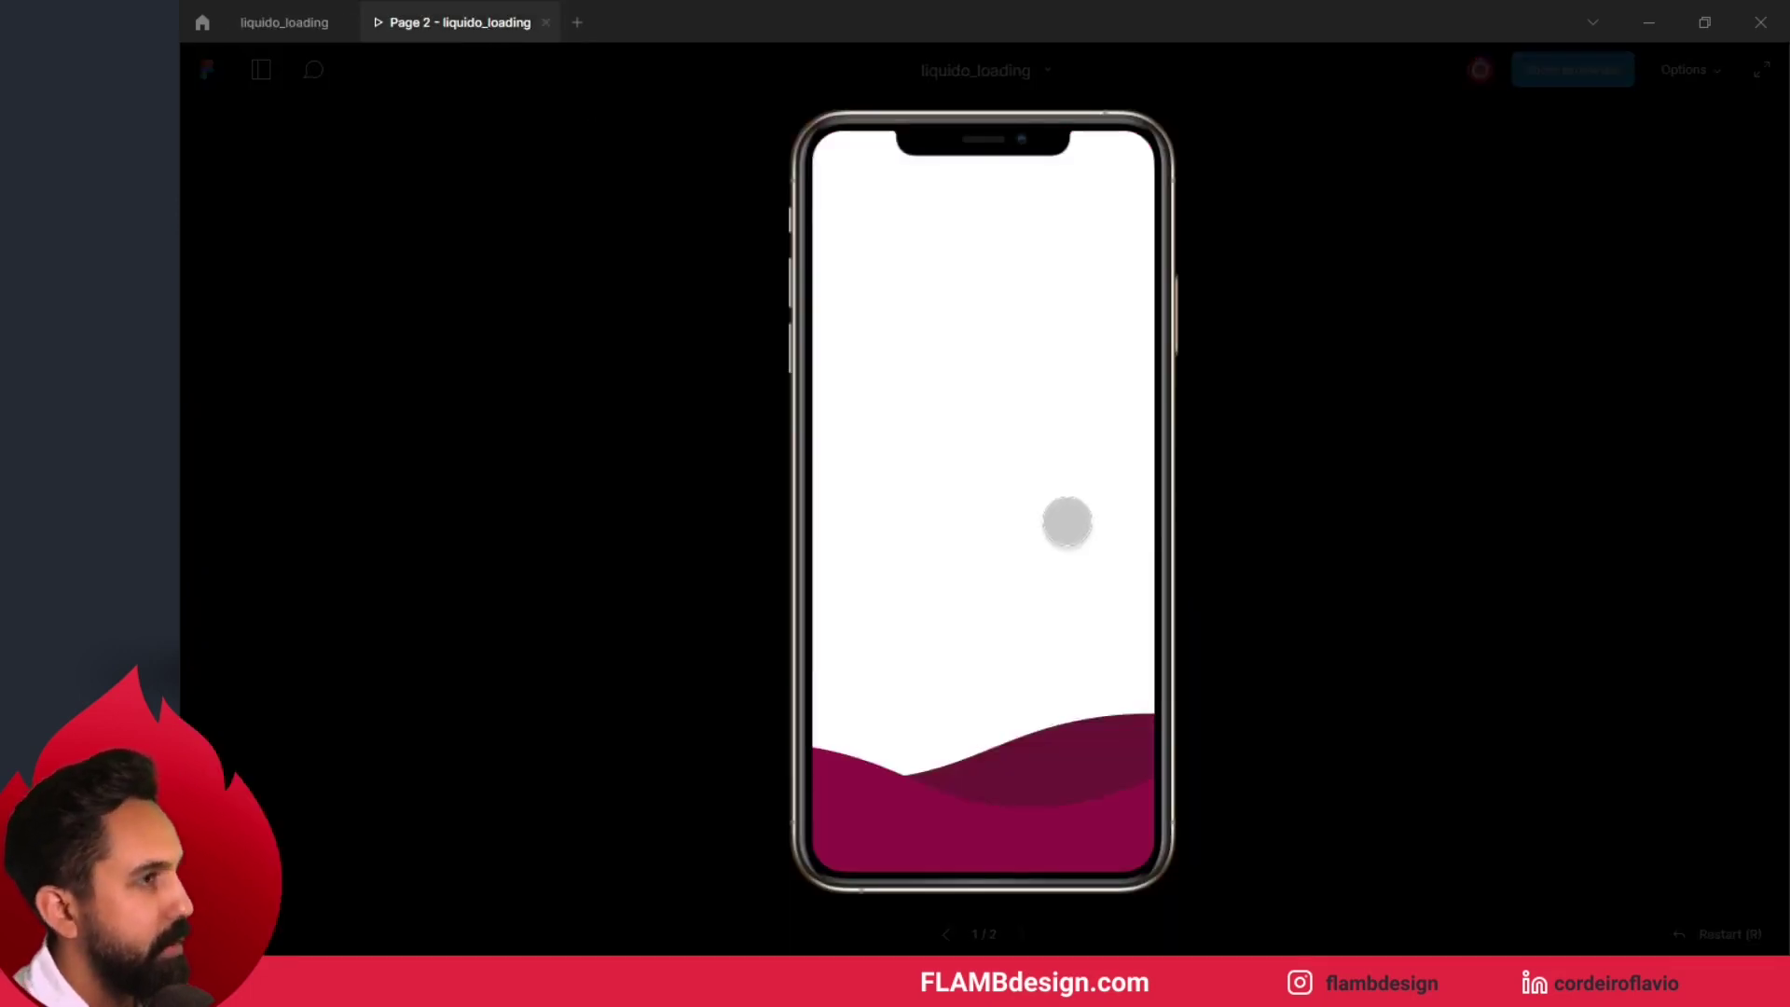